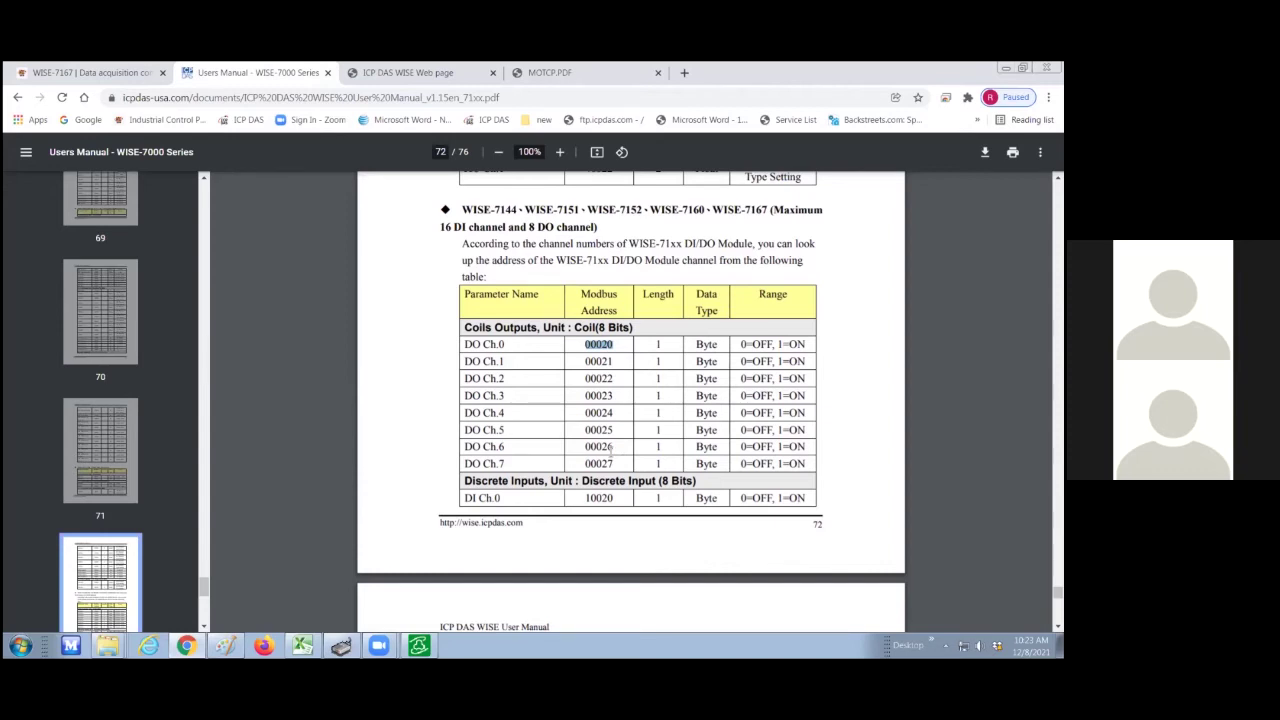
- On the WISE module's Channel Status page, toggle DO channels 0 and 1 on and back off, and switch channels 2 and 3 on
click(422, 74)
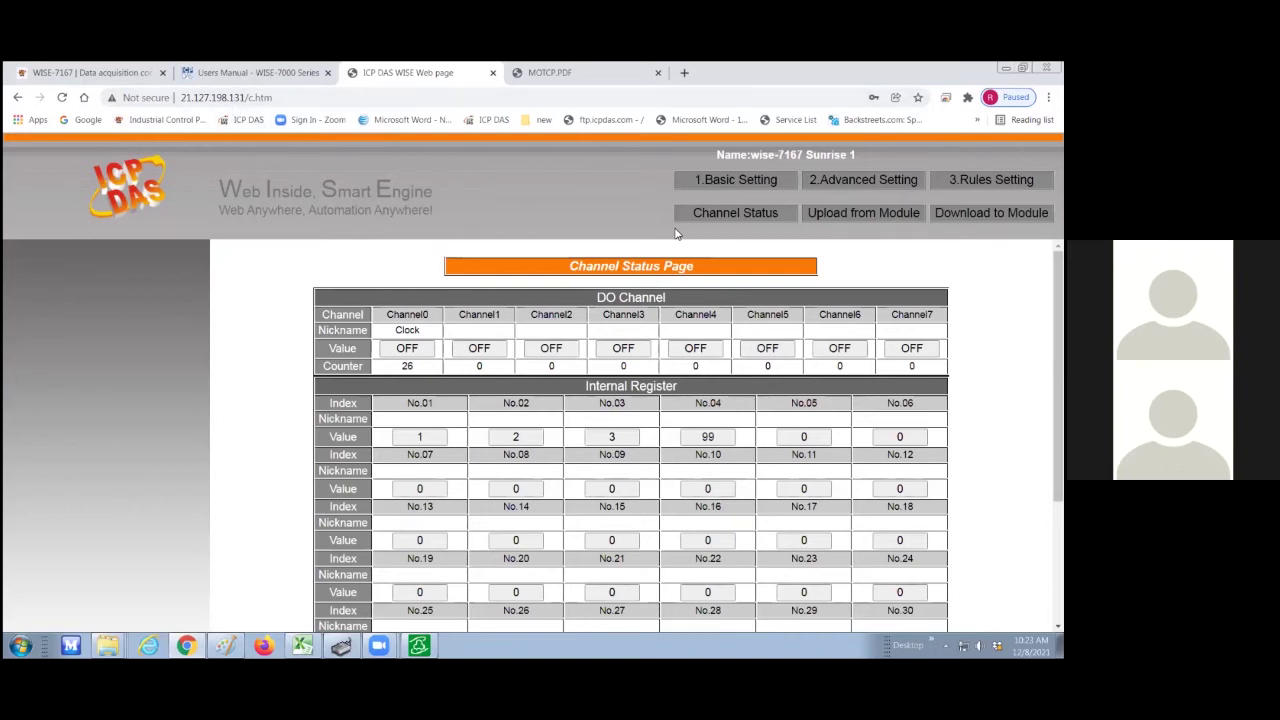
click(412, 350)
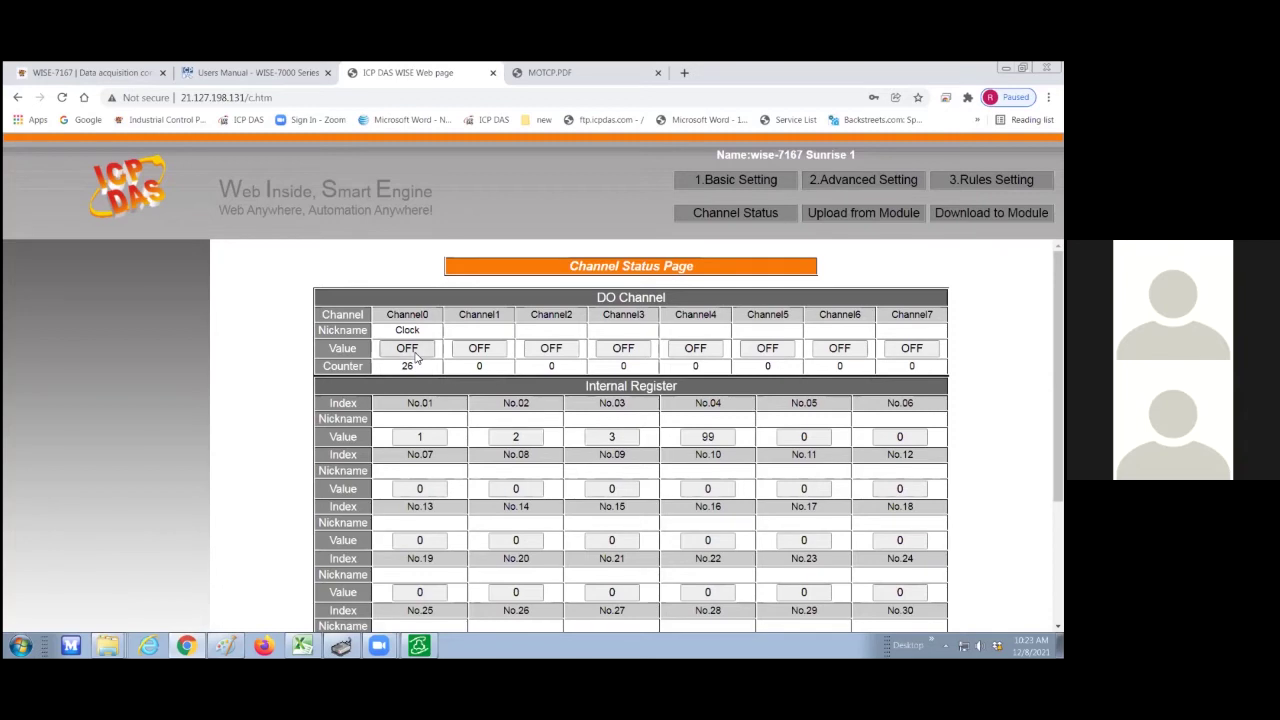
click(482, 350)
click(551, 351)
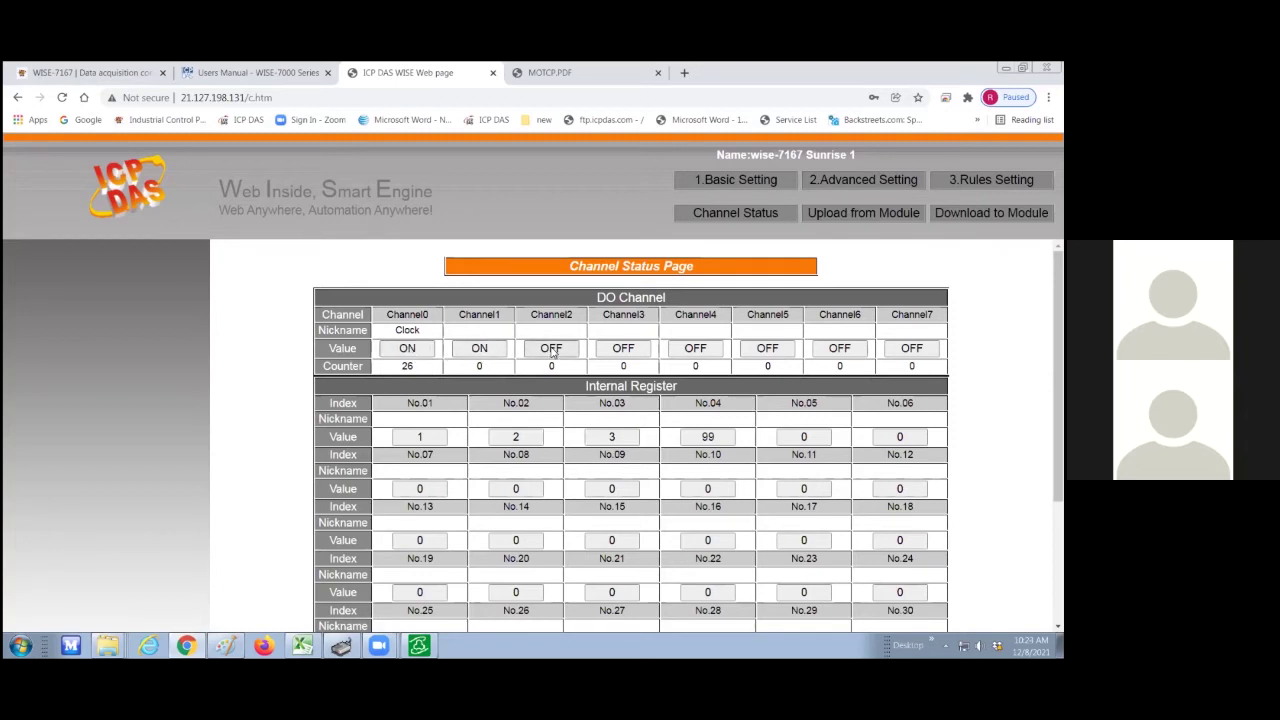
click(606, 350)
click(480, 349)
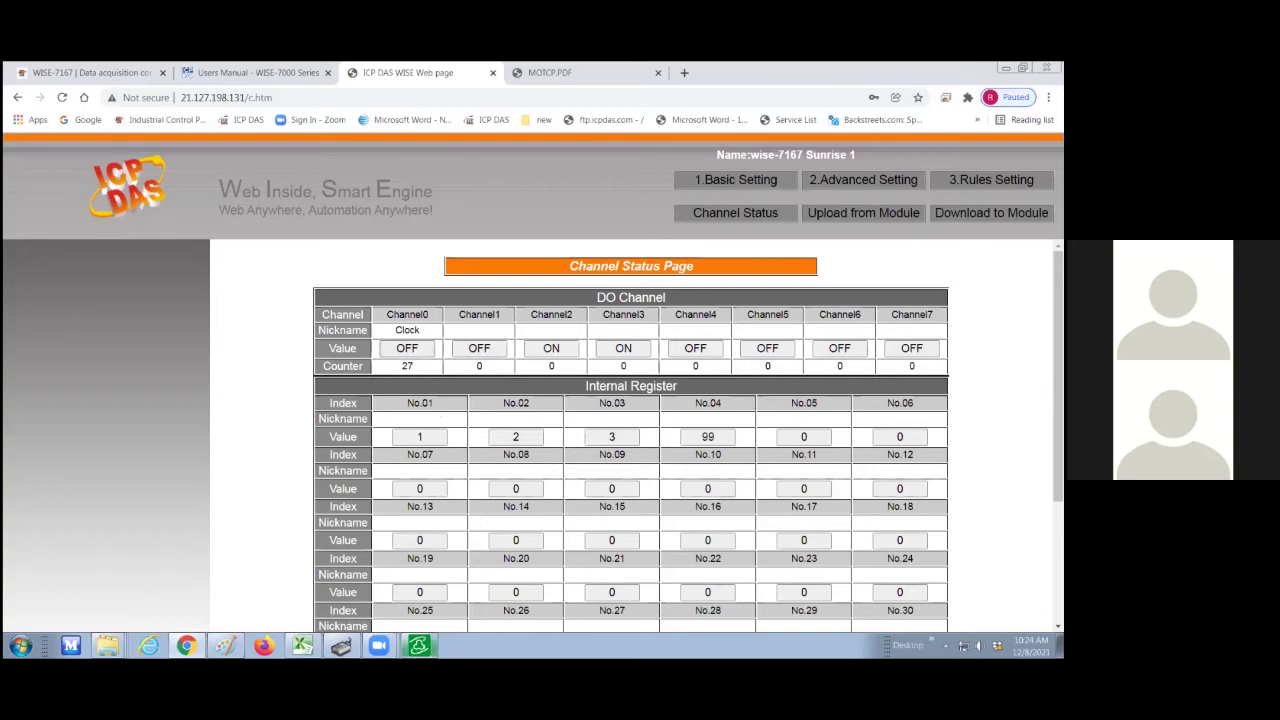
- Switch to InduSoft Web Studio and create a project named Training Demo from the Empty Application template at 1920 x 1080 resolution
key(alt+Tab)
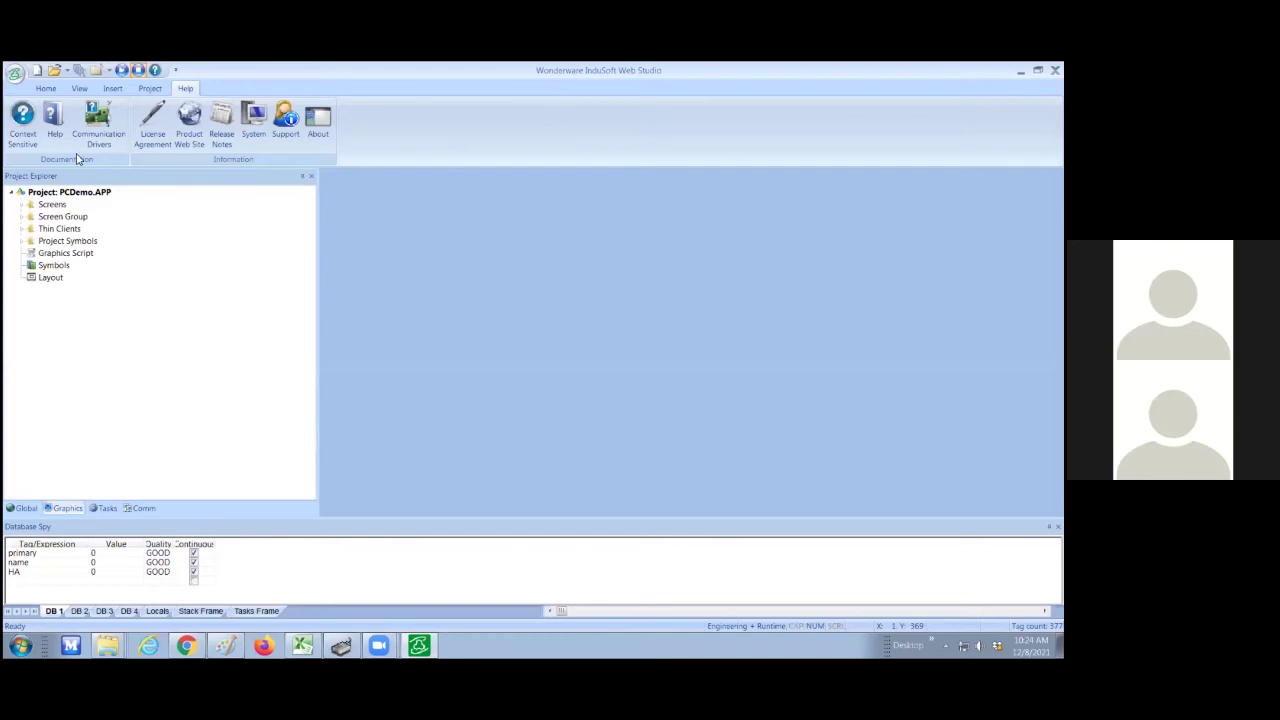
click(13, 75)
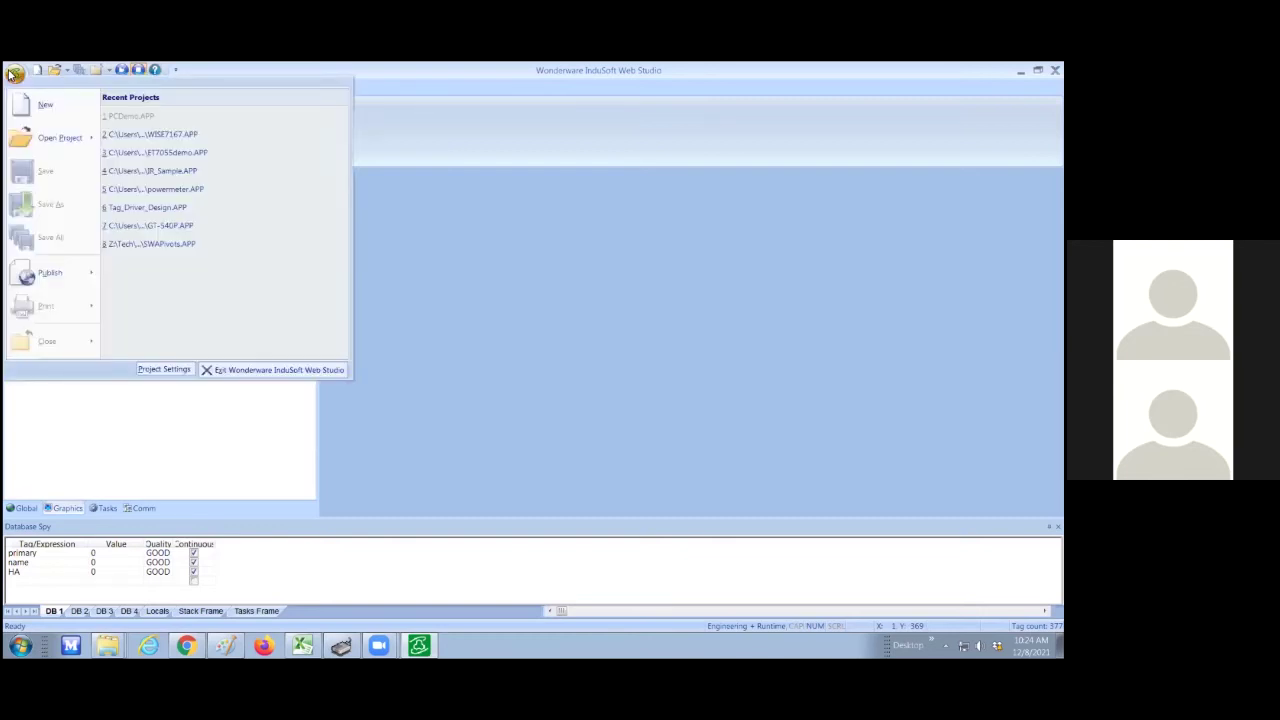
click(45, 110)
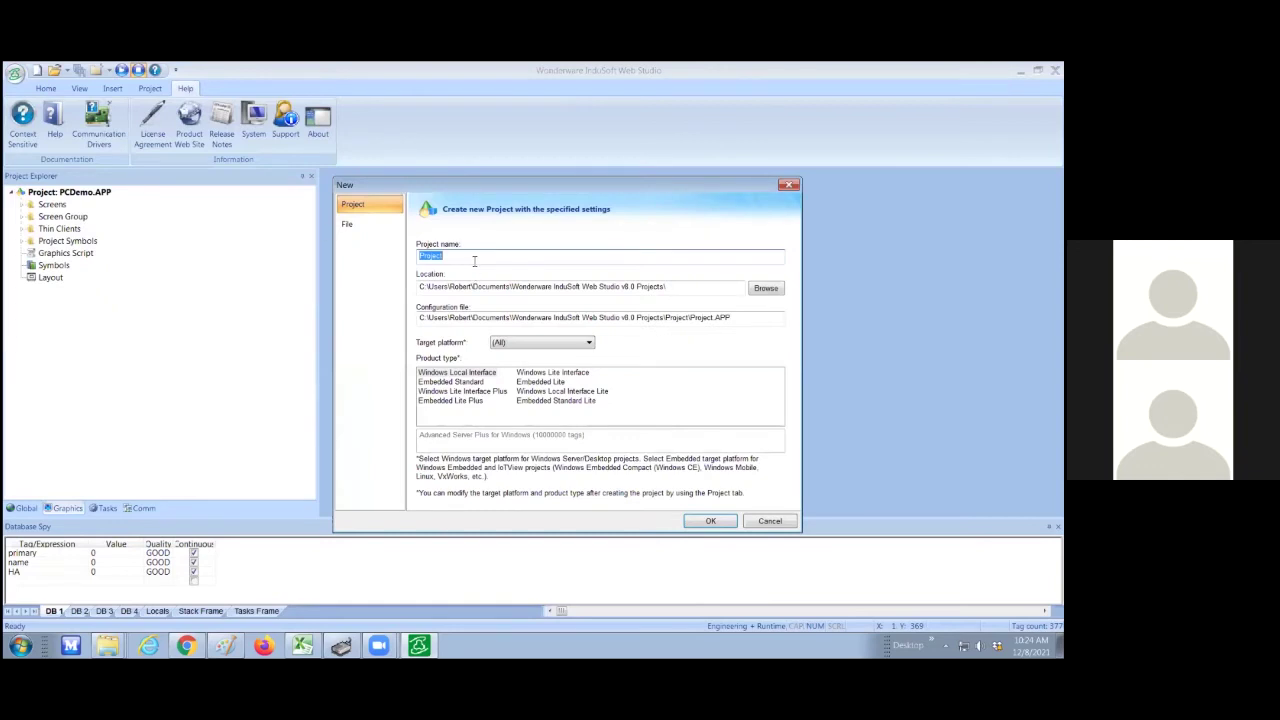
text(Training Demo)
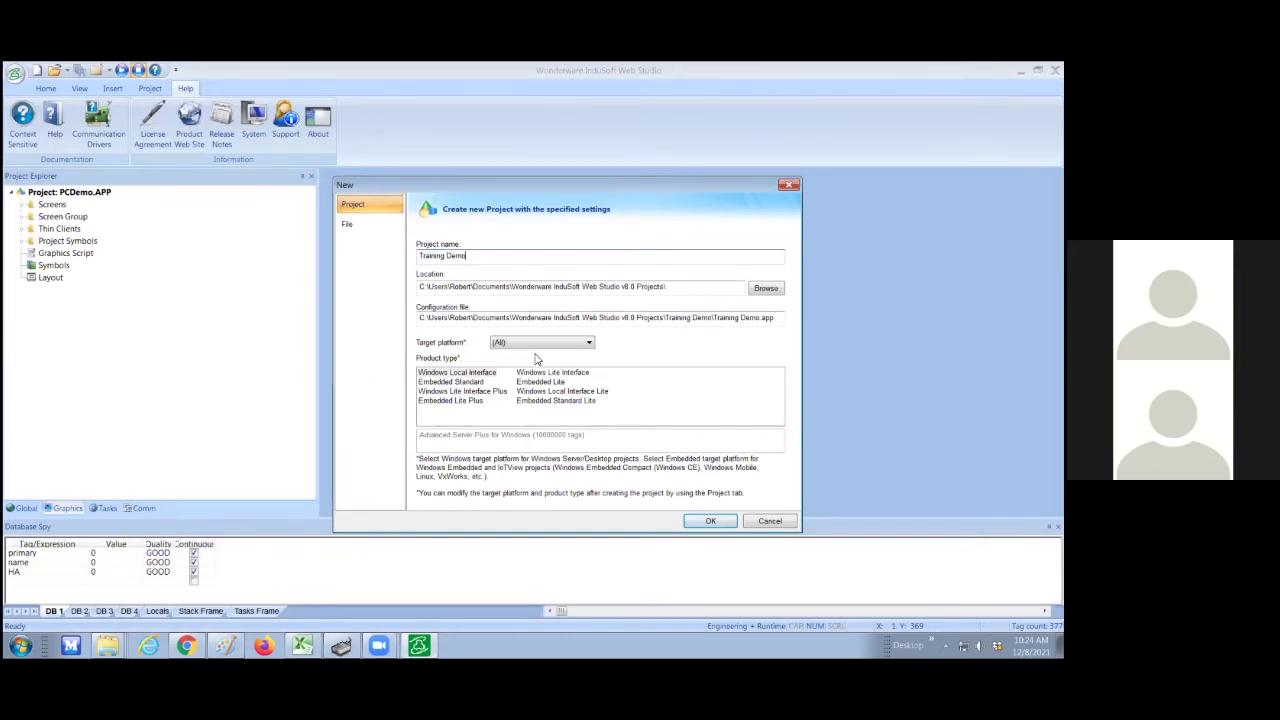
click(721, 525)
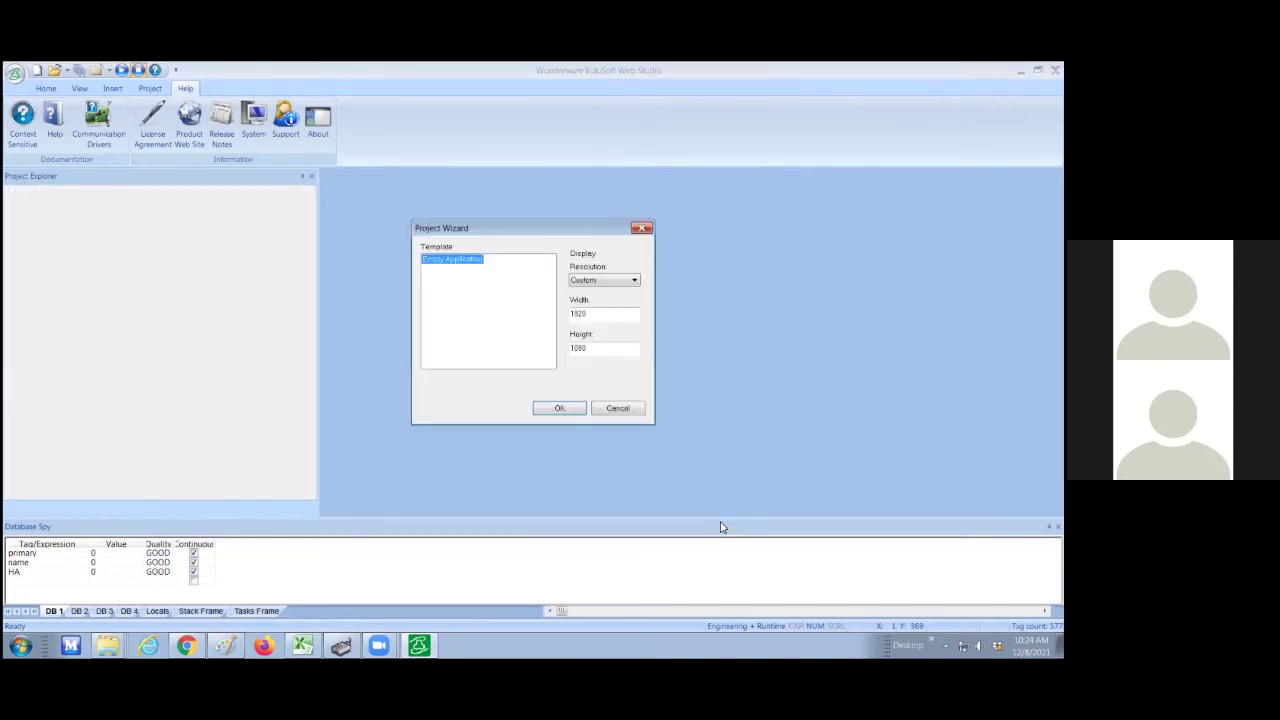
click(560, 410)
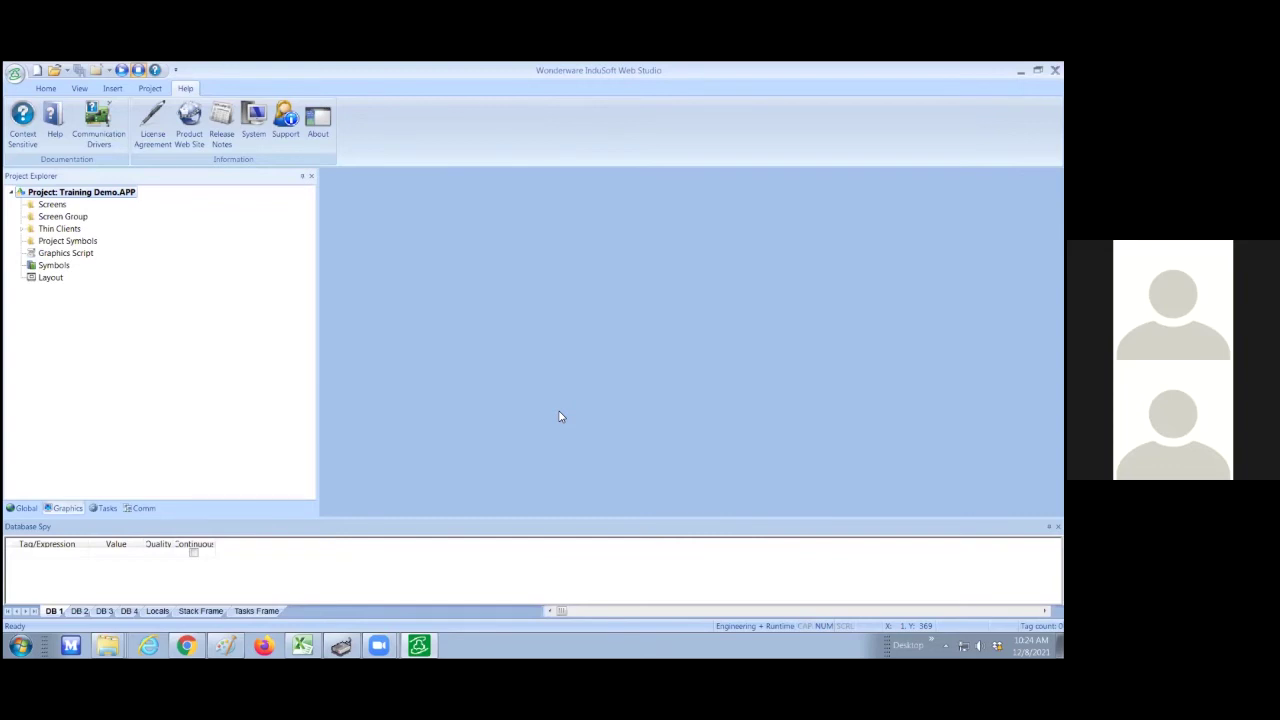
- Add the MOTCP communication driver (MODBUS Protocol RTU via TCP/IP) to the project's drivers
click(143, 509)
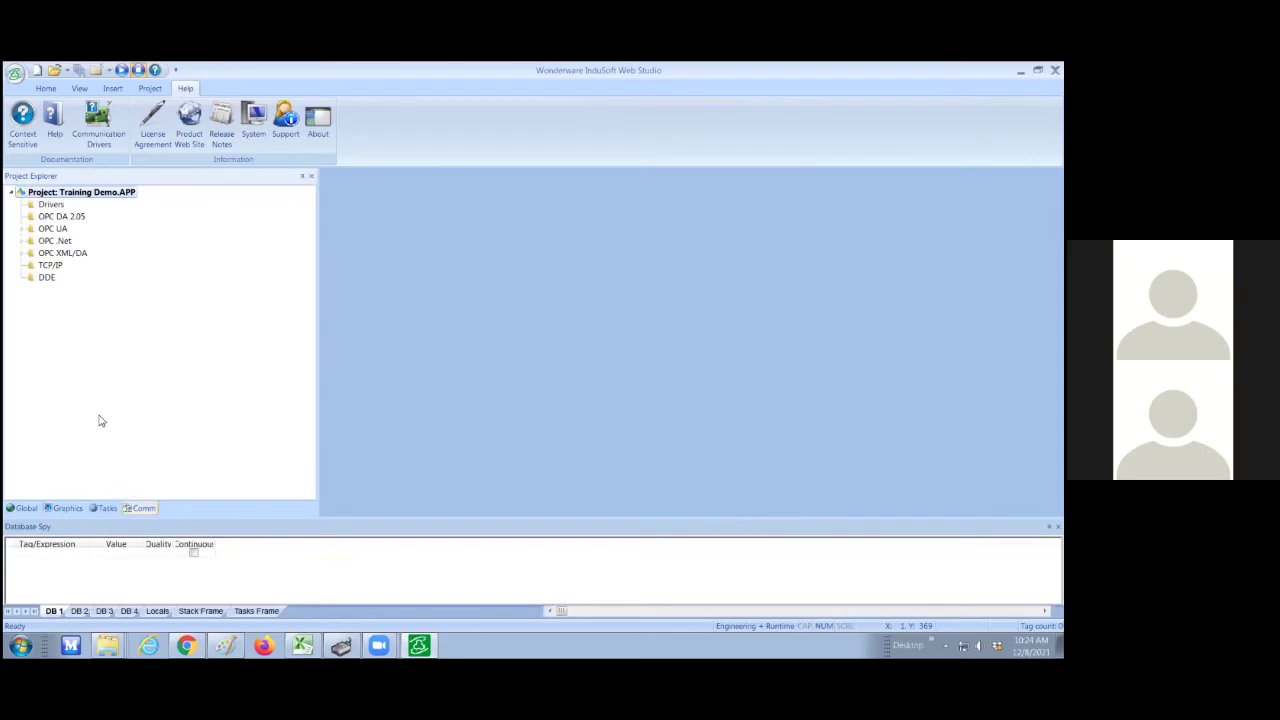
click(55, 205)
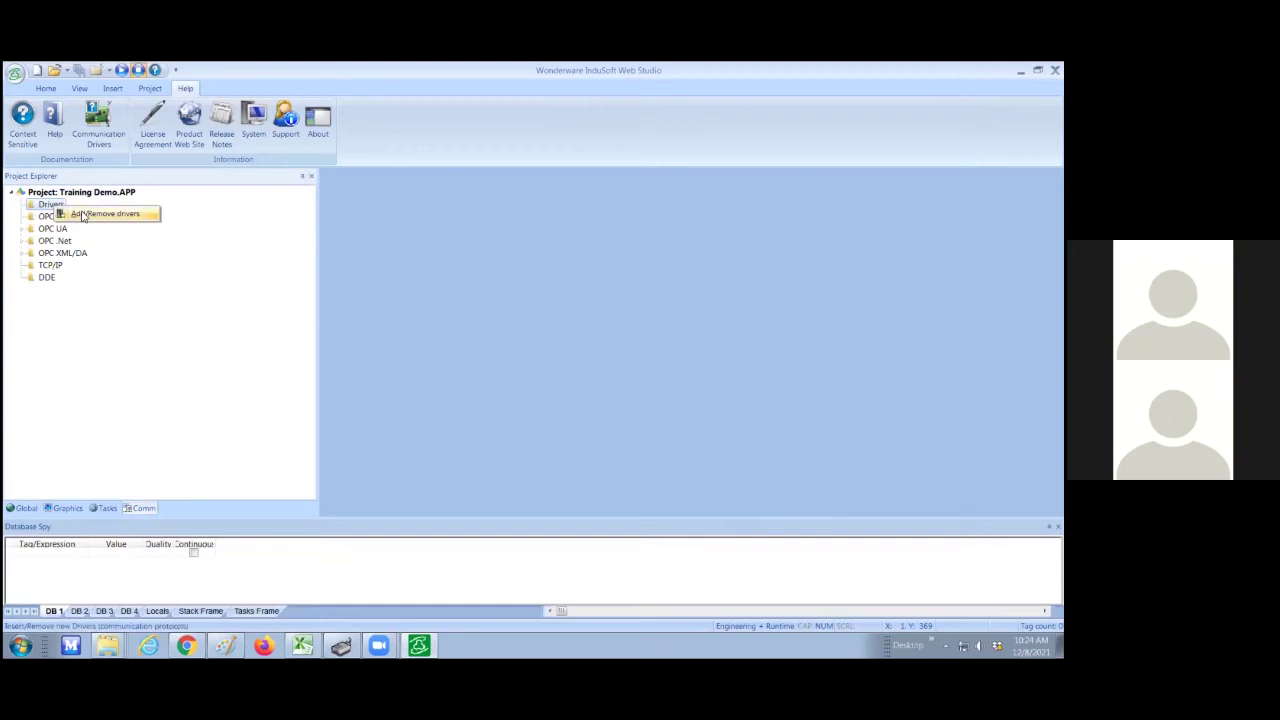
click(83, 216)
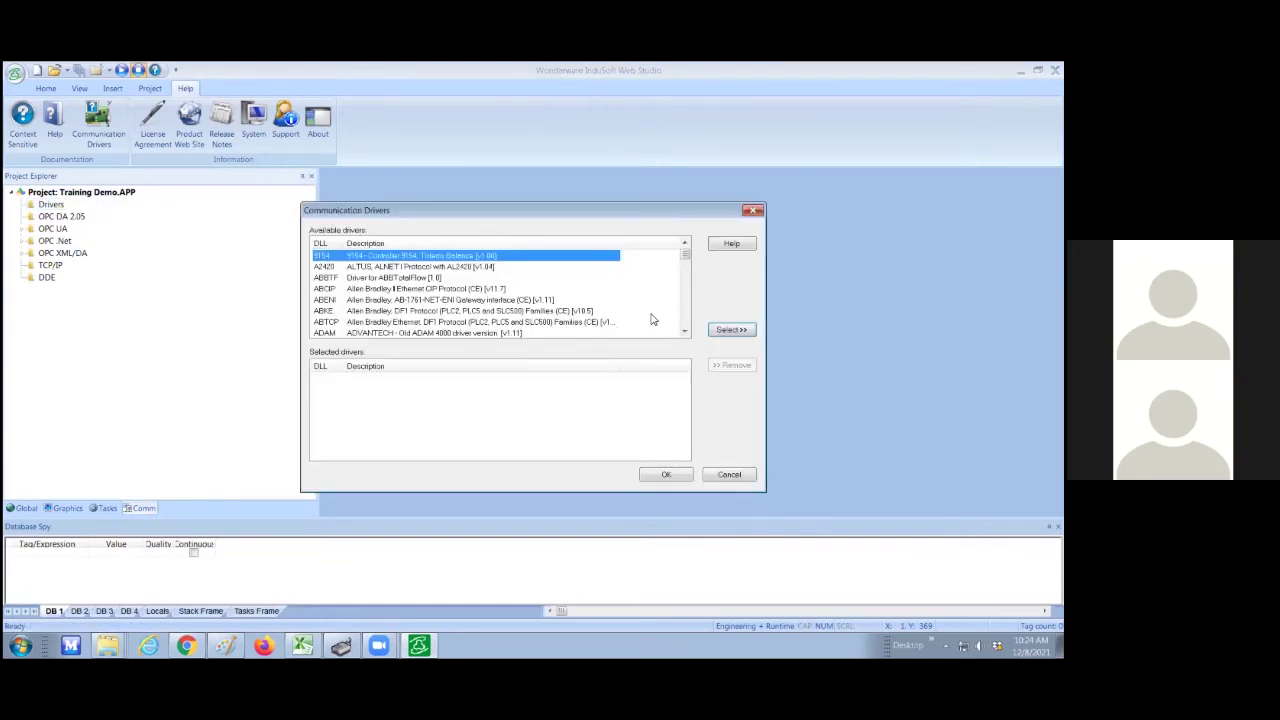
click(687, 316)
click(688, 316)
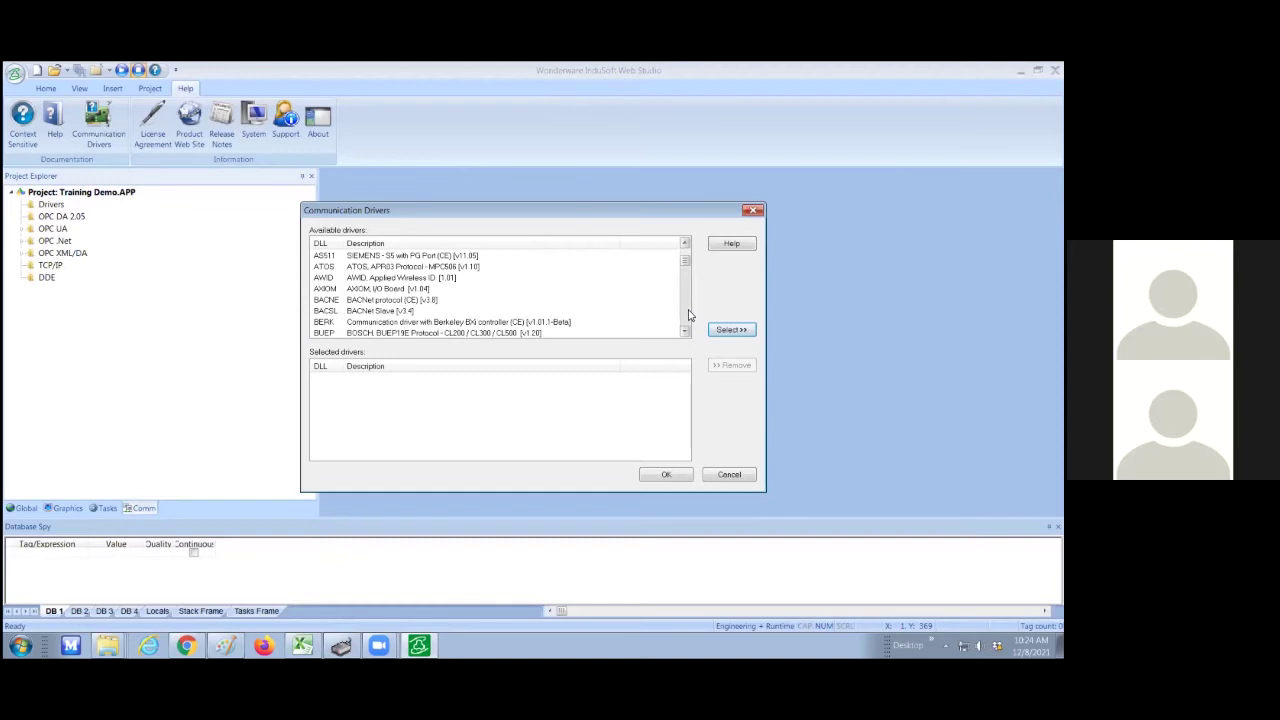
click(688, 316)
click(687, 316)
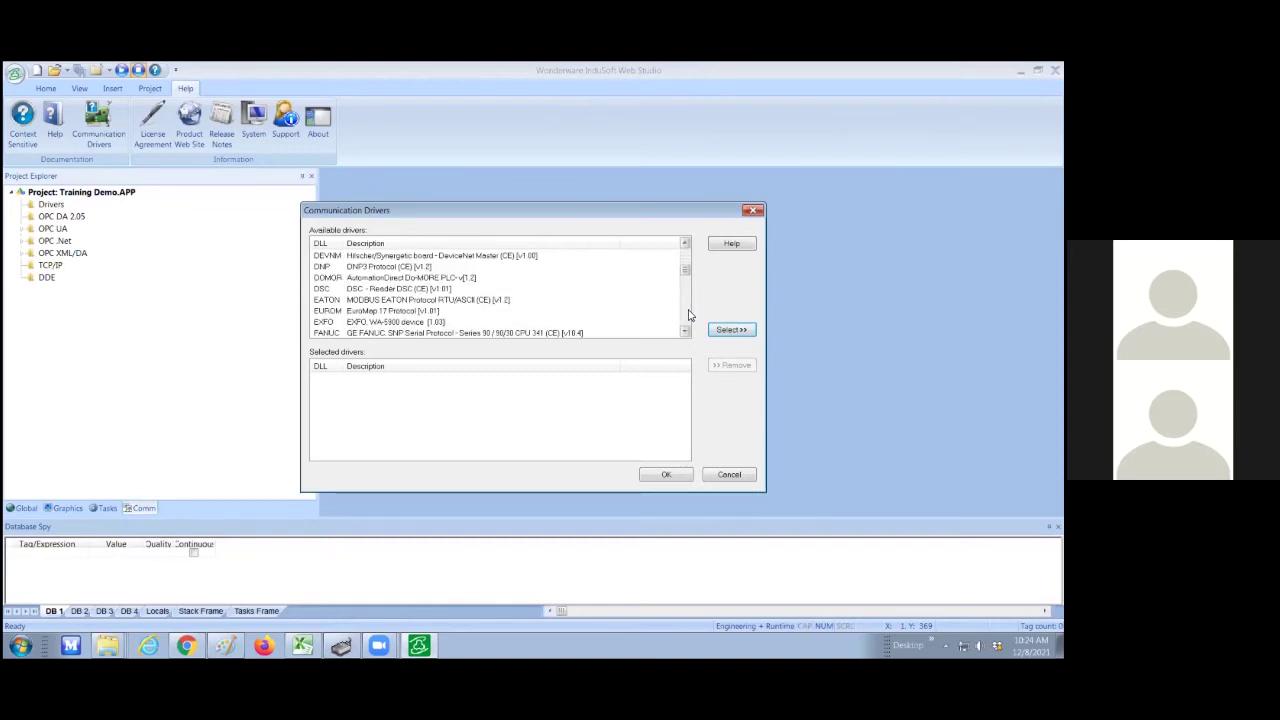
click(687, 316)
click(688, 316)
click(688, 316)
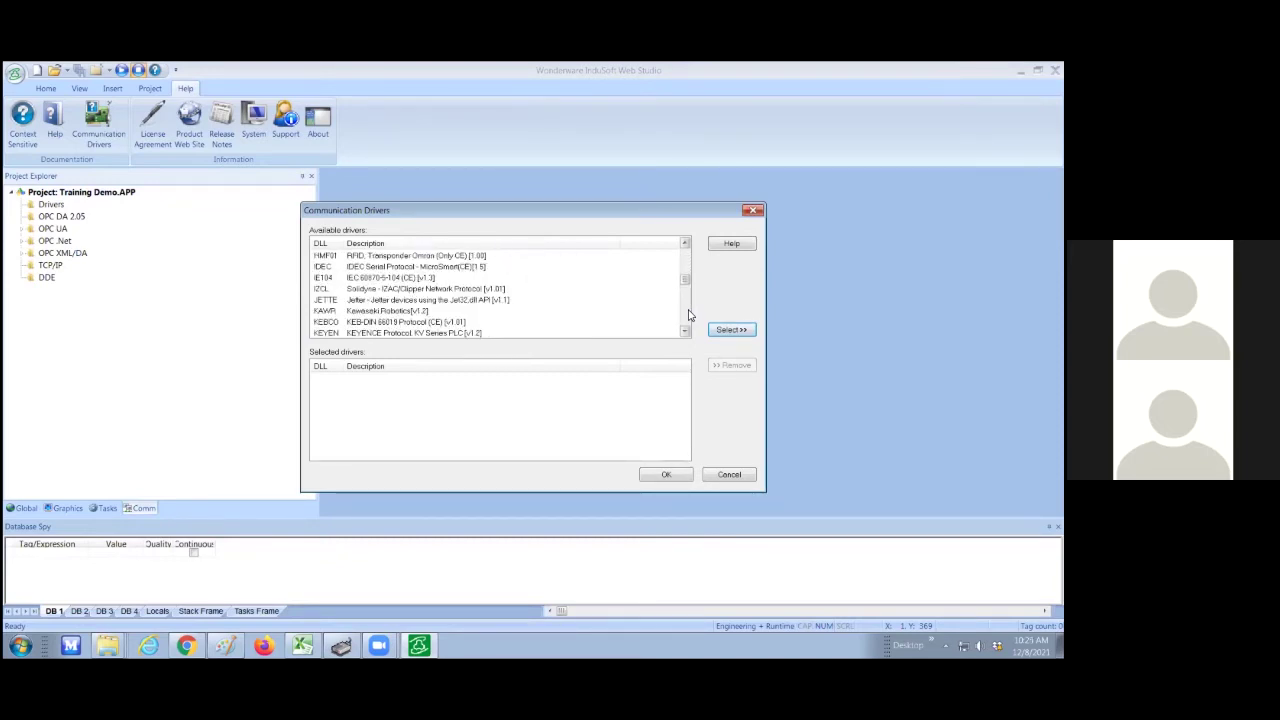
click(688, 316)
click(688, 316)
click(687, 316)
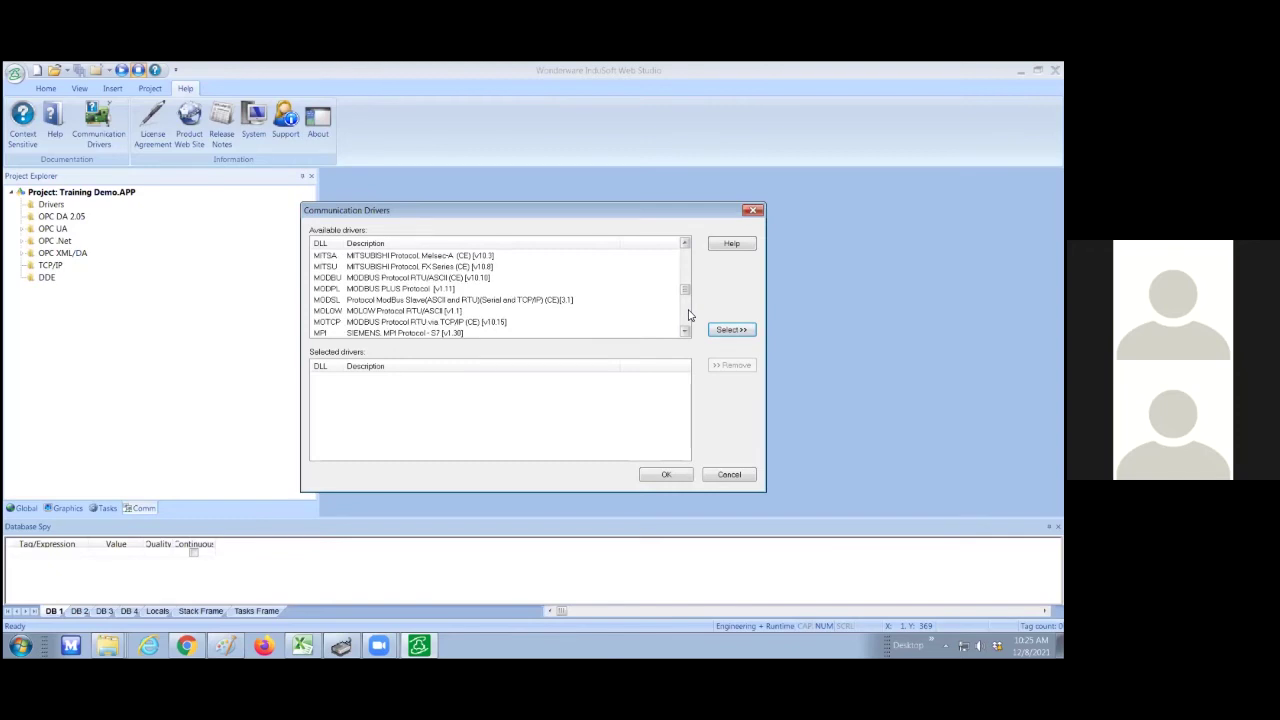
click(418, 322)
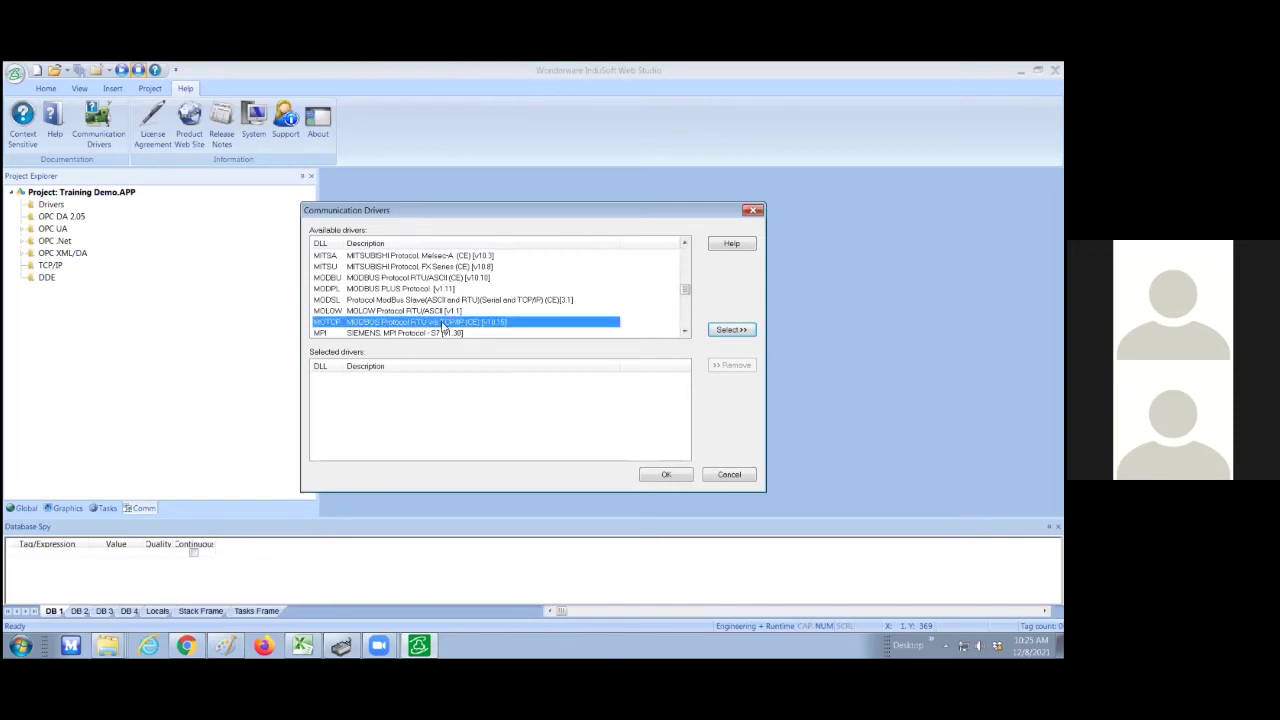
click(729, 328)
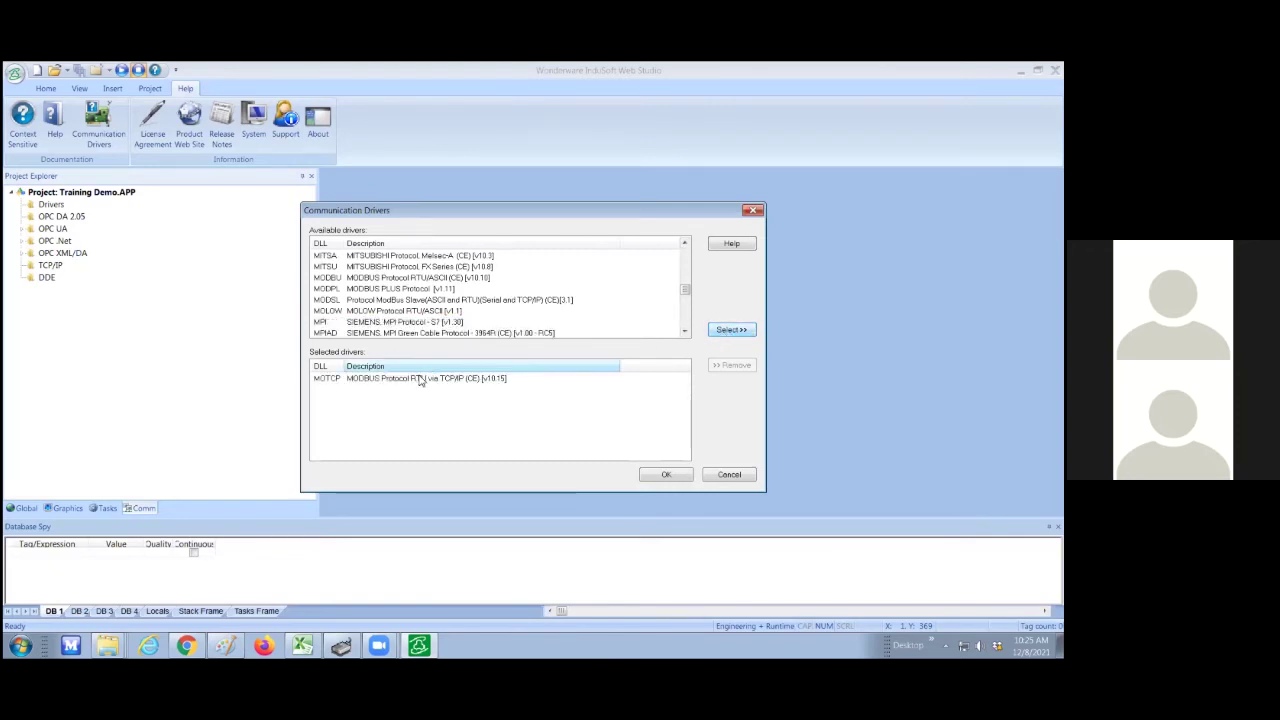
click(666, 476)
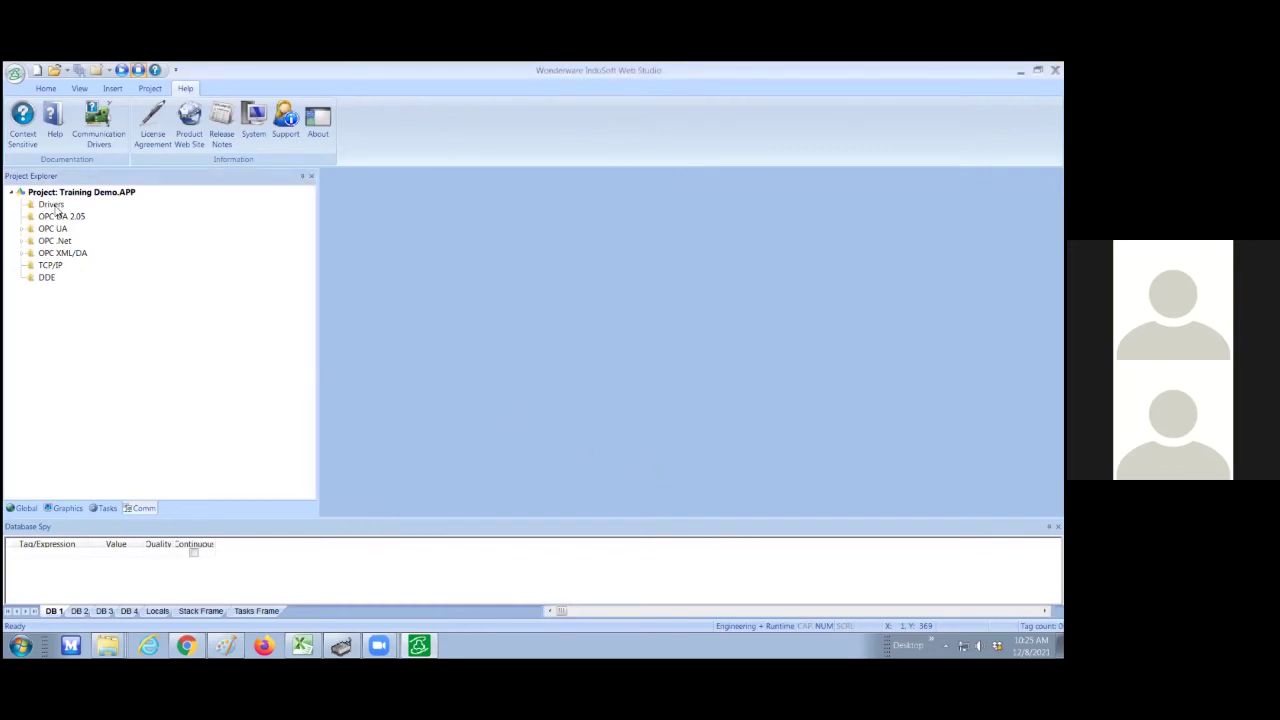
- Expand the project's Drivers folder and open the help document of the MOTCP driver
click(21, 205)
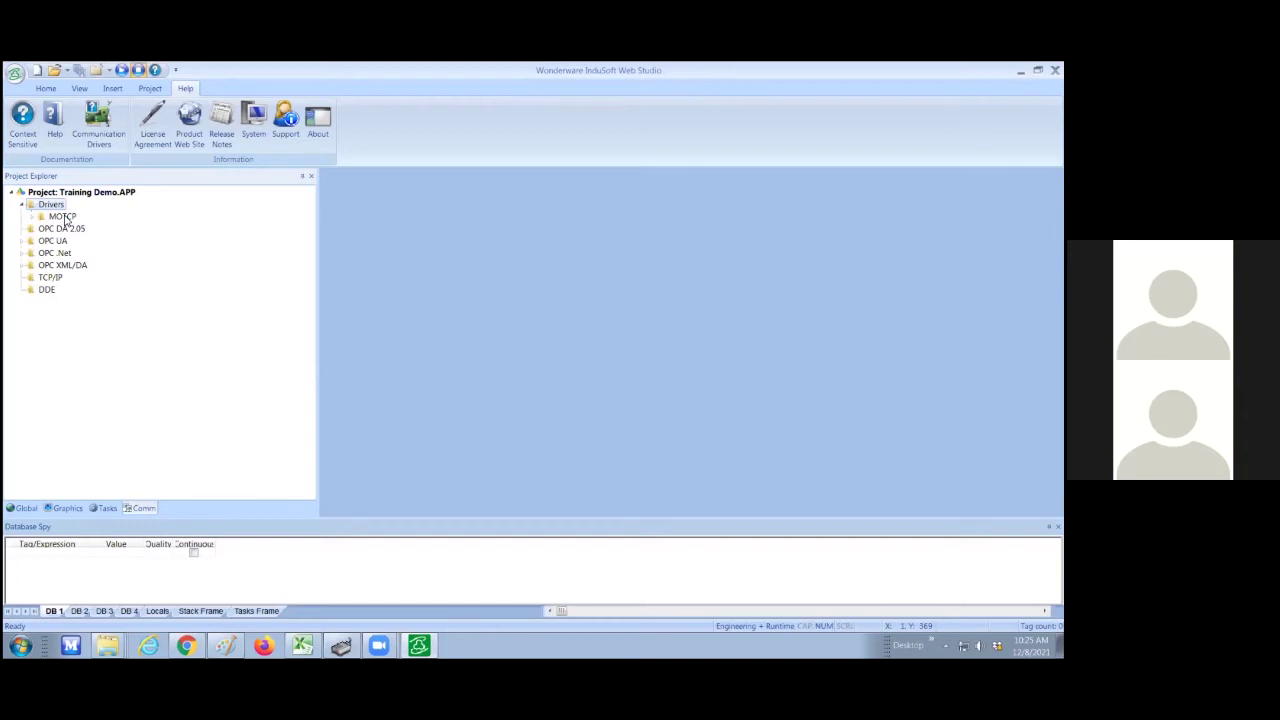
double_click(63, 219)
right_click(63, 219)
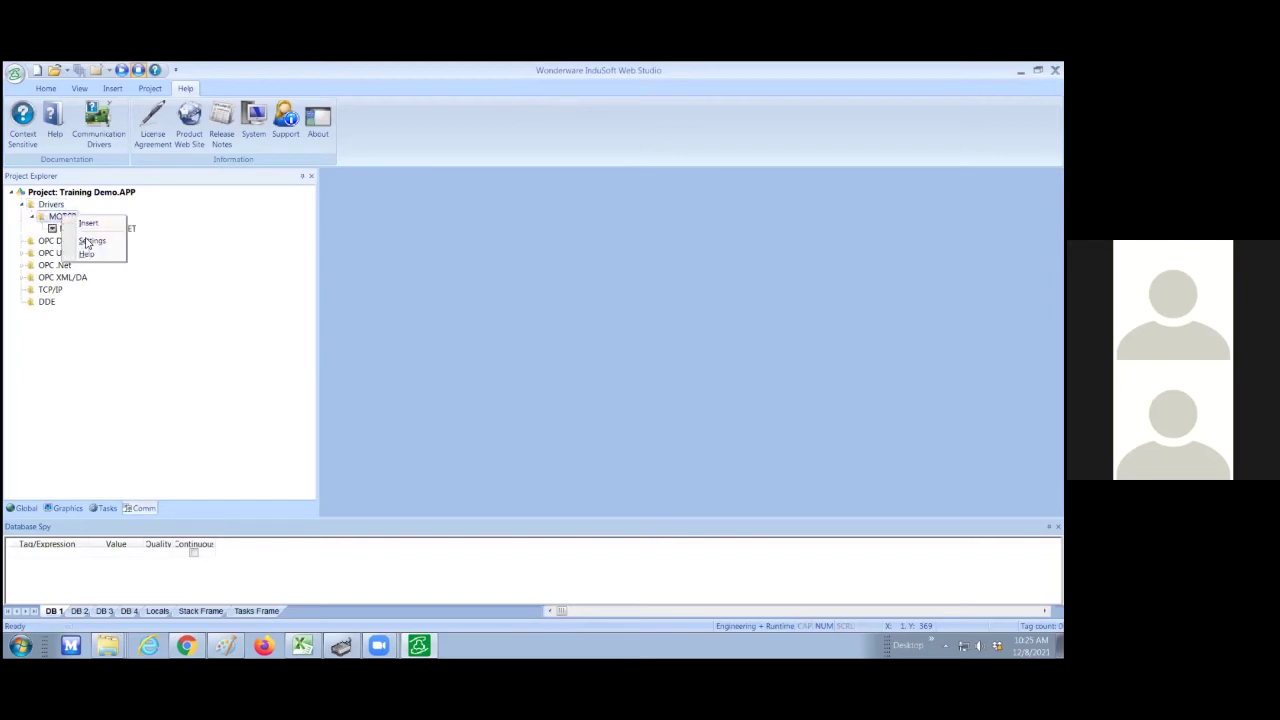
click(87, 255)
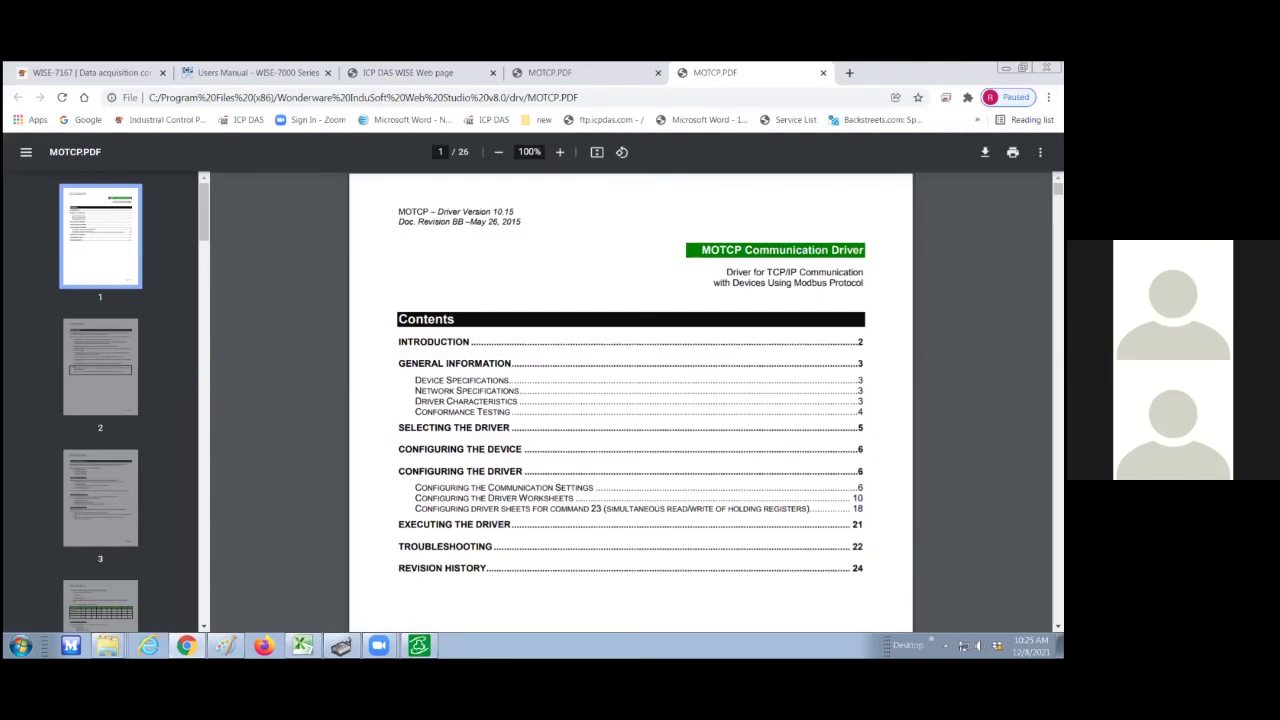
- Read through the MOTCP driver manual to the Station field syntax on page 11 and highlight its example address
scroll(630, 400, down, 3)
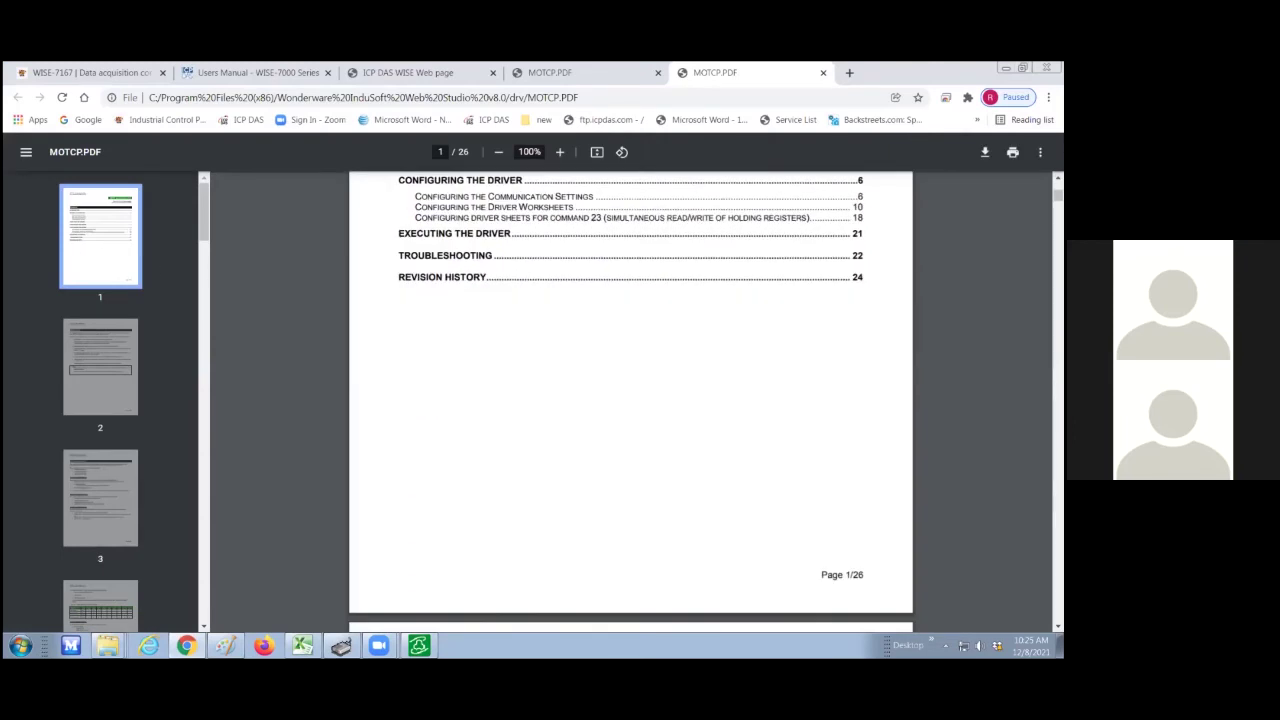
scroll(630, 400, down, 6)
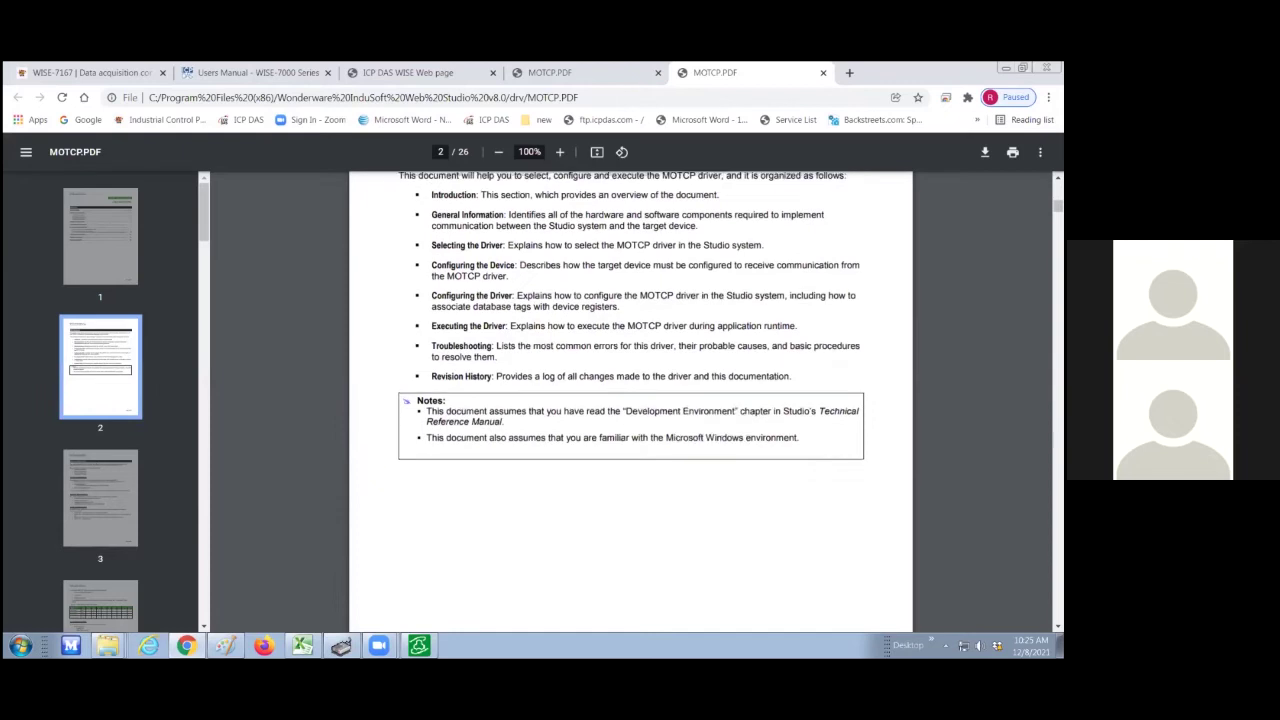
scroll(630, 400, down, 4)
scroll(630, 400, down, 6)
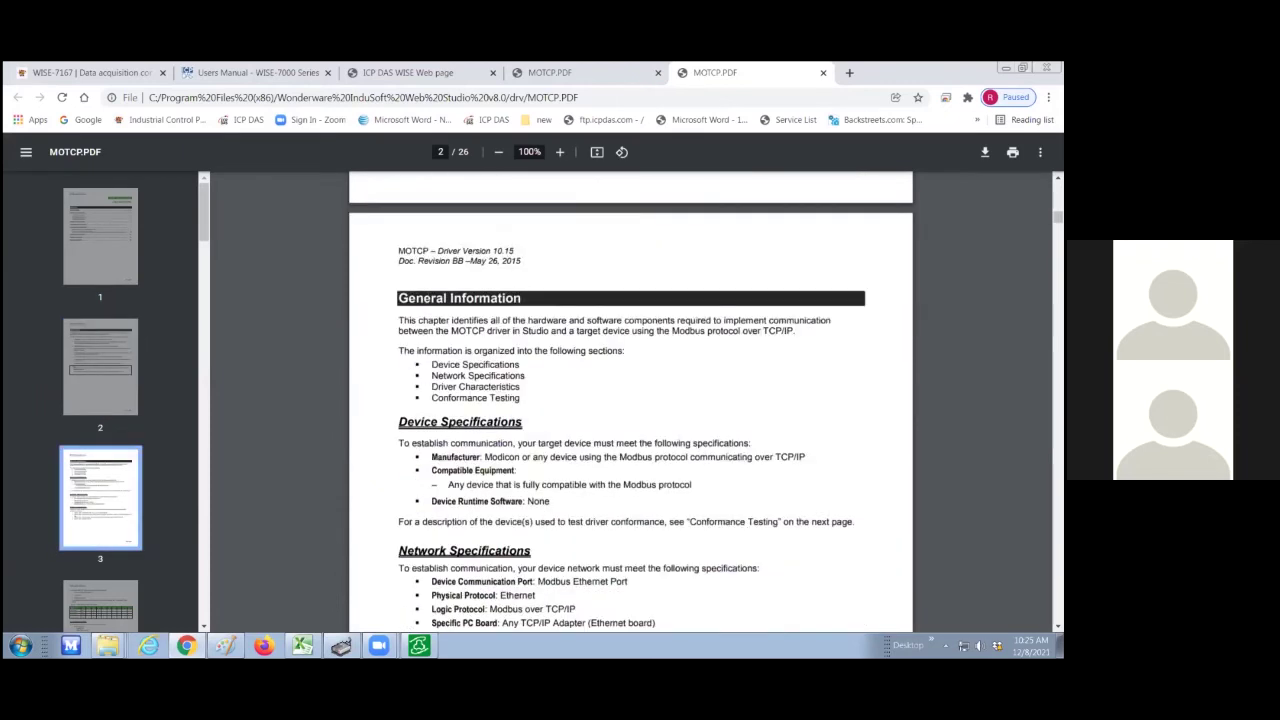
scroll(629, 400, down, 8)
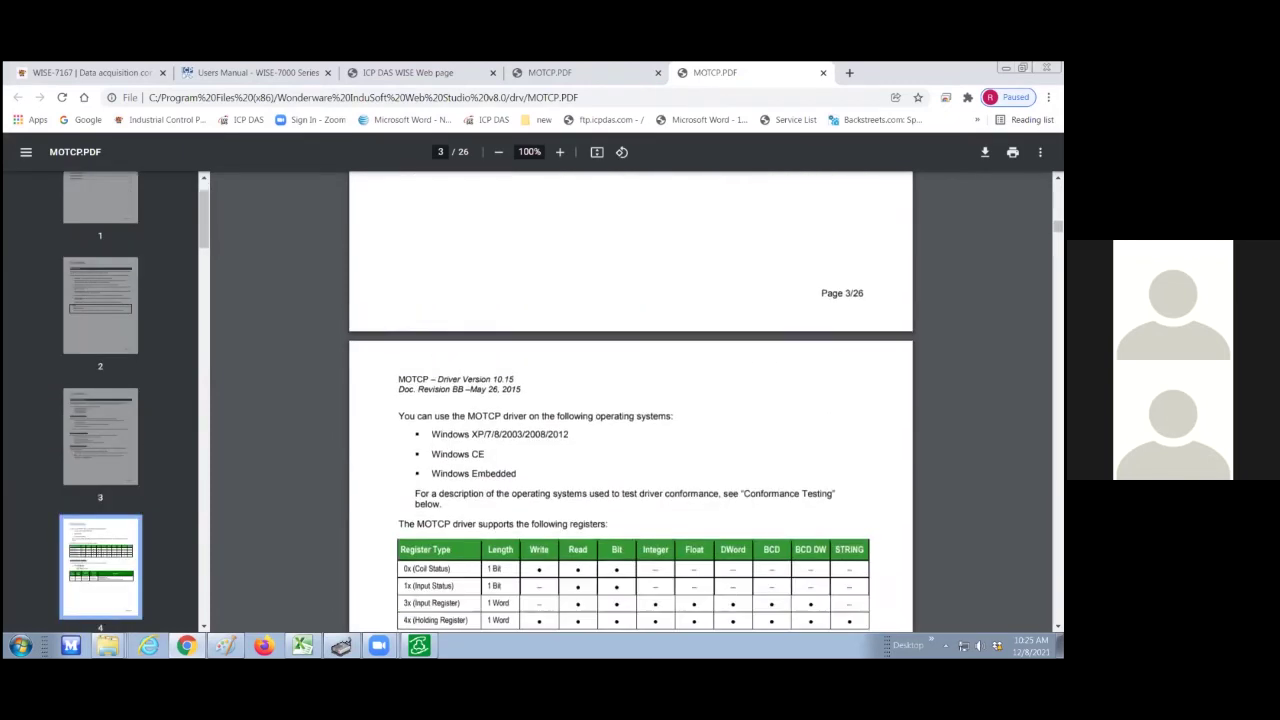
scroll(630, 400, down, 7)
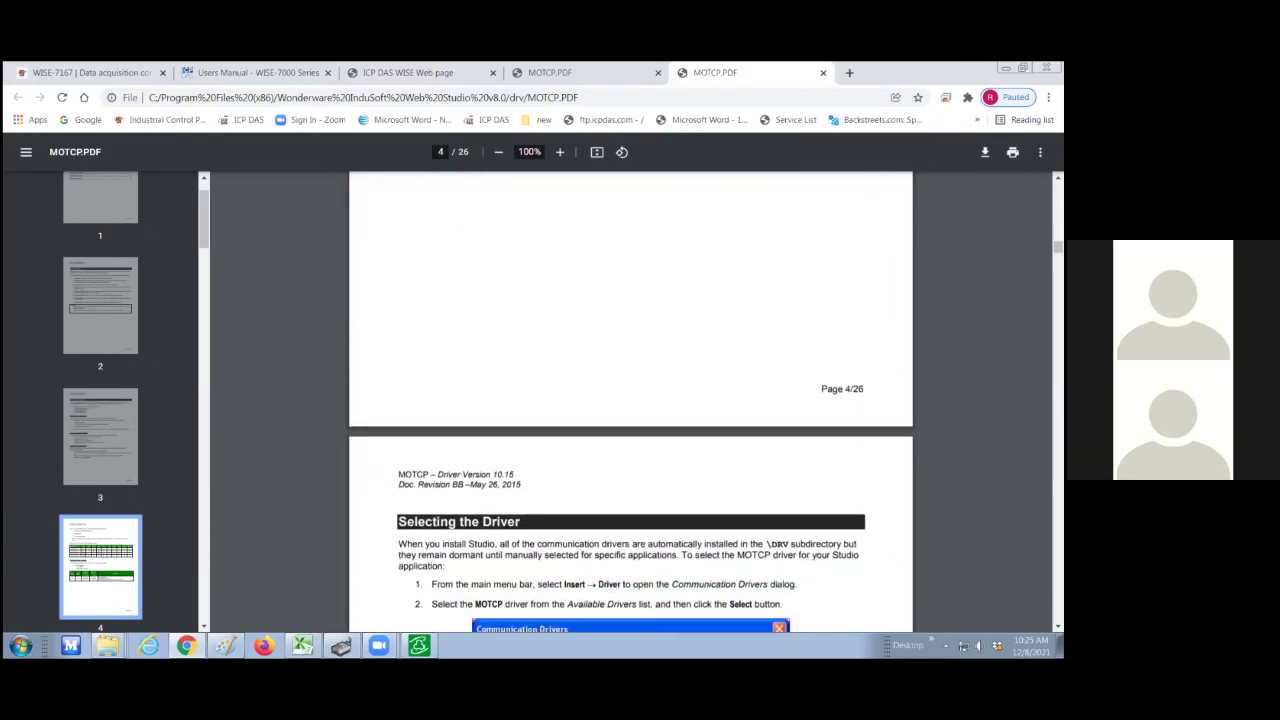
scroll(630, 400, down, 15)
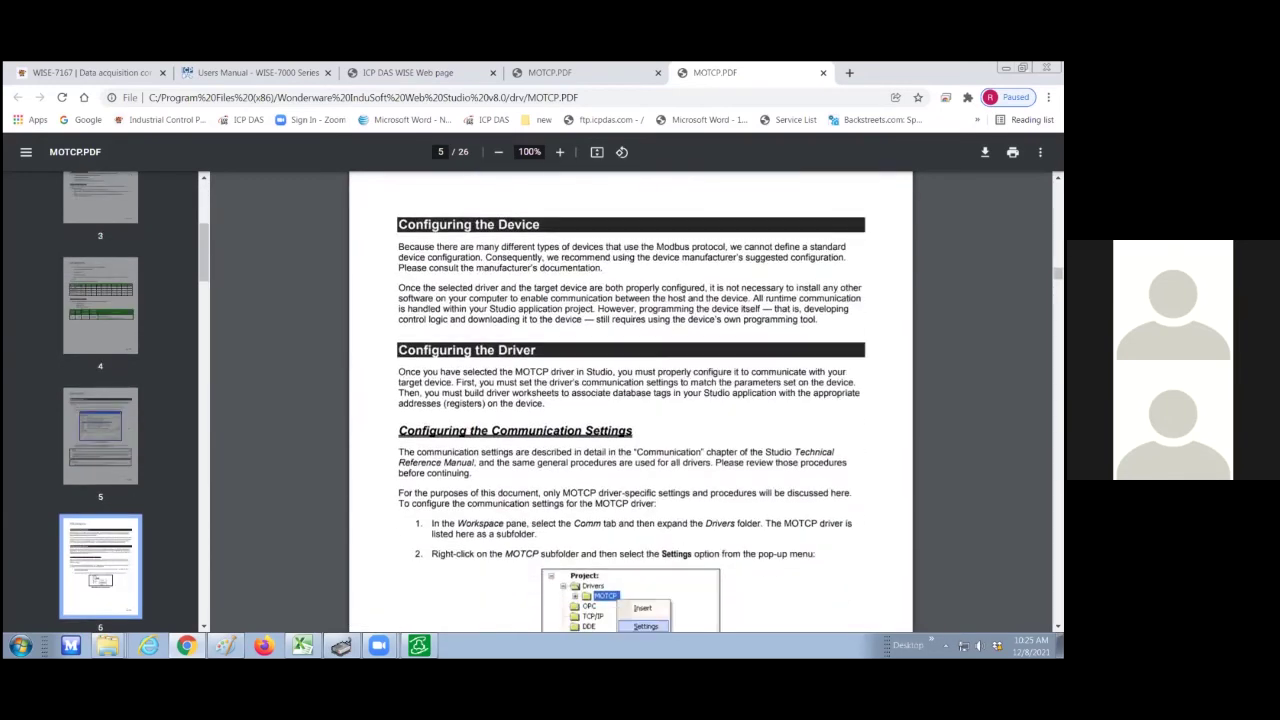
scroll(630, 400, down, 15)
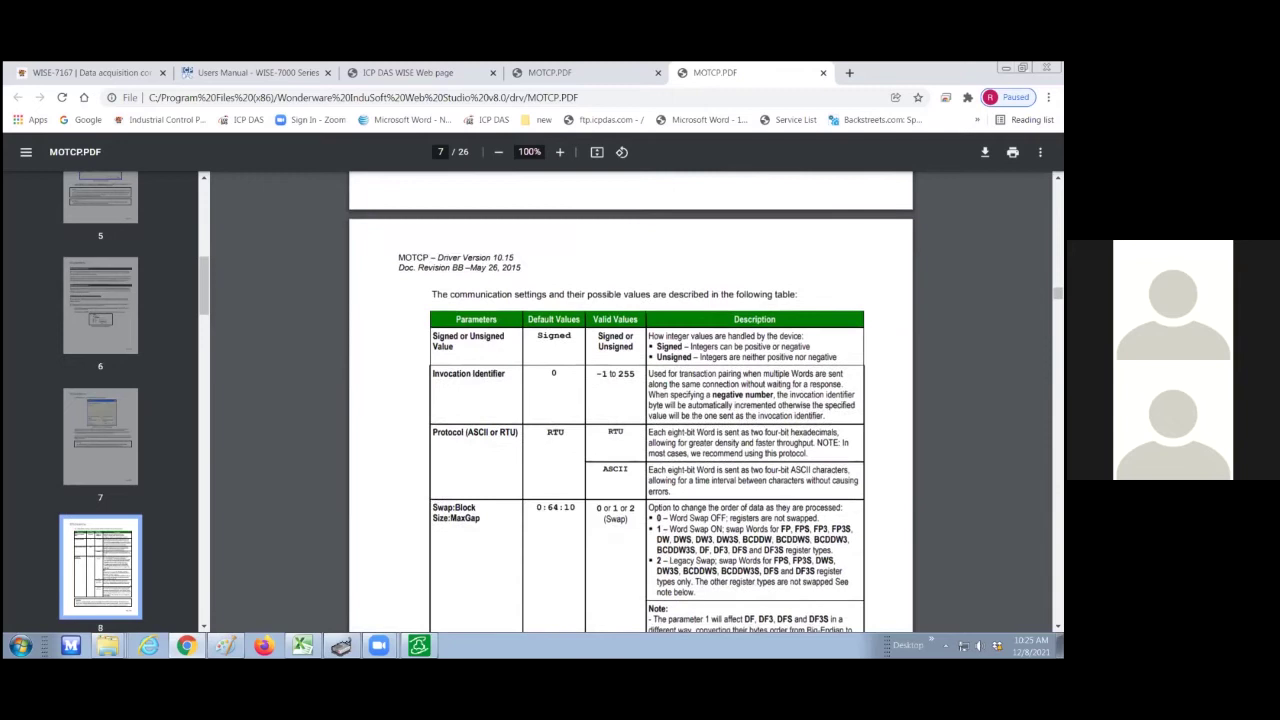
scroll(630, 400, down, 7)
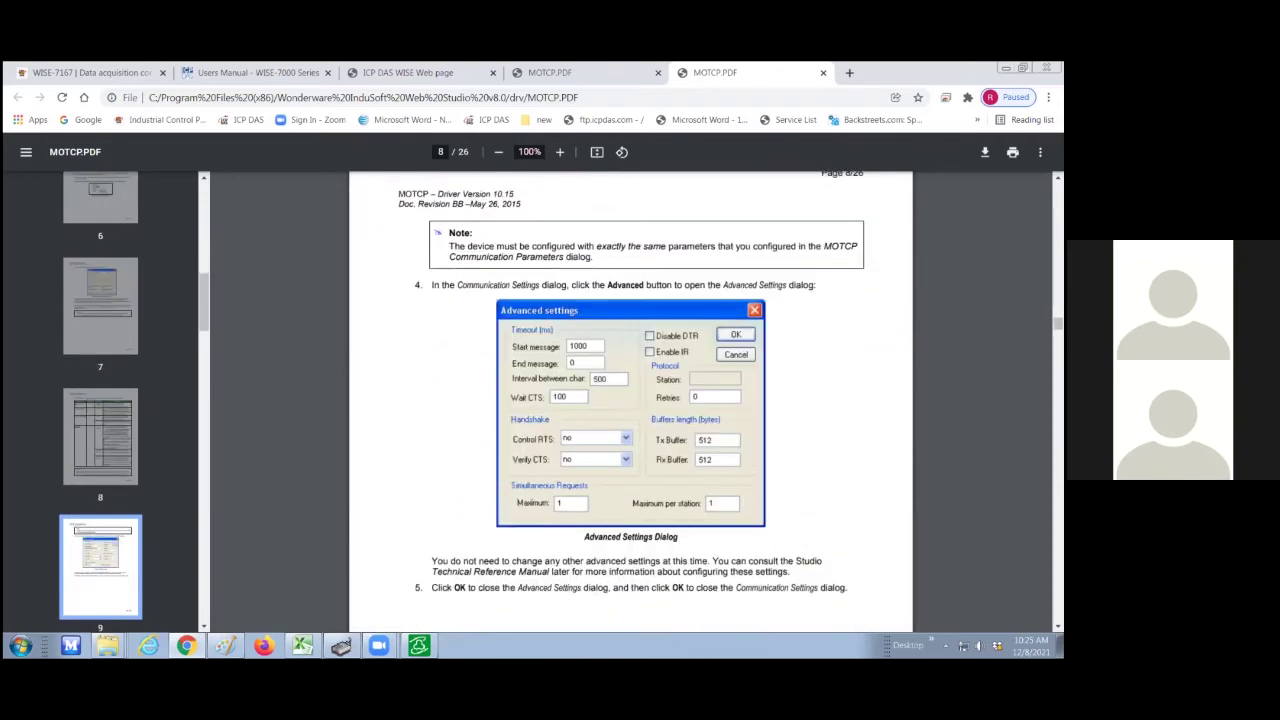
scroll(629, 400, down, 5)
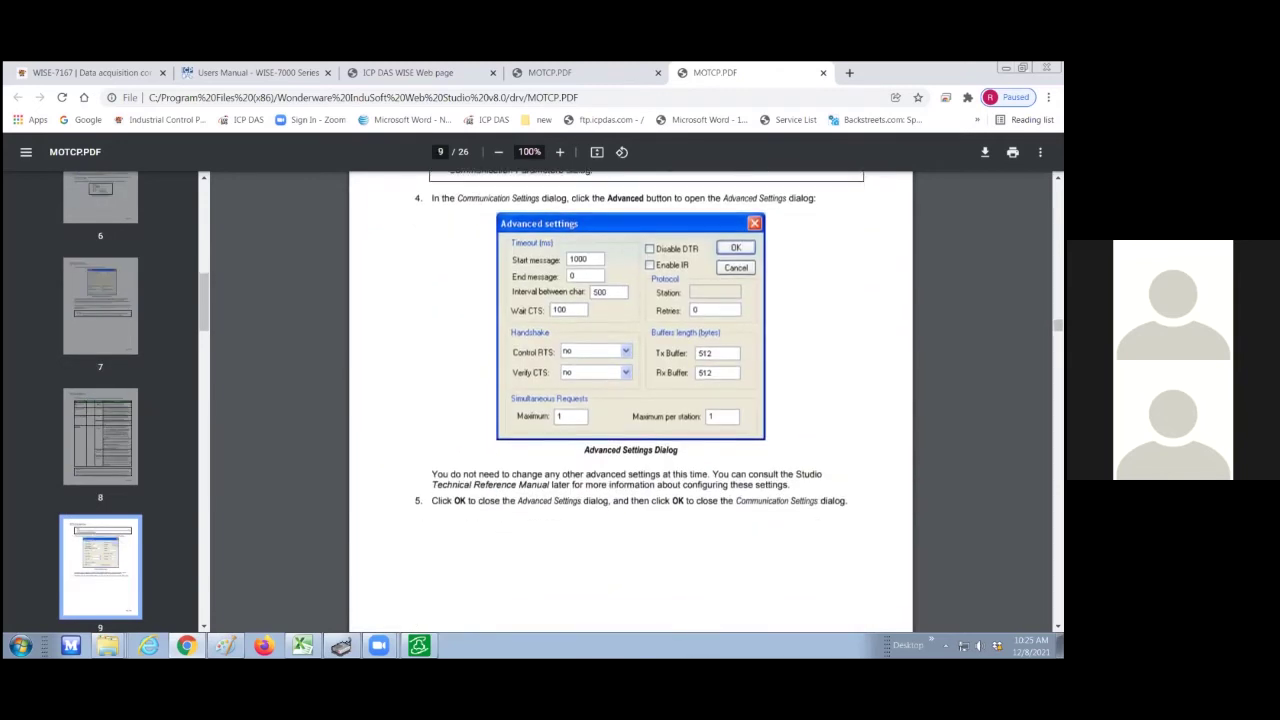
scroll(630, 400, down, 2)
scroll(646, 344, down, 5)
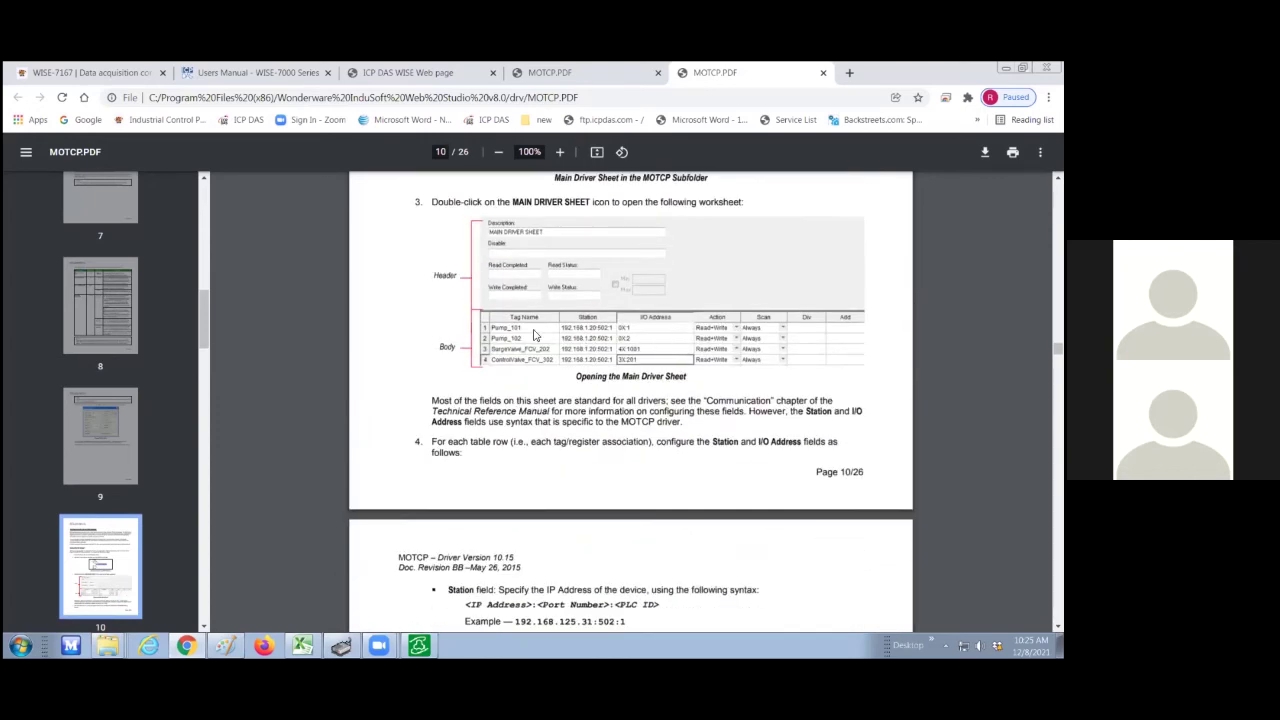
scroll(569, 481, down, 3)
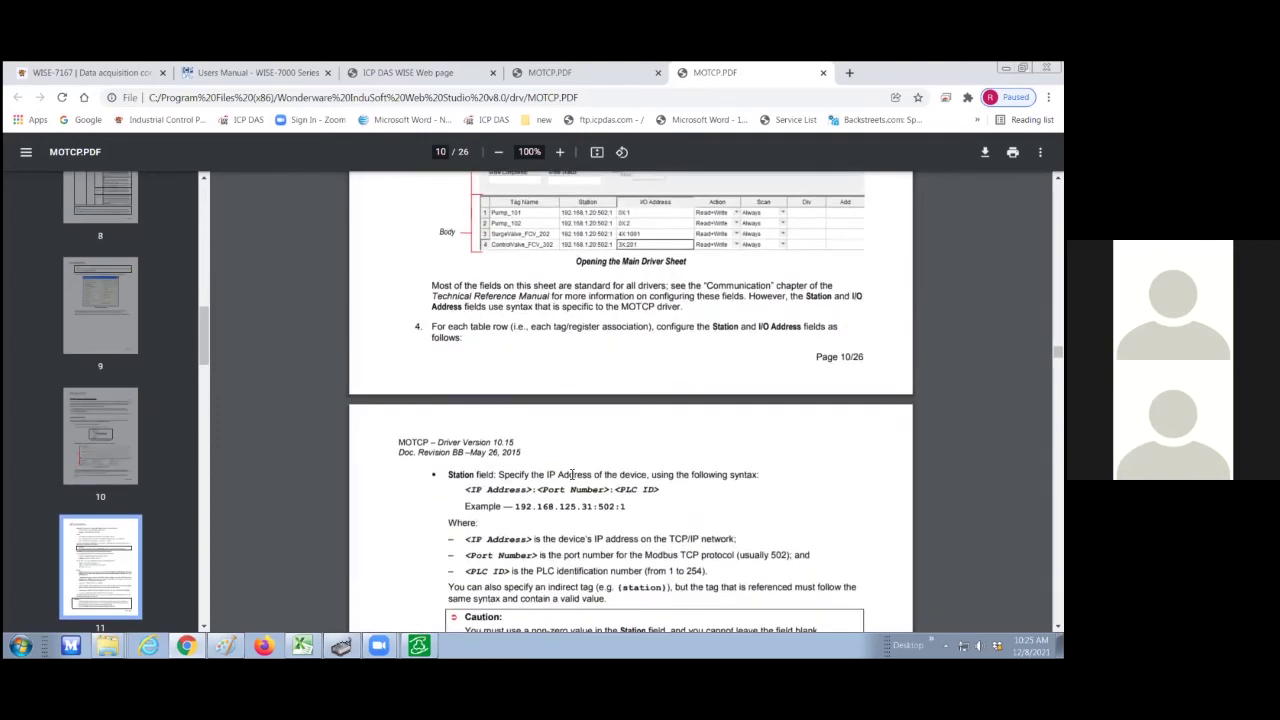
drag(464, 413, 604, 420)
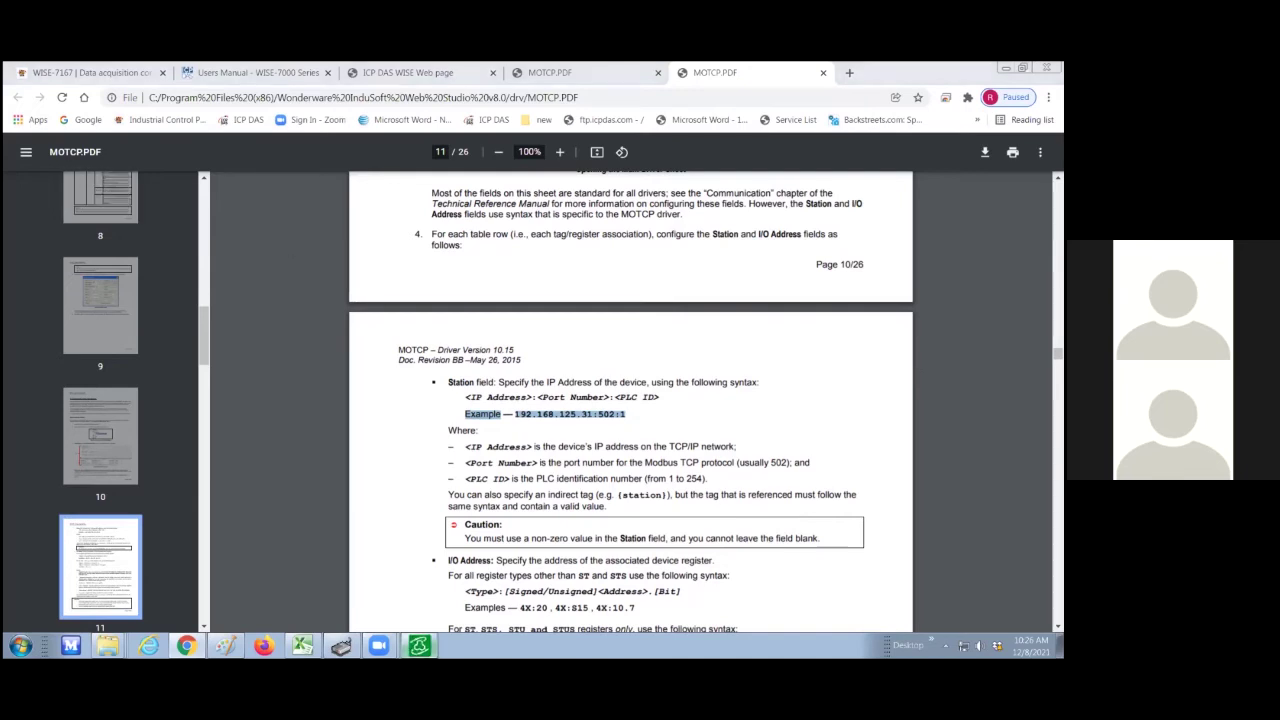
- Switch back to InduSoft Web Studio and open the MOTCP driver's MAIN DRIVER SHEET
click(418, 644)
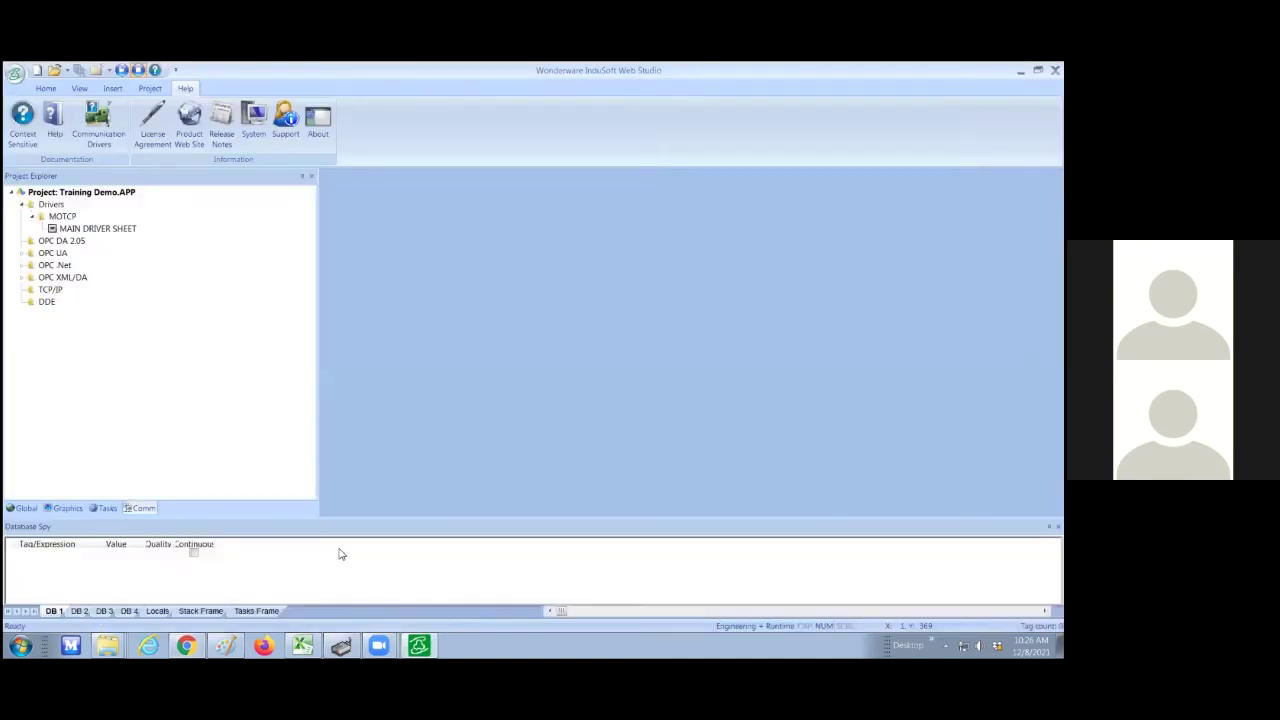
click(89, 230)
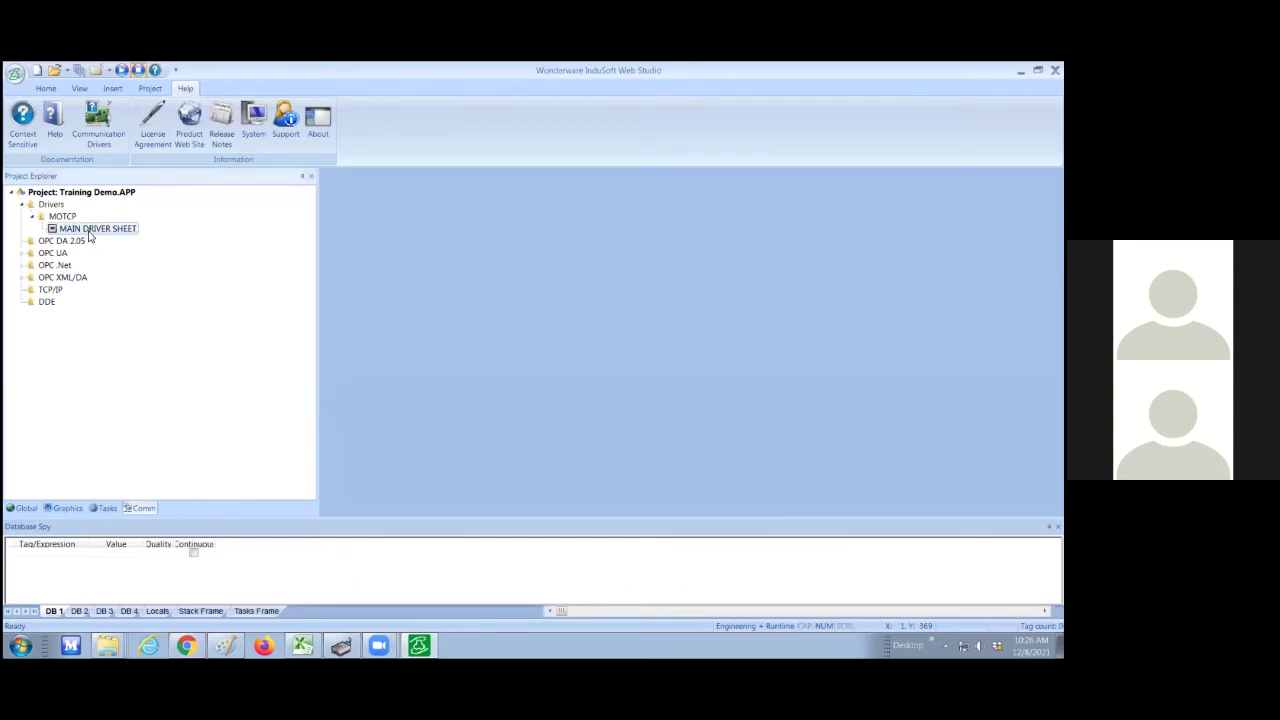
double_click(89, 232)
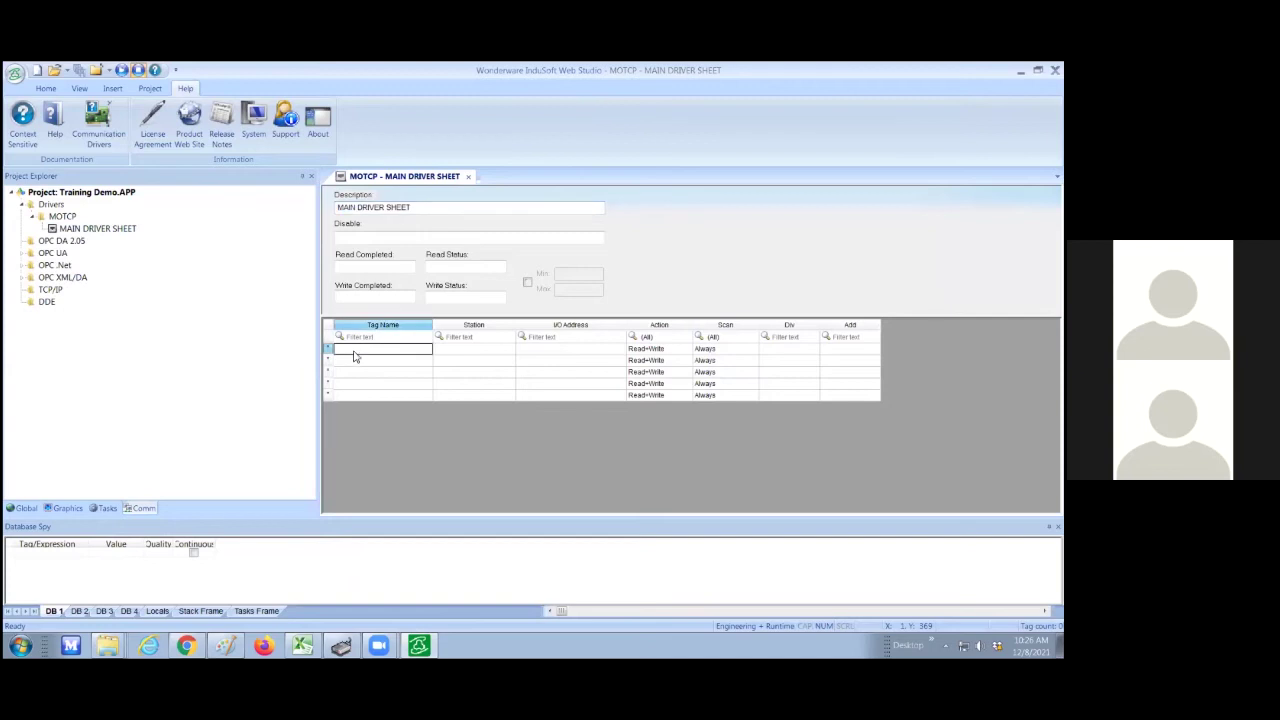
- Enter DO0 as the tag name in the first row and create it as a Boolean tag
text(Di)
key(Return)
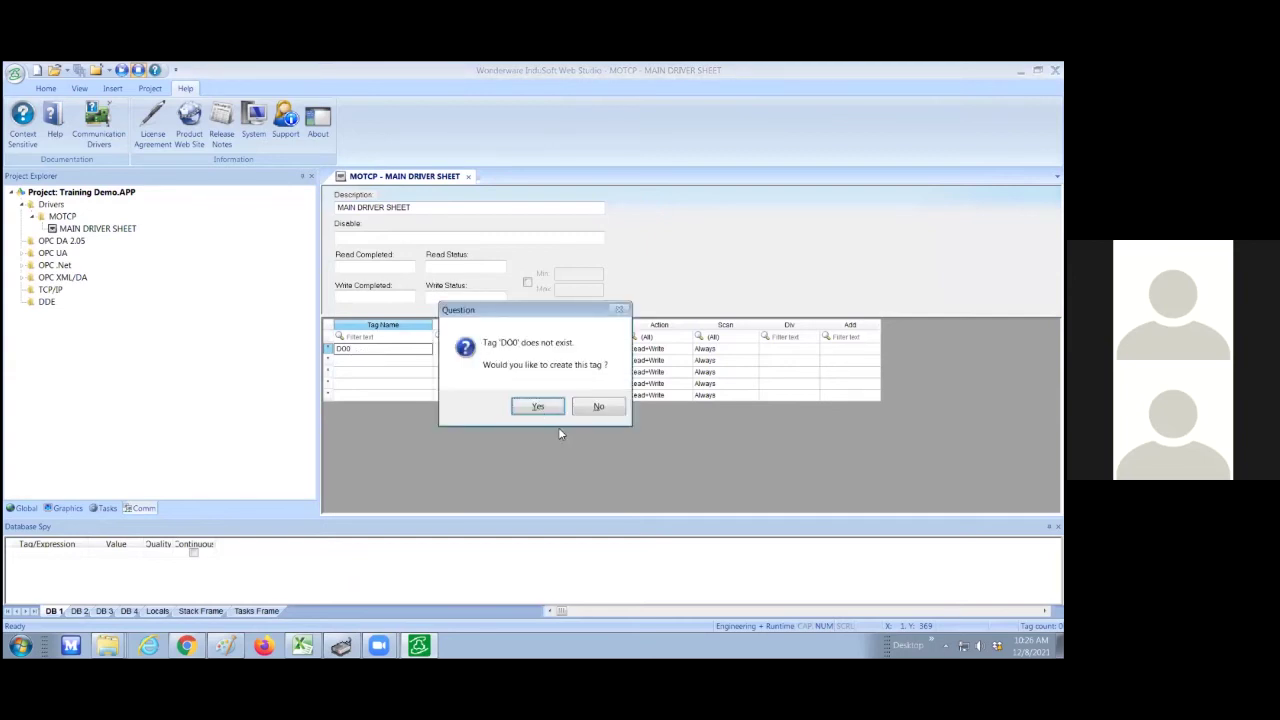
click(536, 409)
click(535, 408)
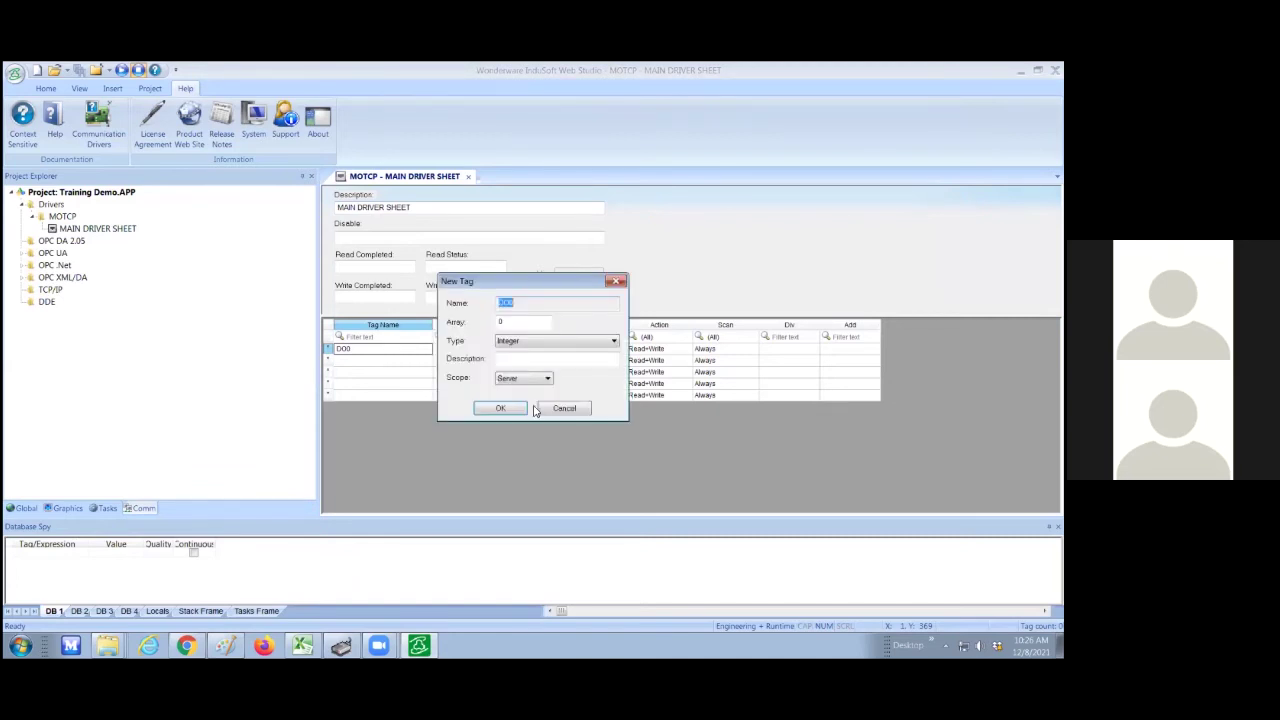
click(613, 342)
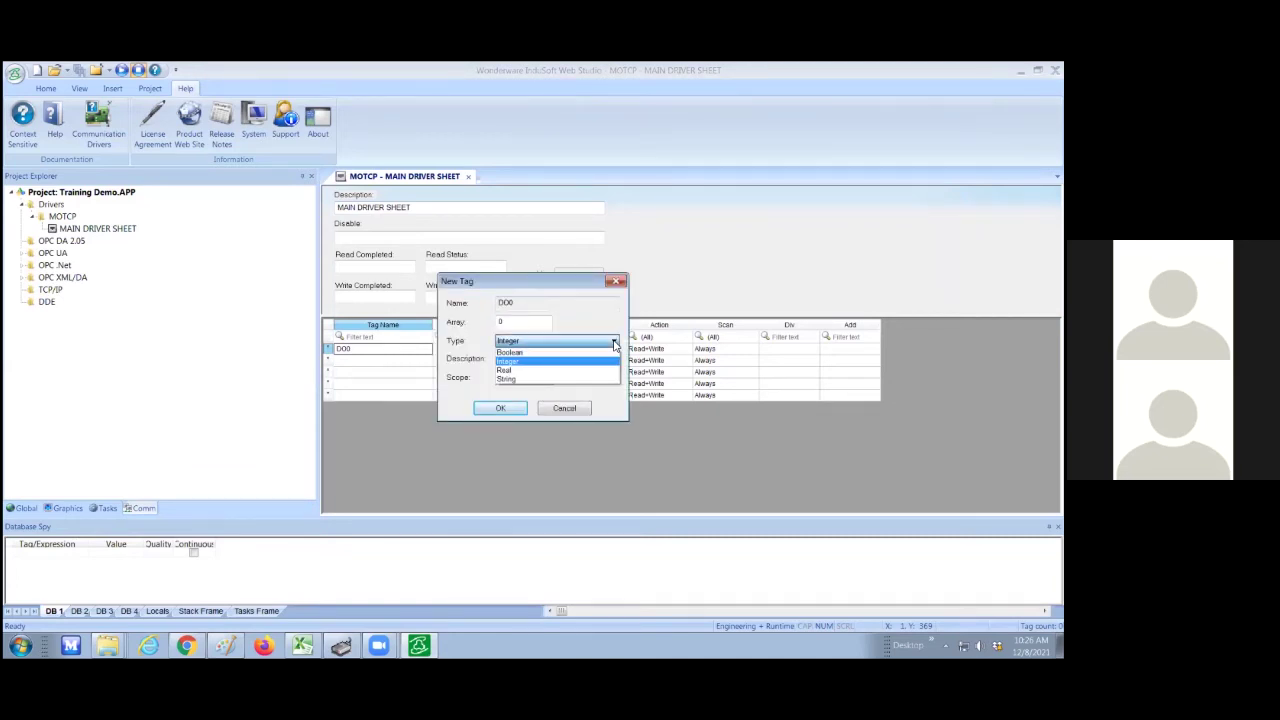
click(535, 356)
click(502, 410)
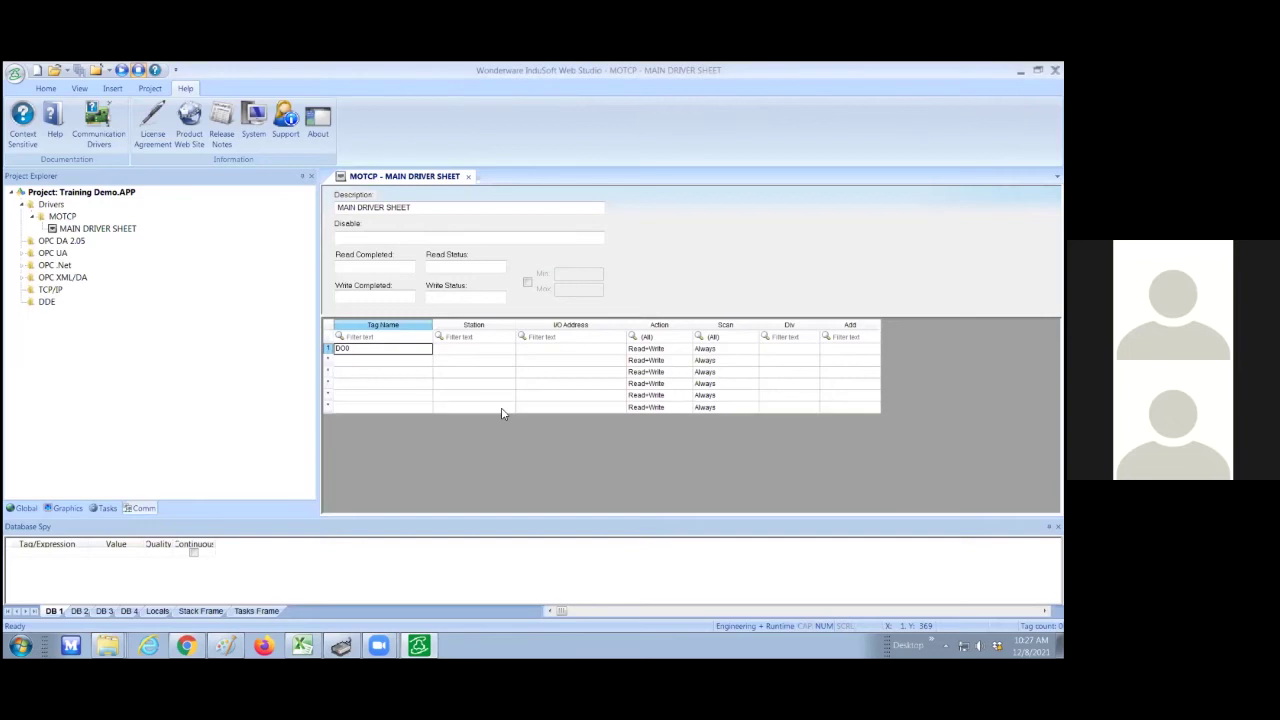
- Set the station of the DO0 row to 21.127.198.131:502:1
click(446, 353)
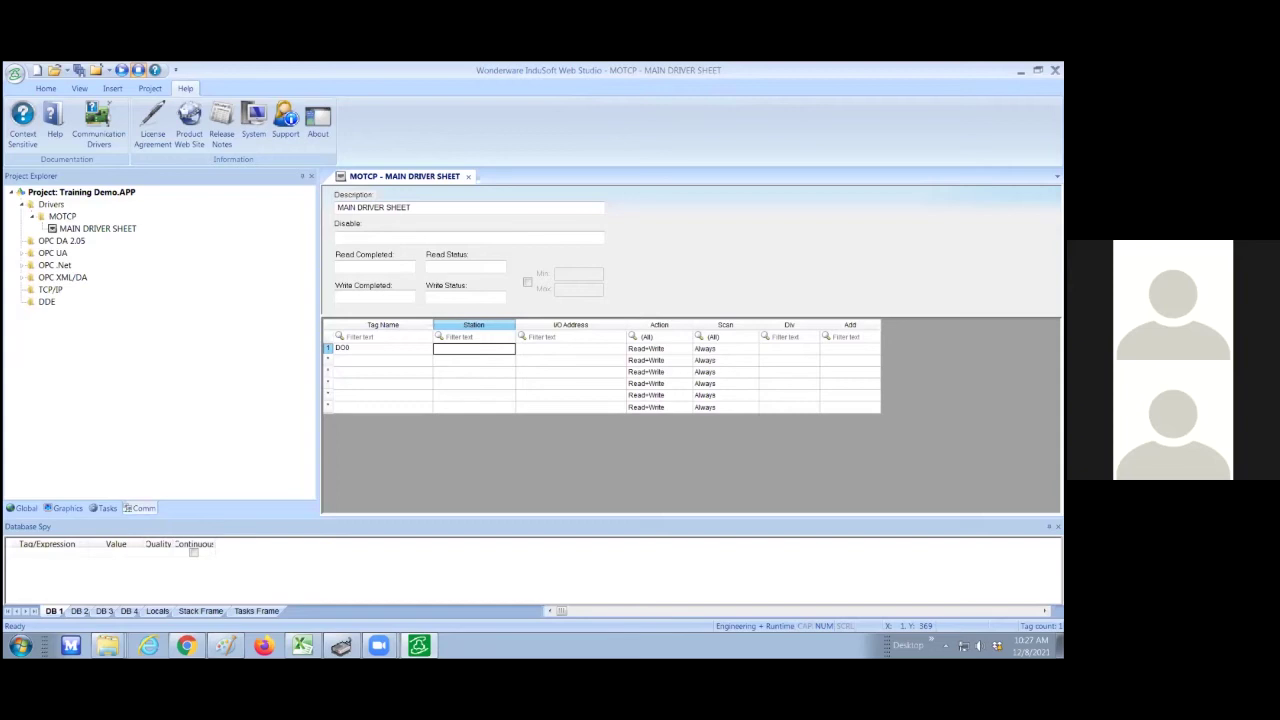
text(21)
text(.127)
text(.127.198)
text(.131)
text(:502:1)
- Look up the DO Ch.0 Modbus address in the WISE user manual and set DO0's I/O address to 0X:21
click(545, 351)
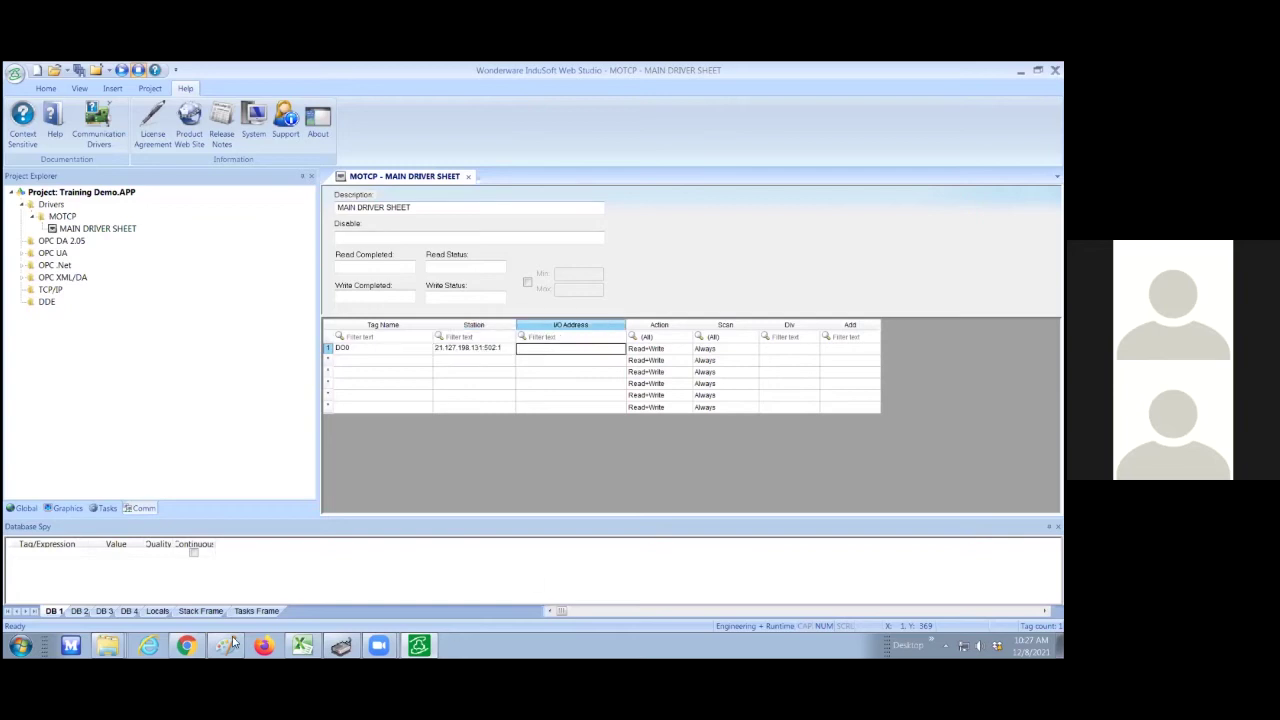
click(186, 645)
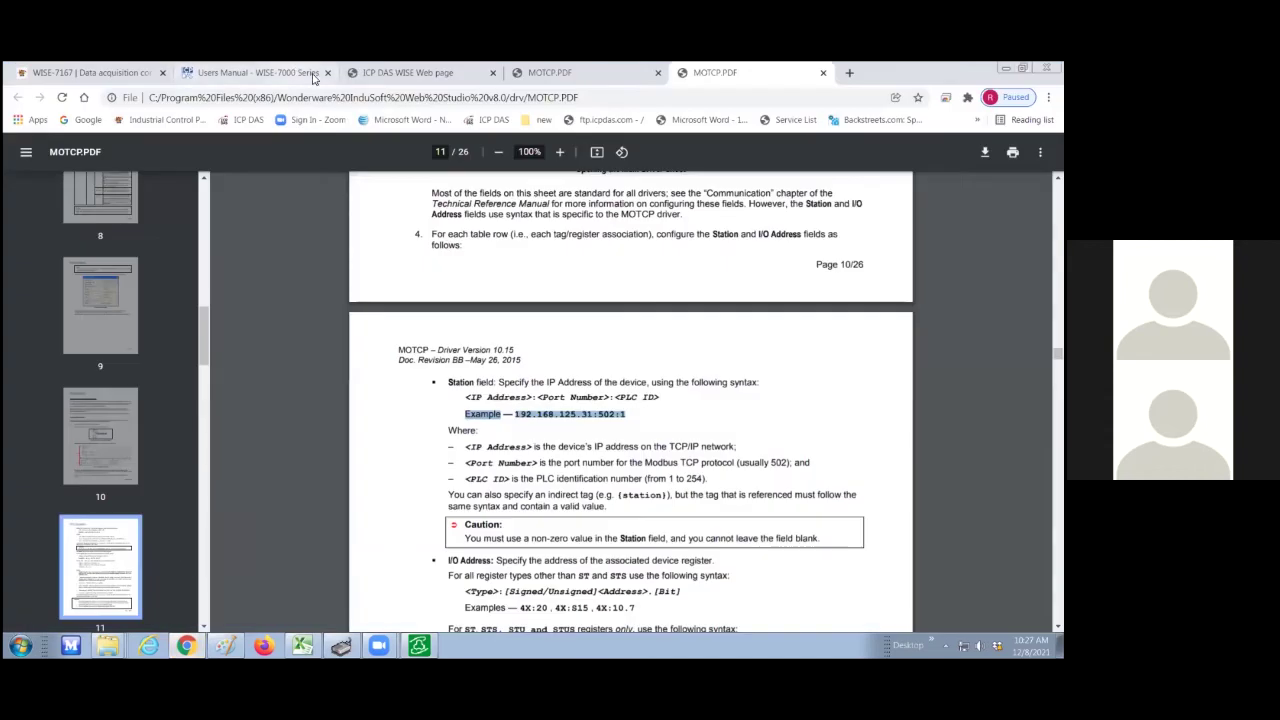
click(279, 74)
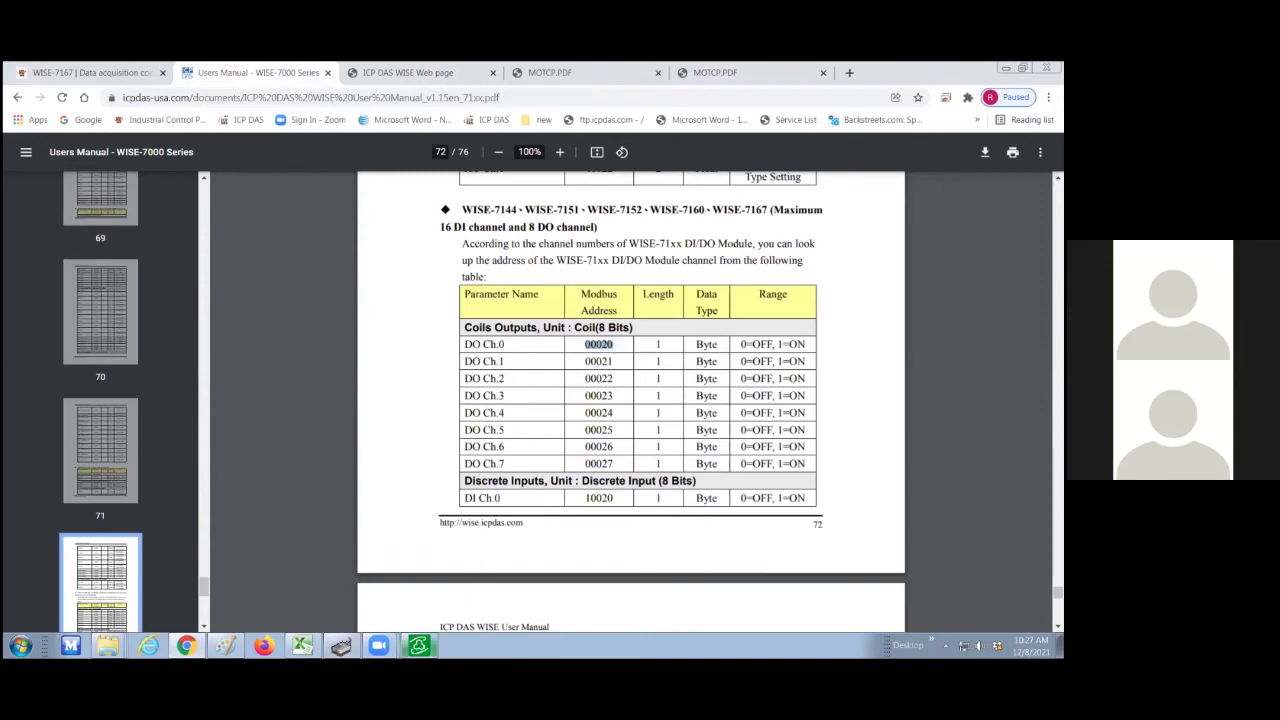
key(alt+Tab)
click(552, 353)
text(0)
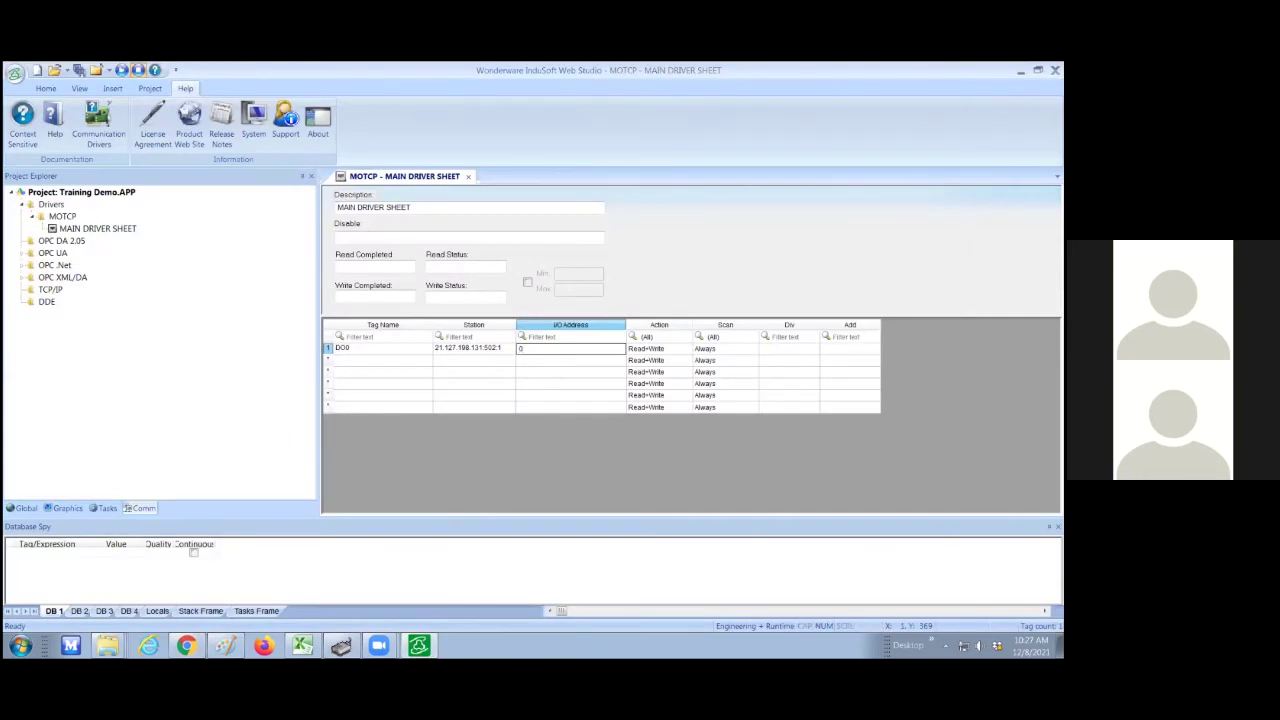
text(X:21)
- Enter Do1 as the tag name in the second row and create it as a Boolean tag
click(341, 364)
text(DO)
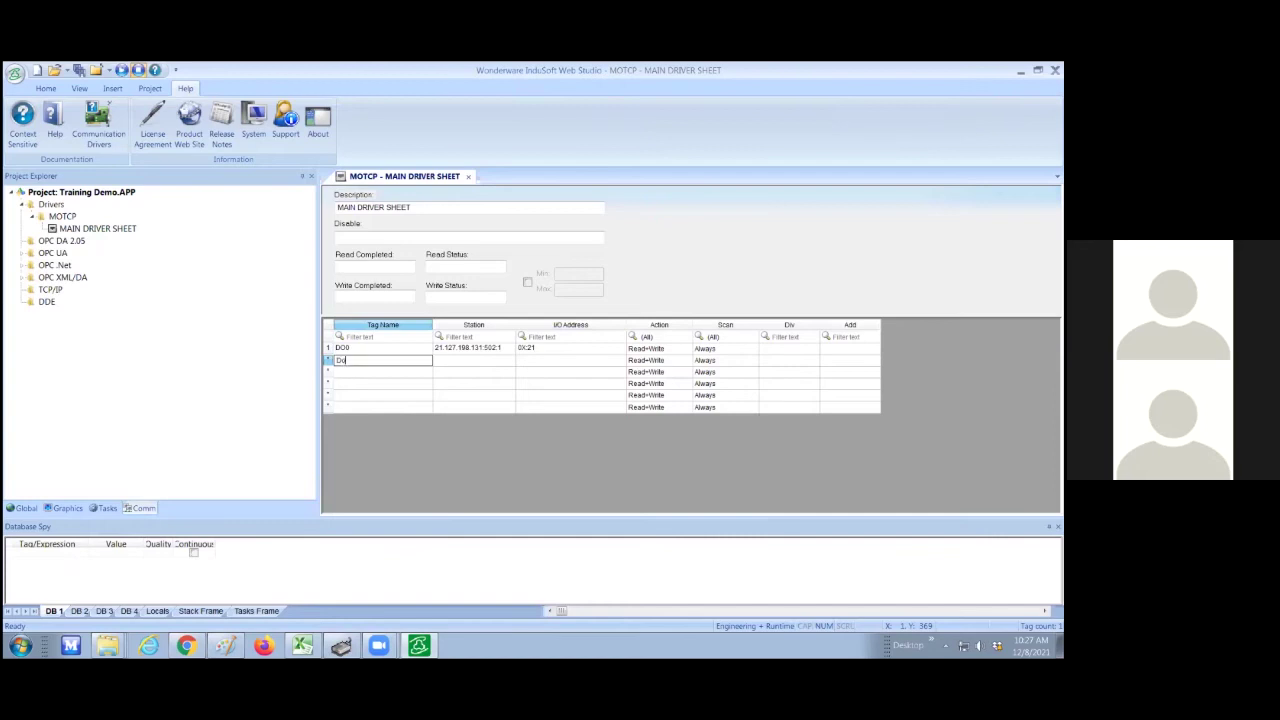
text(1)
click(465, 352)
click(546, 406)
click(568, 342)
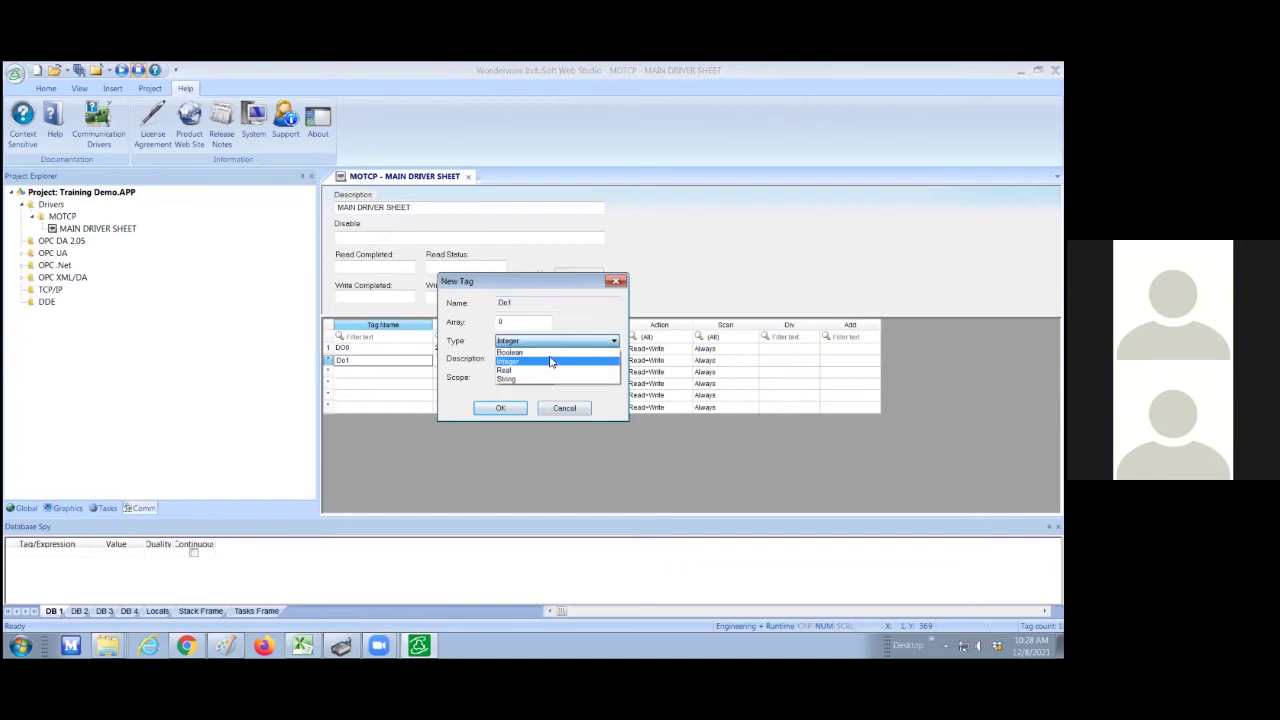
click(555, 351)
click(489, 410)
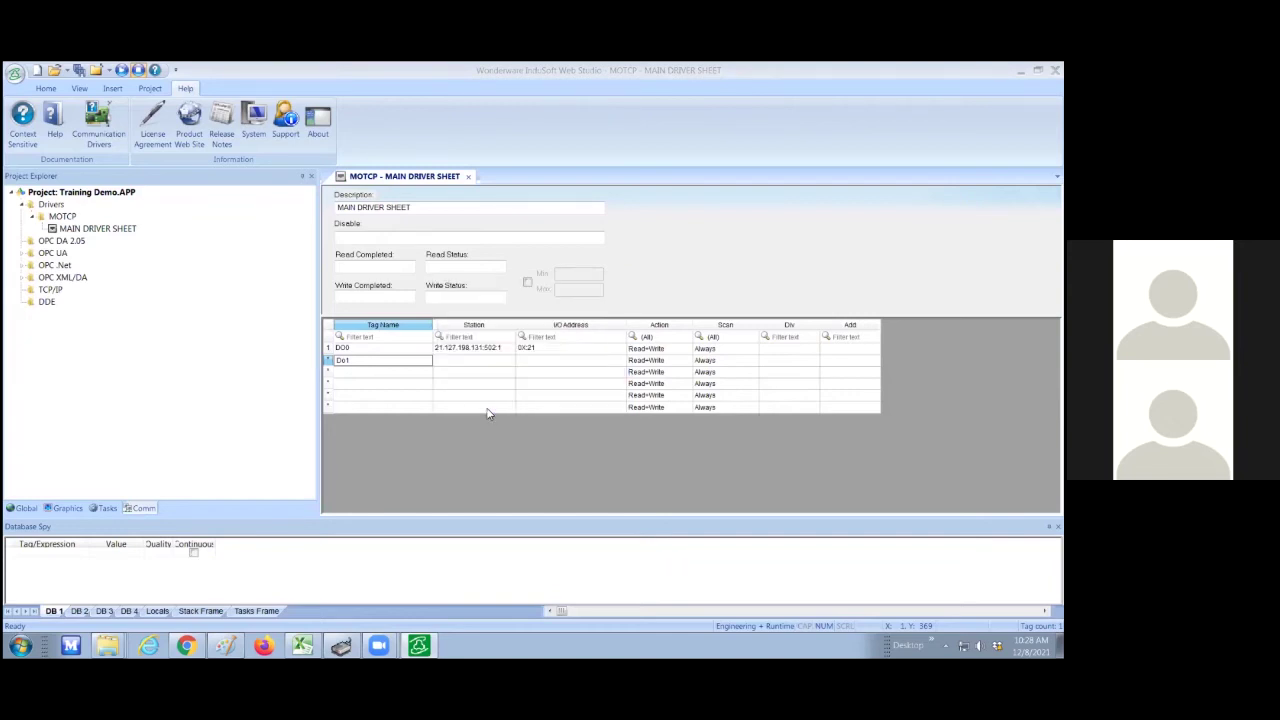
- Copy DO0's station 21.127.198.131:502:1 to the second row and set that row's I/O address to 0X:22
click(493, 350)
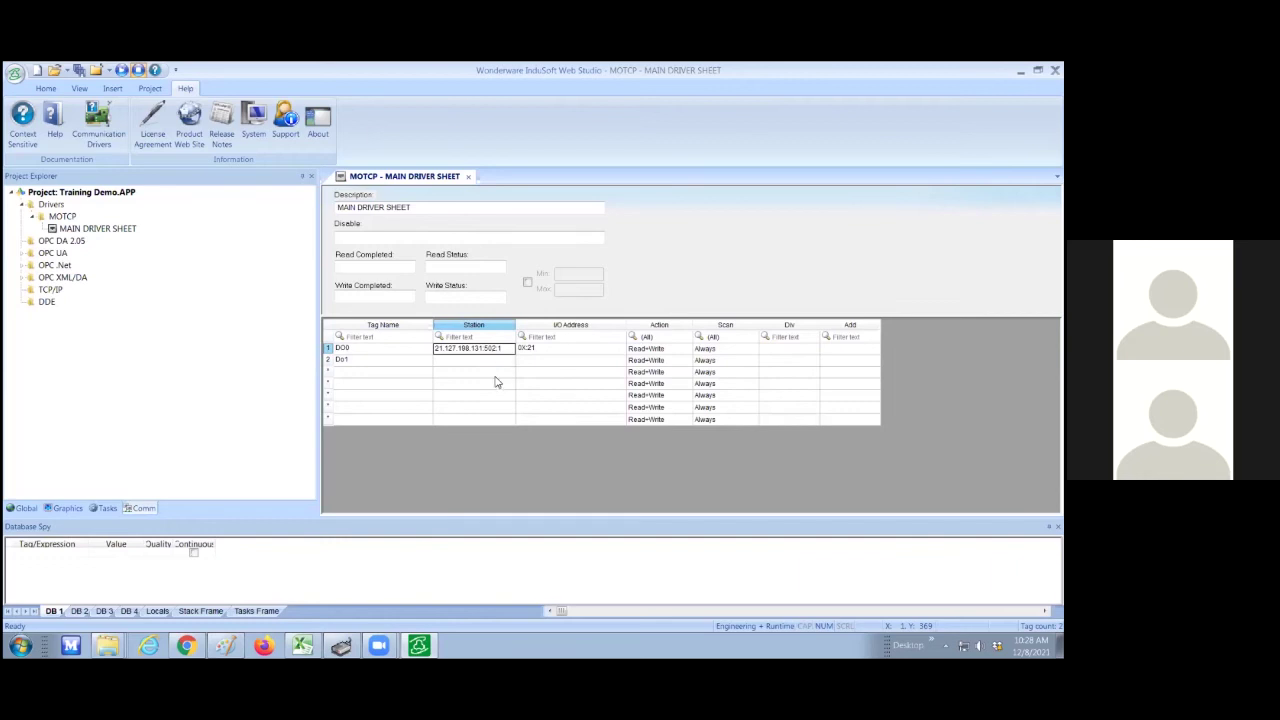
click(489, 364)
text(21.127.198.131:502:1)
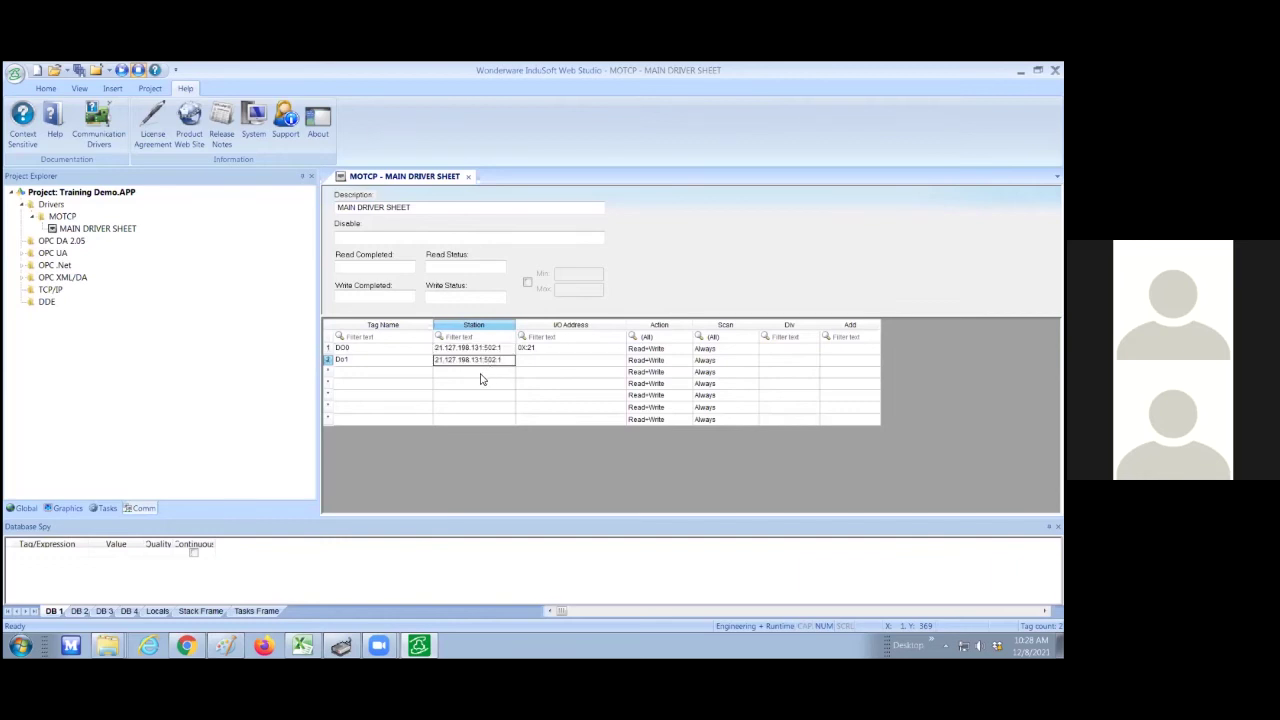
click(537, 366)
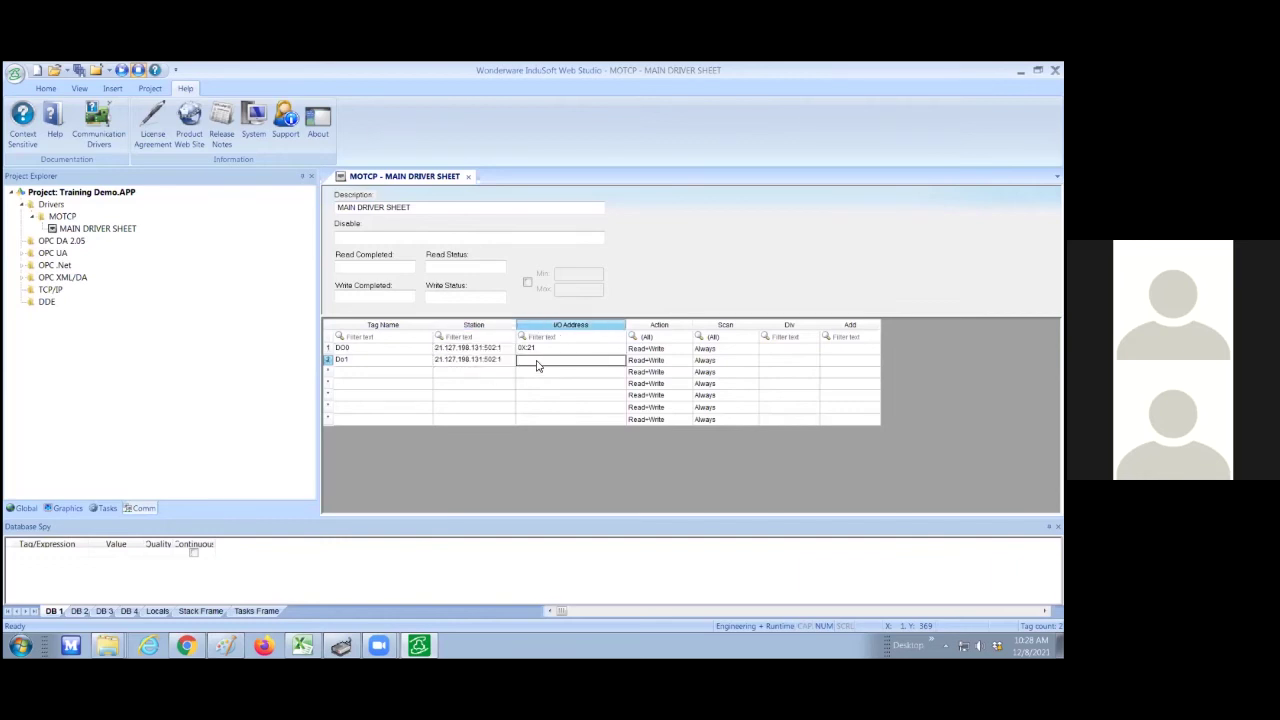
text(0X:22)
- Correct the second row's tag name to DO1 with a capital O
click(342, 363)
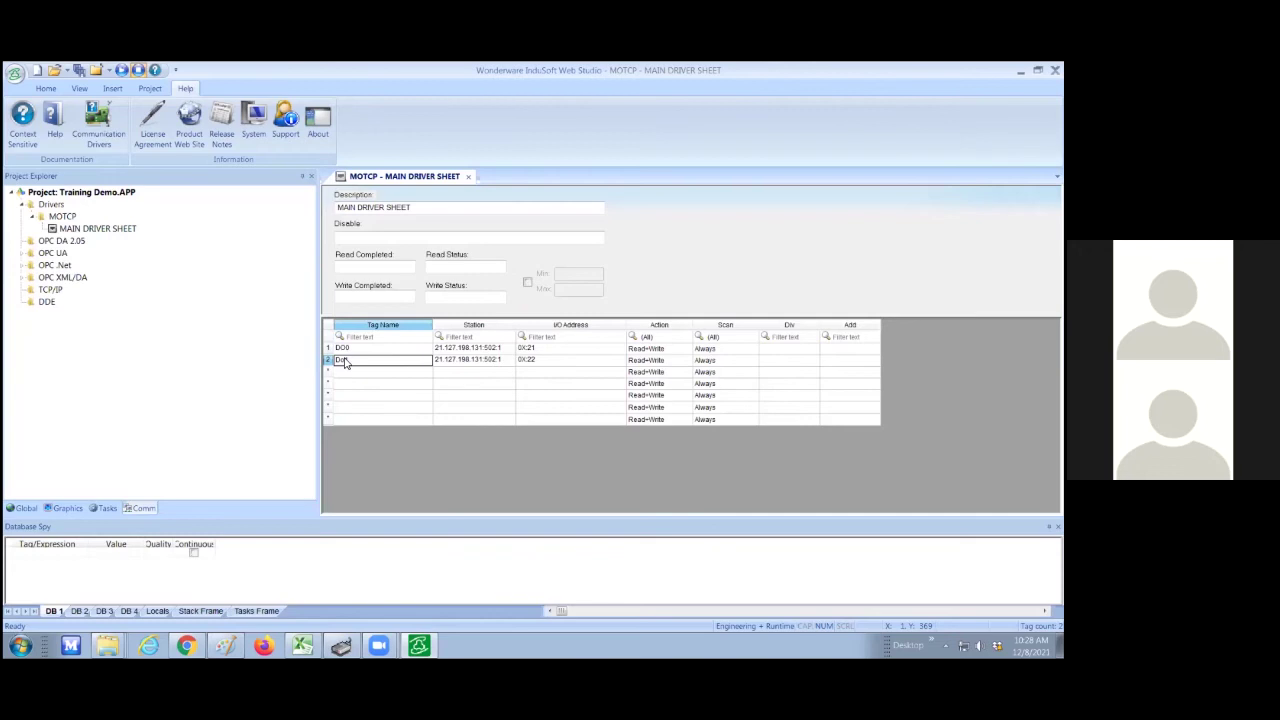
key(BackSpace)
text(O)
- Enter DO2 as the tag name in the third row and create it as a Boolean tag
click(350, 376)
text(SO)
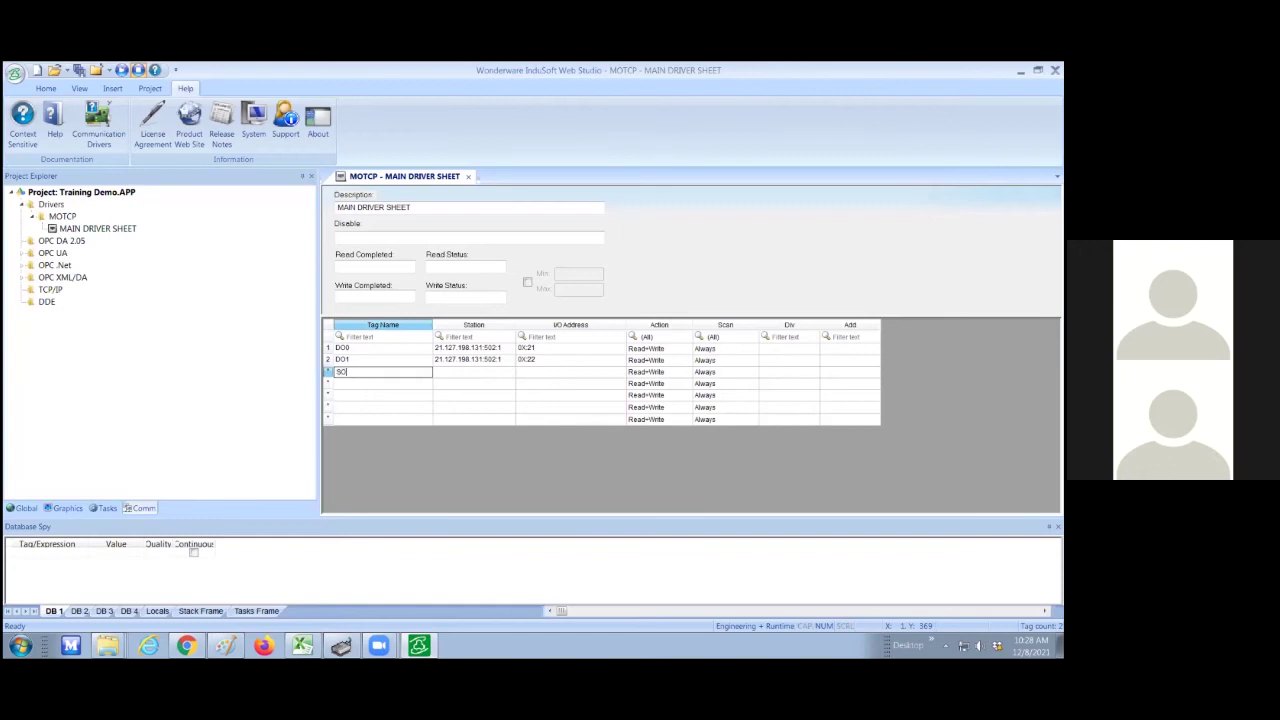
text(O)
click(475, 372)
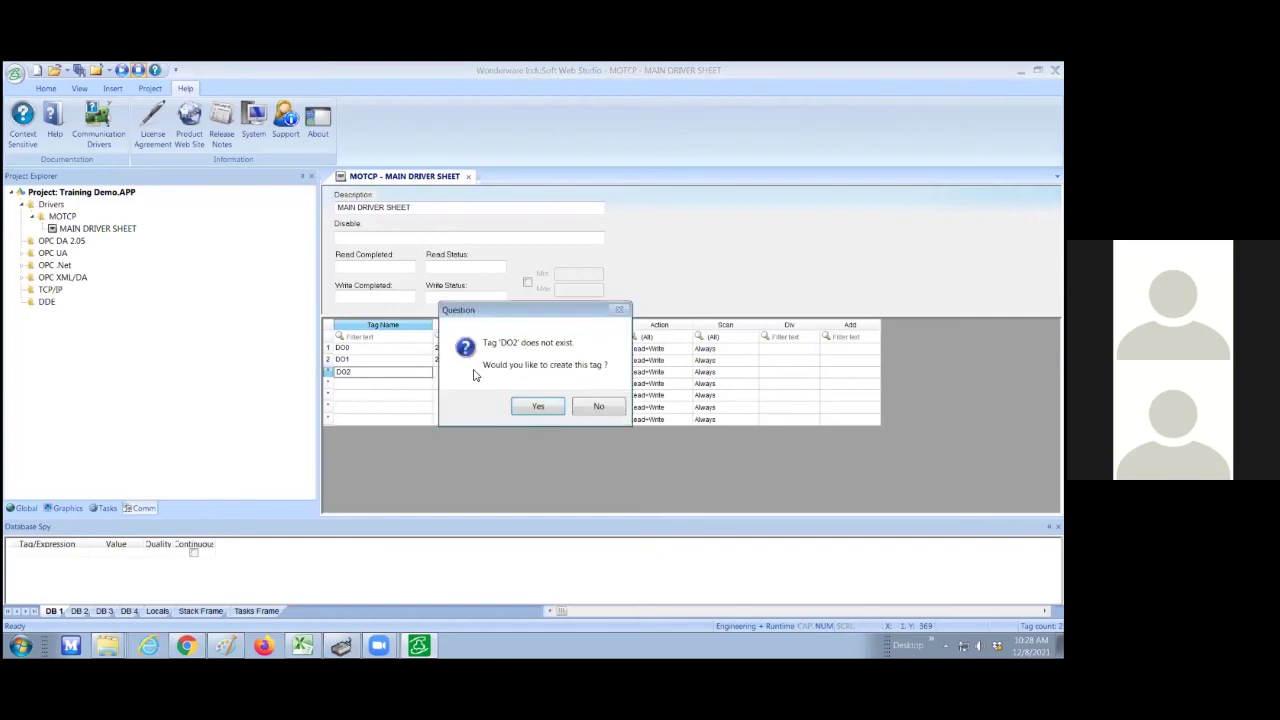
click(538, 406)
click(566, 341)
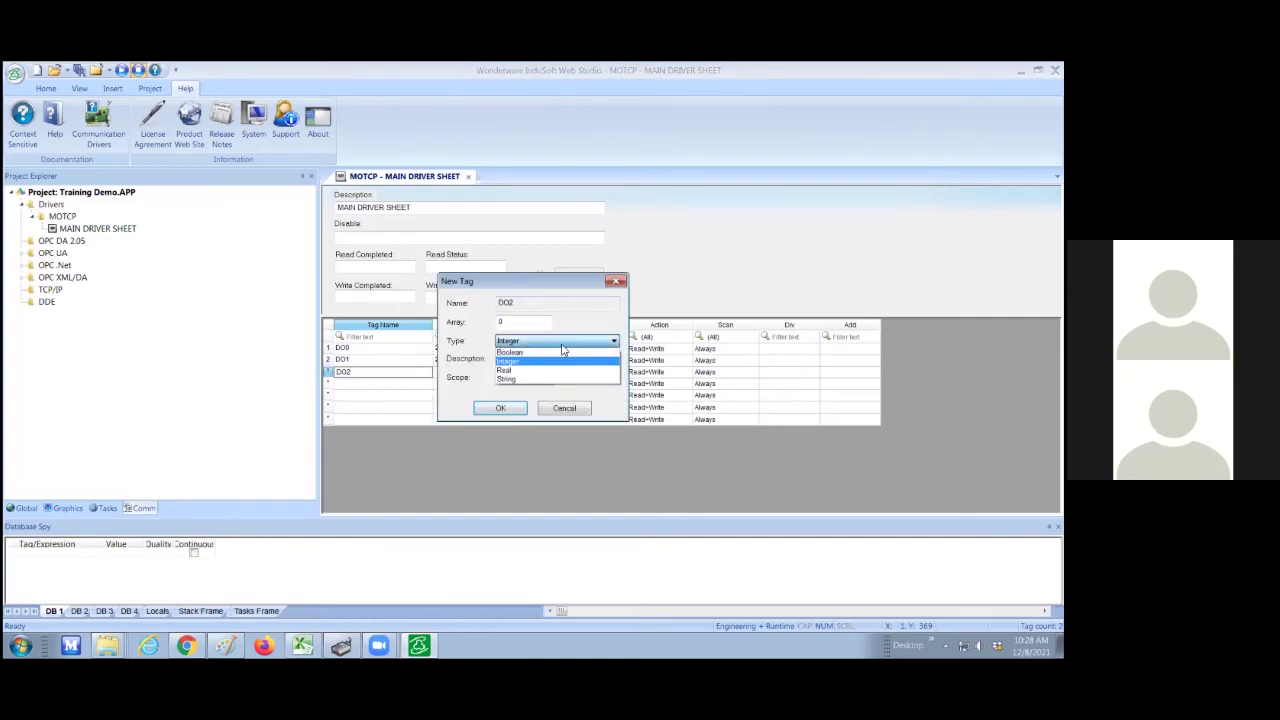
click(529, 355)
click(500, 408)
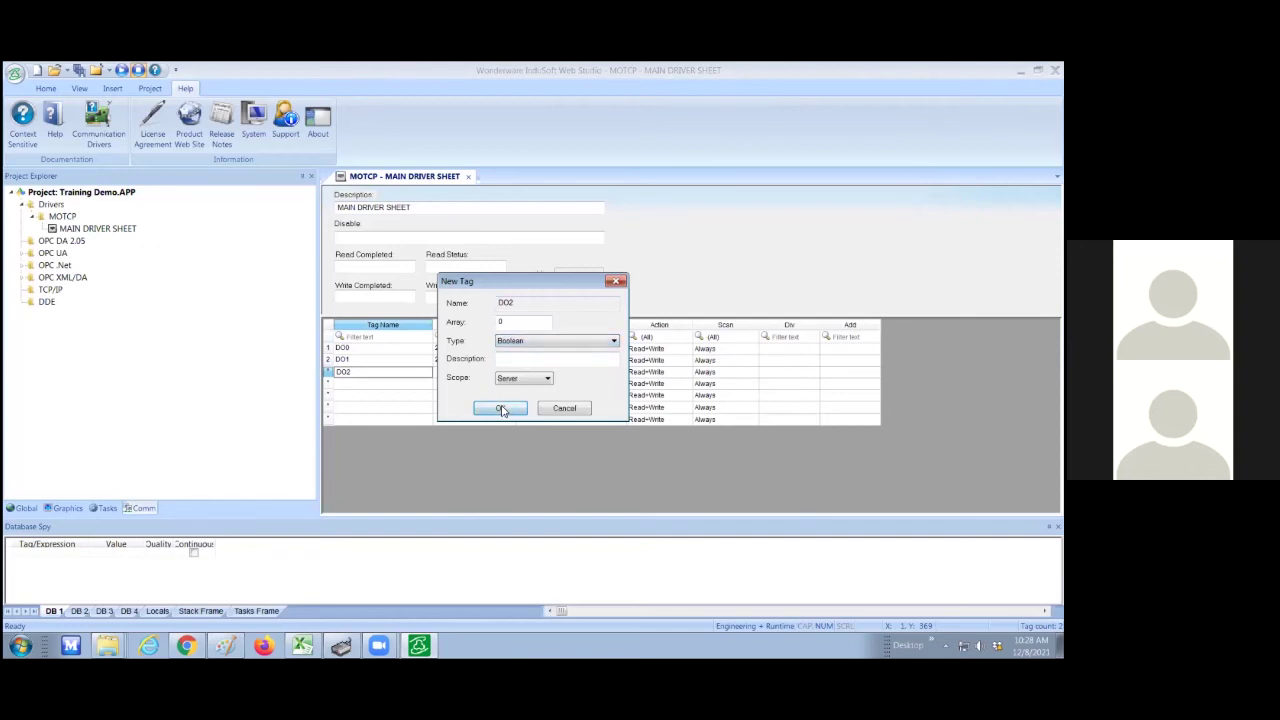
- Copy the station 21.127.198.131:502:1 to the DO2 row and set its I/O address to 0X:23
click(483, 361)
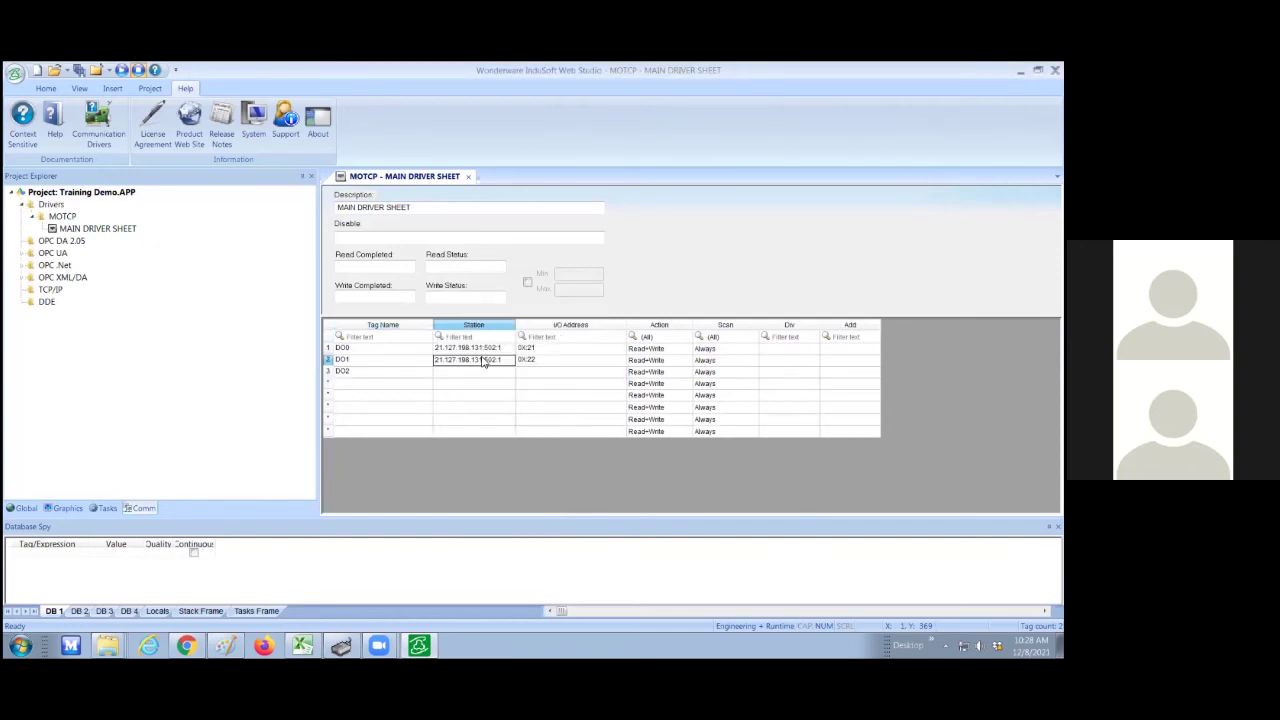
click(486, 373)
text(21.127.198.131:502:1)
click(528, 372)
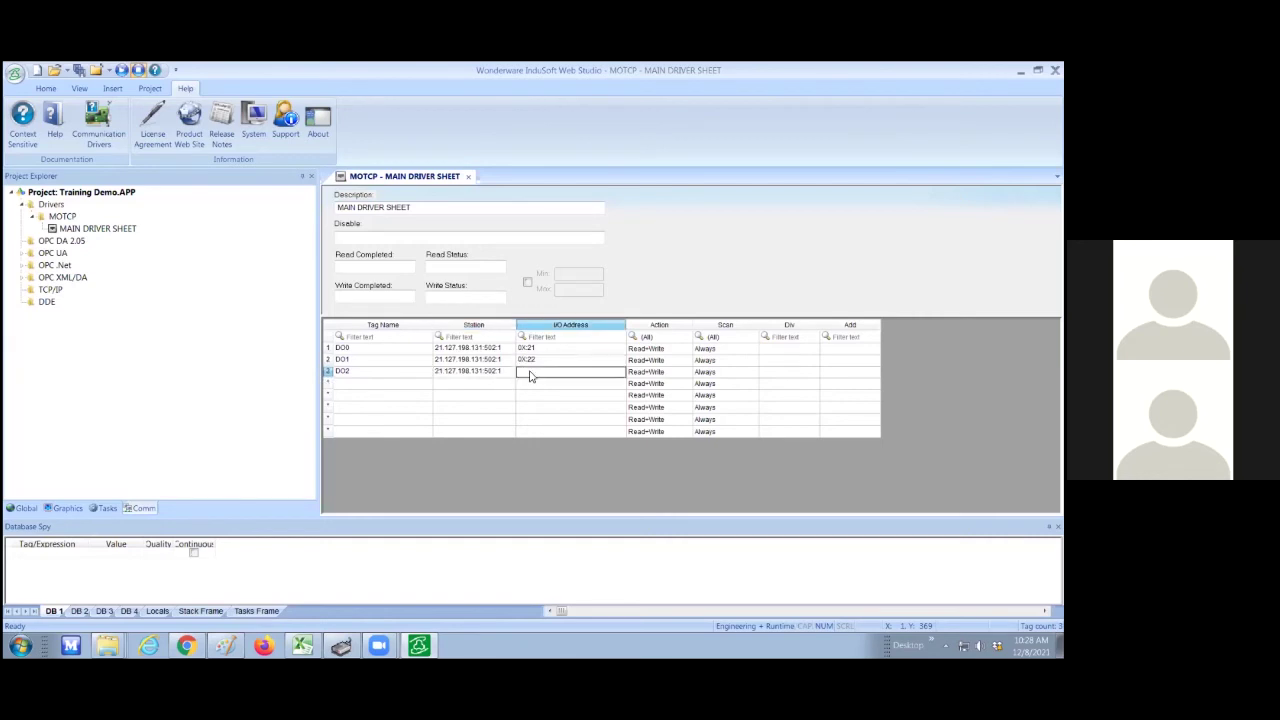
text(0X:23)
- Insert a new screen in the project's Screens folder with the description Main
click(65, 508)
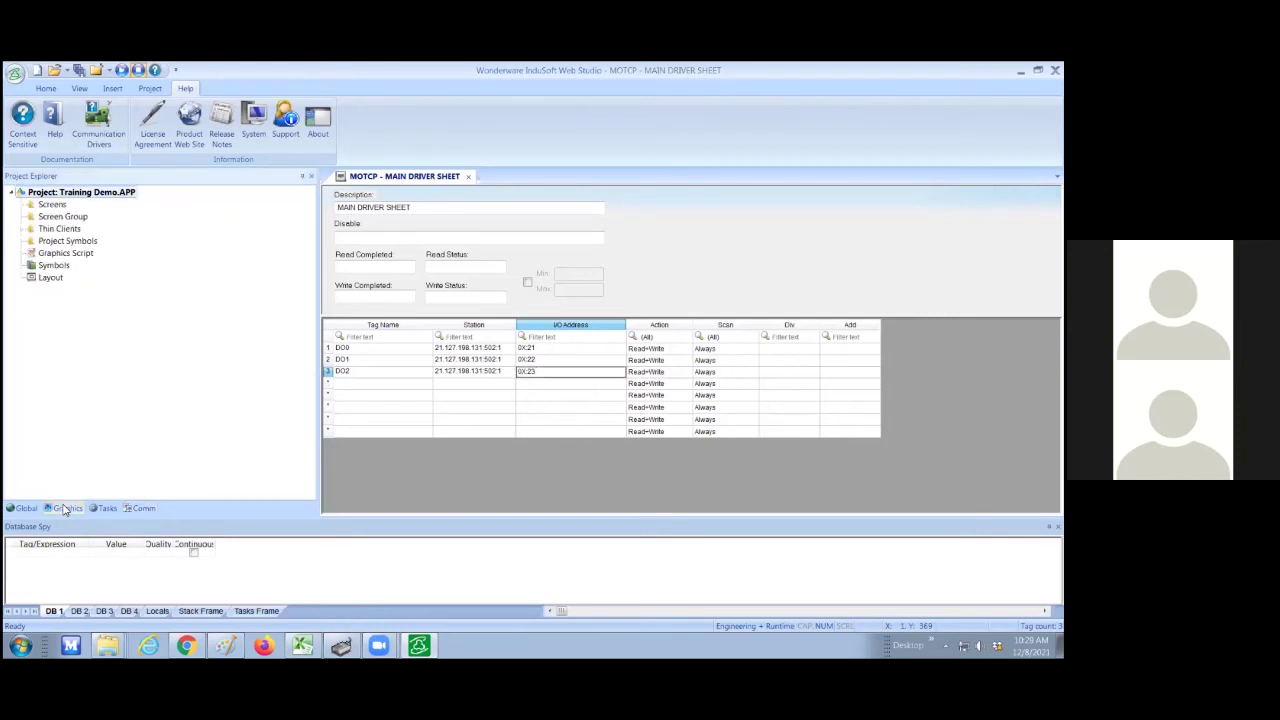
click(49, 206)
right_click(49, 206)
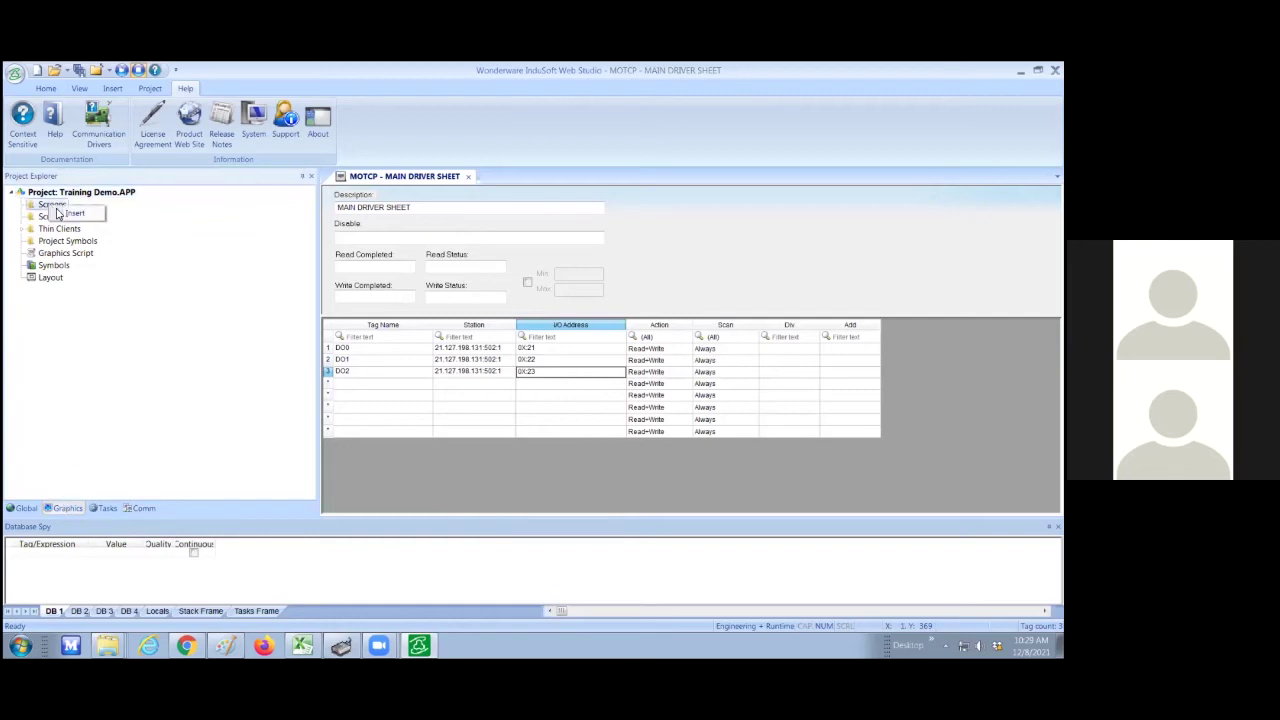
click(72, 214)
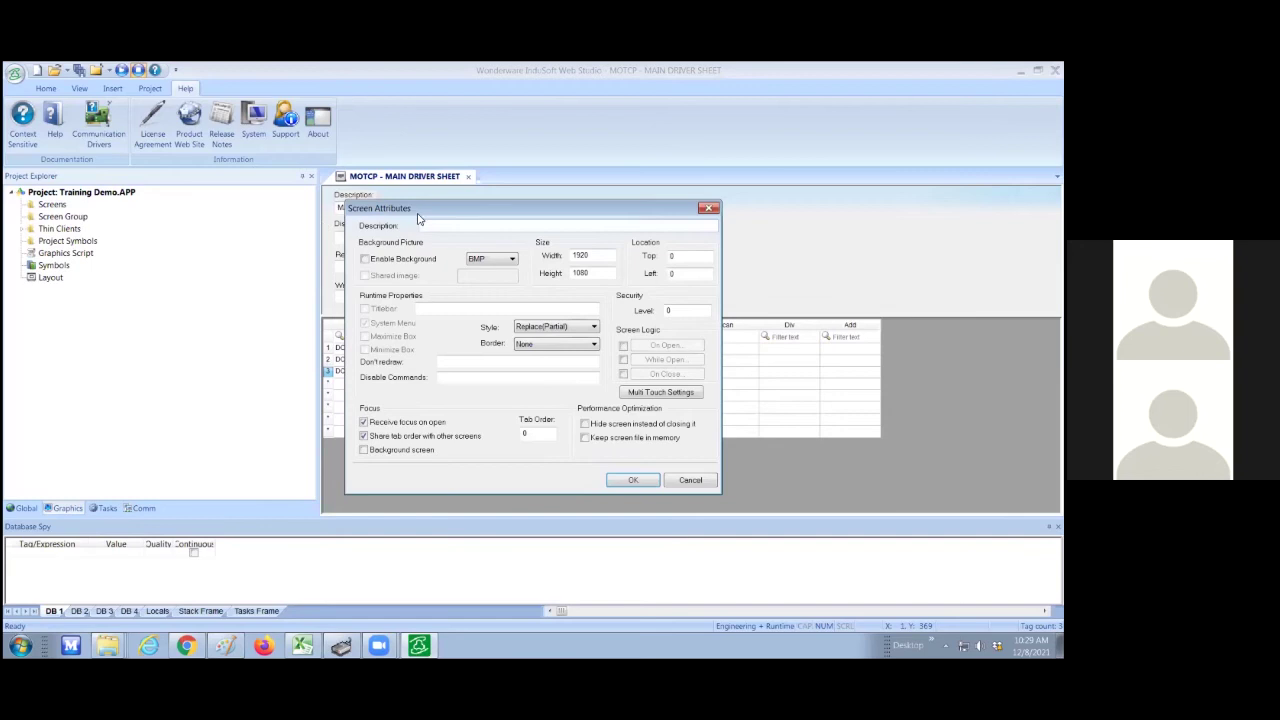
text(Main)
click(631, 481)
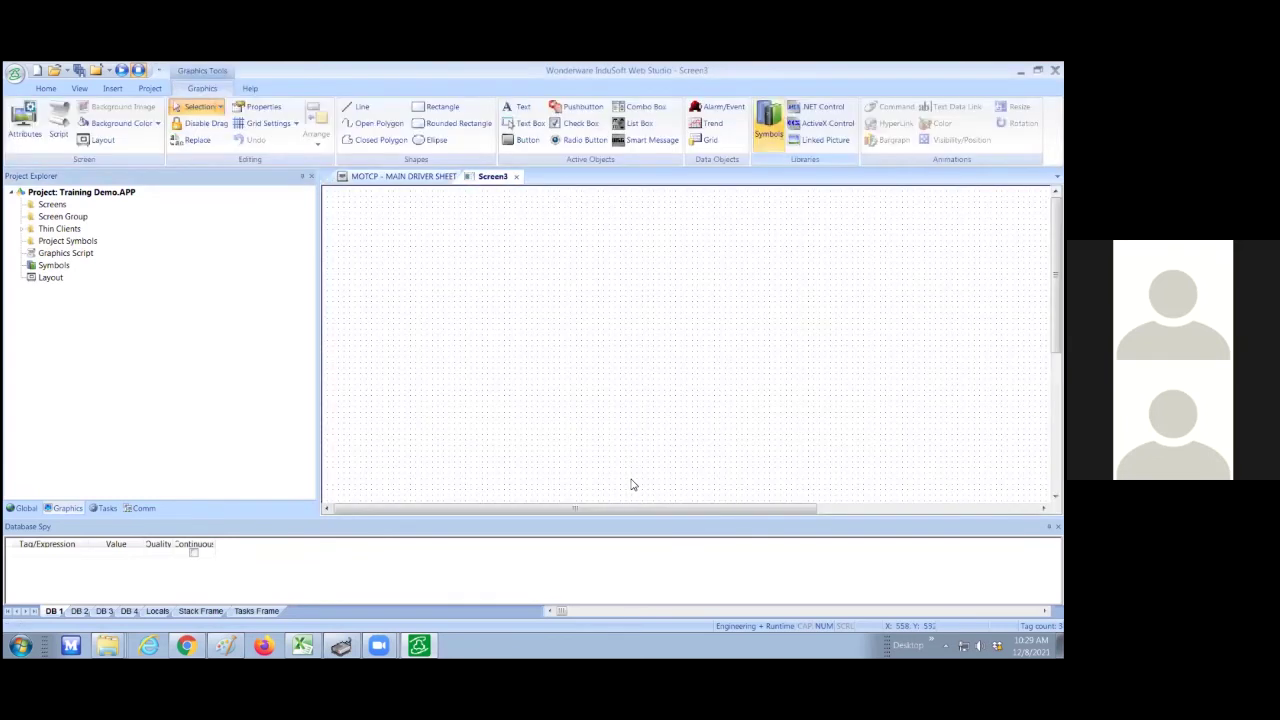
- Set the screen's background fill to the medium blue theme color
right_click(648, 243)
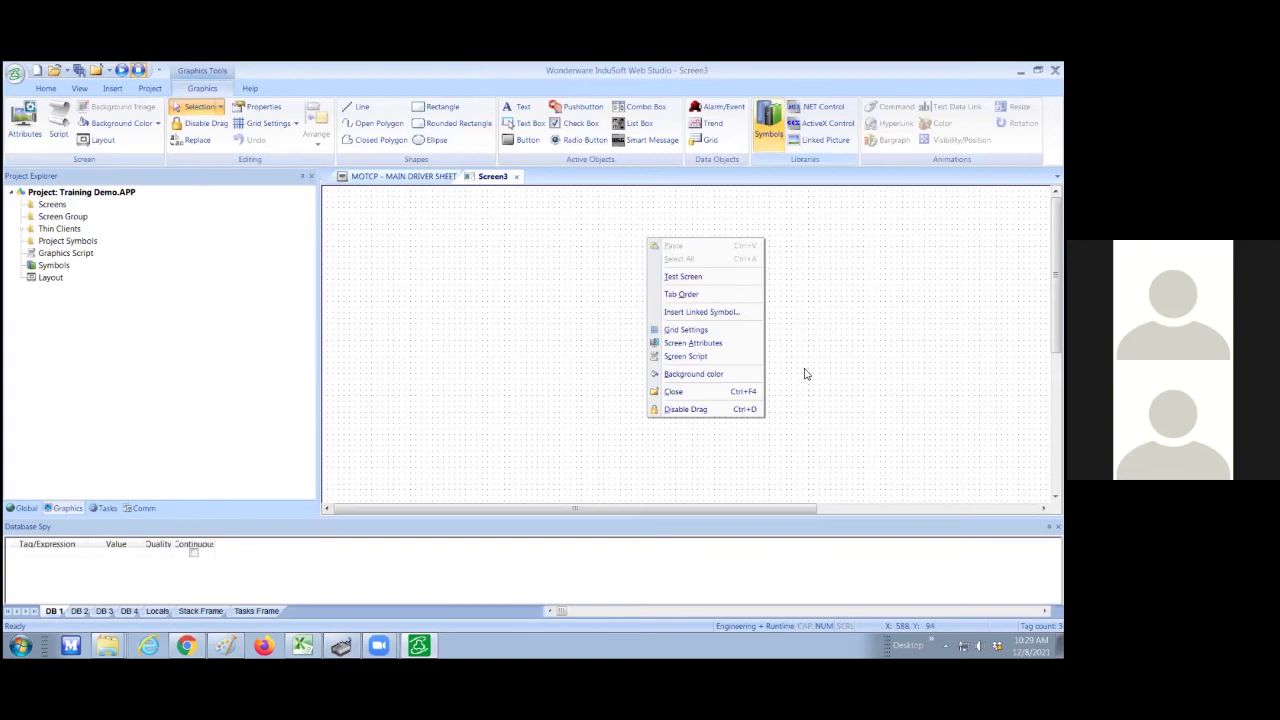
click(715, 375)
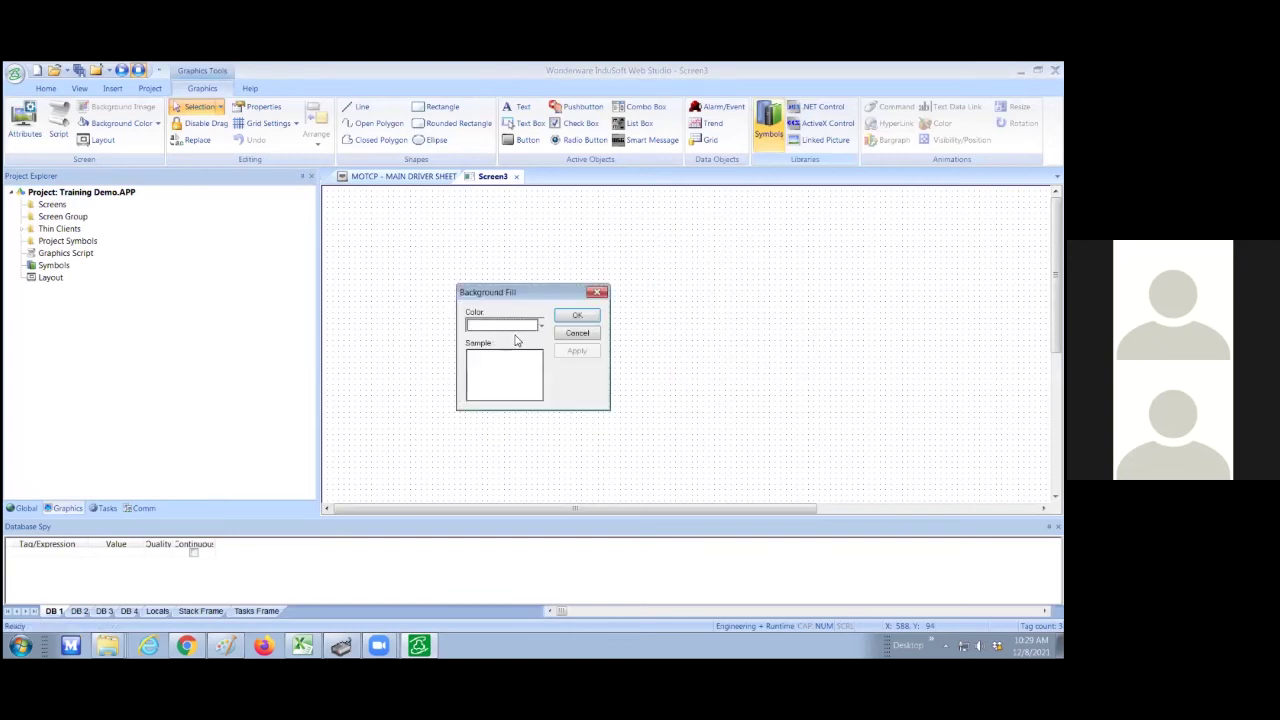
click(541, 326)
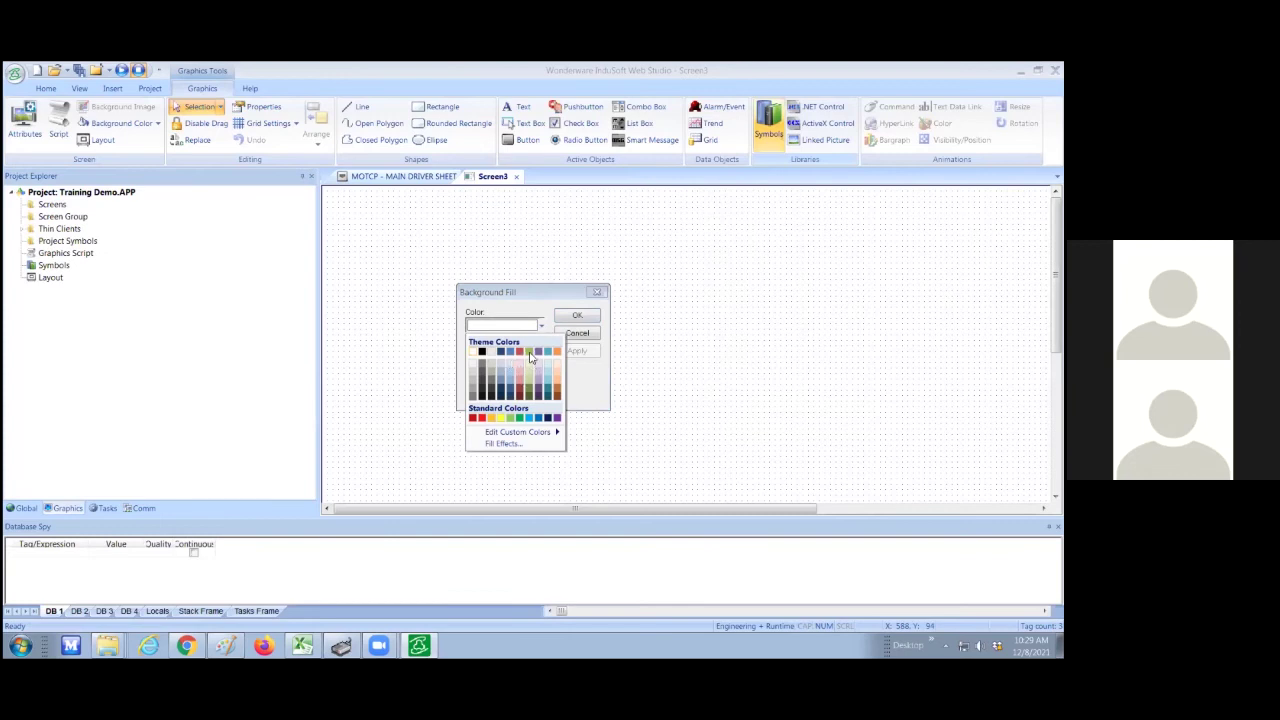
click(528, 352)
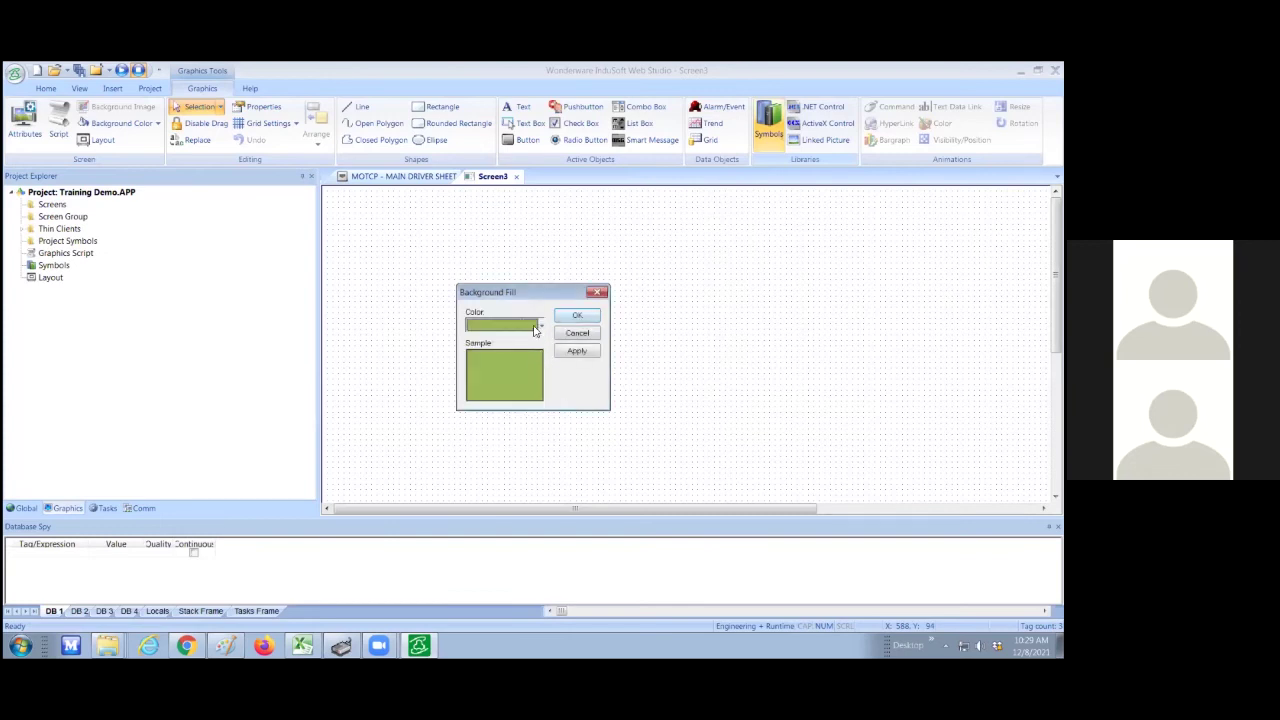
click(541, 326)
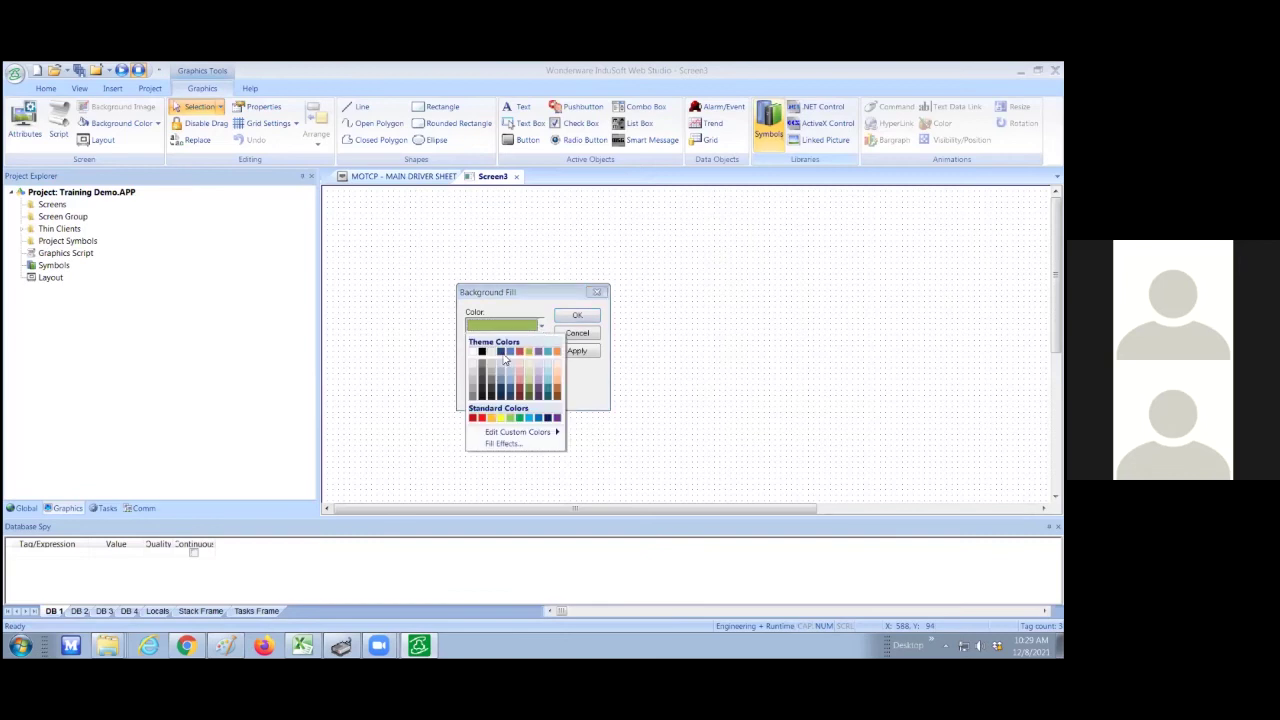
click(516, 356)
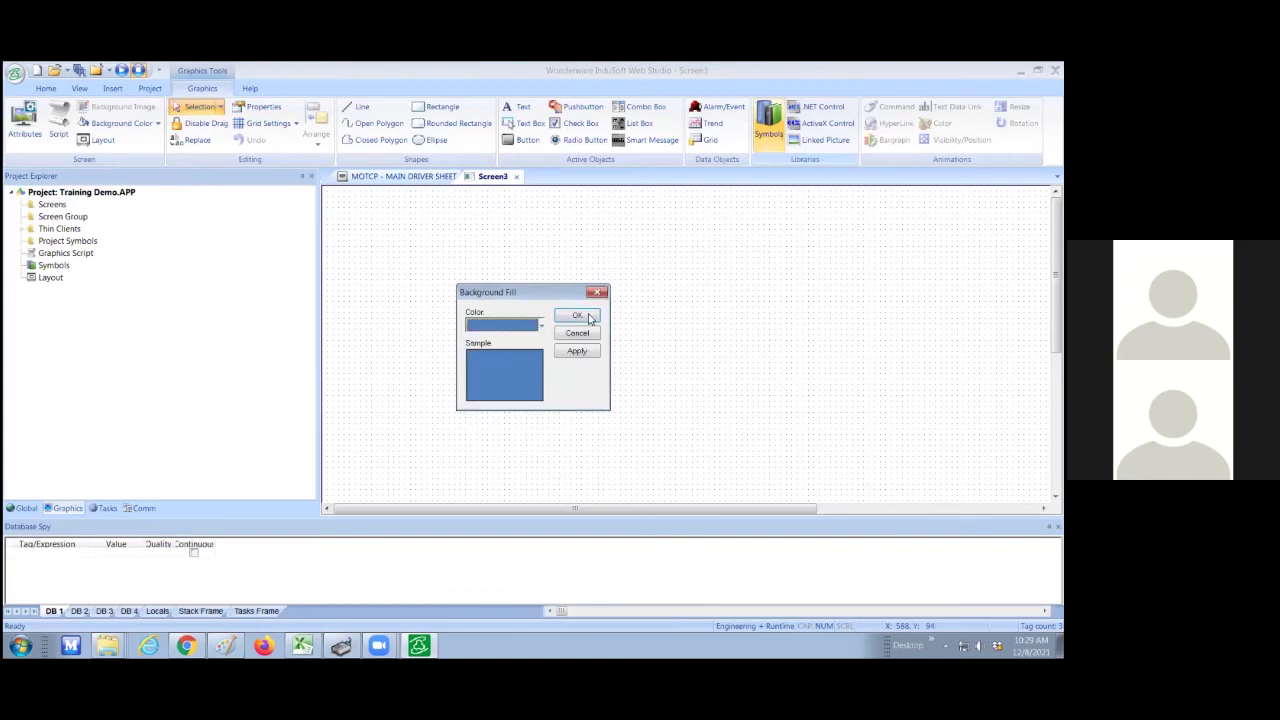
click(578, 315)
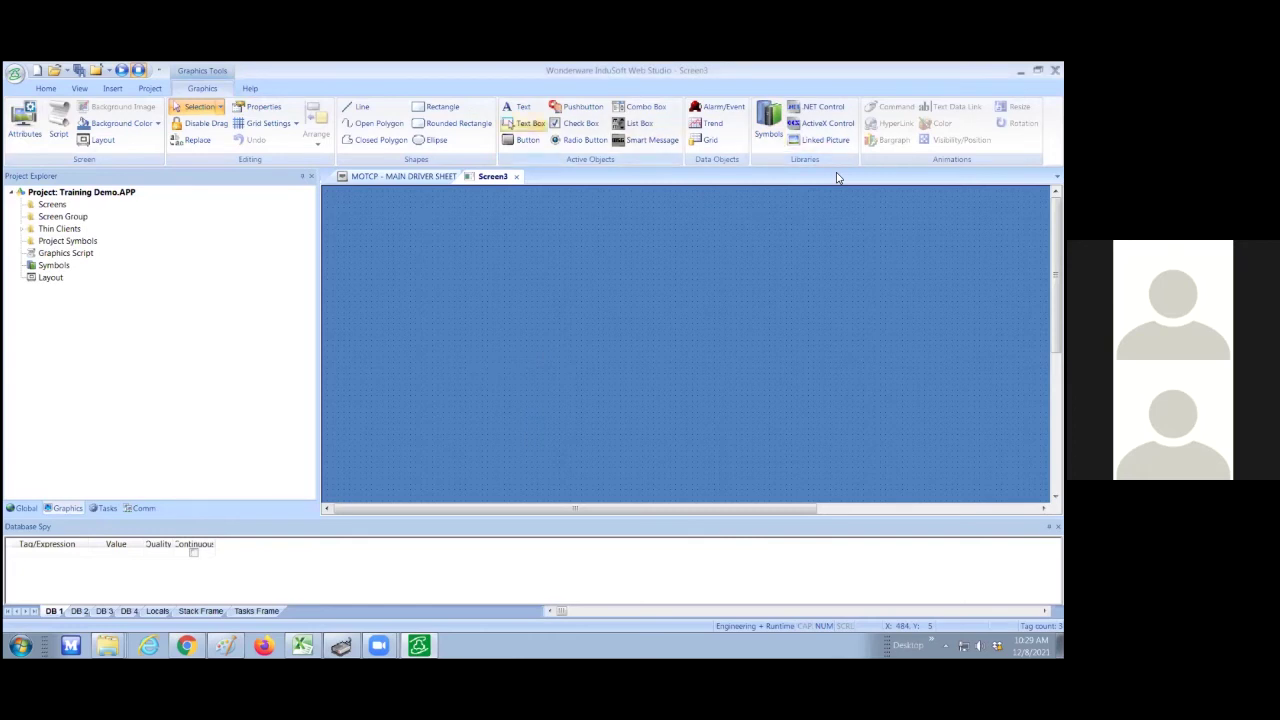
- Add the title text "WISE Demo" near the upper-left corner of the blue screen
click(516, 106)
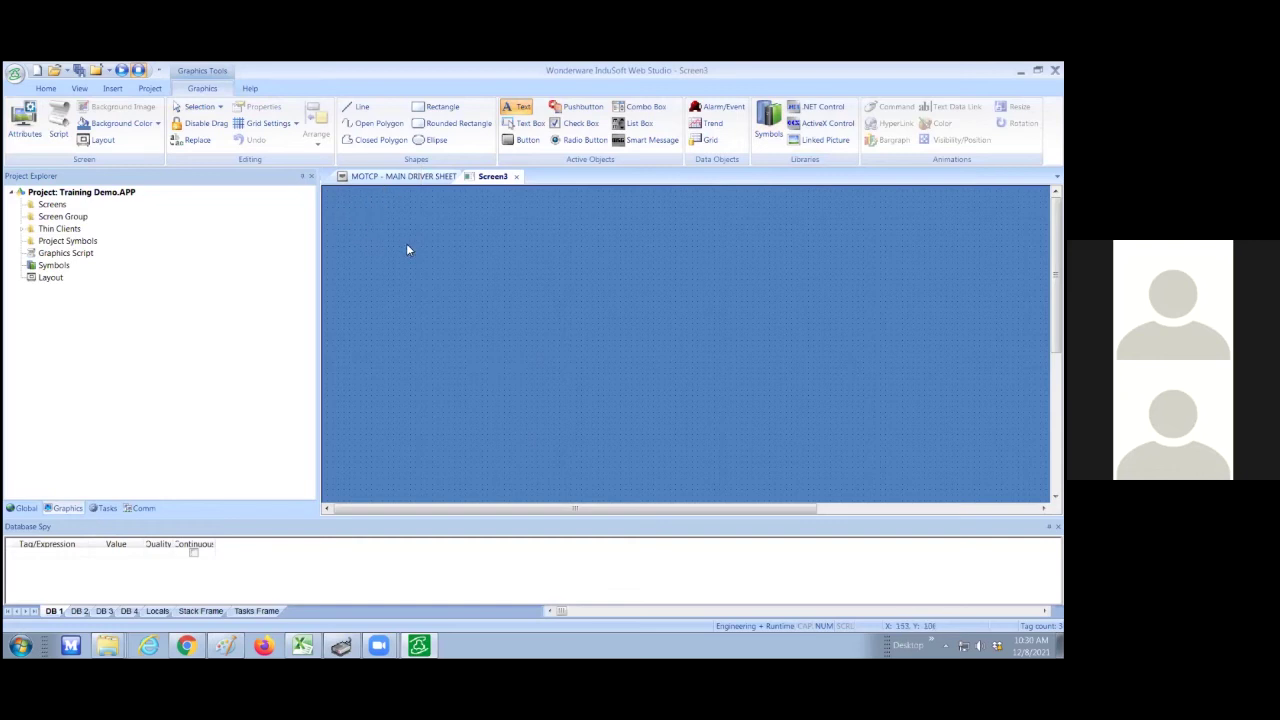
key(Escape)
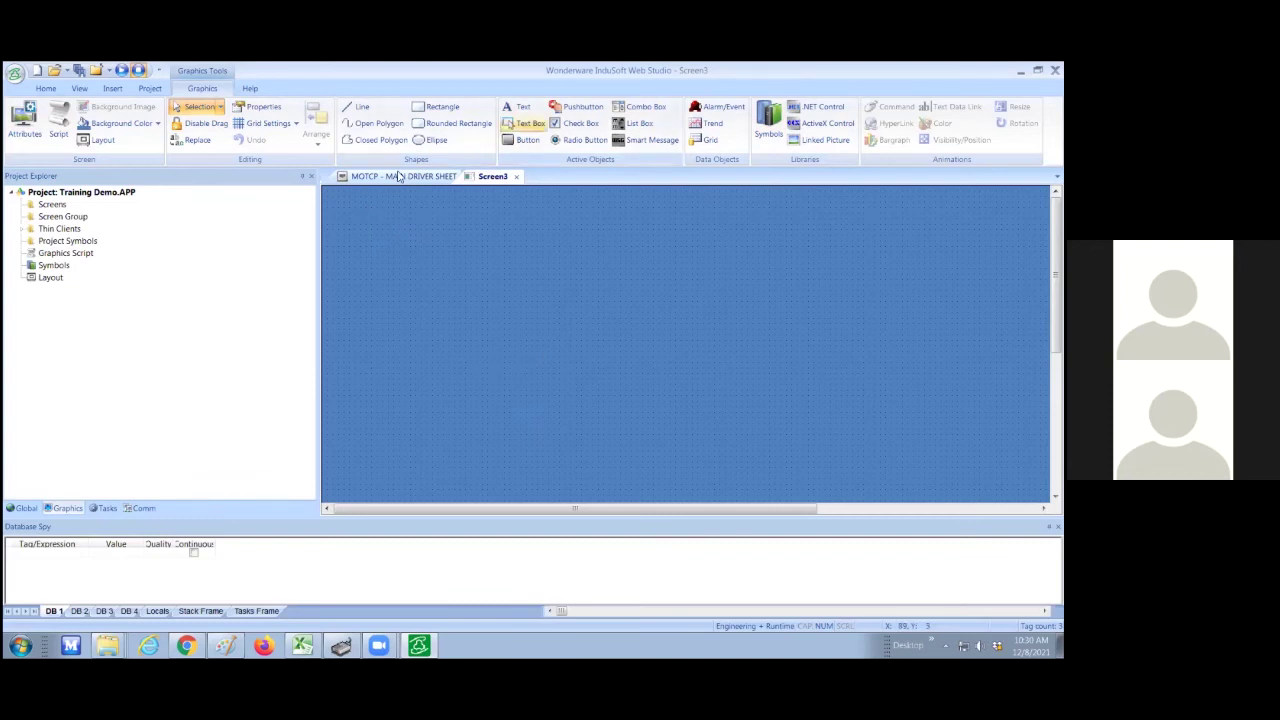
click(511, 108)
click(511, 110)
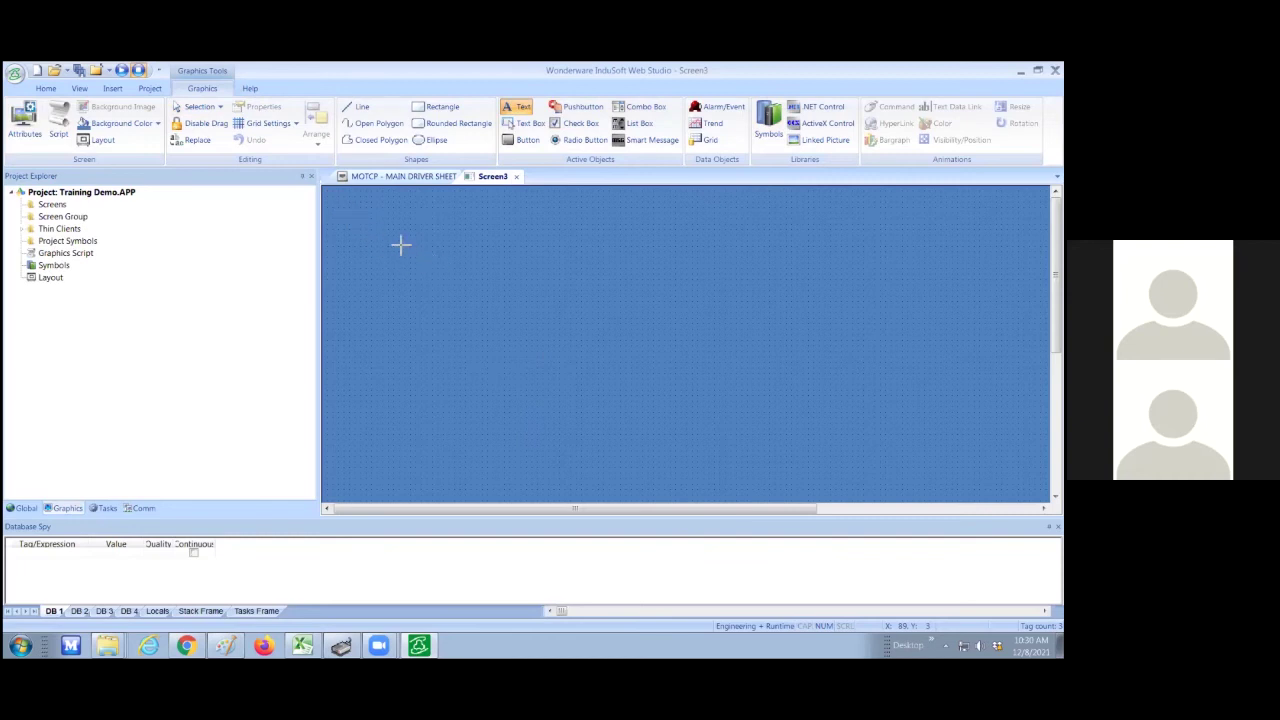
click(381, 228)
text(wsf)
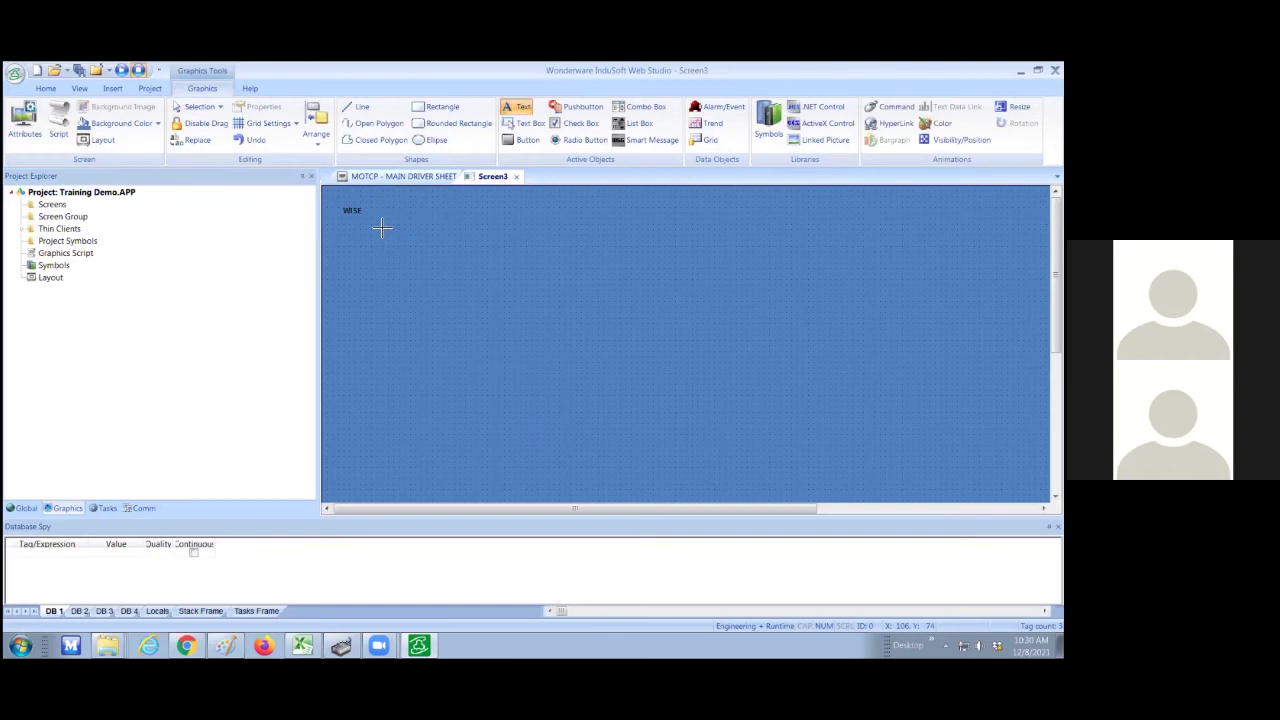
text( Demo)
key(Escape)
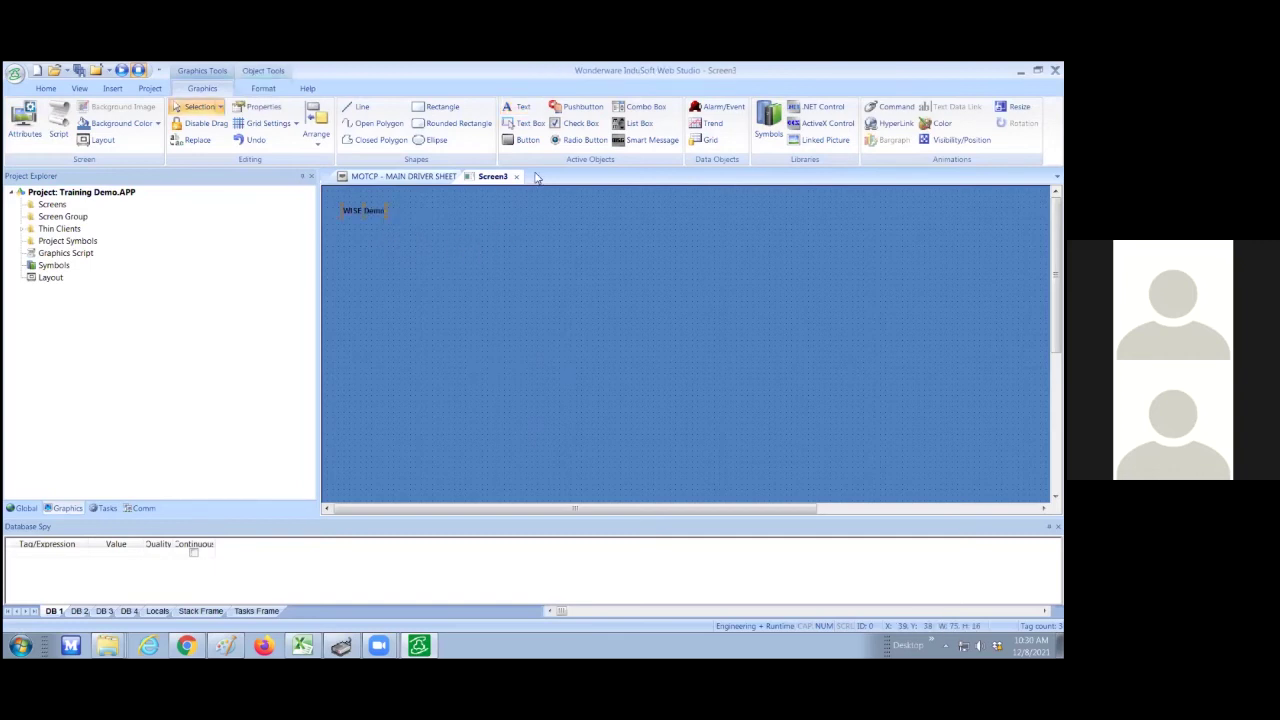
- Add a text label "DO0" below the WISE Demo title
click(526, 108)
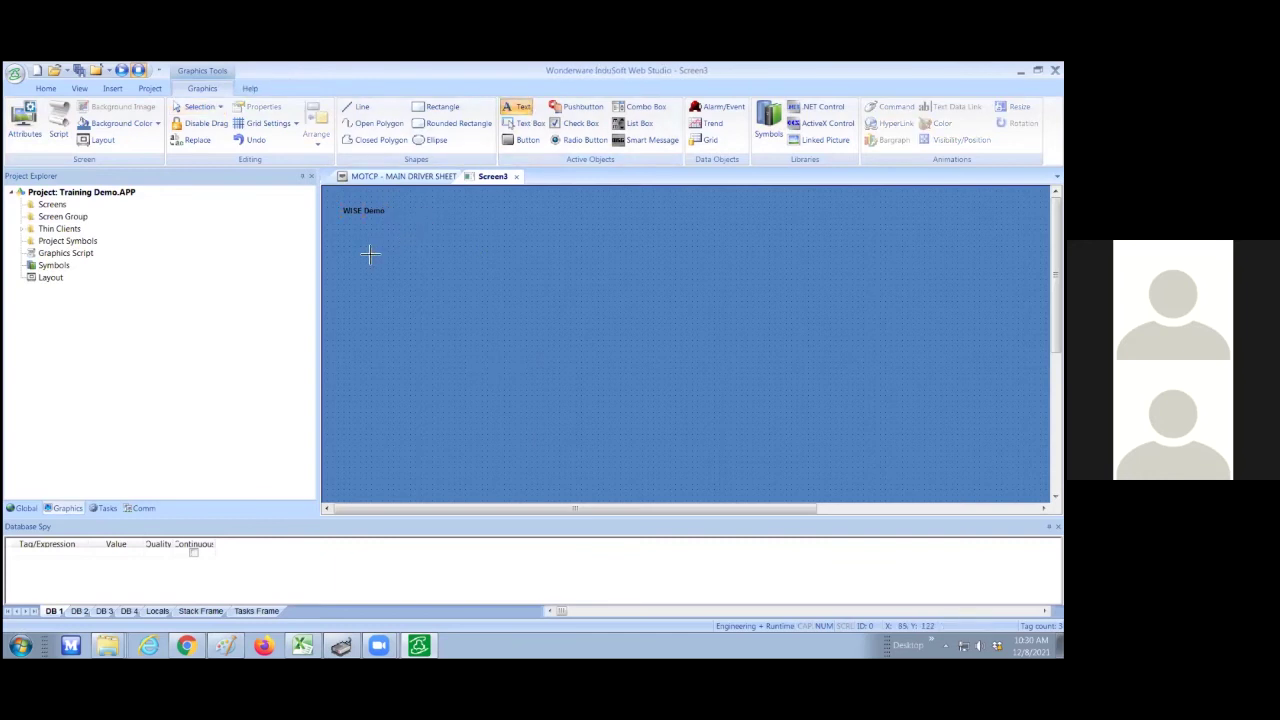
click(370, 254)
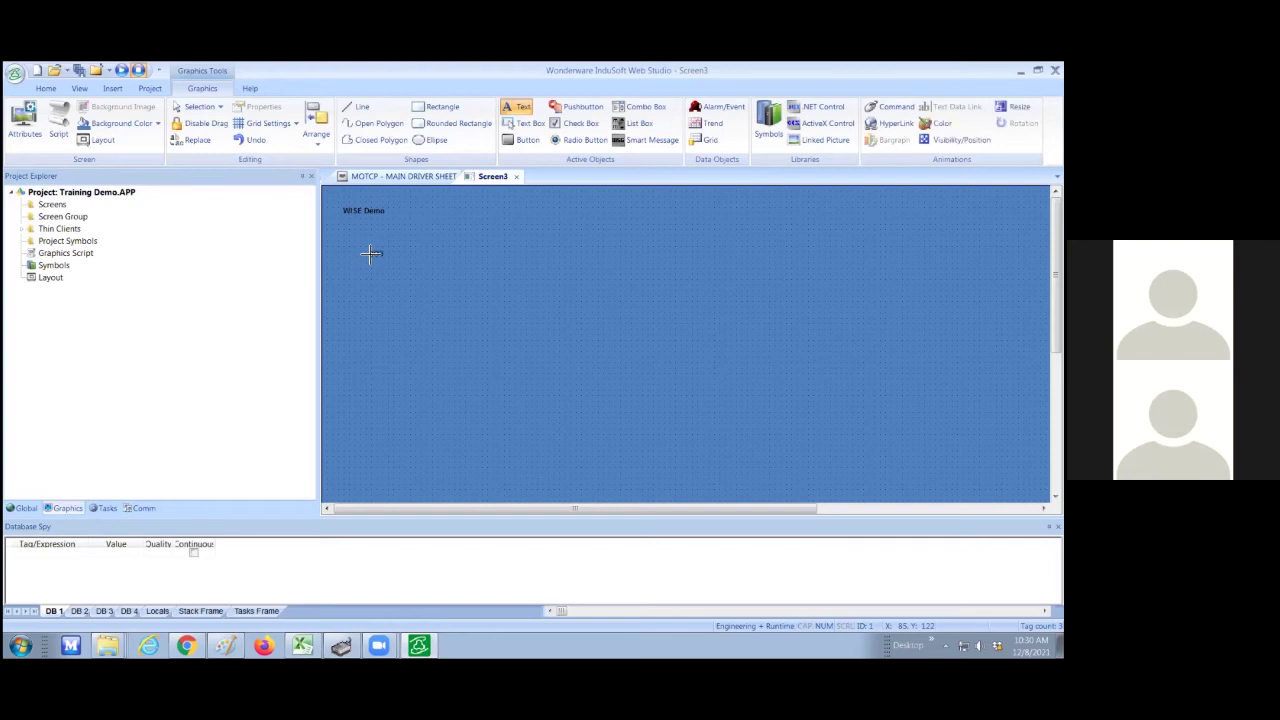
text(D00)
key(Return)
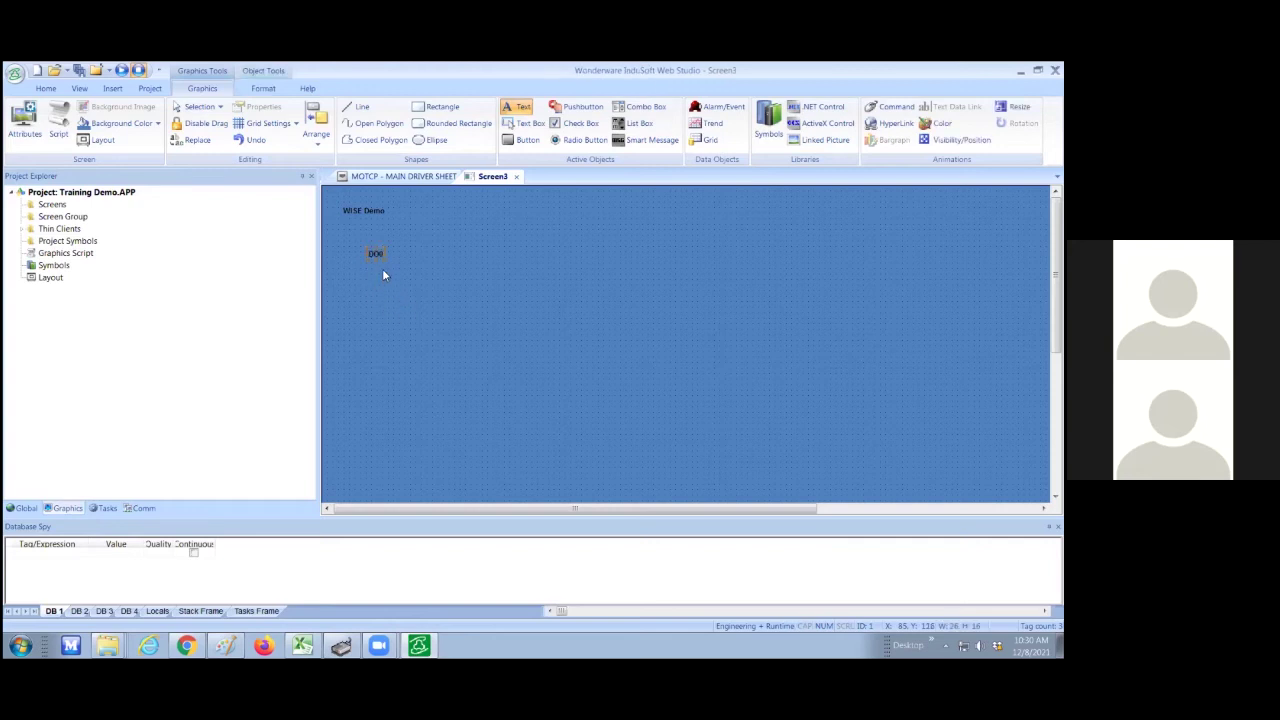
- Add a text label "DO1" directly beneath the DO0 label
click(519, 108)
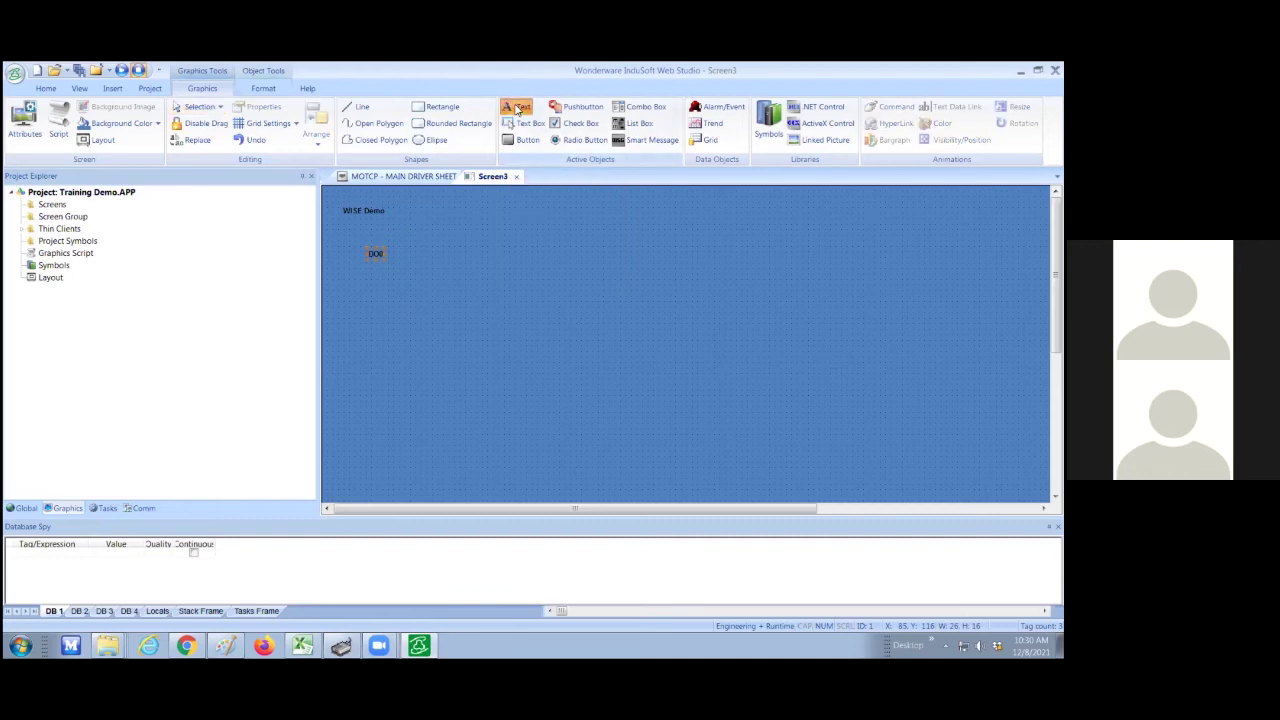
click(370, 271)
text(D0)
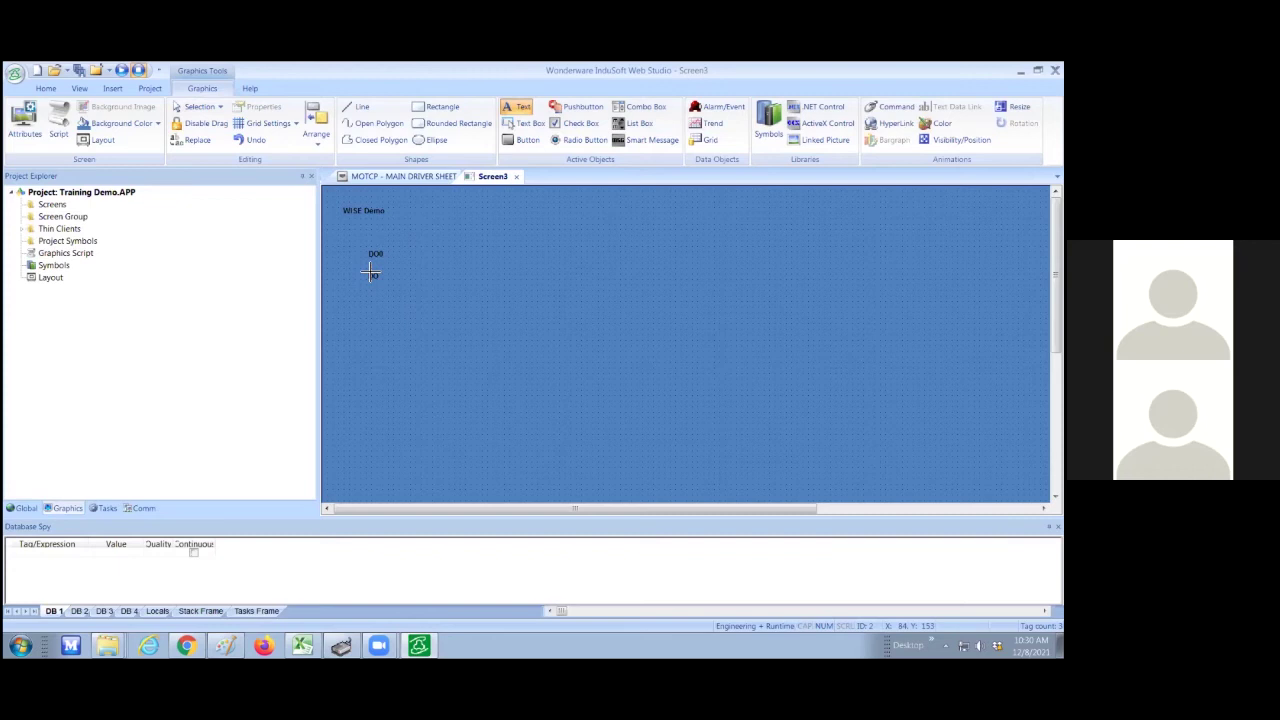
text(1)
key(Escape)
click(366, 306)
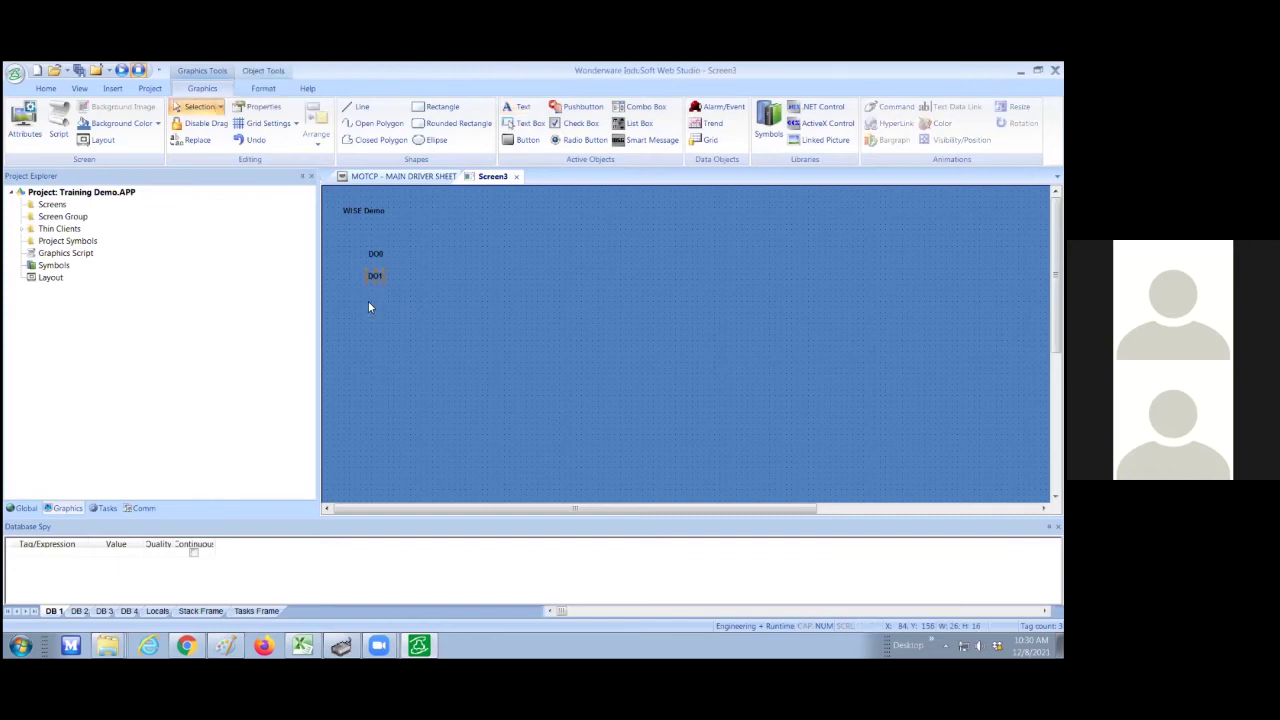
- Add a text label "DO2" directly beneath the DO1 label
click(522, 110)
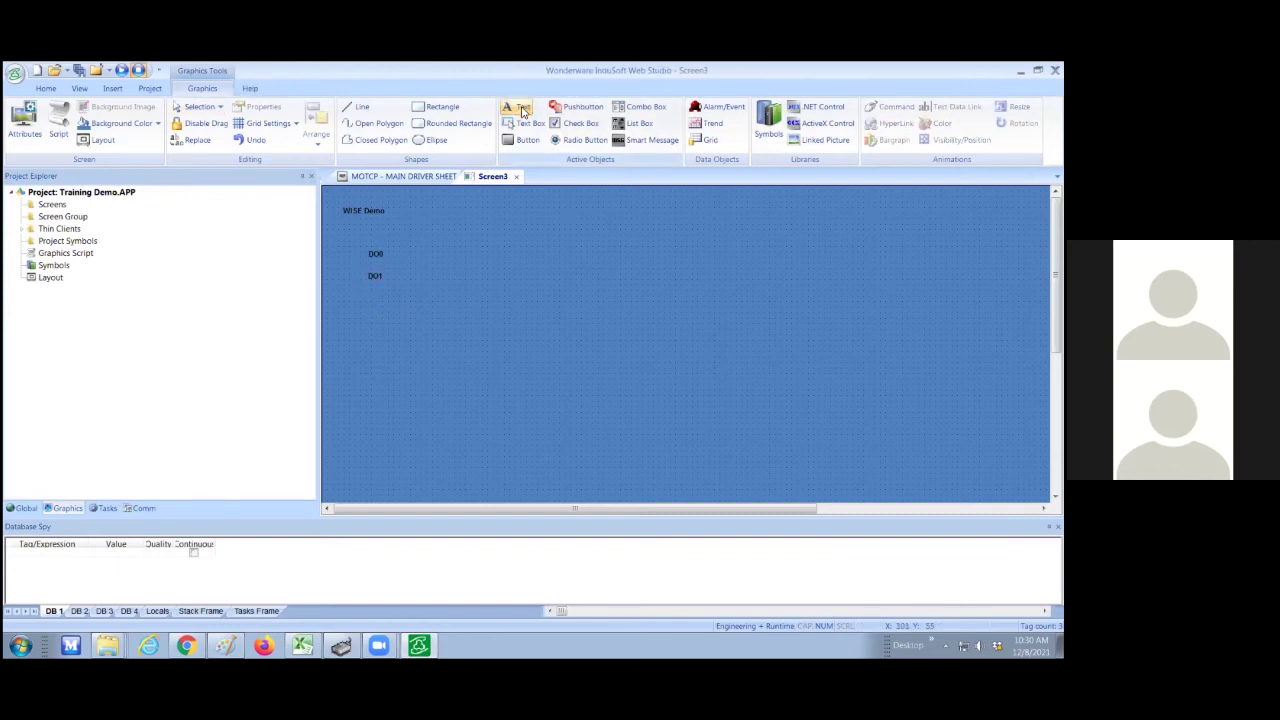
click(366, 301)
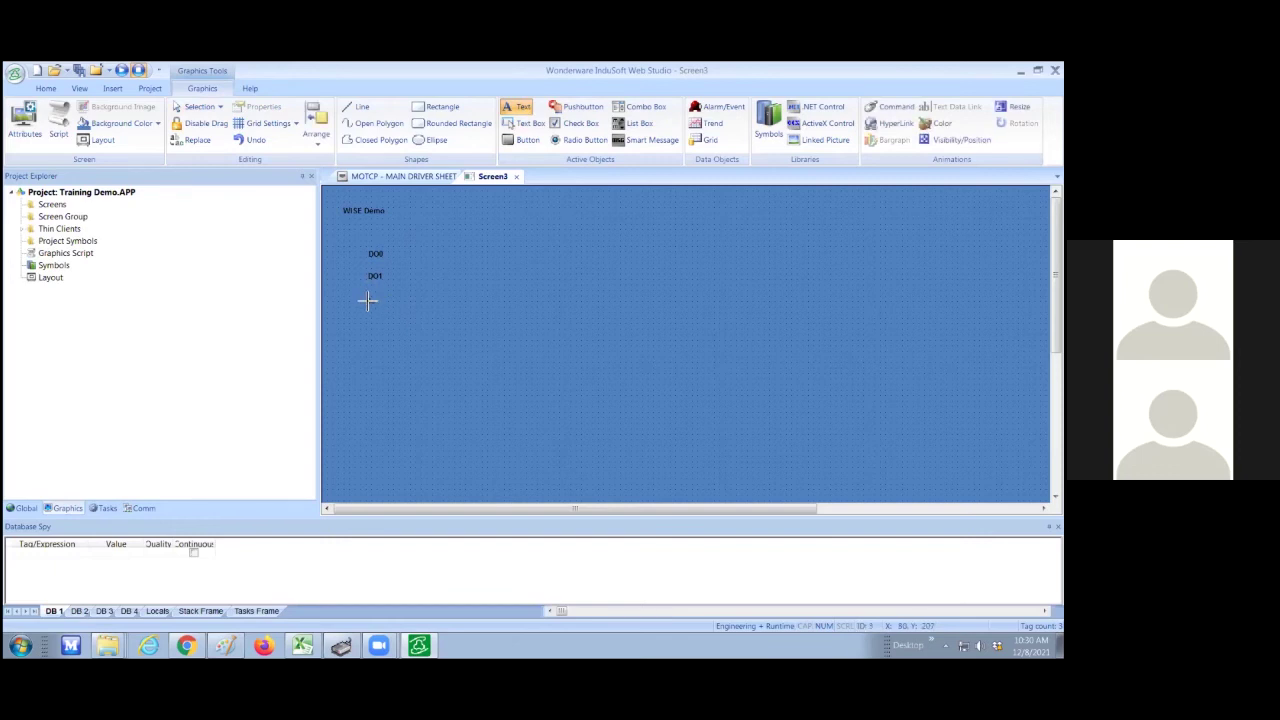
text(D02)
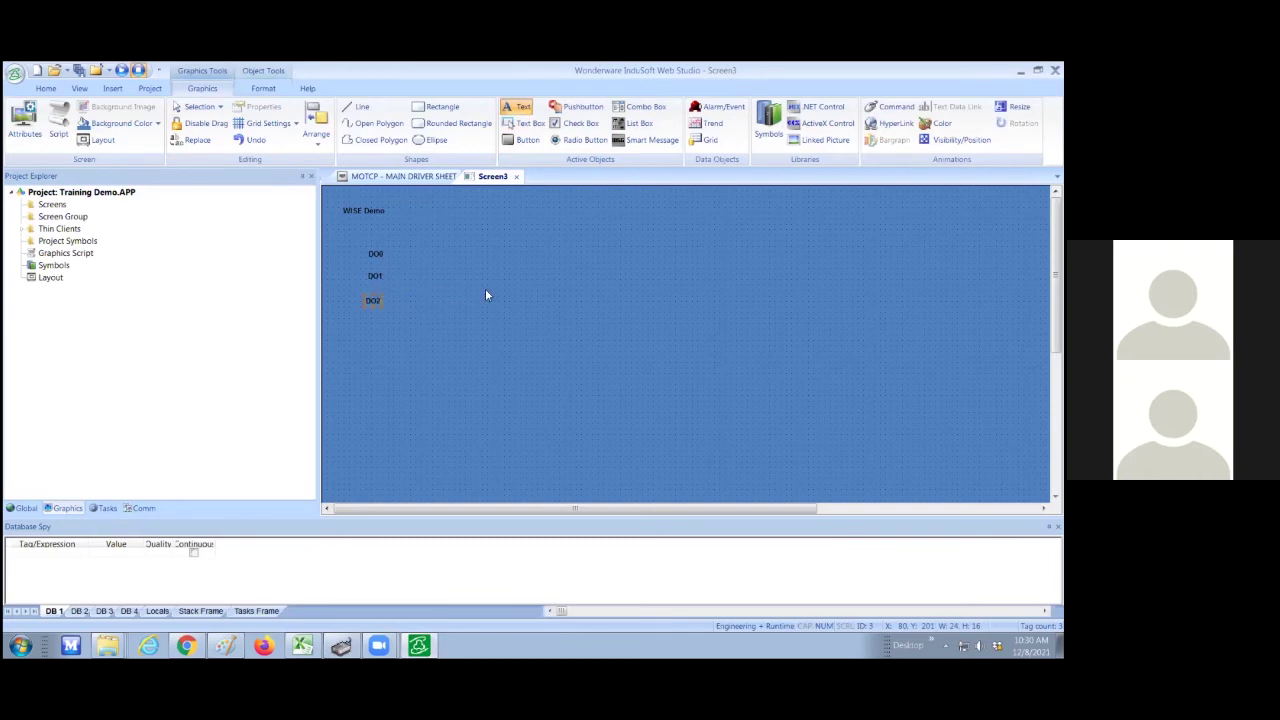
key(Escape)
- Draw a text box about 123 wide and 33 high beside the DO0 label
click(523, 123)
click(500, 180)
drag(414, 247, 482, 262)
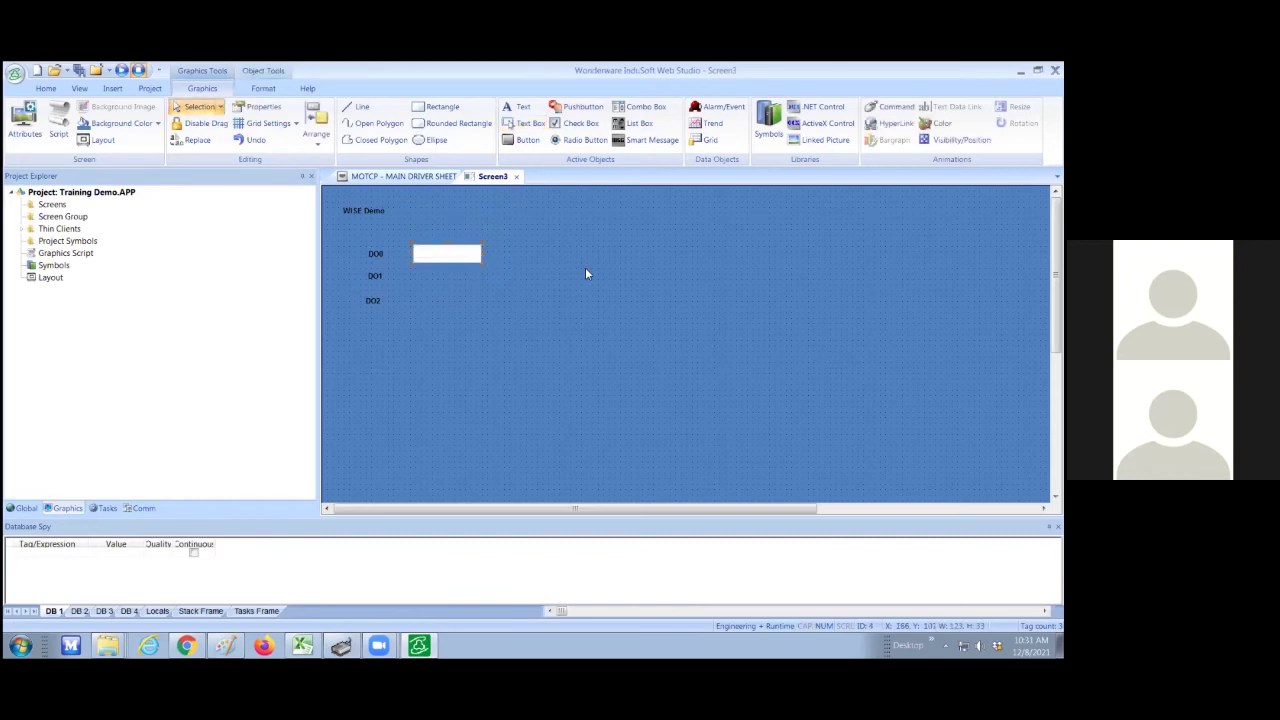
- Link the text box beside the DO0 label to the existing project tag DO0
click(576, 106)
double_click(452, 258)
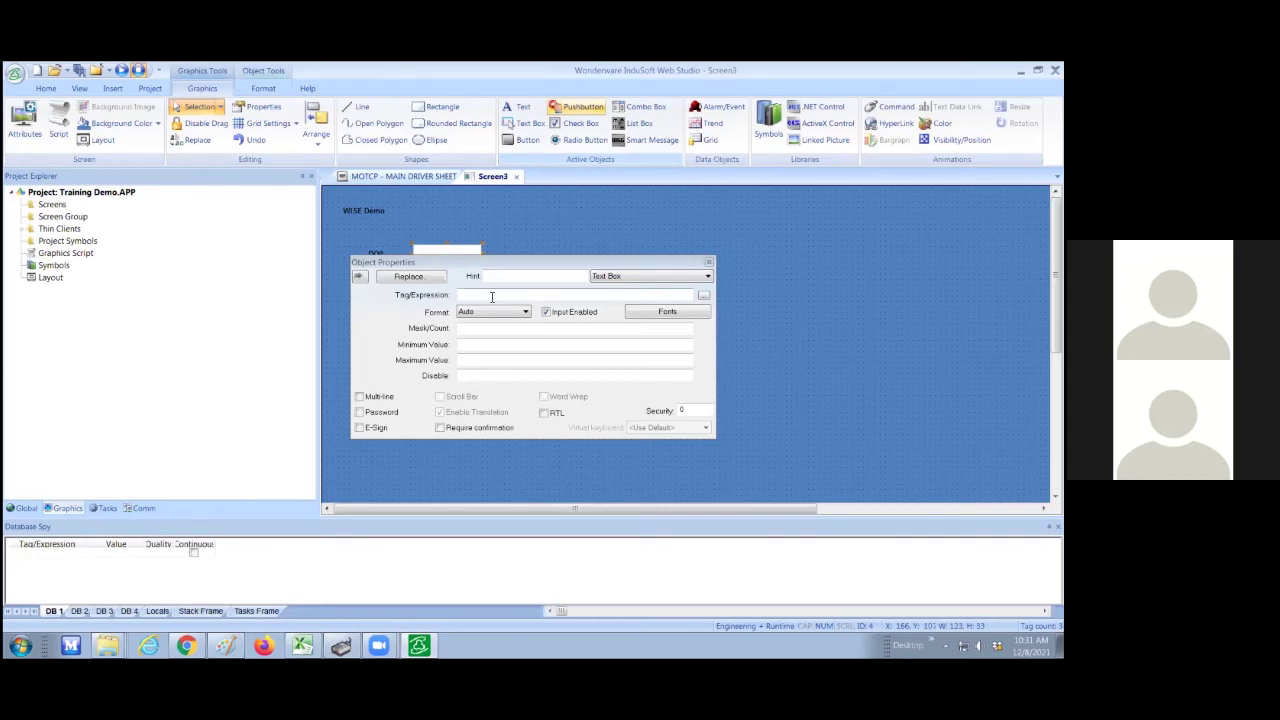
click(703, 299)
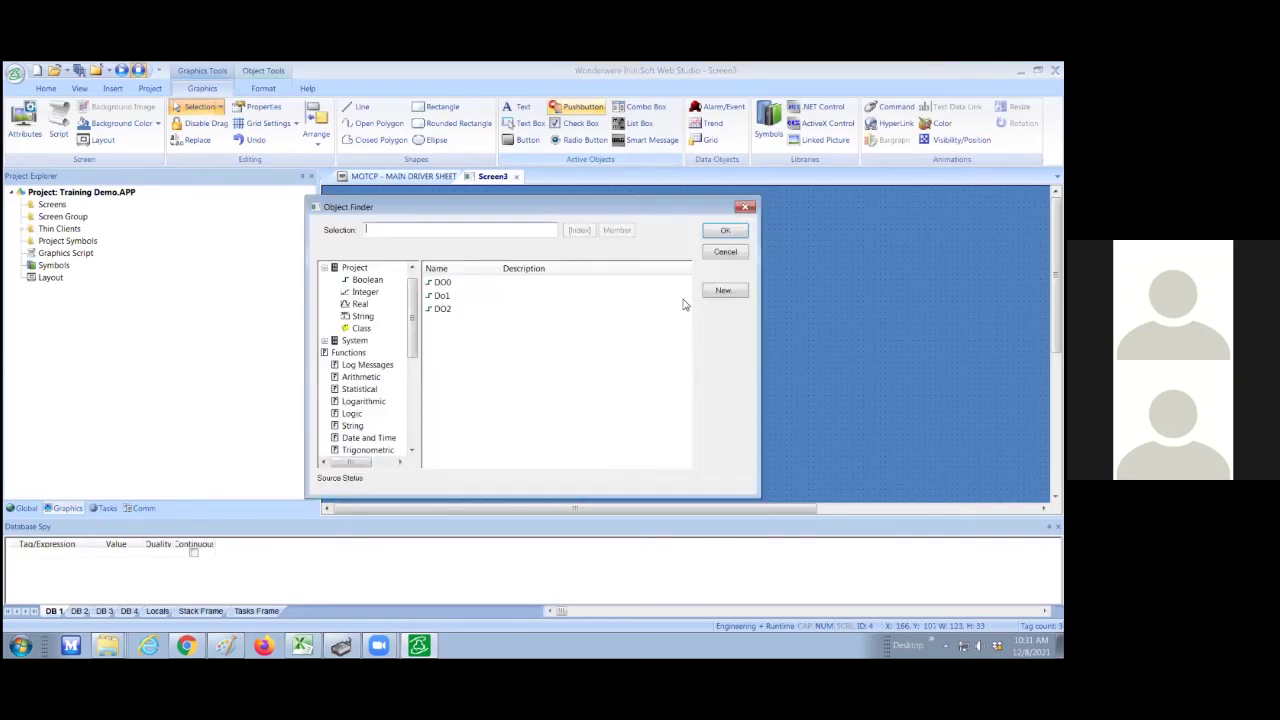
double_click(438, 284)
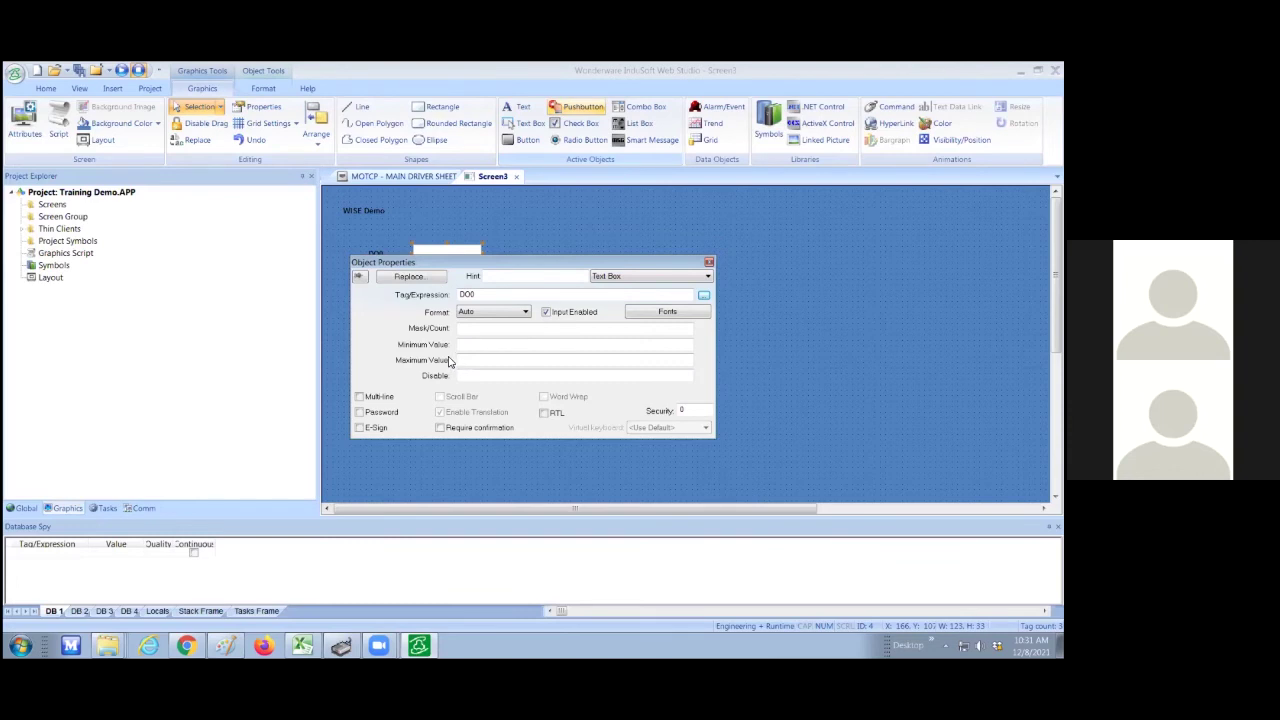
click(707, 264)
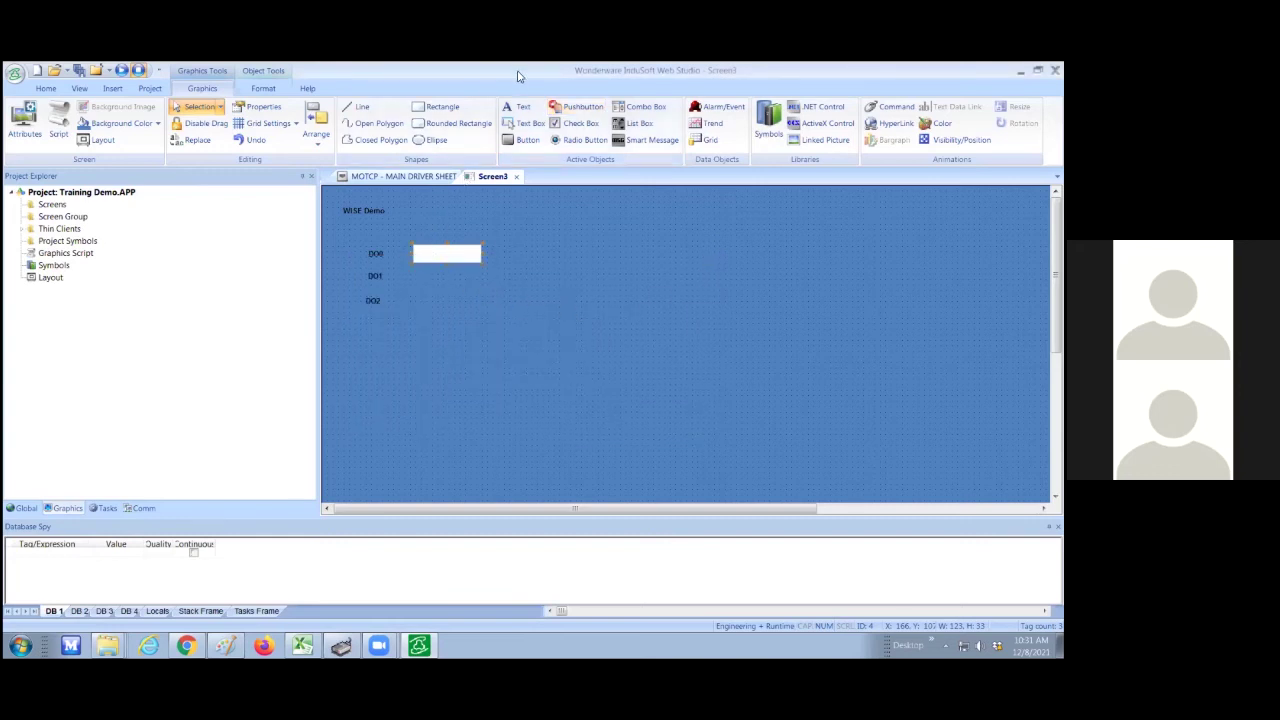
- Draw a text box about 135 wide and 41 high beside the DO1 label and link it to the tag Do1
click(525, 123)
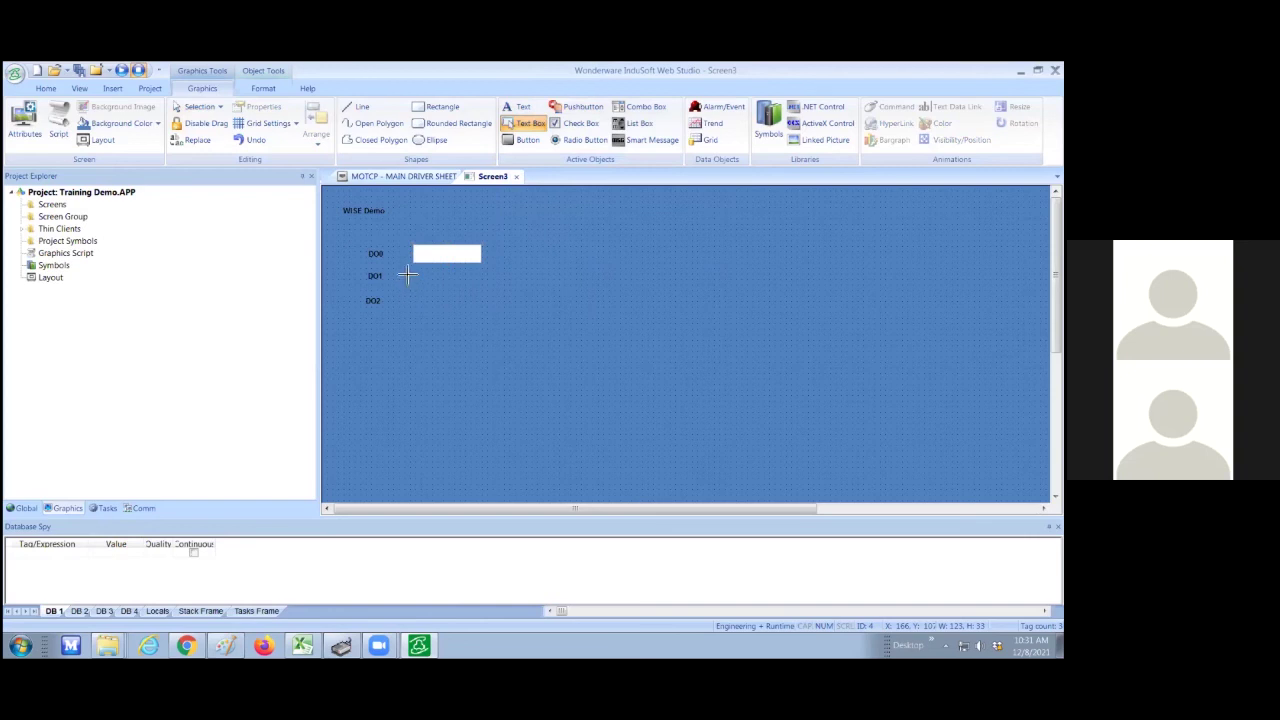
drag(411, 288, 484, 296)
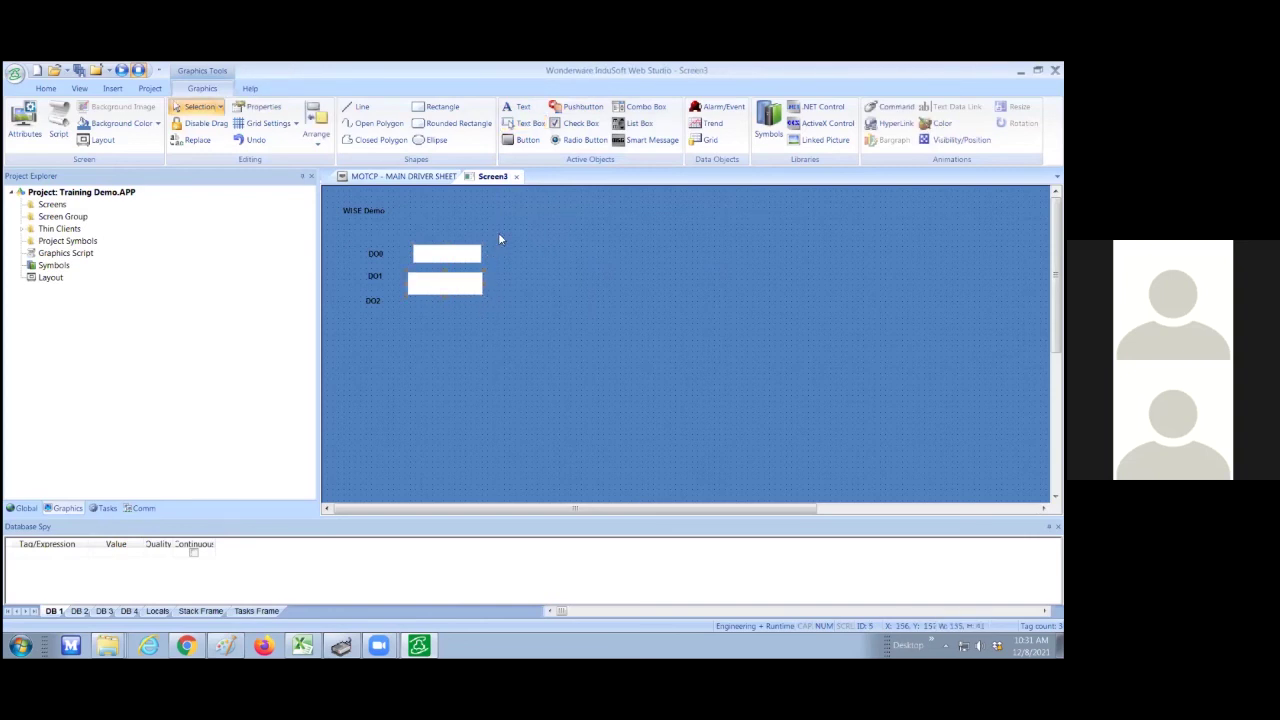
double_click(461, 289)
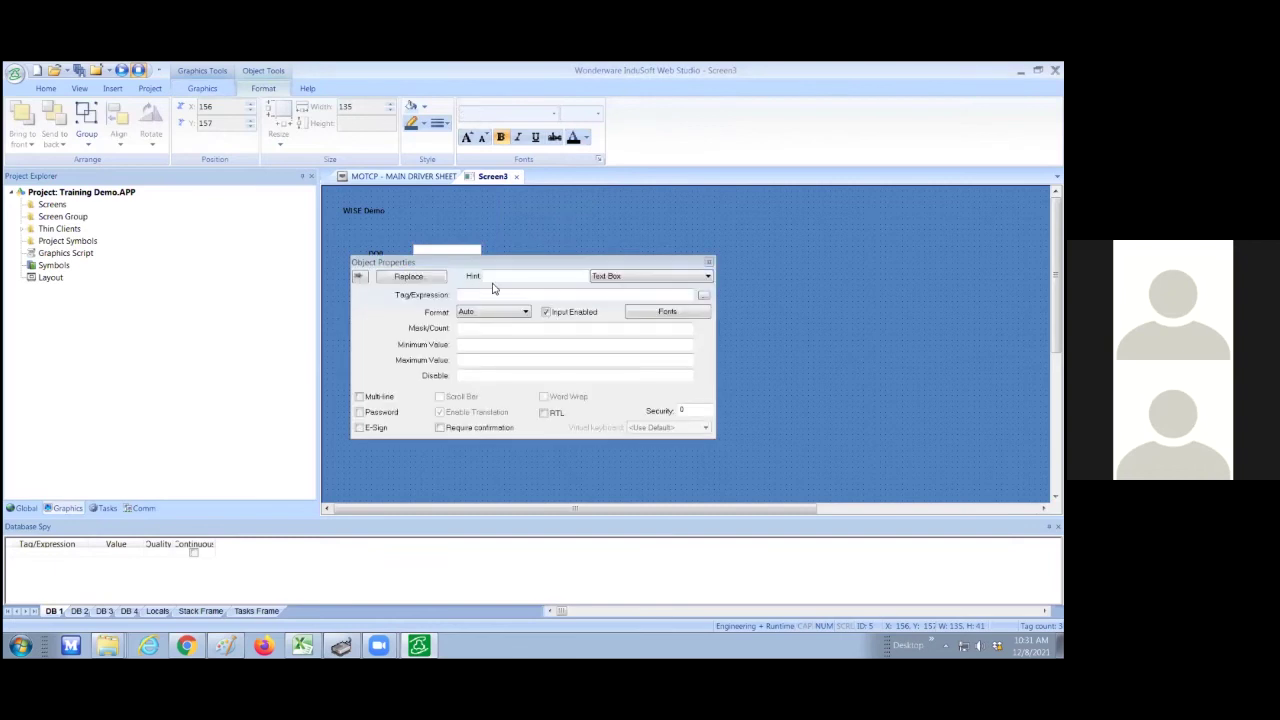
click(704, 296)
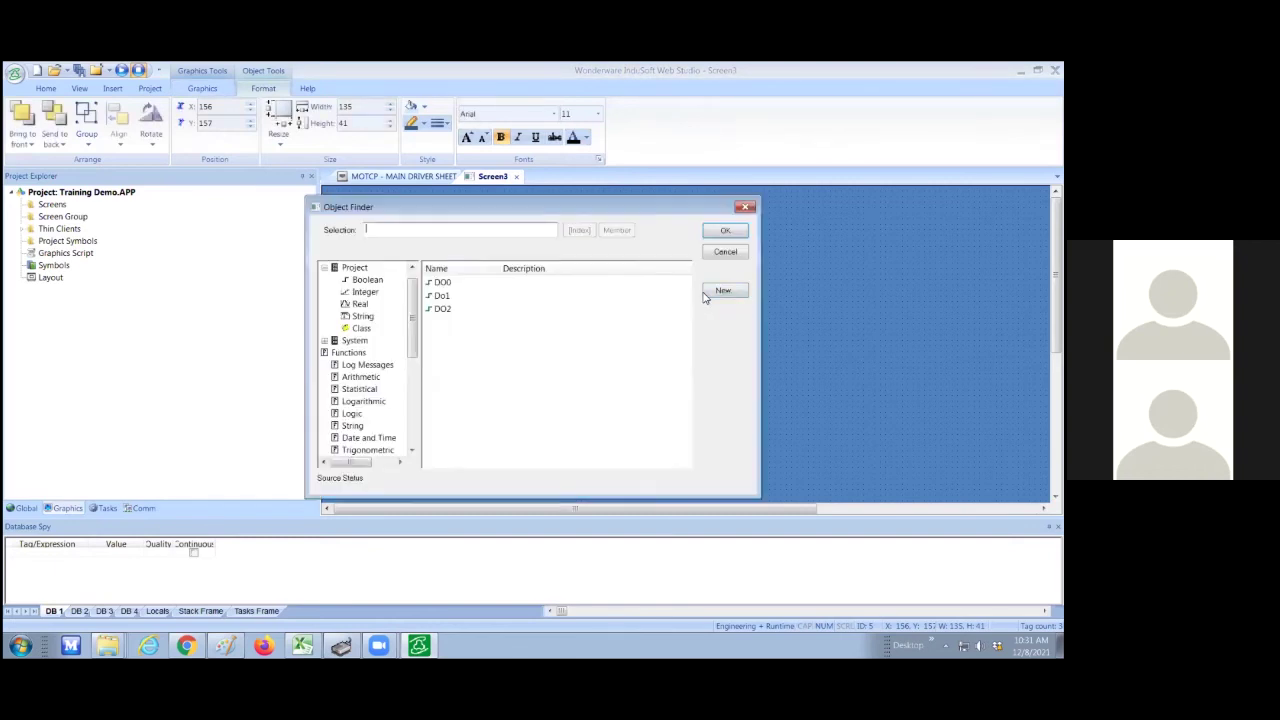
double_click(440, 304)
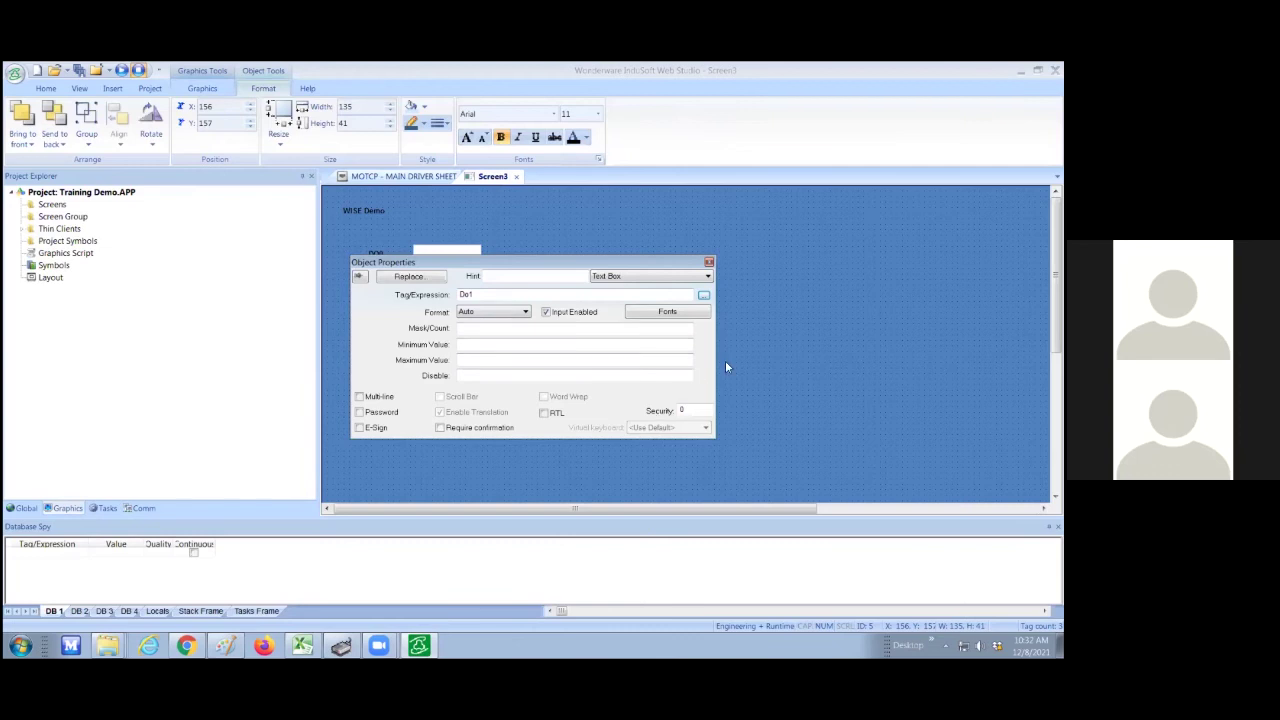
click(708, 262)
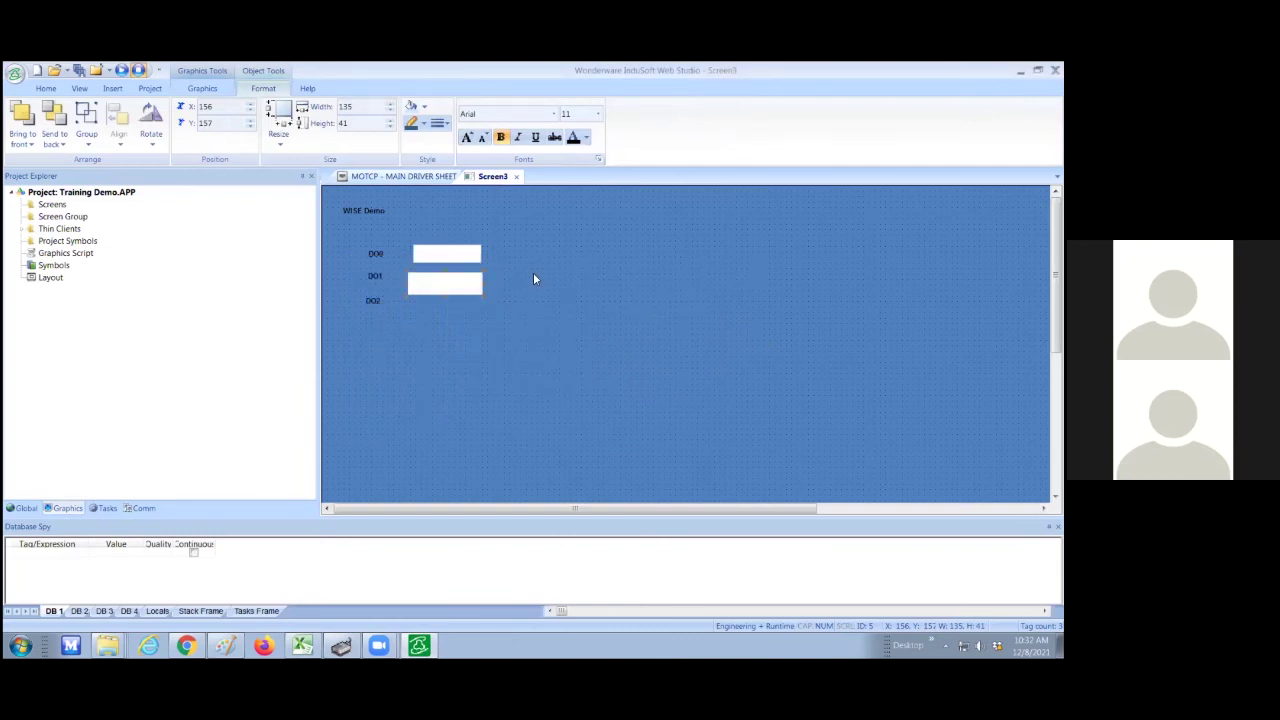
- Duplicate the DO0 text box and place the copy beside the DO2 label
click(423, 256)
key(ctrl+v)
drag(340, 206, 428, 306)
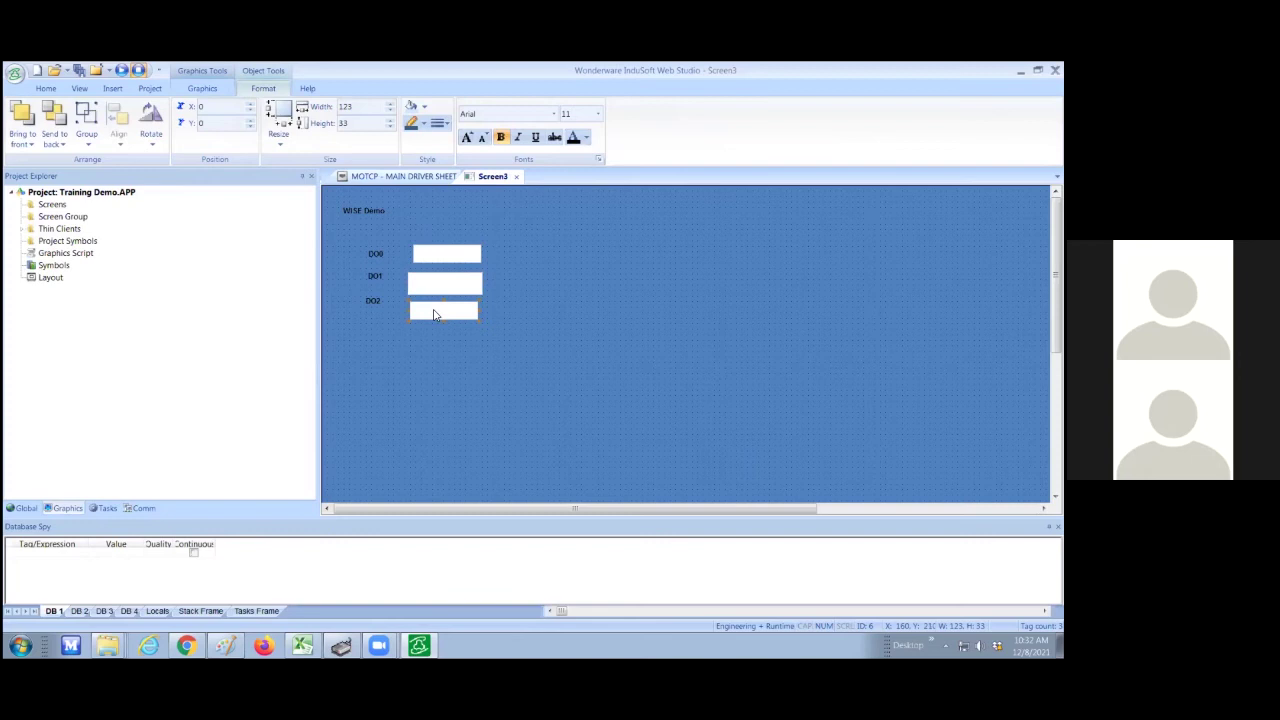
- Link the copied text box beside the DO2 label to the existing project tag DO2
click(367, 303)
double_click(450, 310)
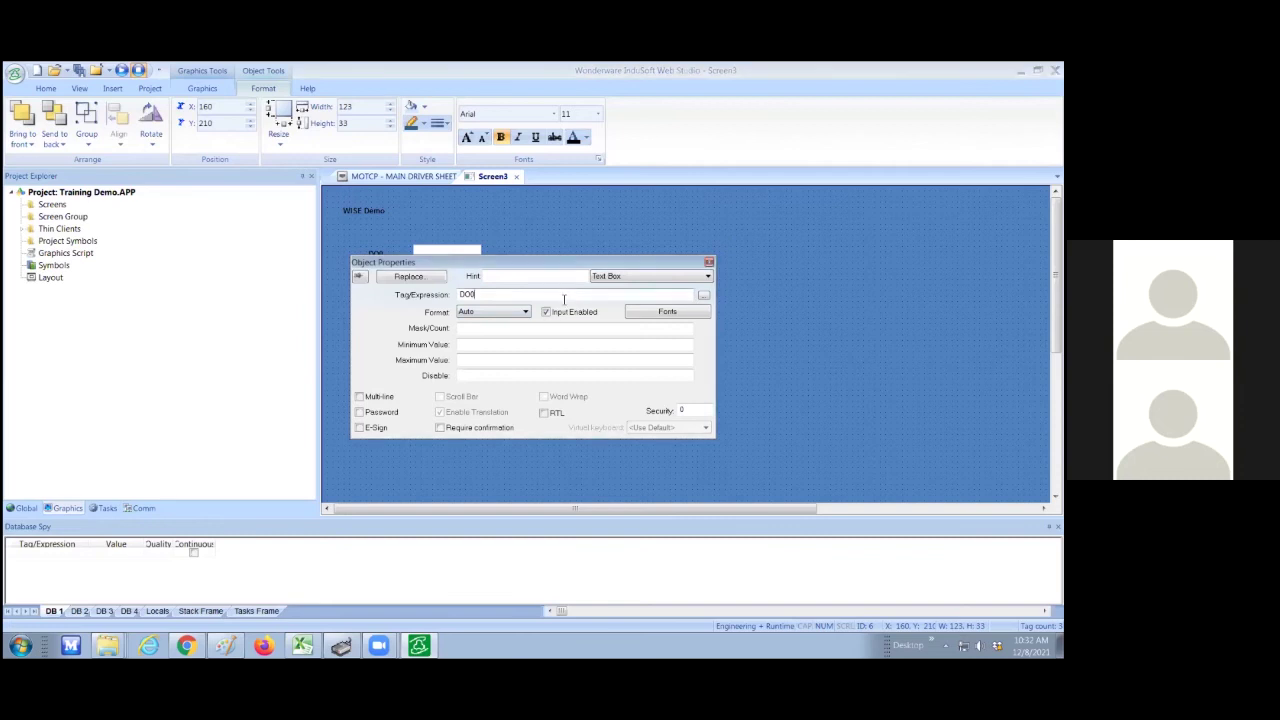
click(701, 296)
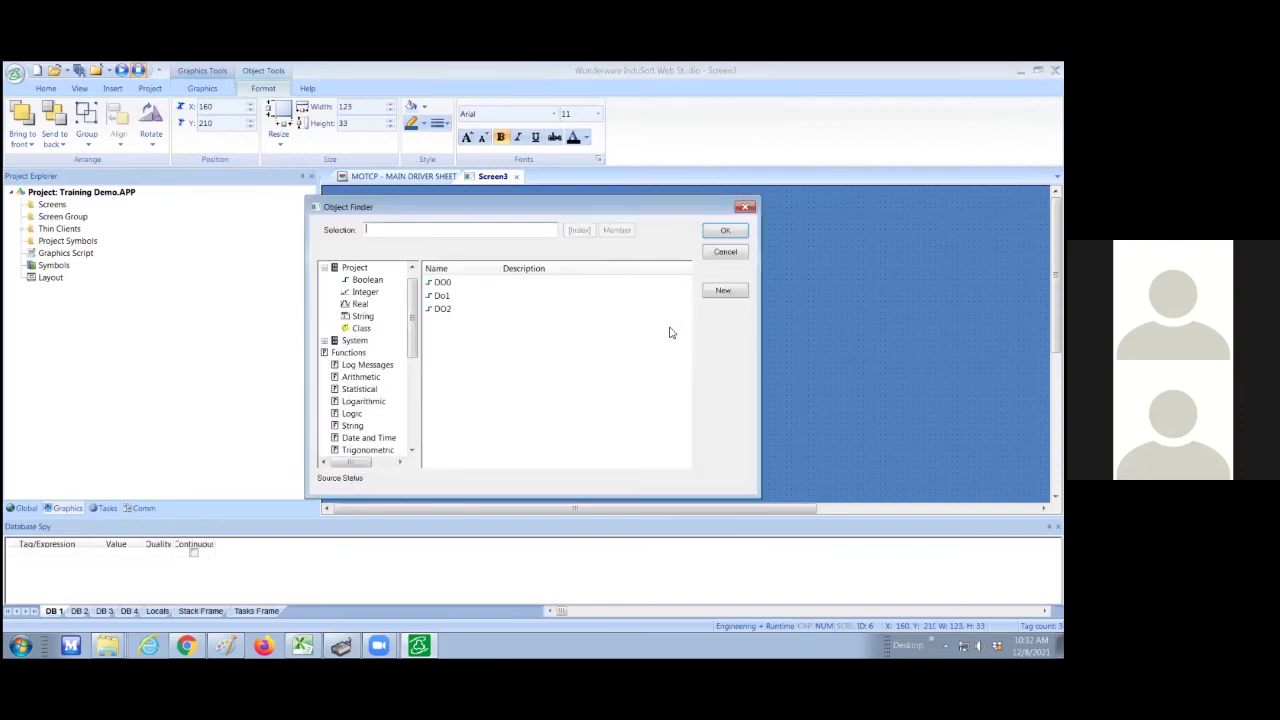
click(444, 311)
double_click(446, 313)
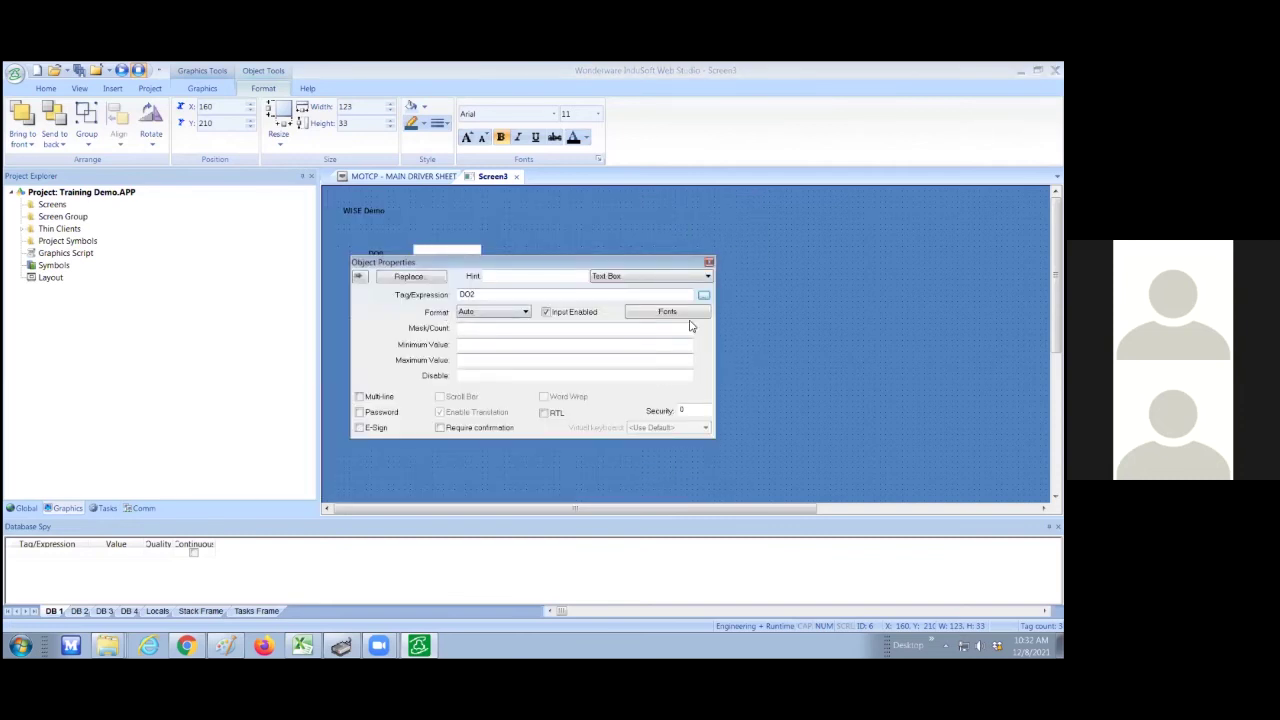
click(708, 264)
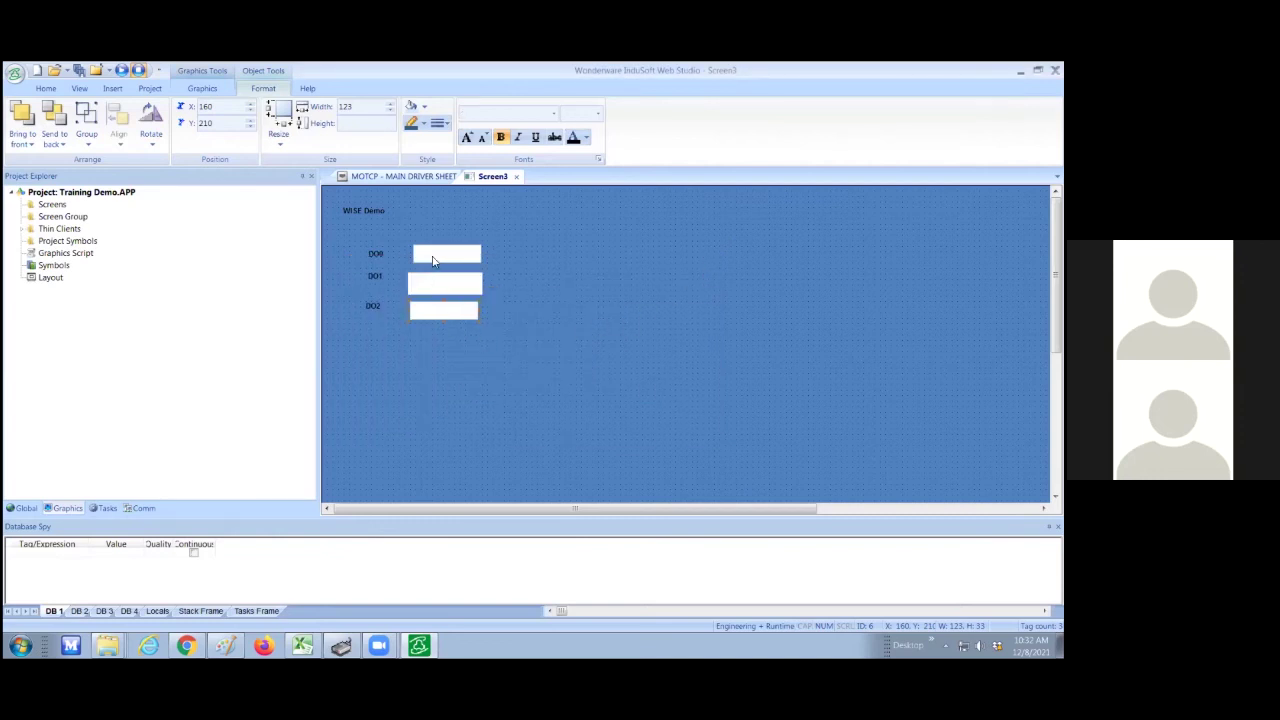
click(437, 318)
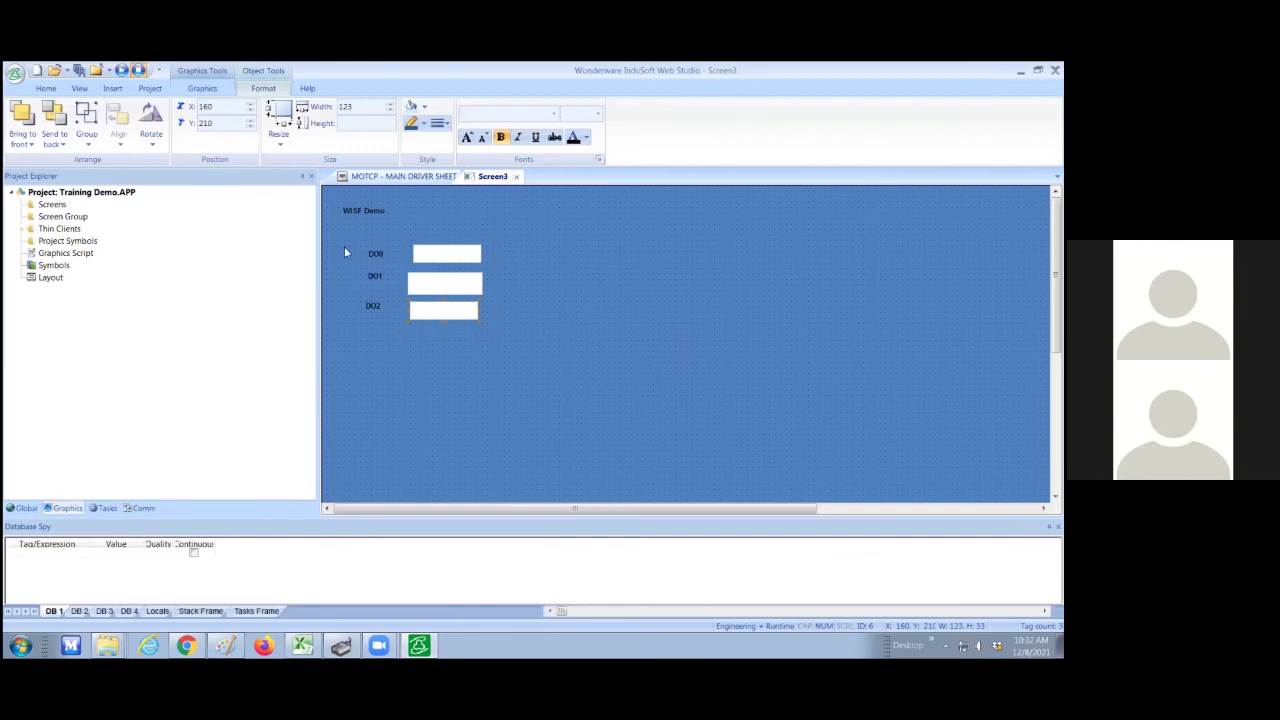
- Insert the button_exit symbol from the system Buttons symbols and place it well to the right of the DO0 text box
click(47, 90)
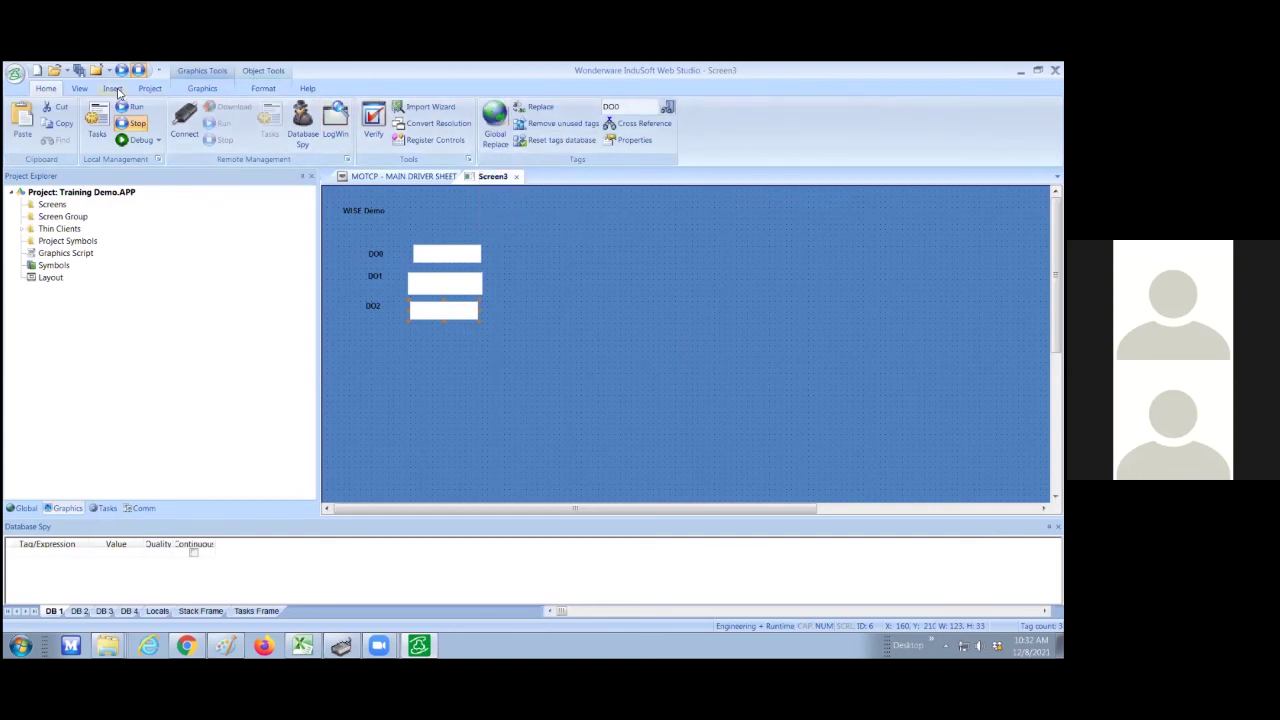
click(188, 92)
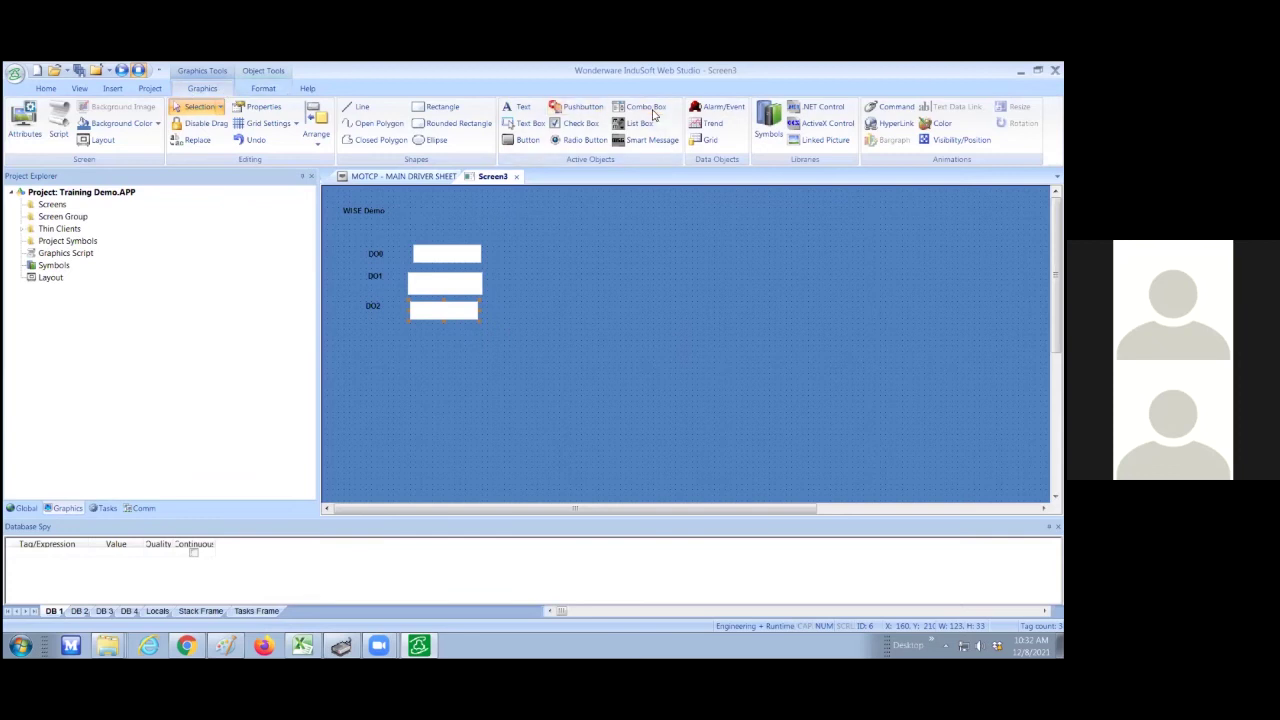
click(768, 122)
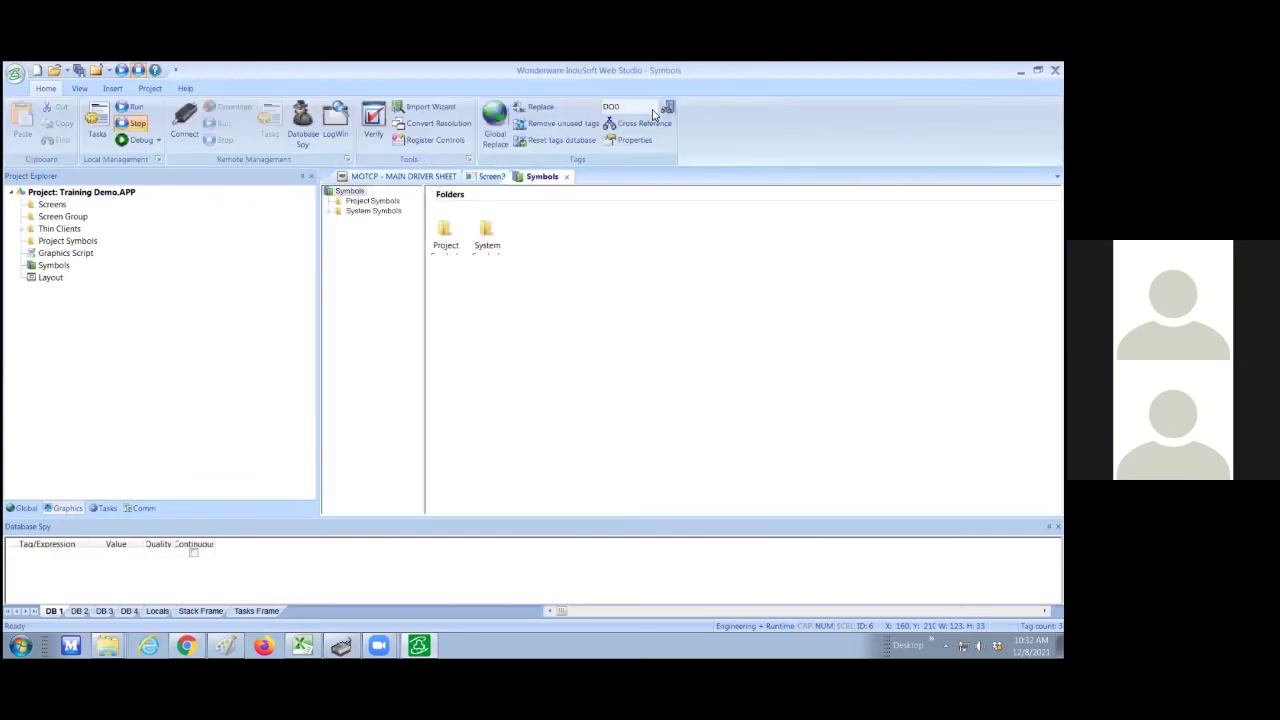
click(333, 211)
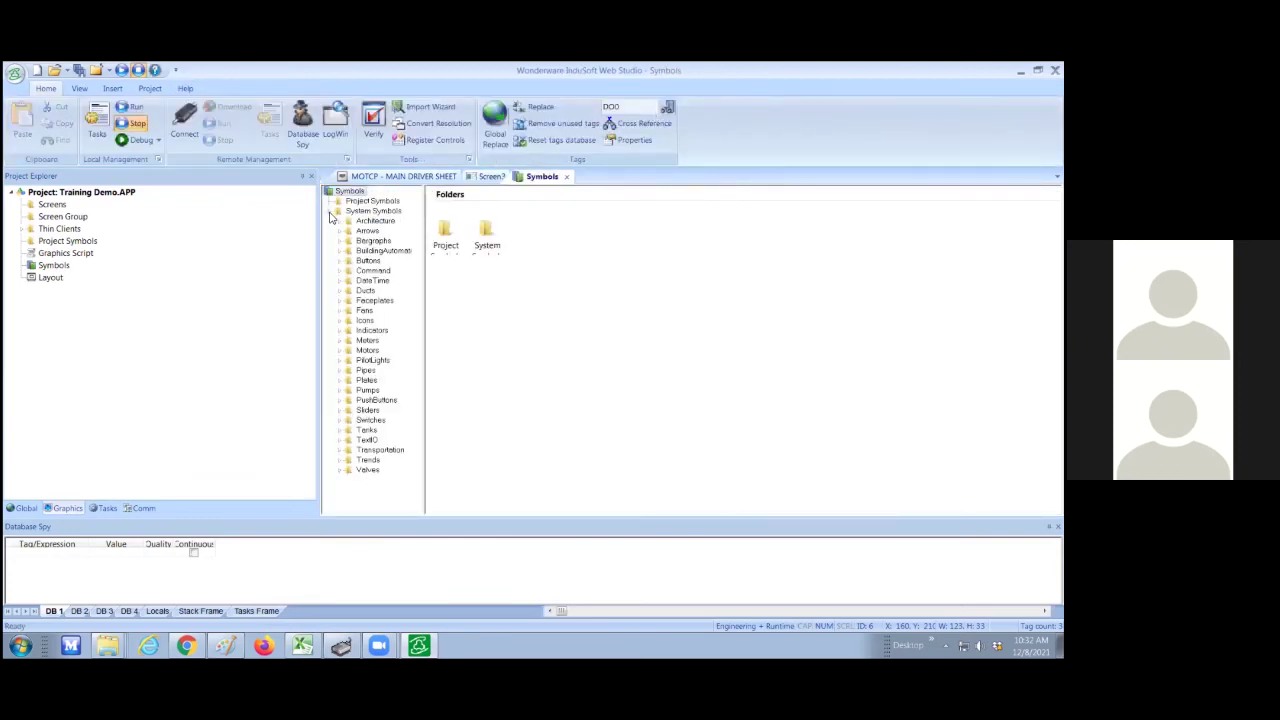
click(369, 261)
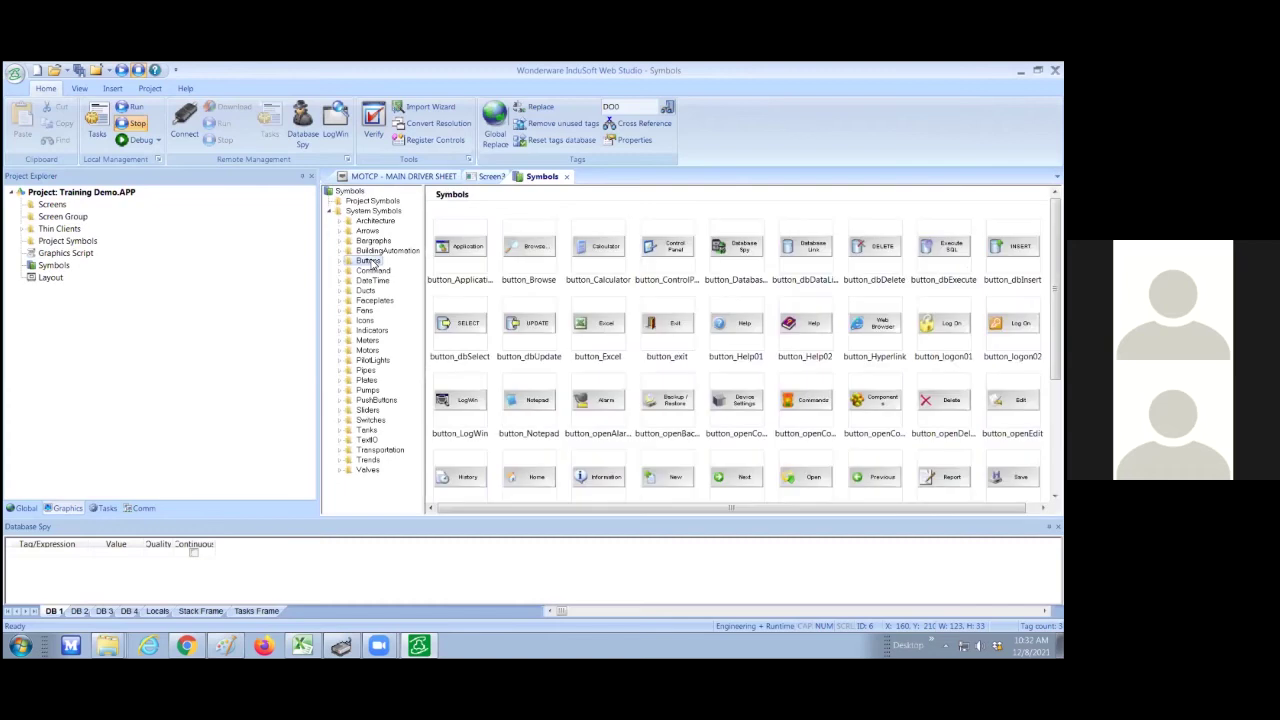
click(664, 327)
double_click(667, 330)
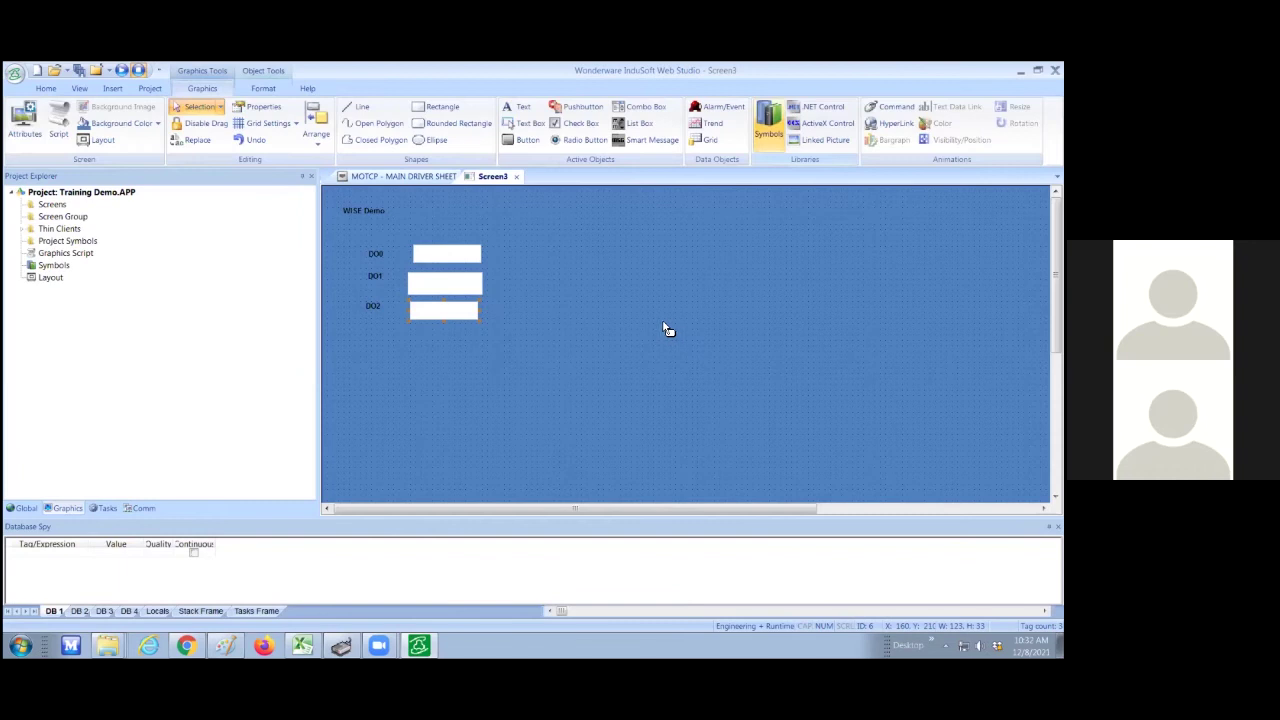
click(790, 241)
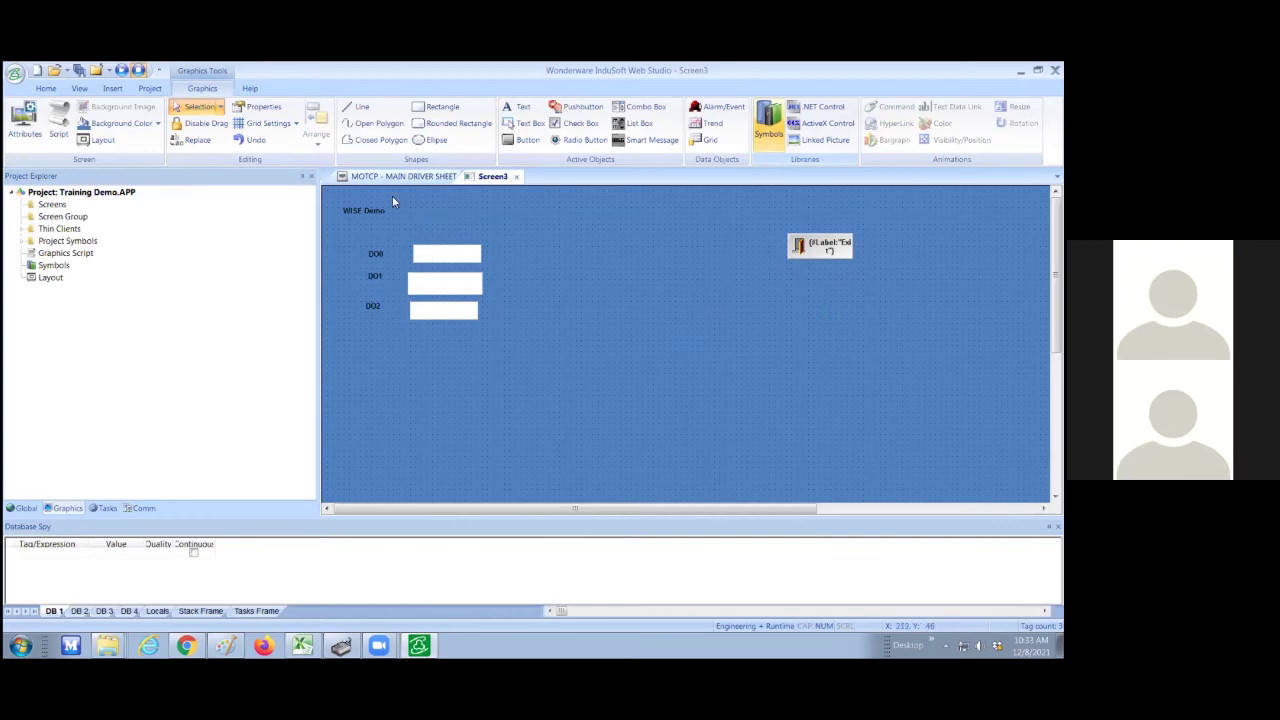
- Draw a pushbutton about 110 wide and 51 high beside the DO0 text box and link it to the tag DO0
click(587, 113)
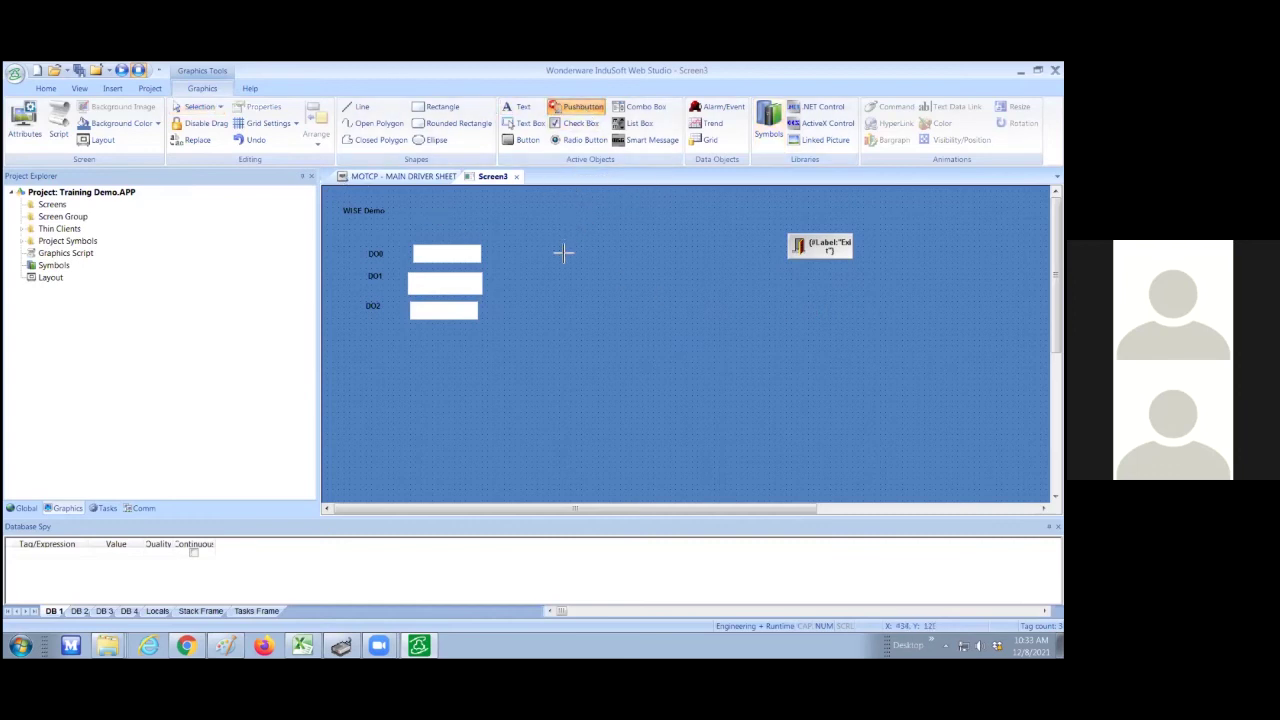
drag(581, 263, 600, 264)
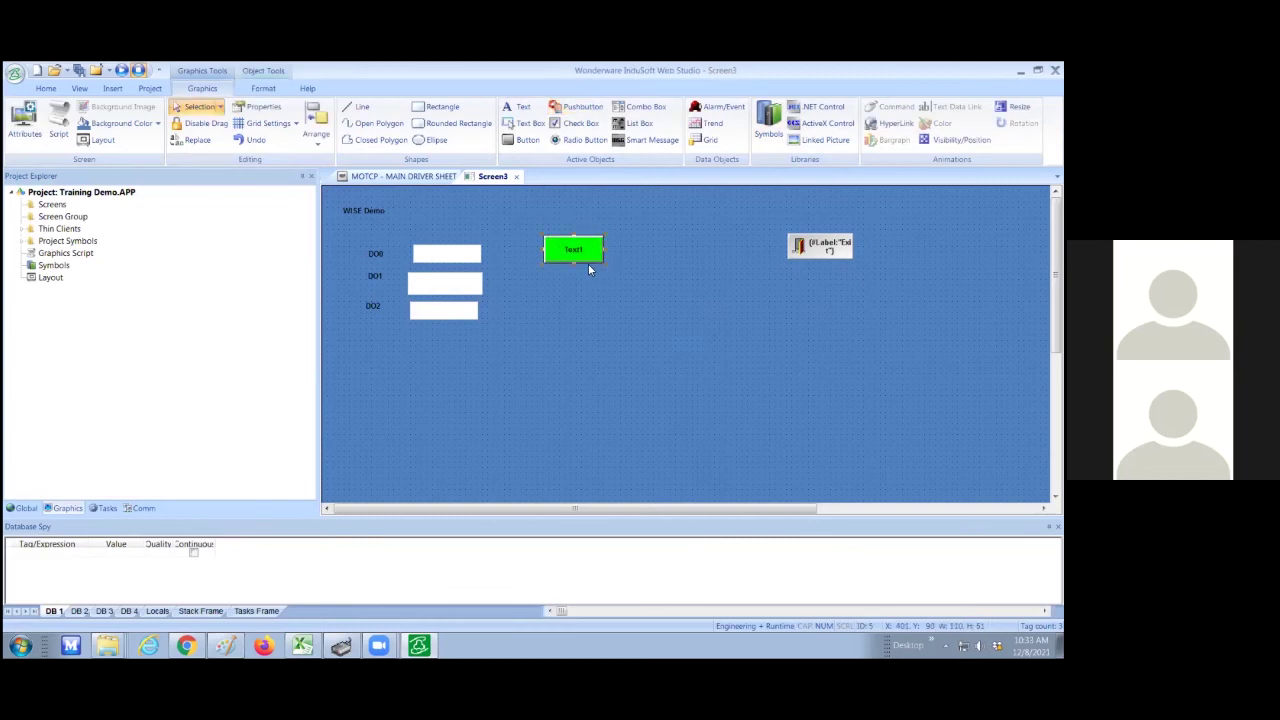
double_click(586, 257)
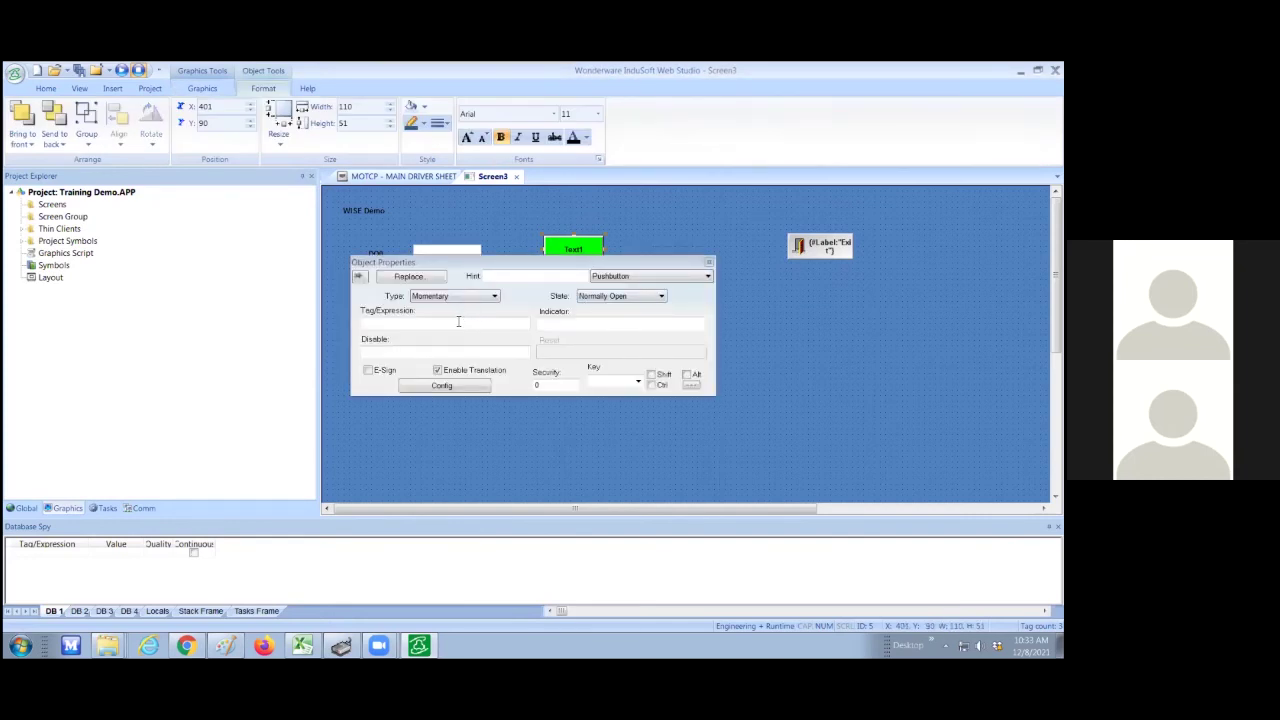
click(458, 322)
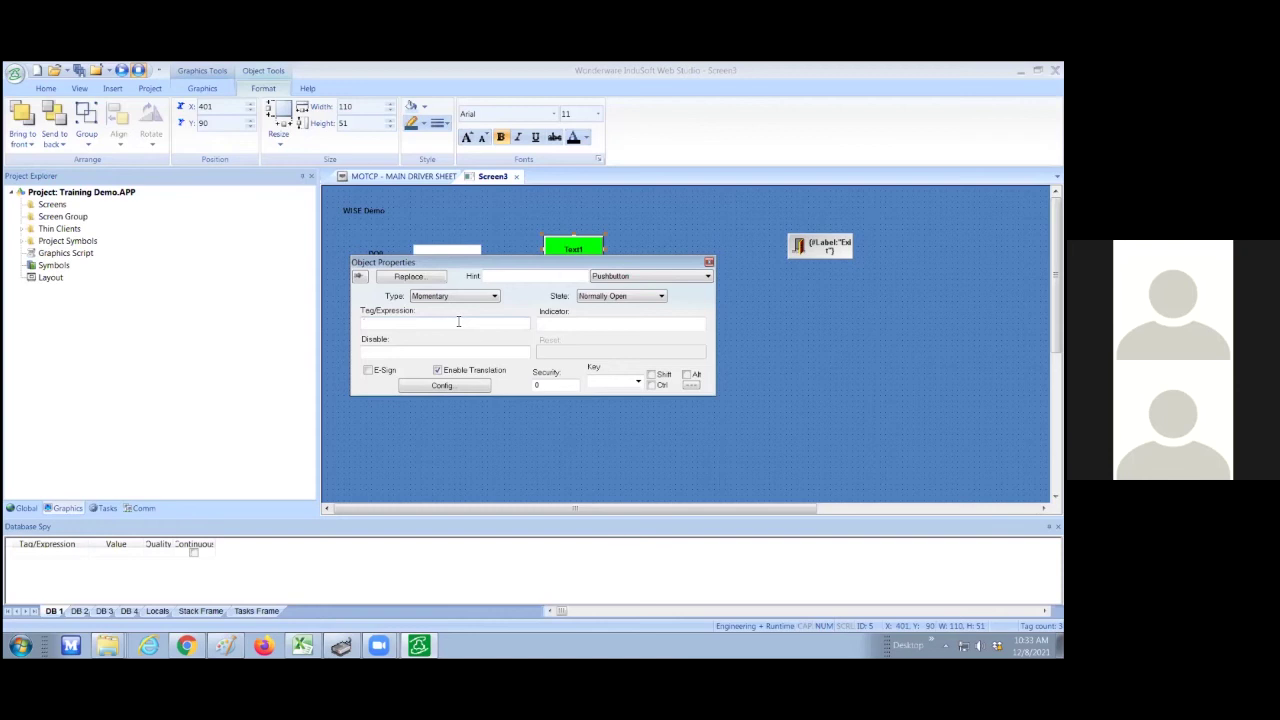
text(DO0)
click(709, 263)
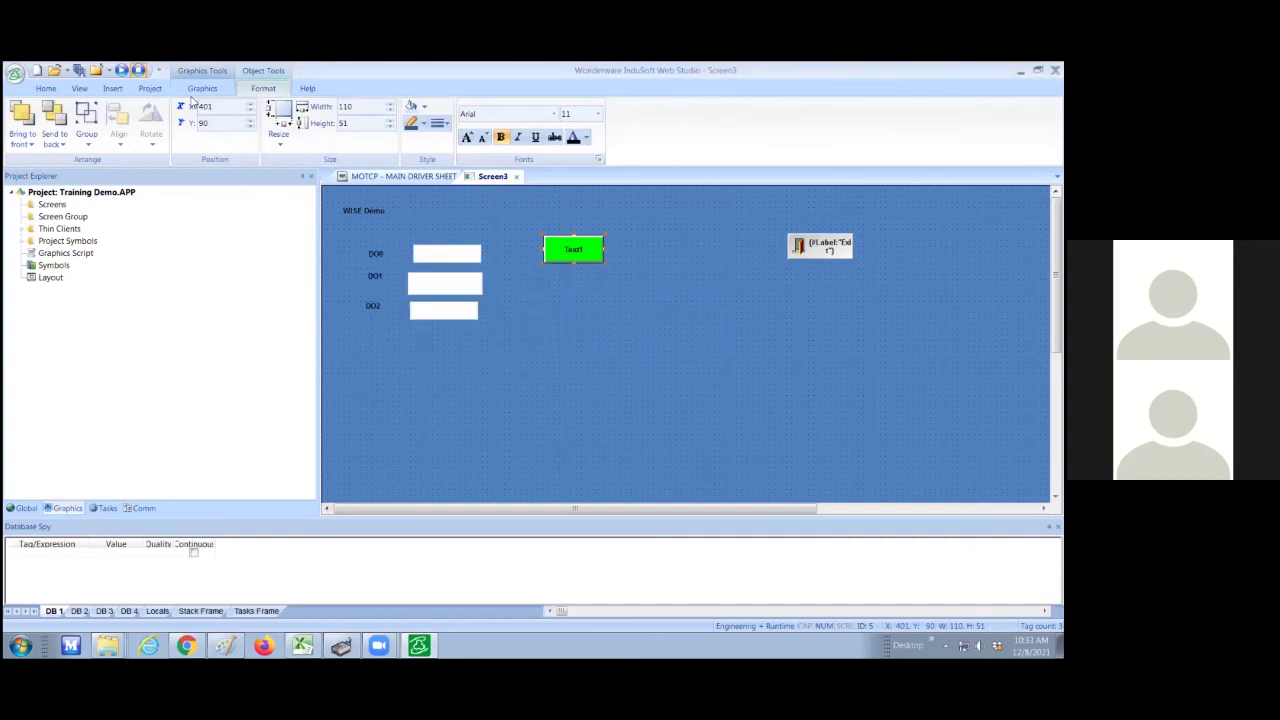
click(199, 90)
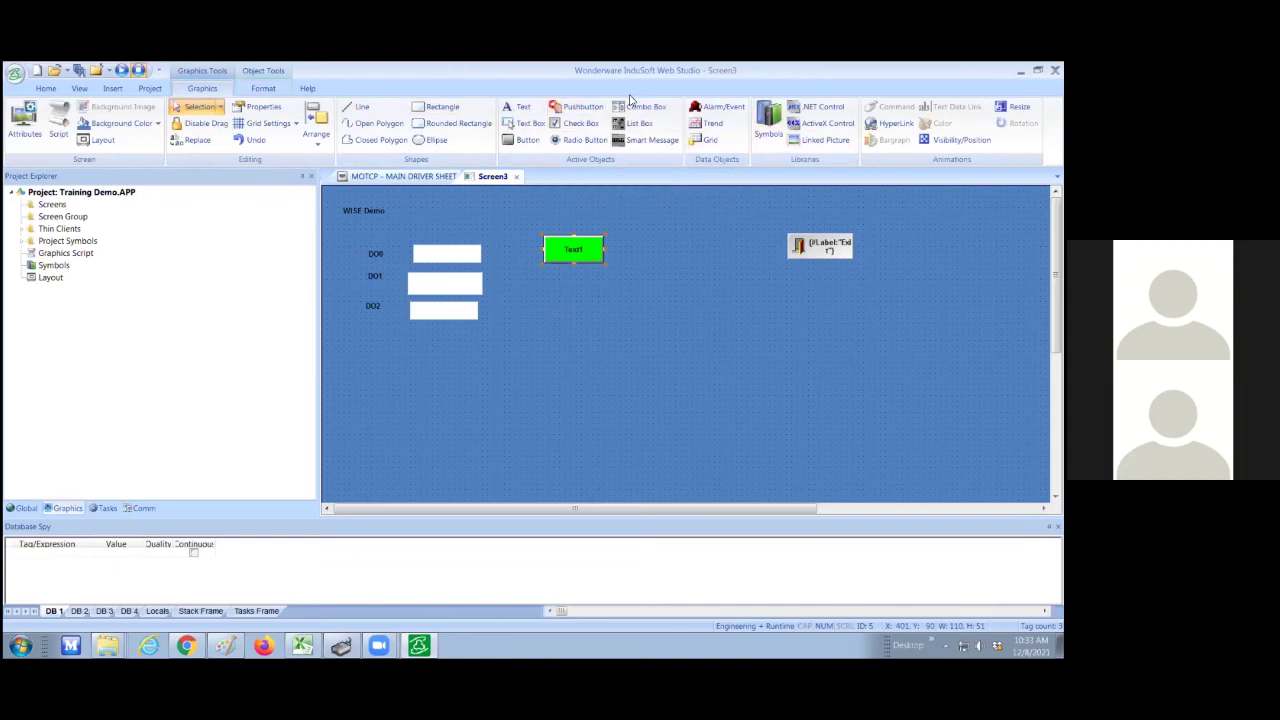
click(522, 140)
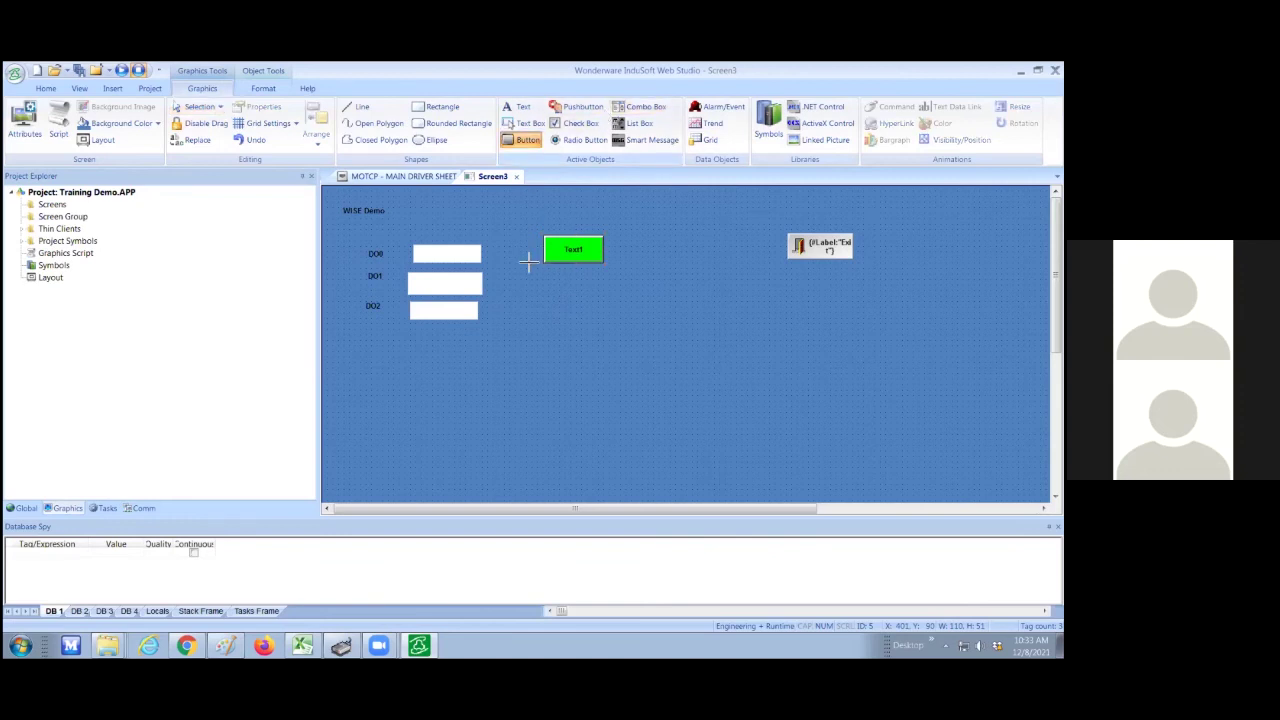
mouse_move(532, 267)
mouse_down()
mouse_move(594, 280)
mouse_move(609, 297)
mouse_up()
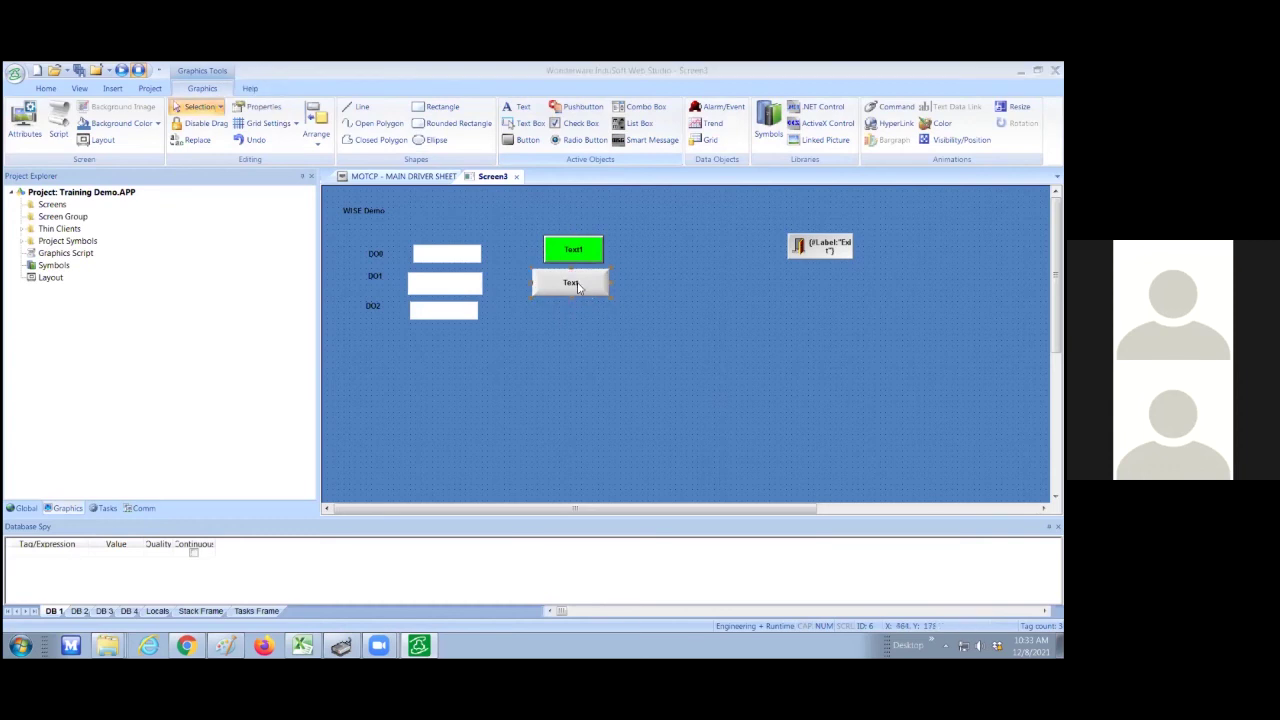
double_click(577, 288)
click(429, 307)
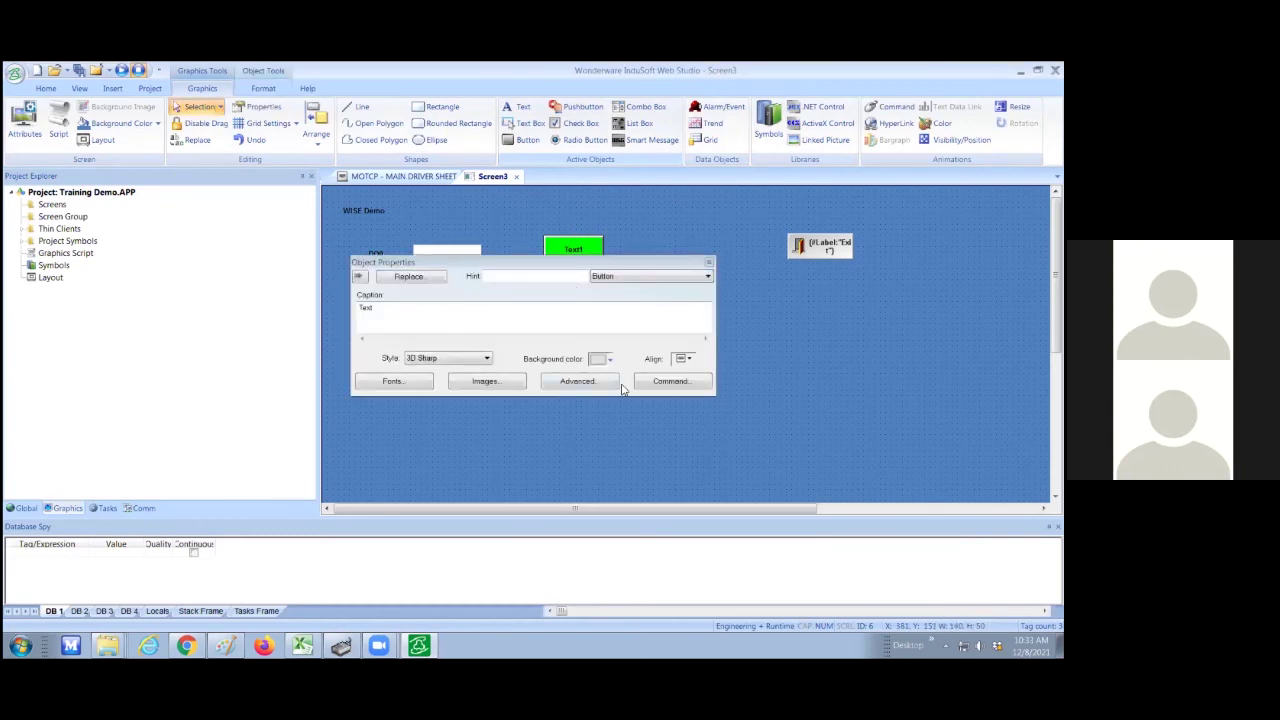
click(669, 383)
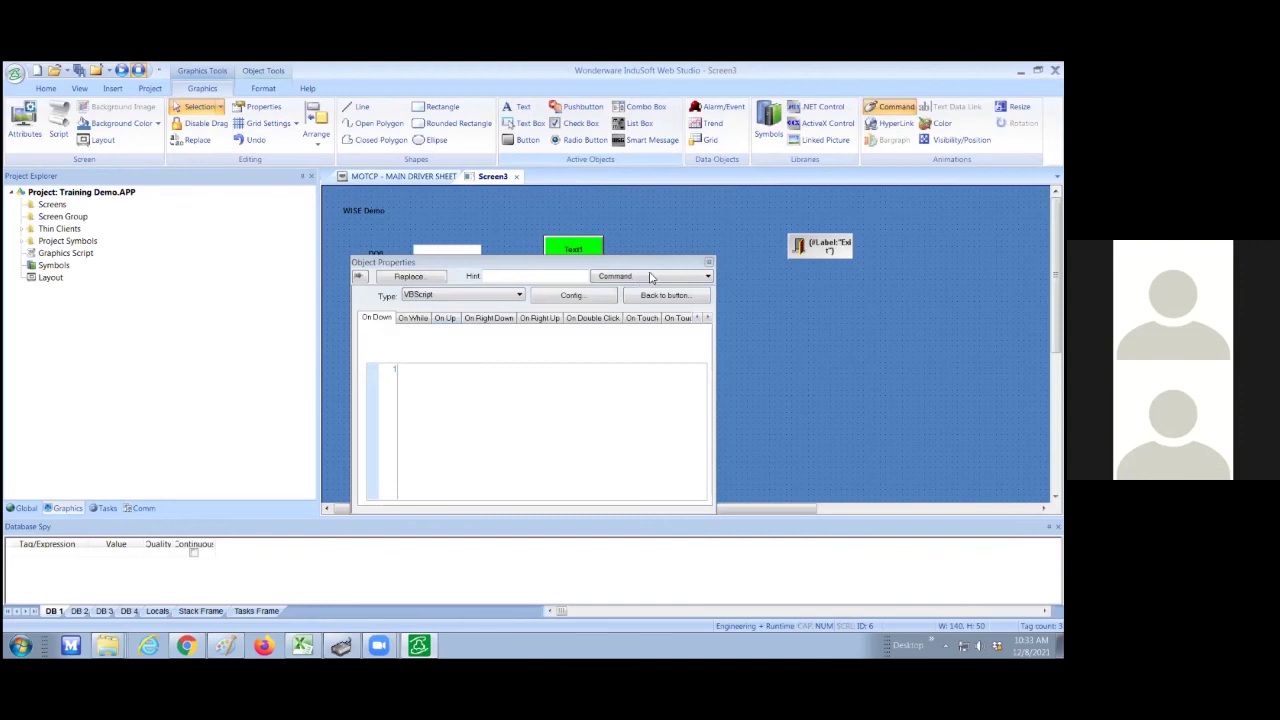
click(708, 262)
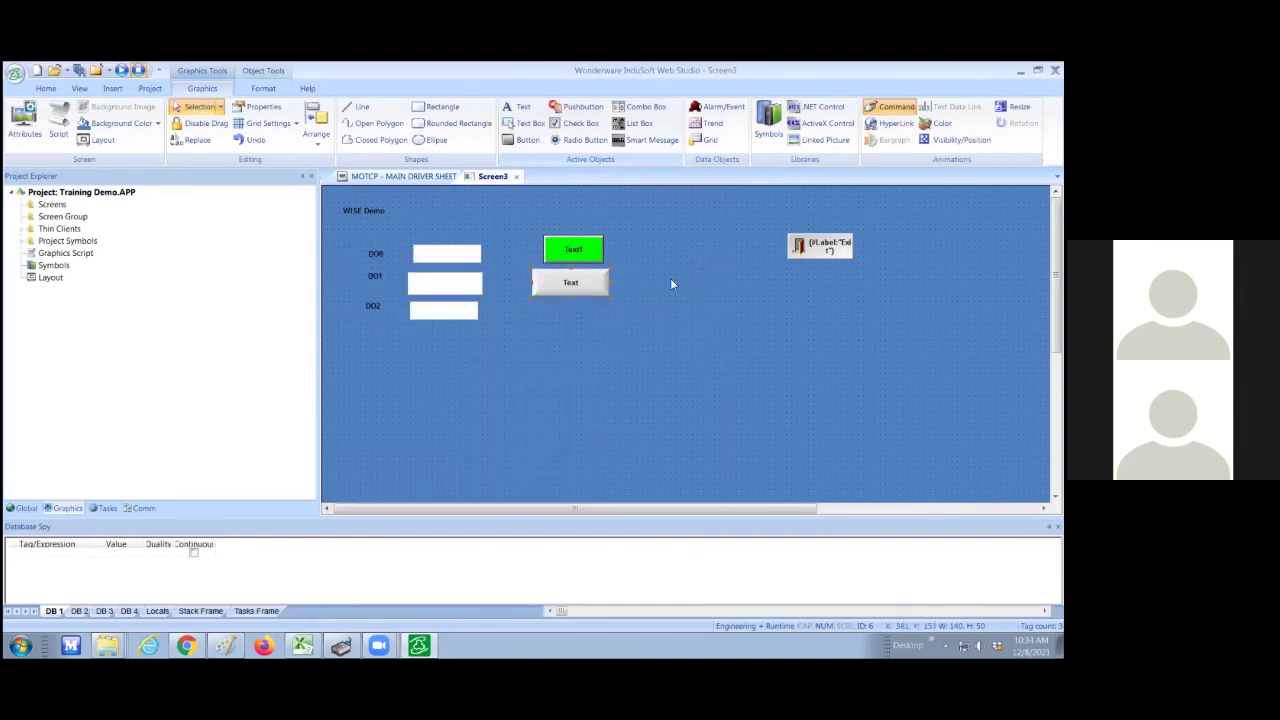
click(573, 294)
right_click(572, 294)
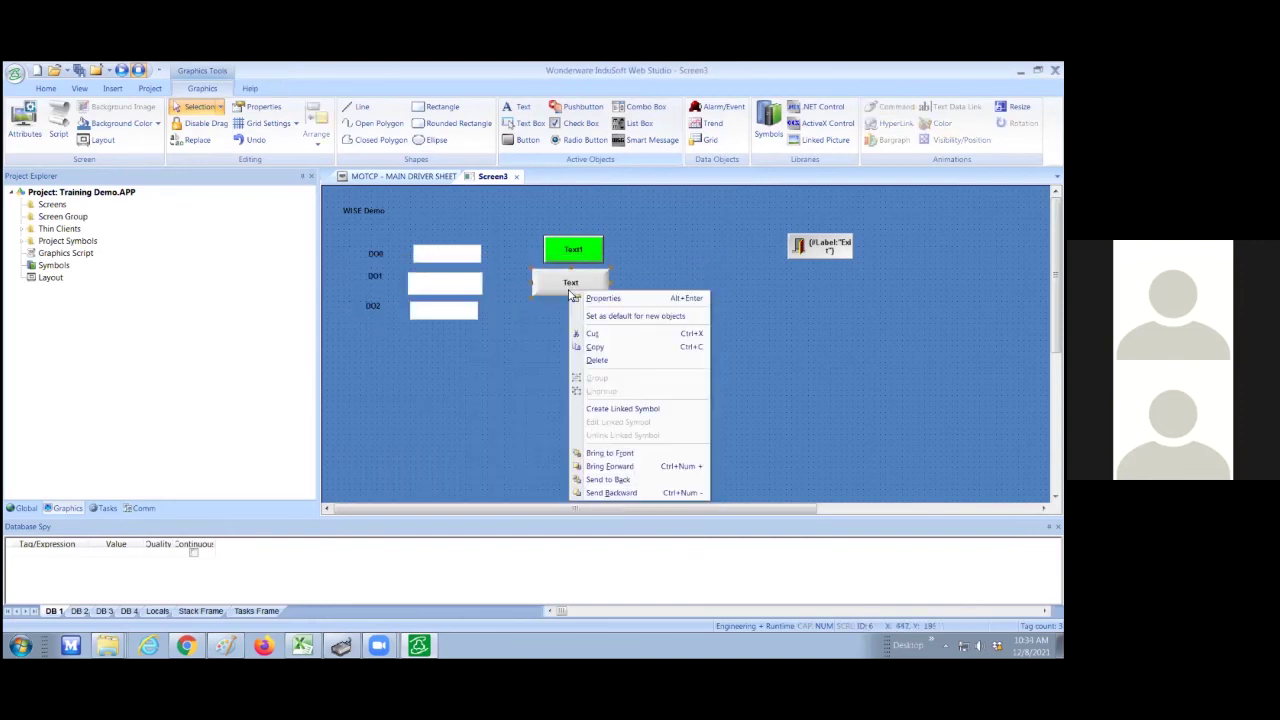
click(599, 361)
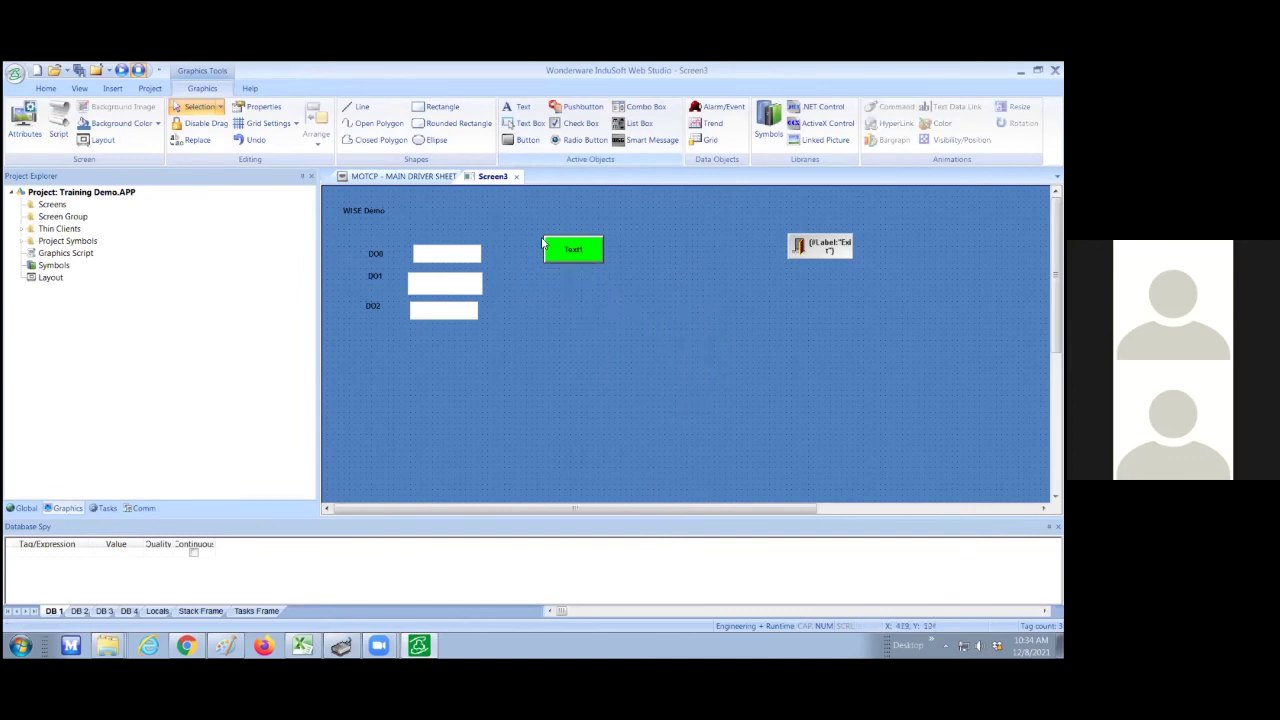
- Draw a pushbutton about 121 wide and 51 high beside the DO1 text box, with type Maintained and tag Do1
click(580, 106)
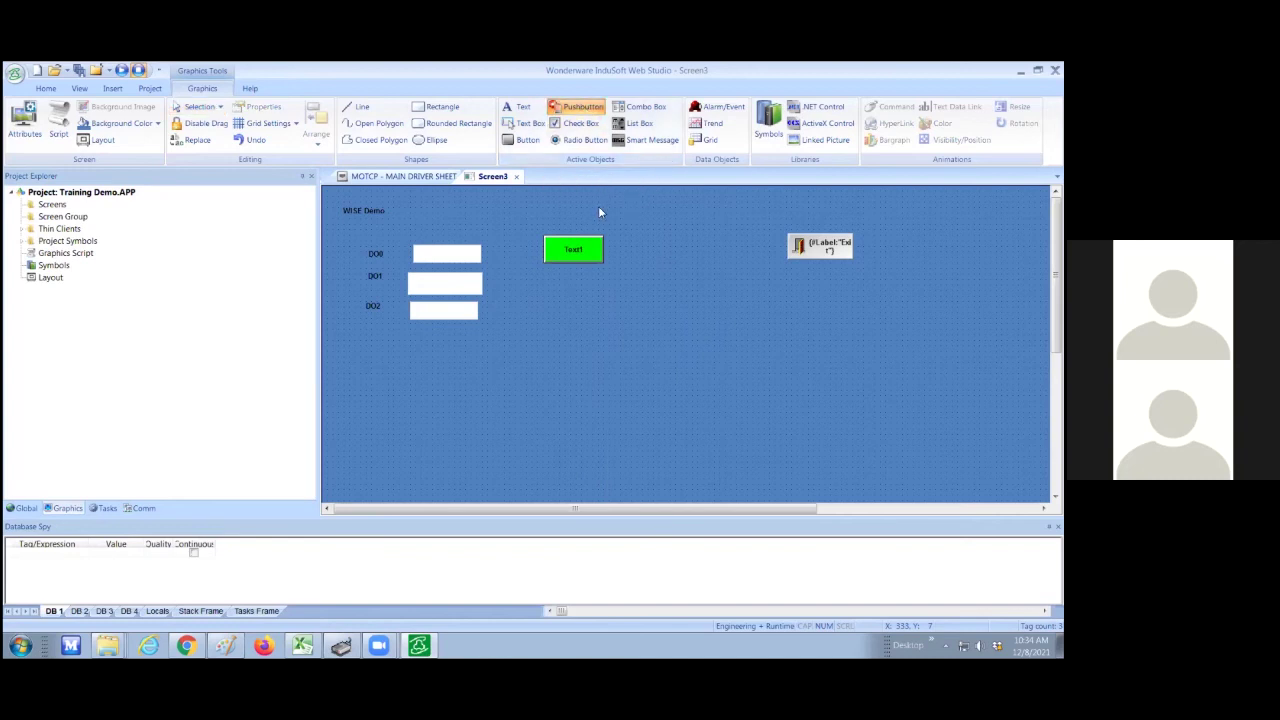
mouse_move(537, 269)
mouse_down()
mouse_move(623, 306)
mouse_move(609, 302)
mouse_up()
click(576, 290)
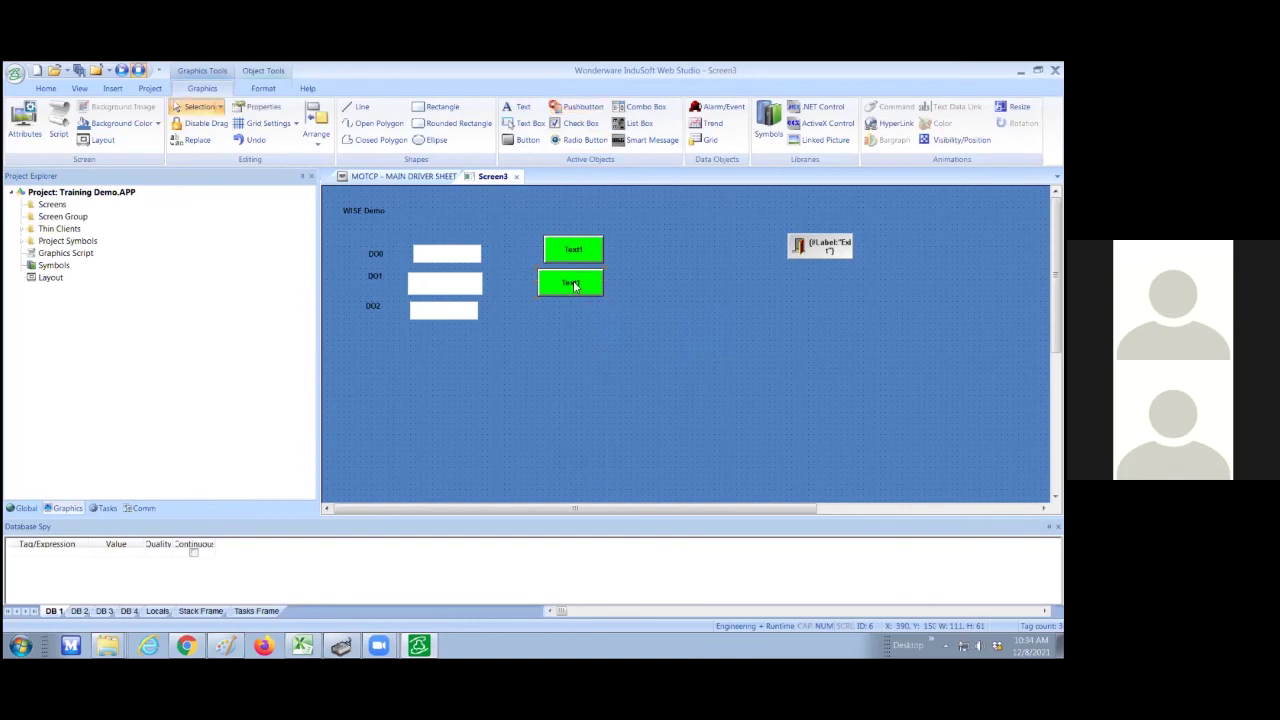
double_click(574, 286)
click(493, 298)
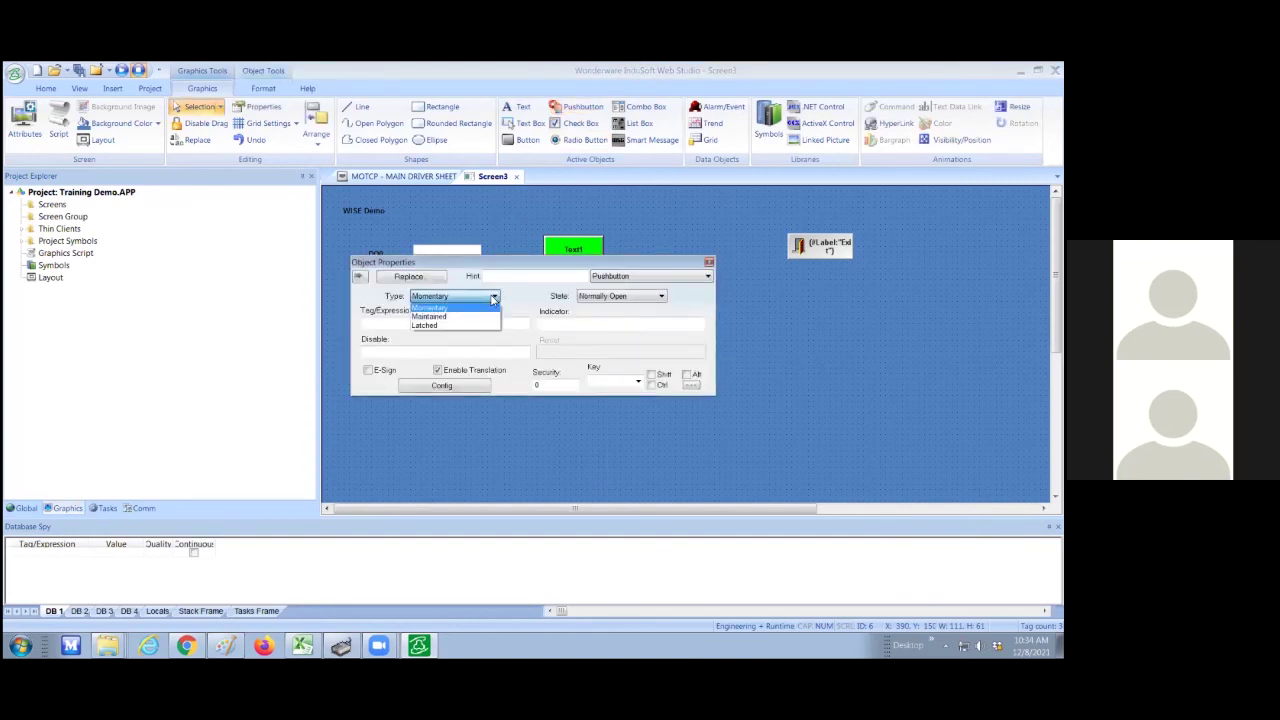
click(457, 318)
click(442, 323)
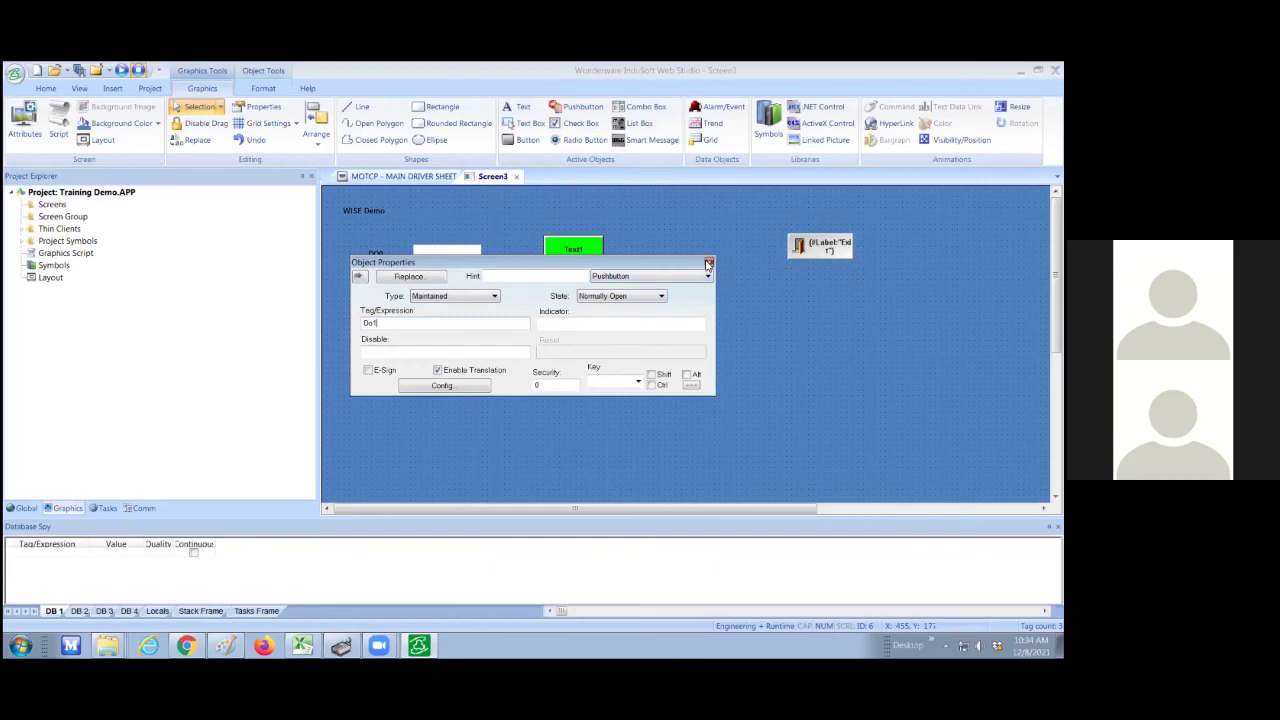
click(707, 264)
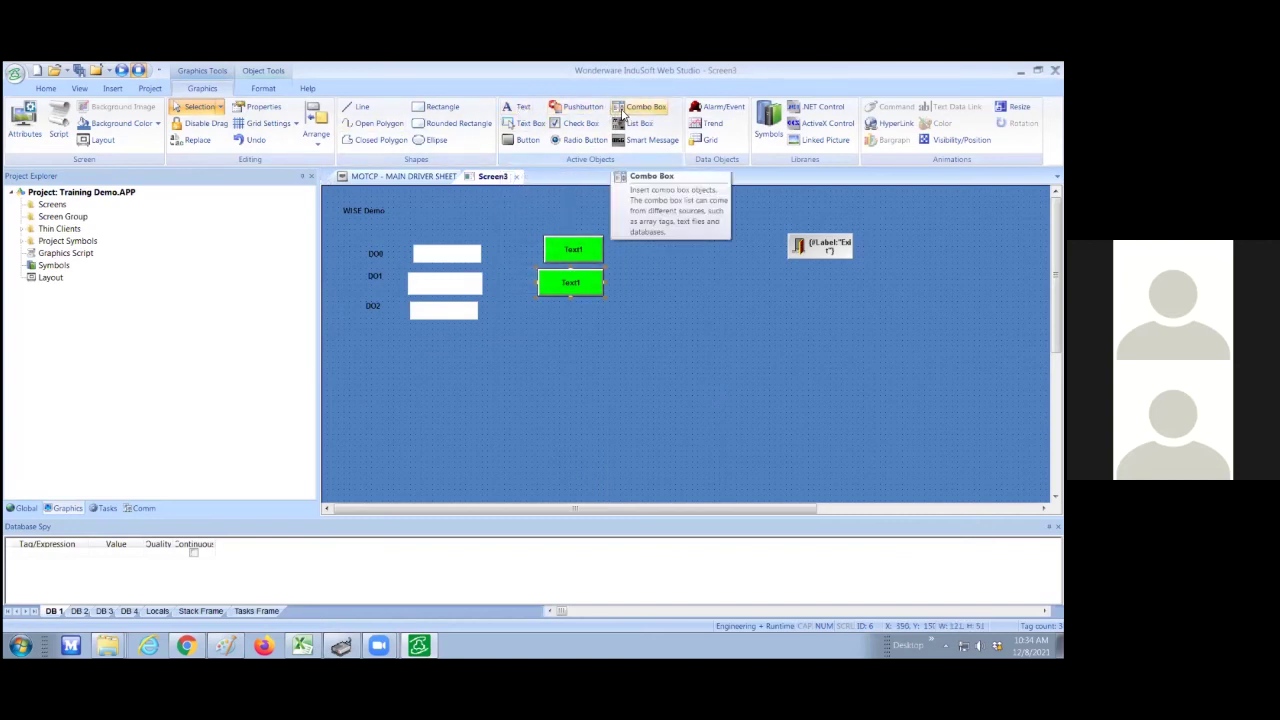
- Draw a third pushbutton about 131 wide and 70 high below the other two, with type Latched and tag DO2
click(570, 107)
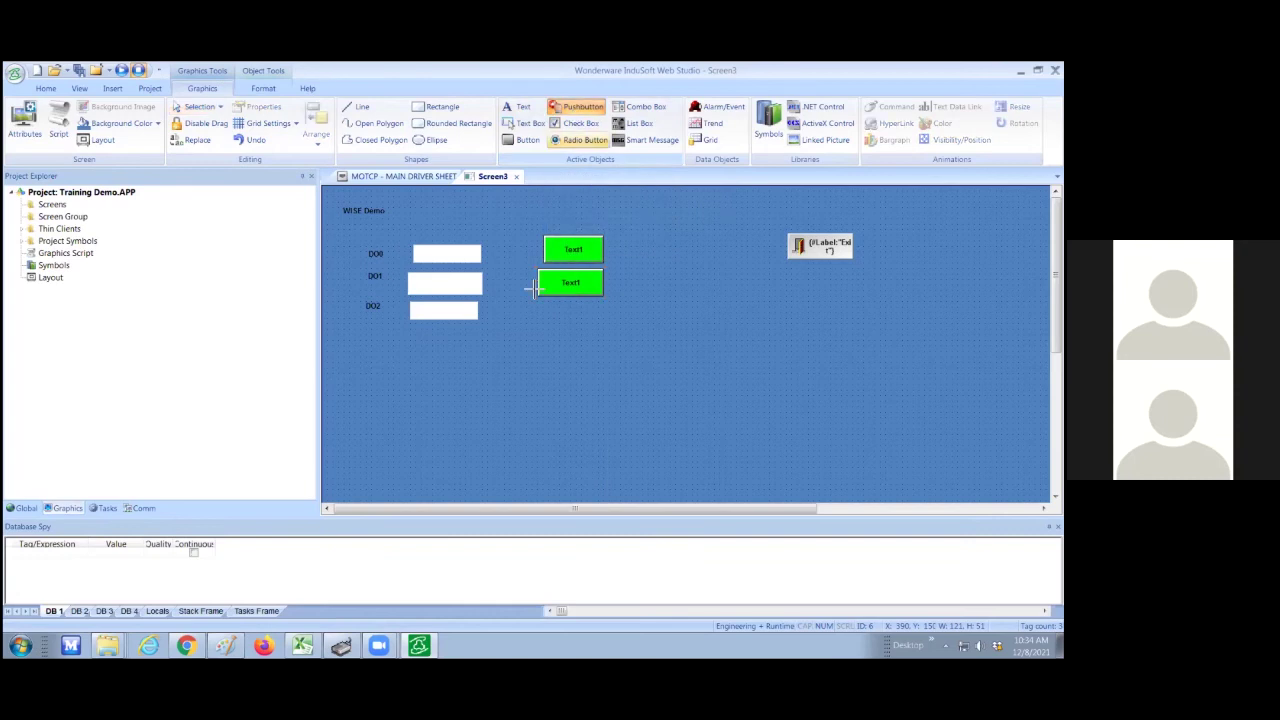
mouse_move(538, 309)
mouse_down()
mouse_move(627, 356)
mouse_move(608, 345)
mouse_up()
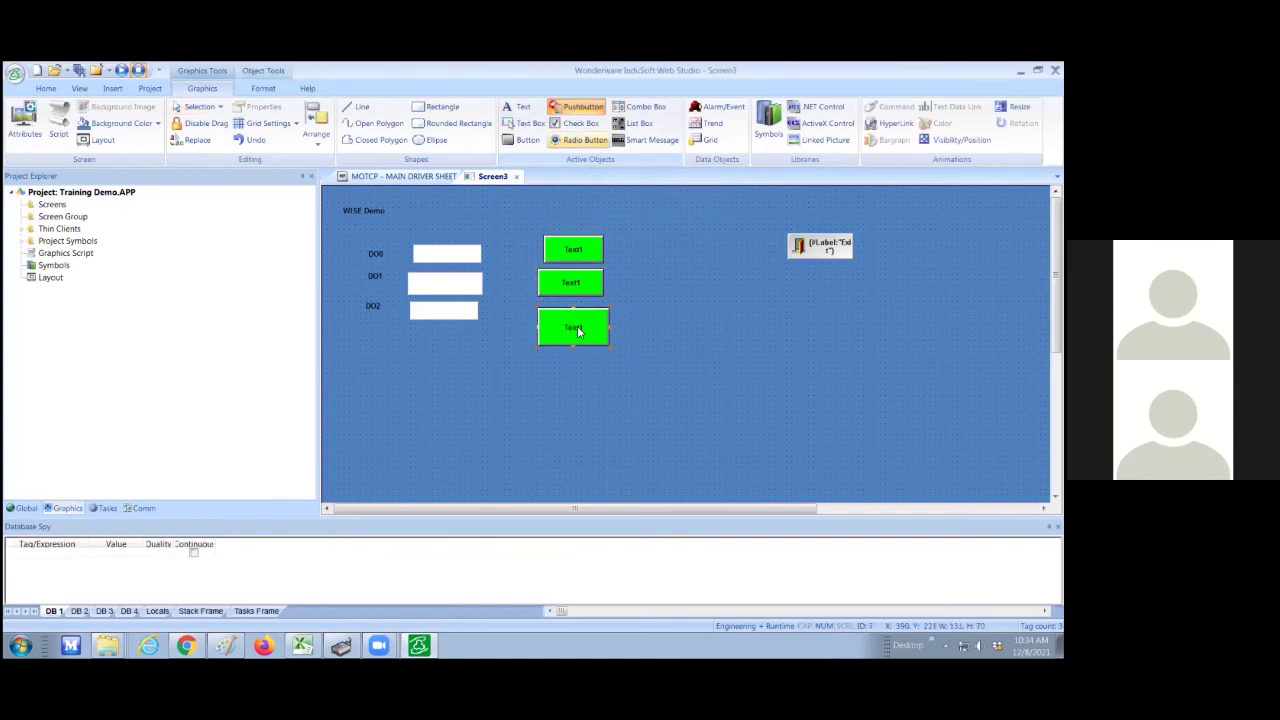
double_click(577, 331)
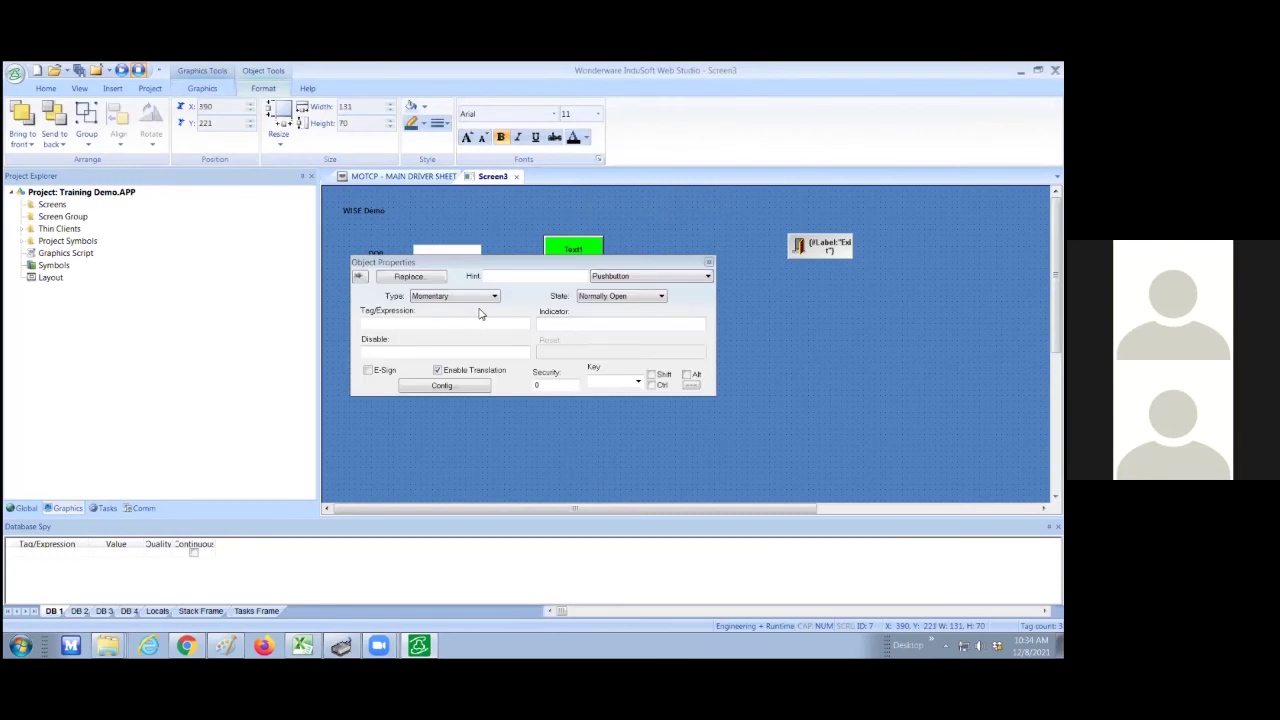
click(494, 296)
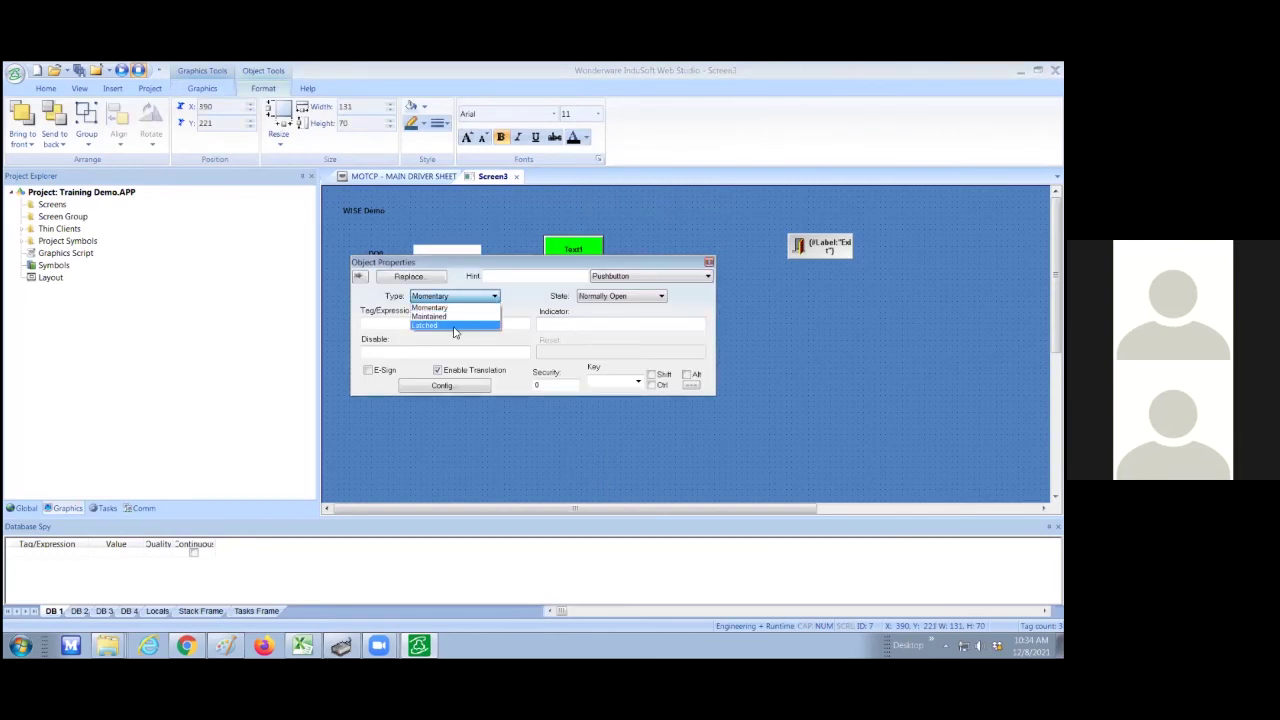
click(453, 326)
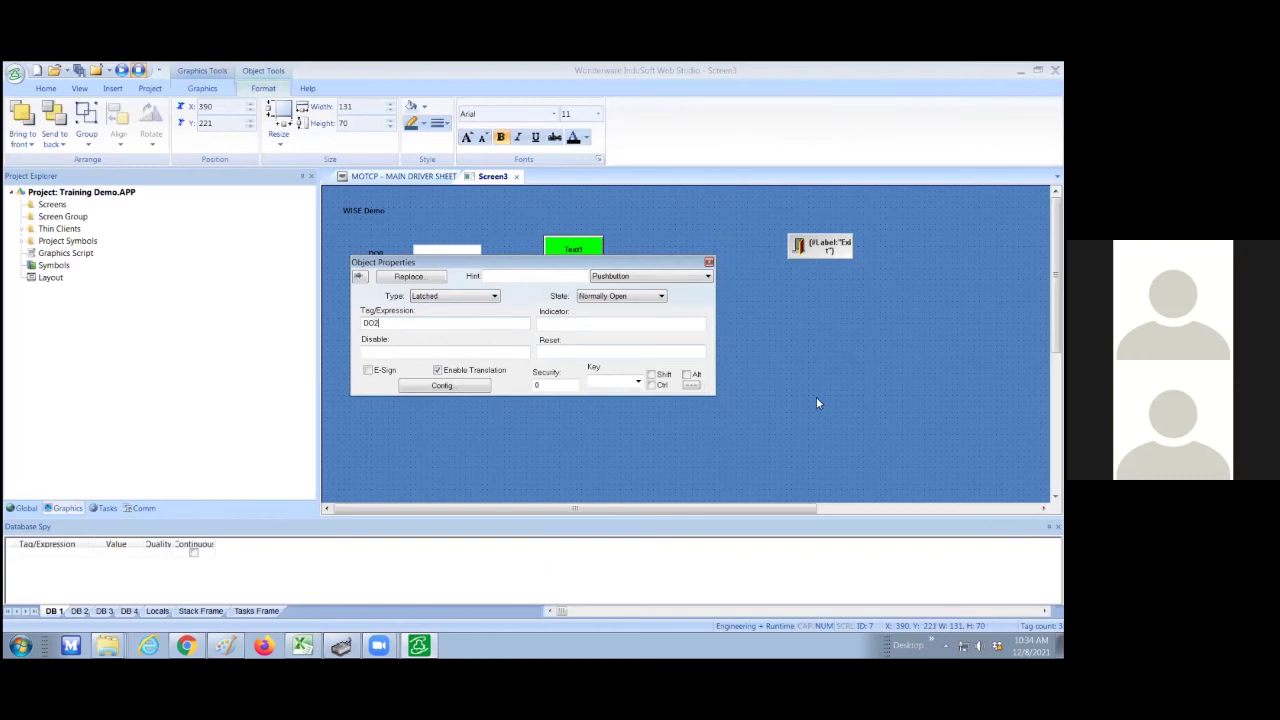
- Save all open work, storing the screen as Screen3.scc, and run the project
click(708, 261)
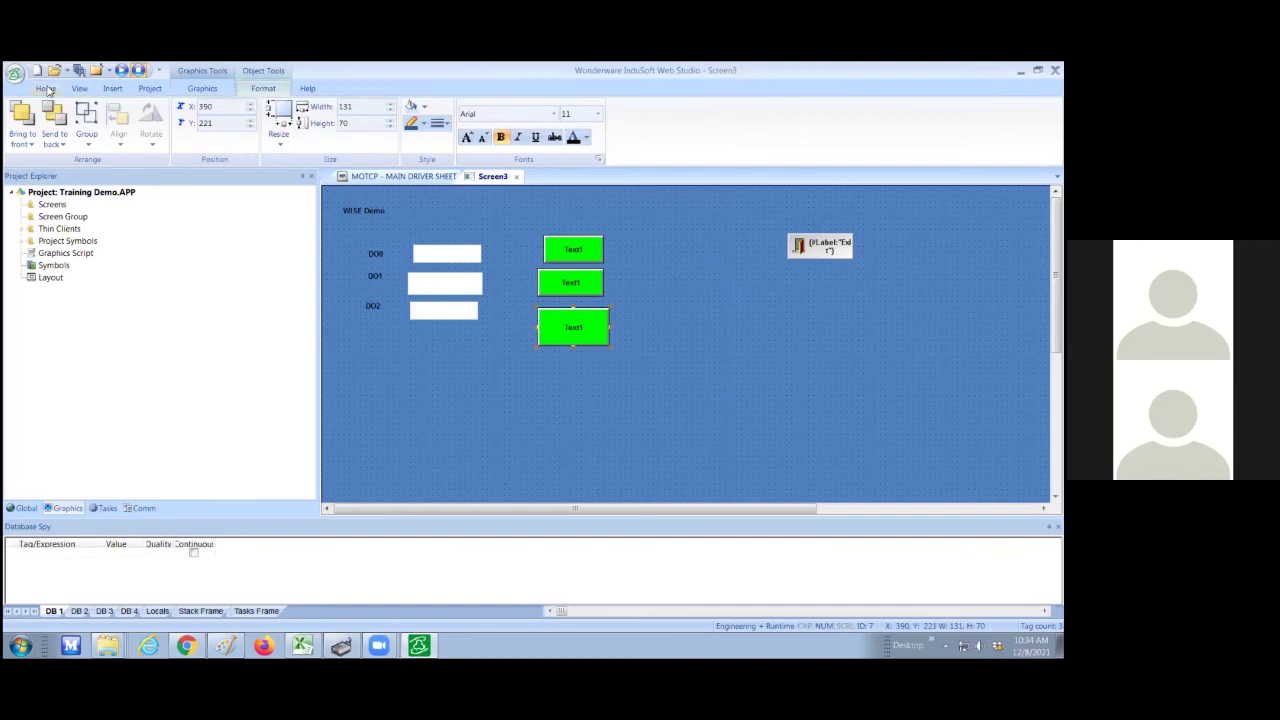
click(15, 75)
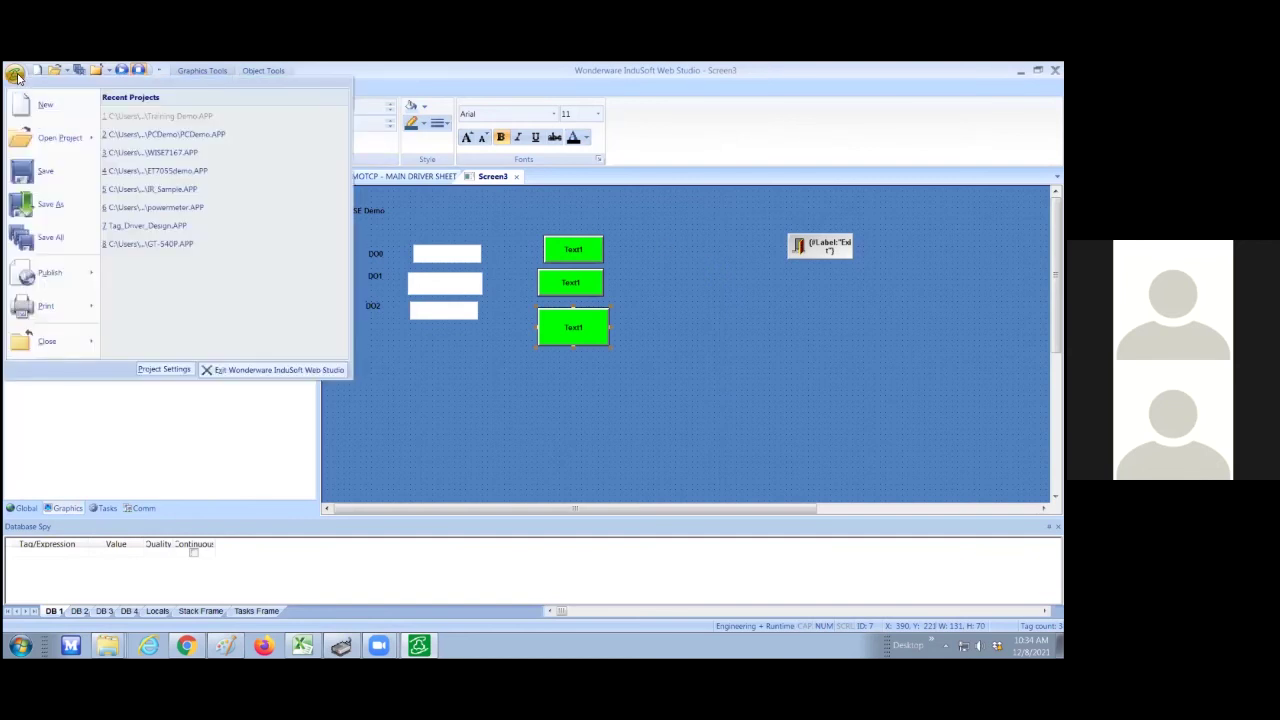
click(40, 237)
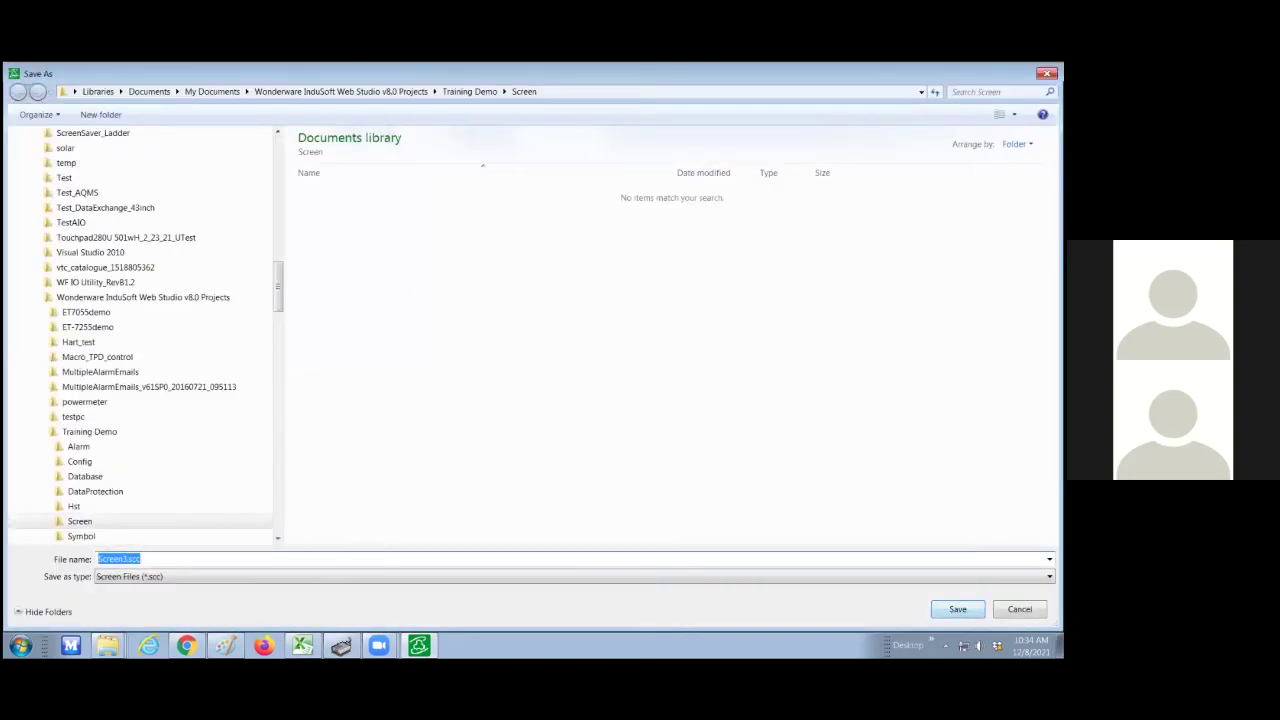
key(Return)
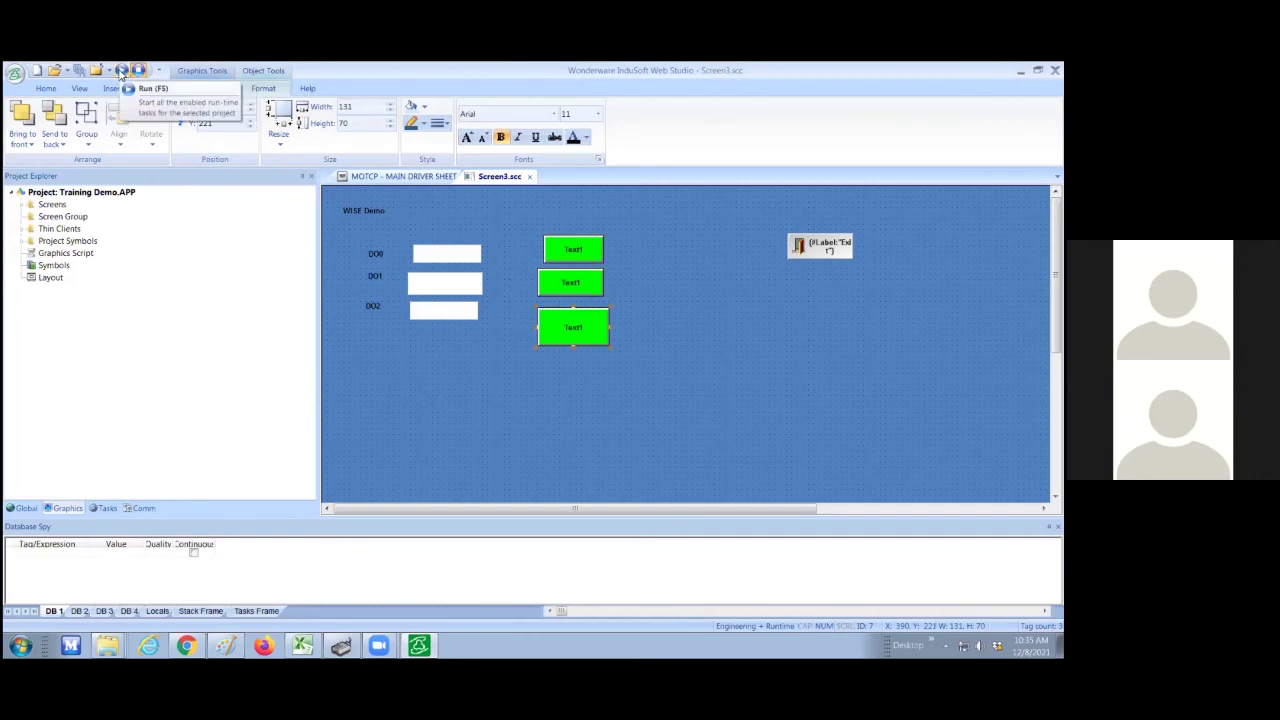
click(121, 71)
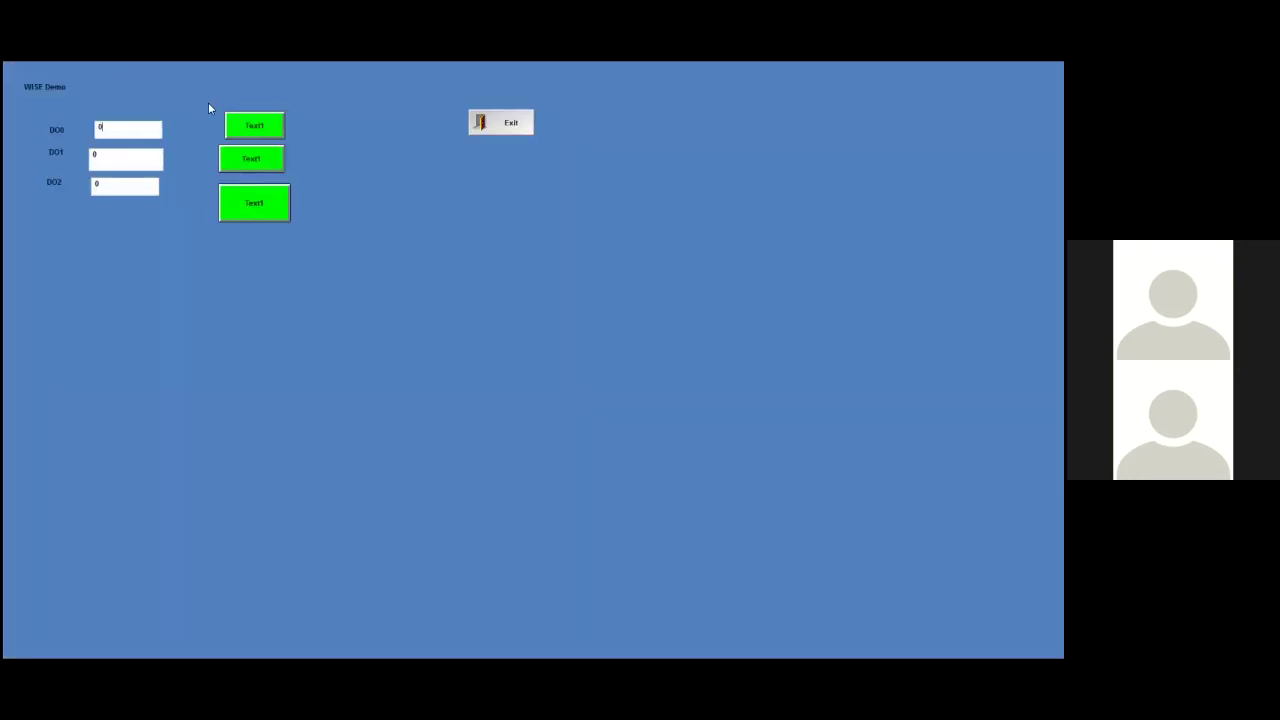
- Check the DO channel values on the WISE Channel Status page in Chrome and return to the running project window
key(super)
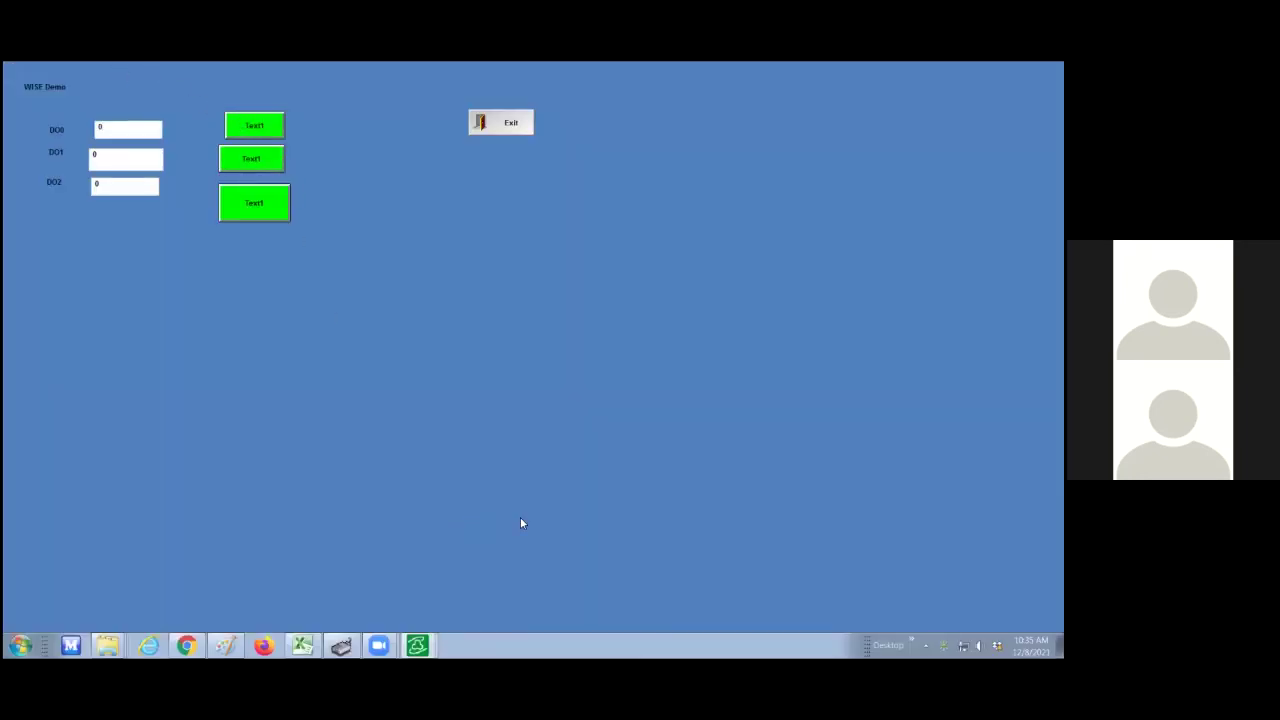
key(Escape)
key(alt+Tab)
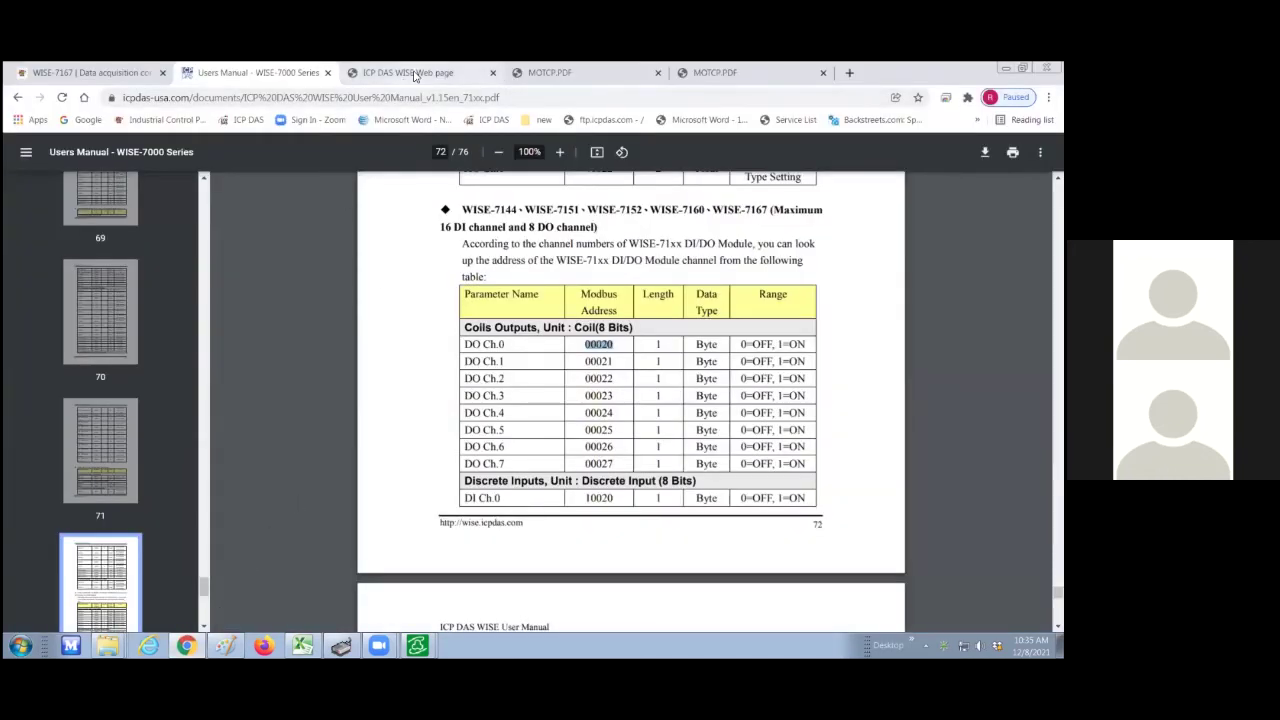
click(415, 73)
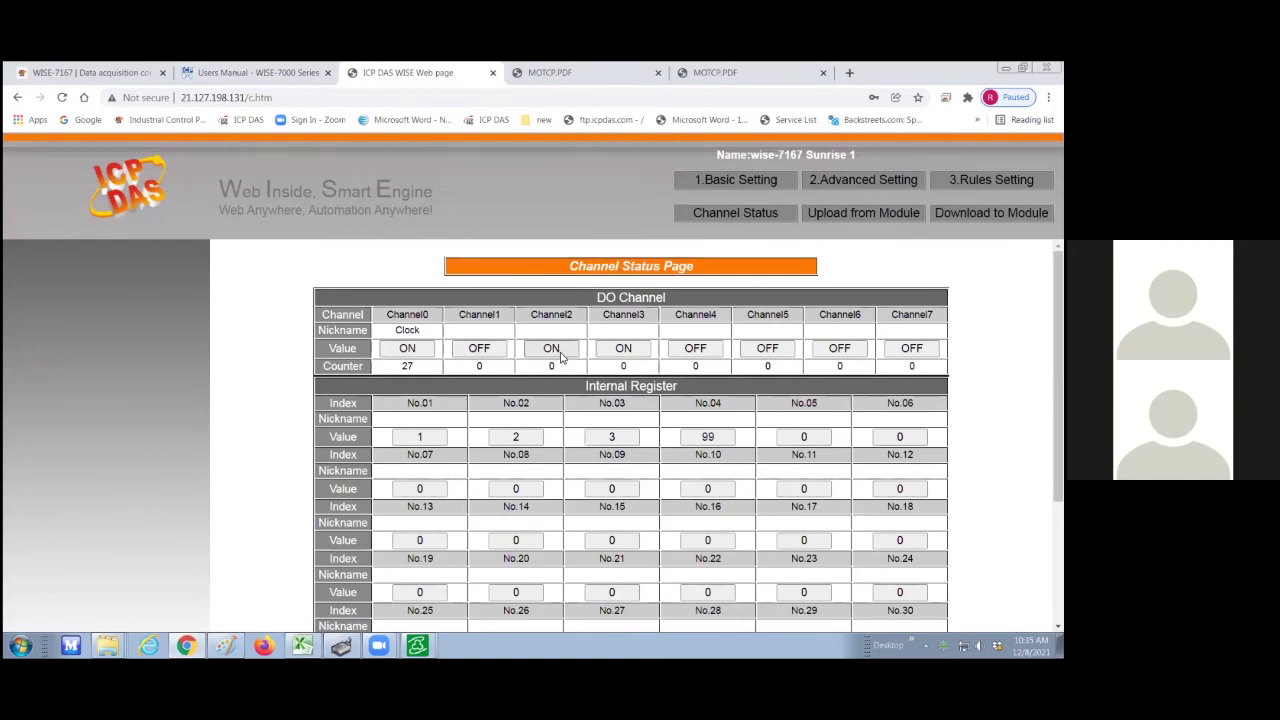
mouse_move(420, 645)
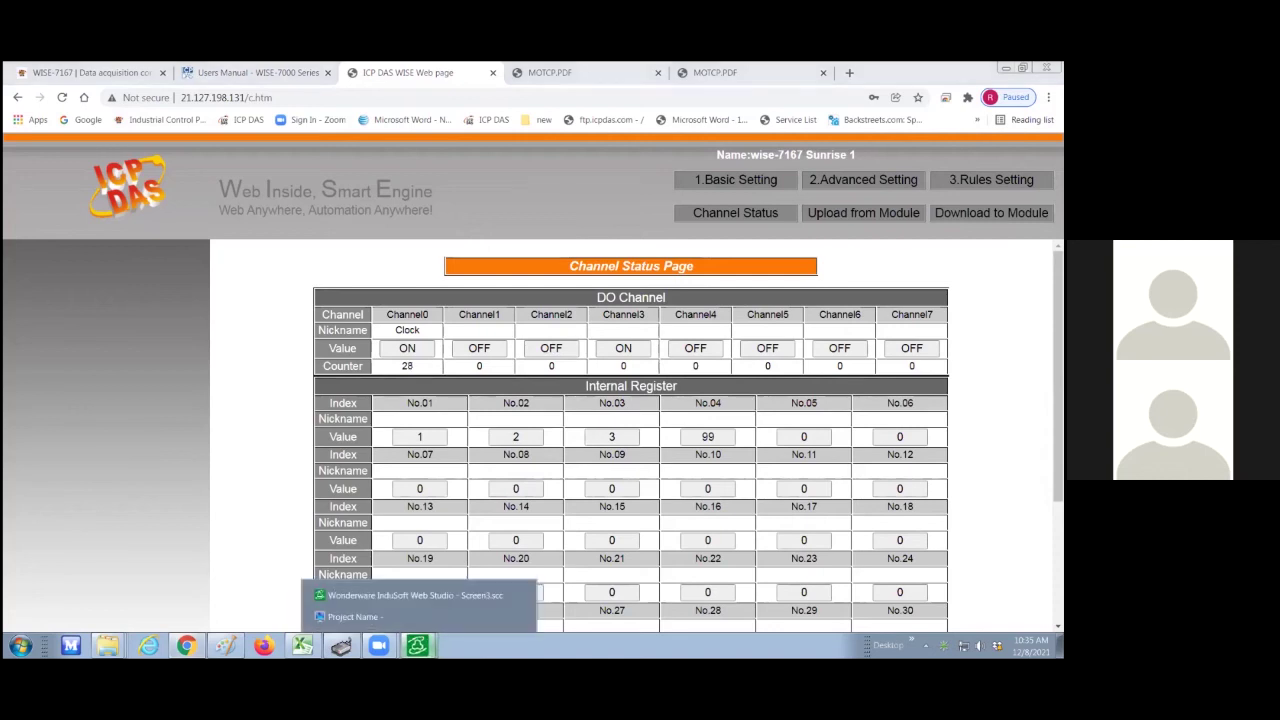
click(417, 594)
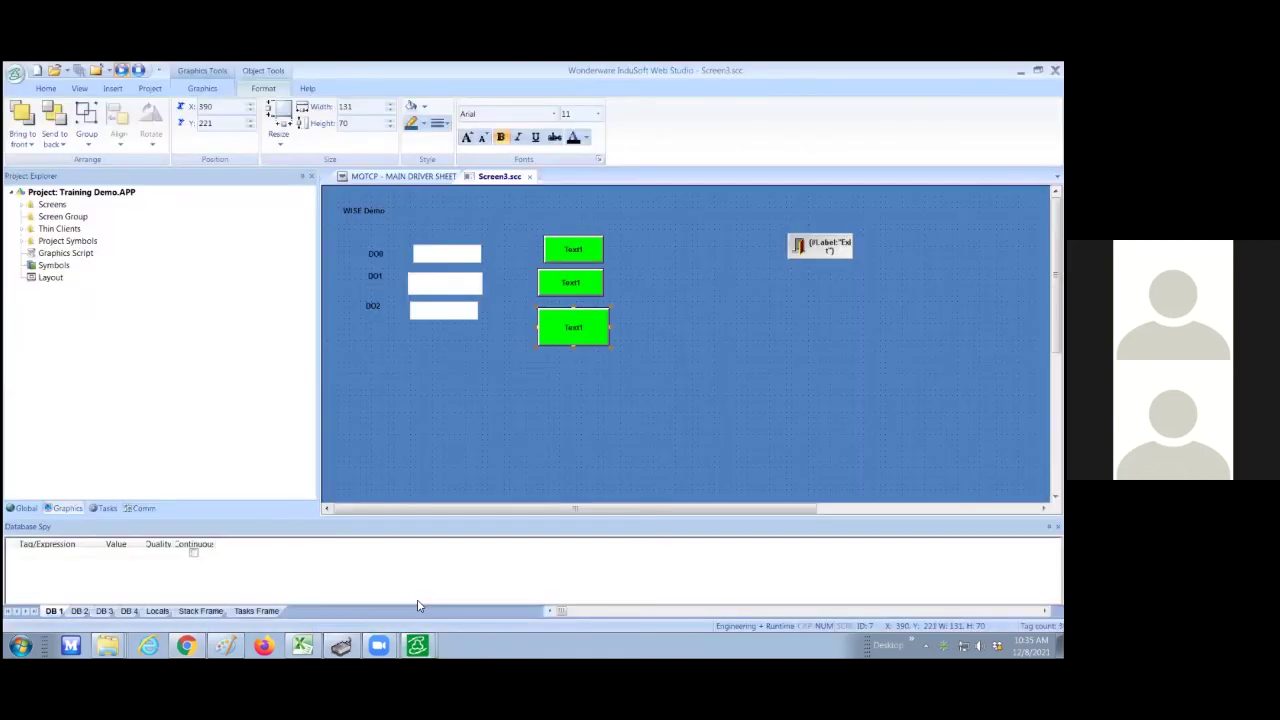
click(415, 634)
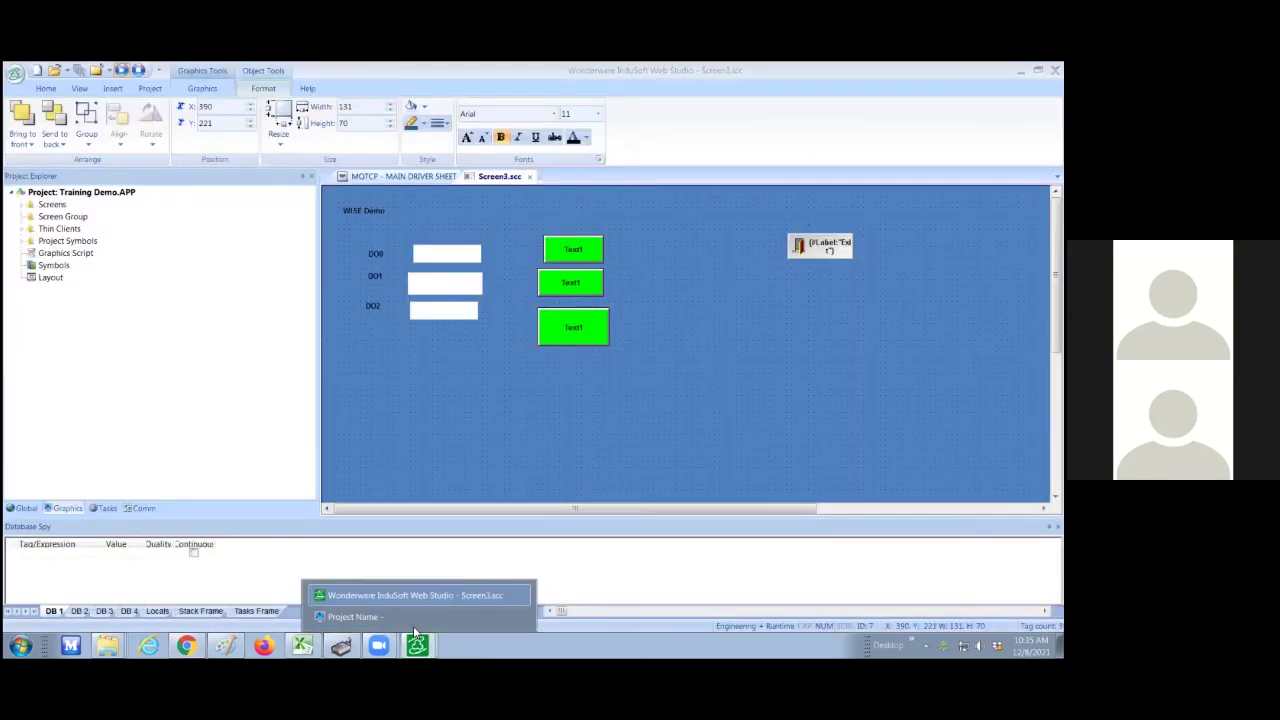
click(414, 622)
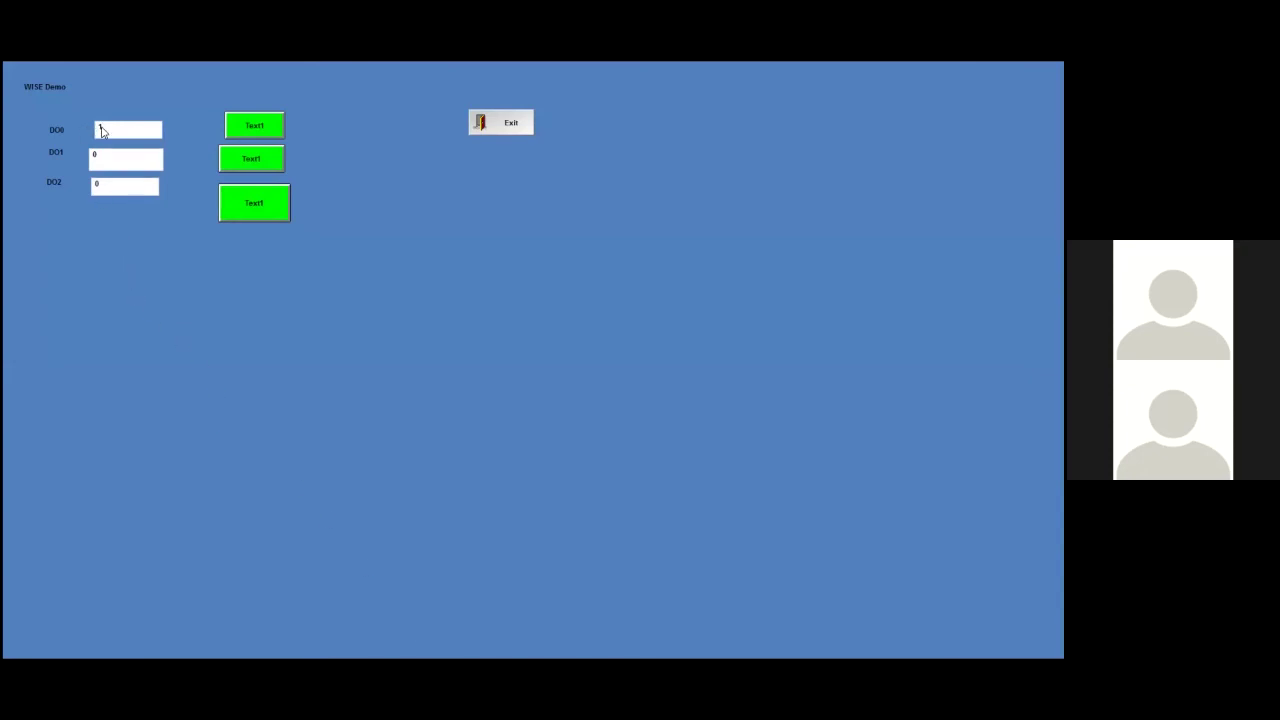
- Test the DO0 and DO1 pushbuttons on the running screen and exit the application
click(251, 163)
click(249, 128)
click(250, 163)
click(120, 184)
click(506, 121)
click(557, 404)
- Check the tag assigned to the DO2 text box in its object properties
double_click(443, 312)
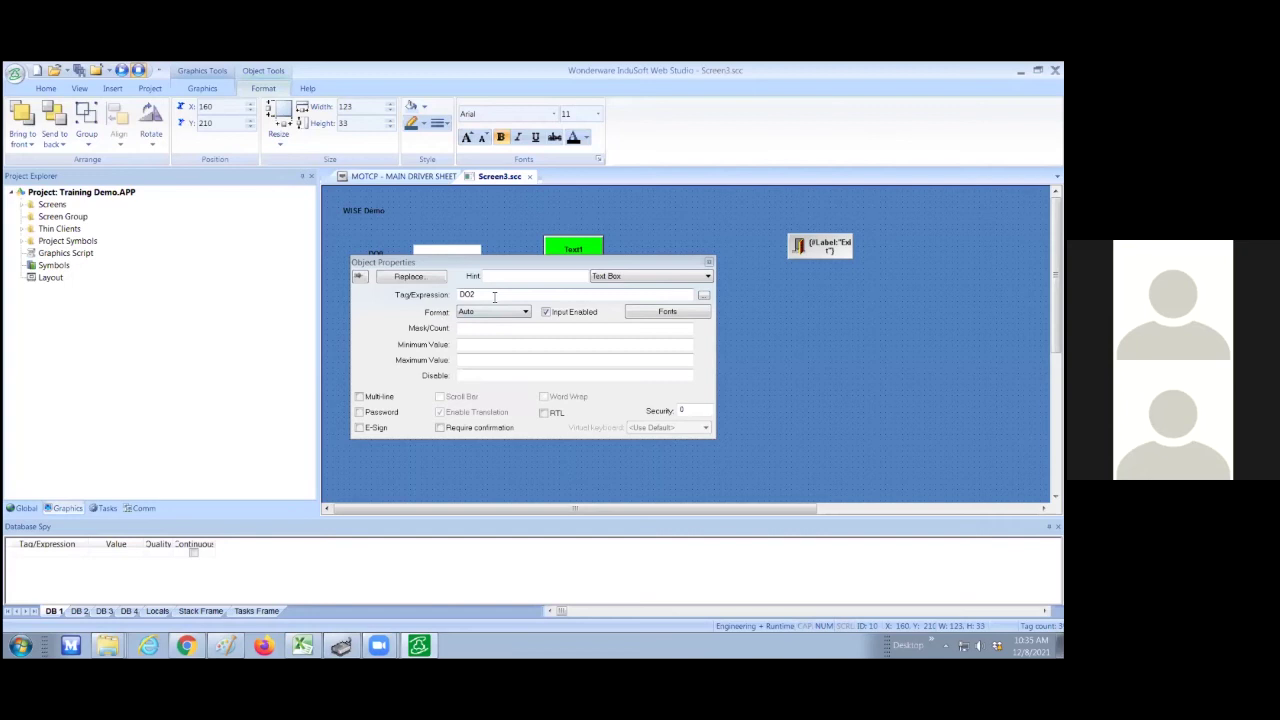
click(703, 295)
double_click(442, 309)
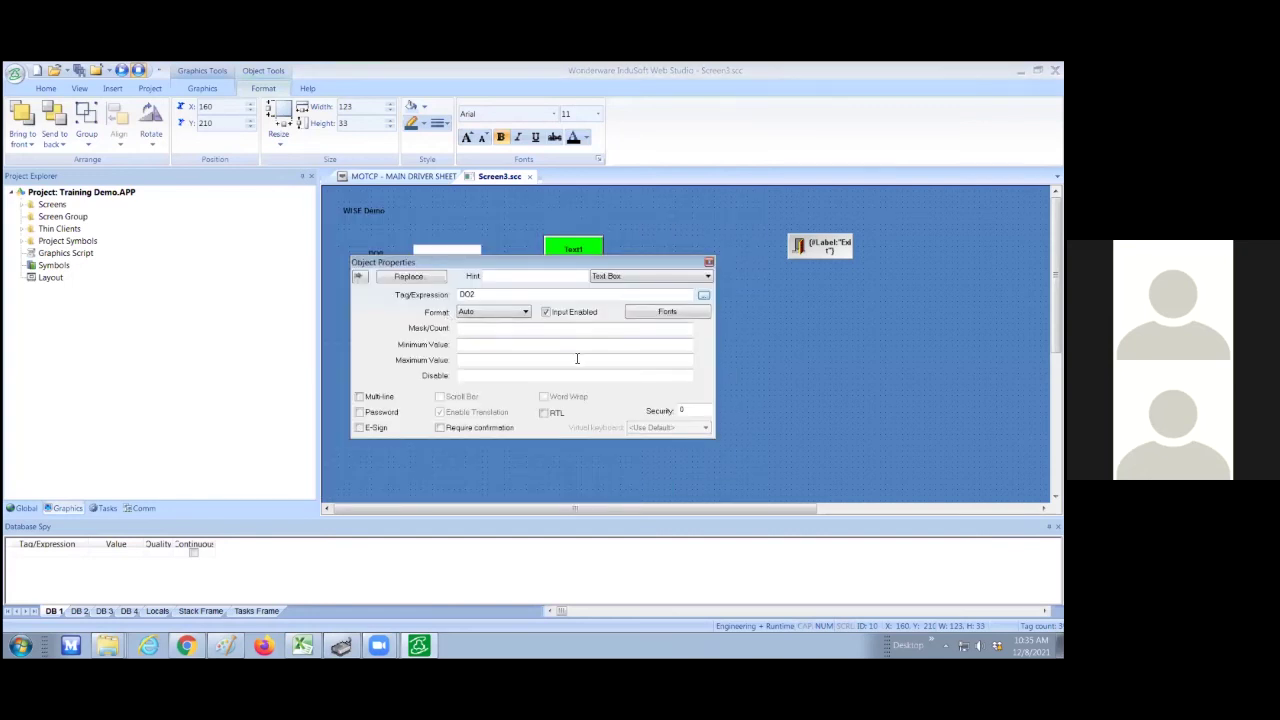
click(708, 262)
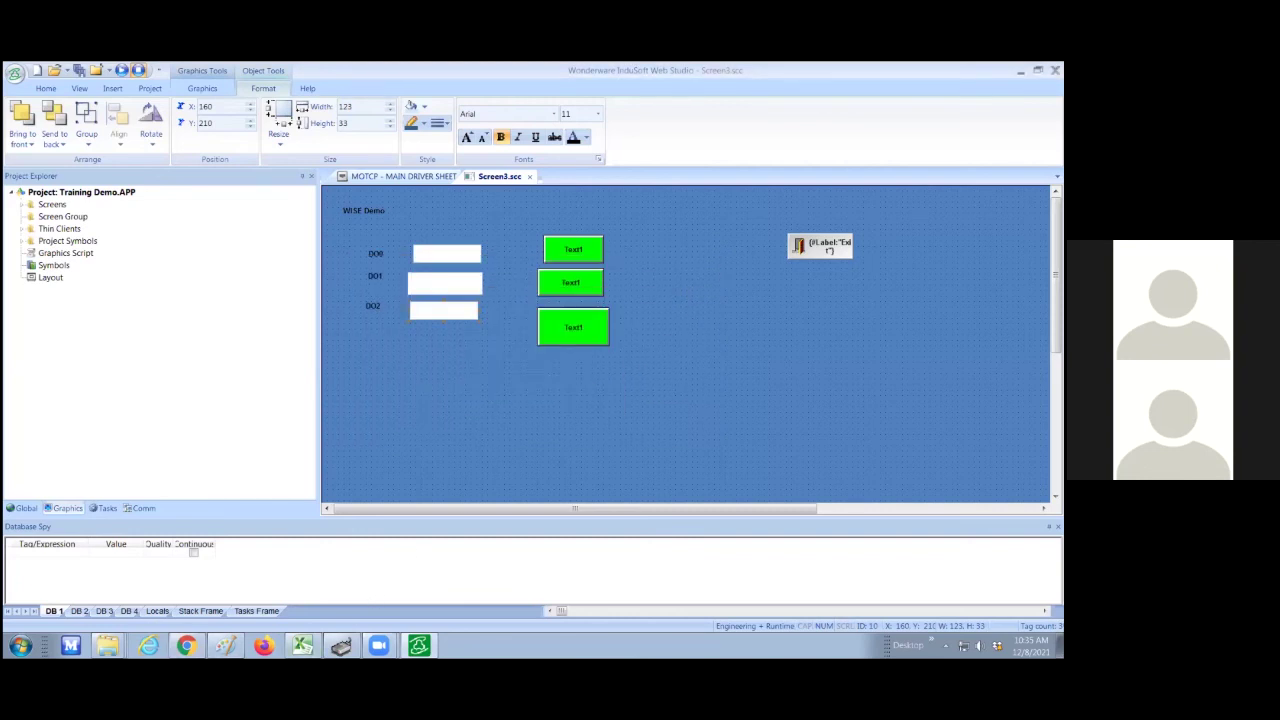
- Switch to the WISE Channel Status page in Chrome, turn DO Channel2 ON, and return to InduSoft Web Studio
click(188, 644)
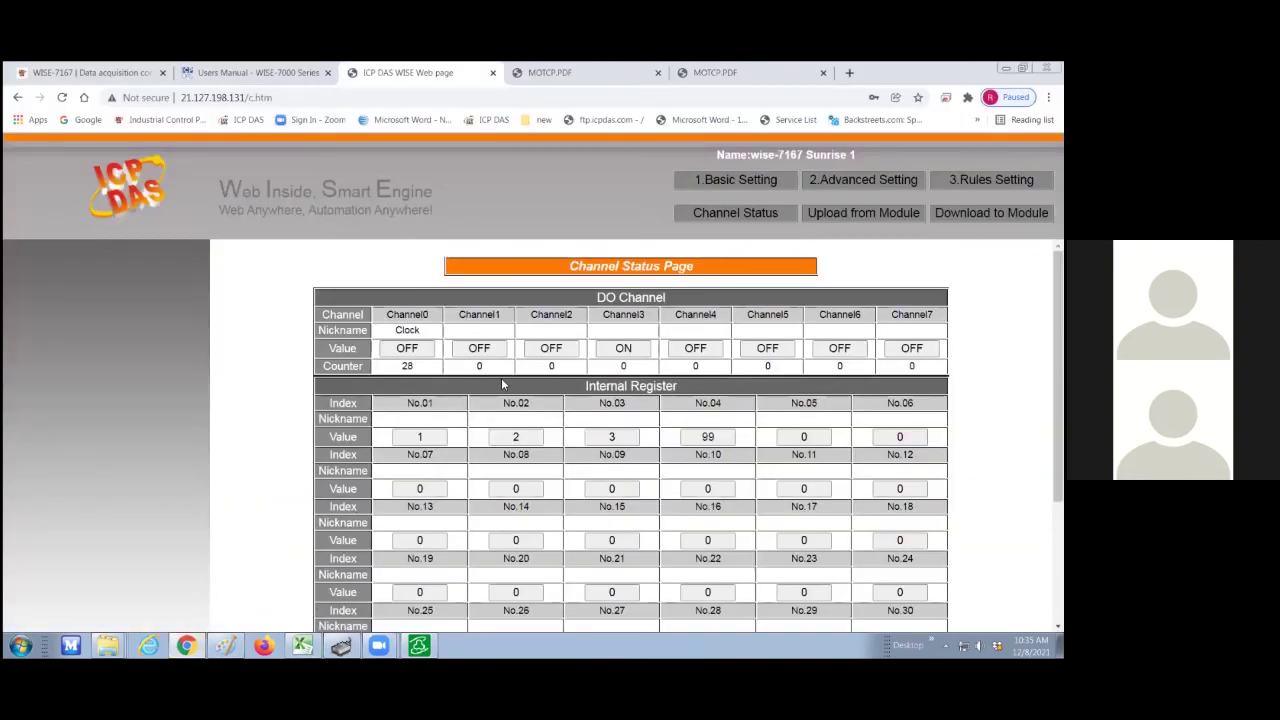
click(551, 349)
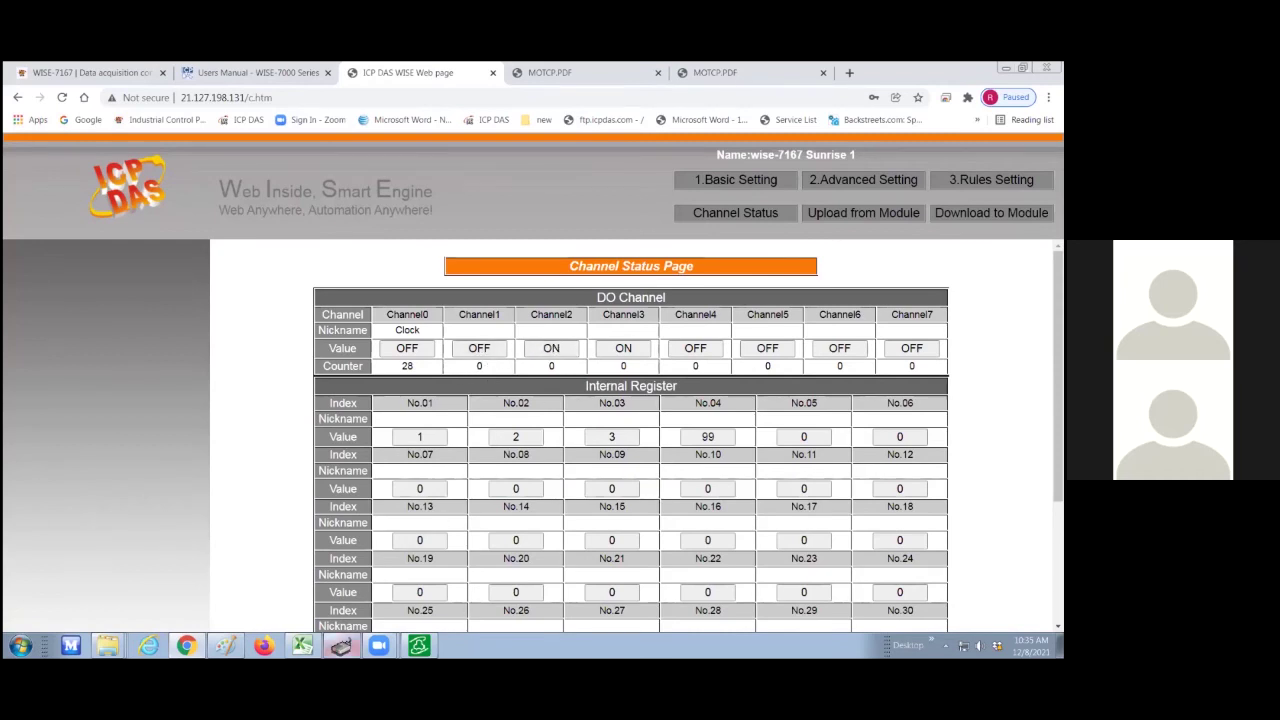
click(419, 645)
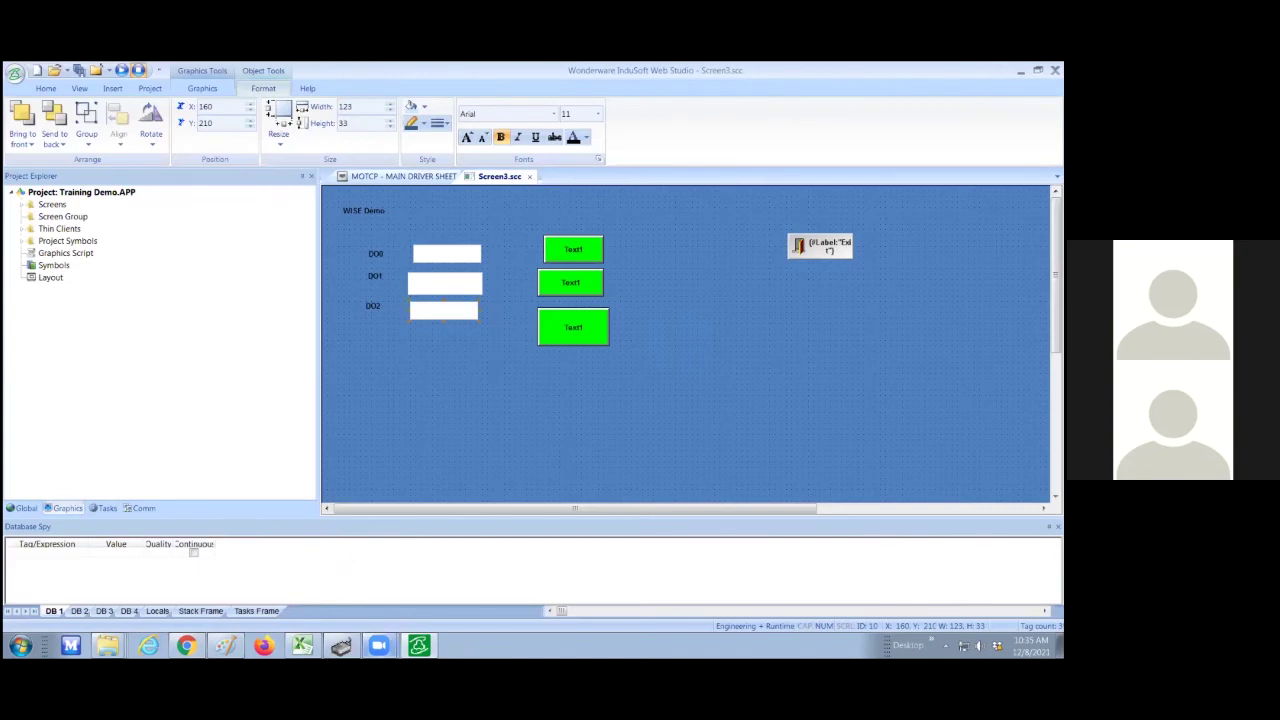
click(419, 645)
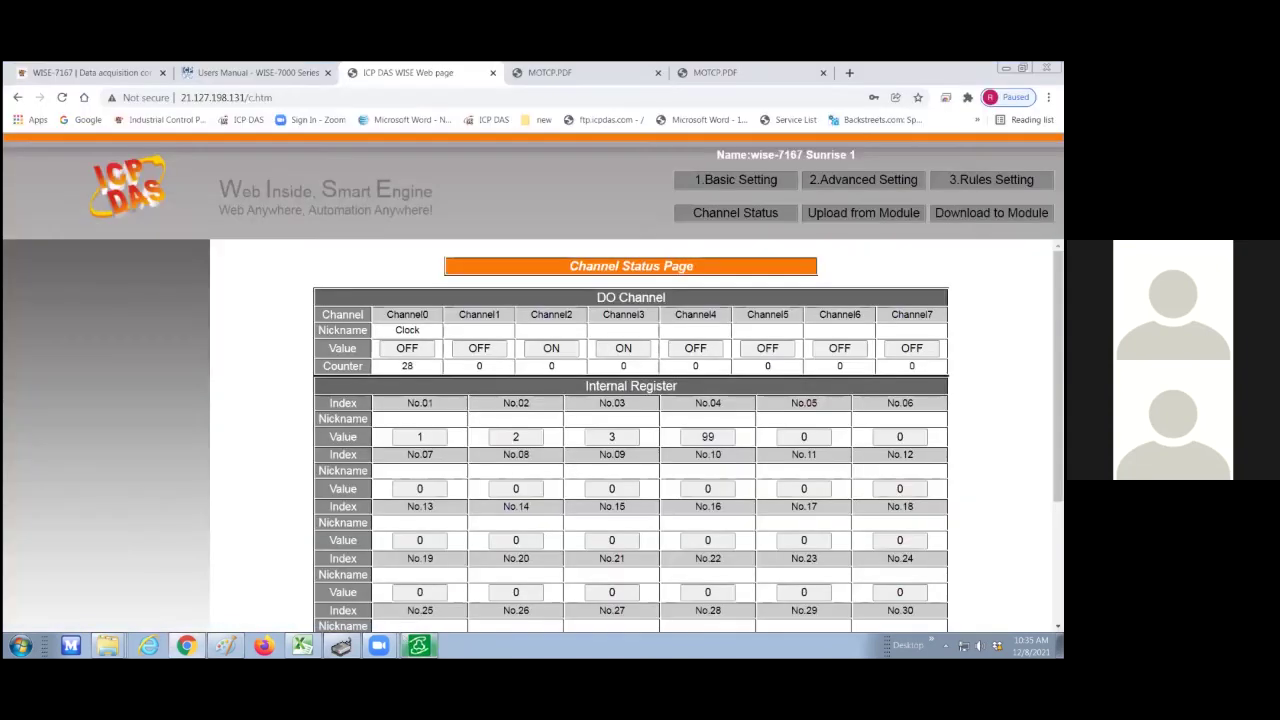
click(405, 635)
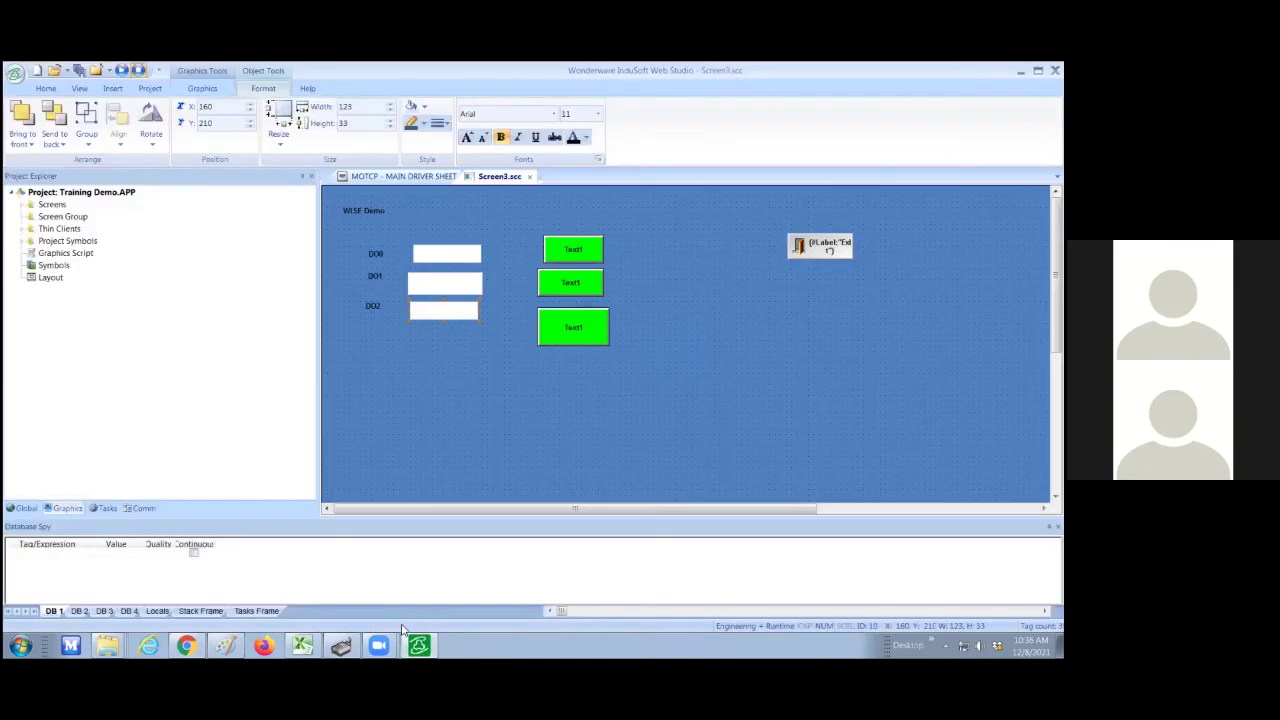
- Run the project again, decline the exit request, and test the DO0 and DO1 pushbuttons
click(119, 71)
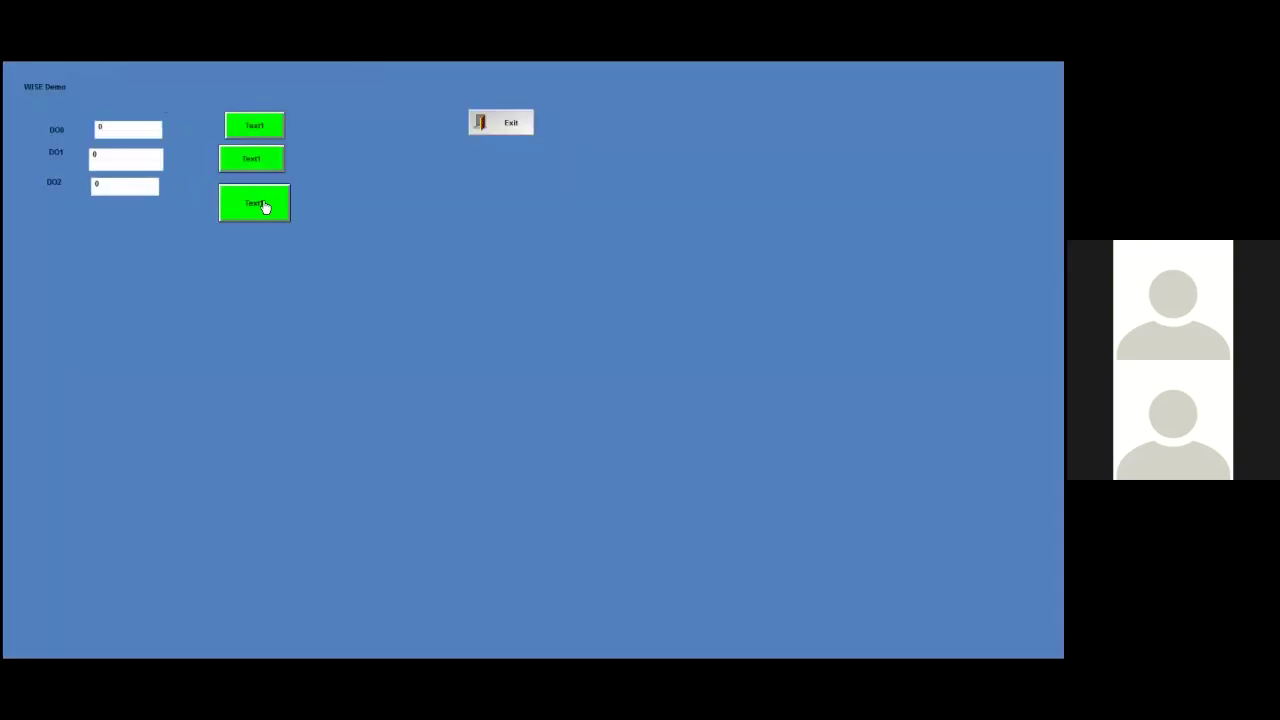
key(Return)
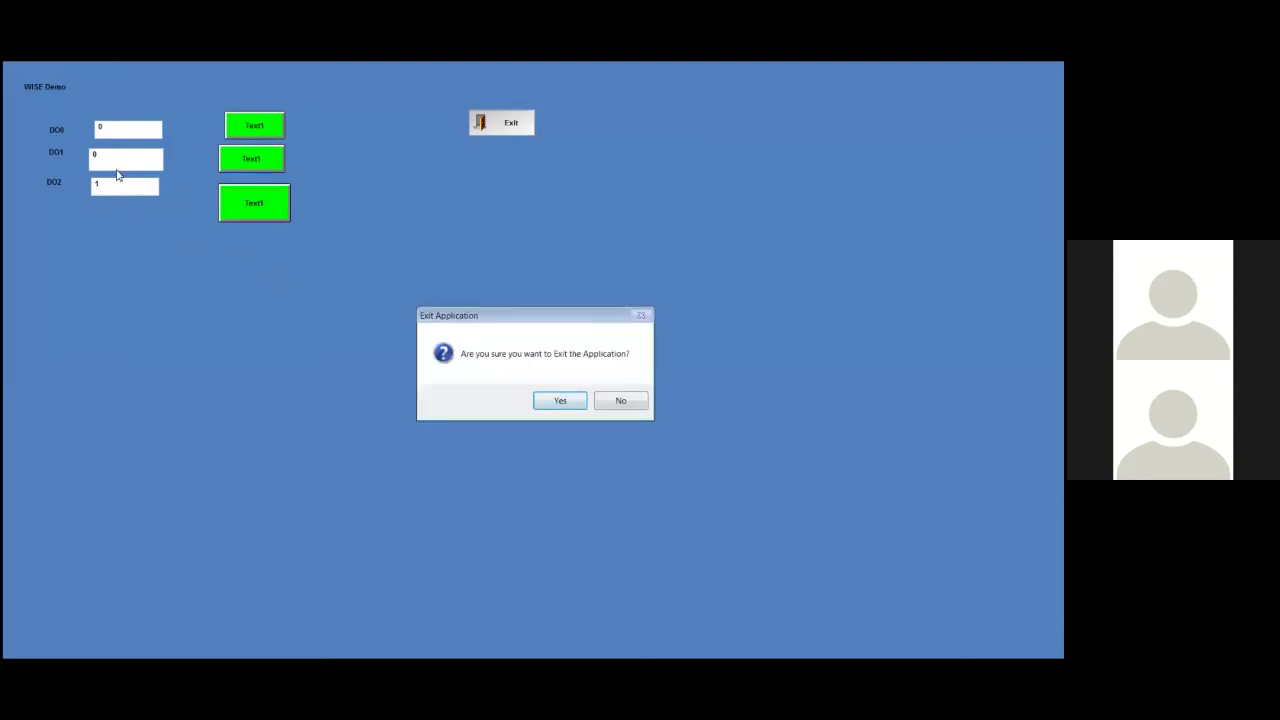
click(620, 401)
click(254, 131)
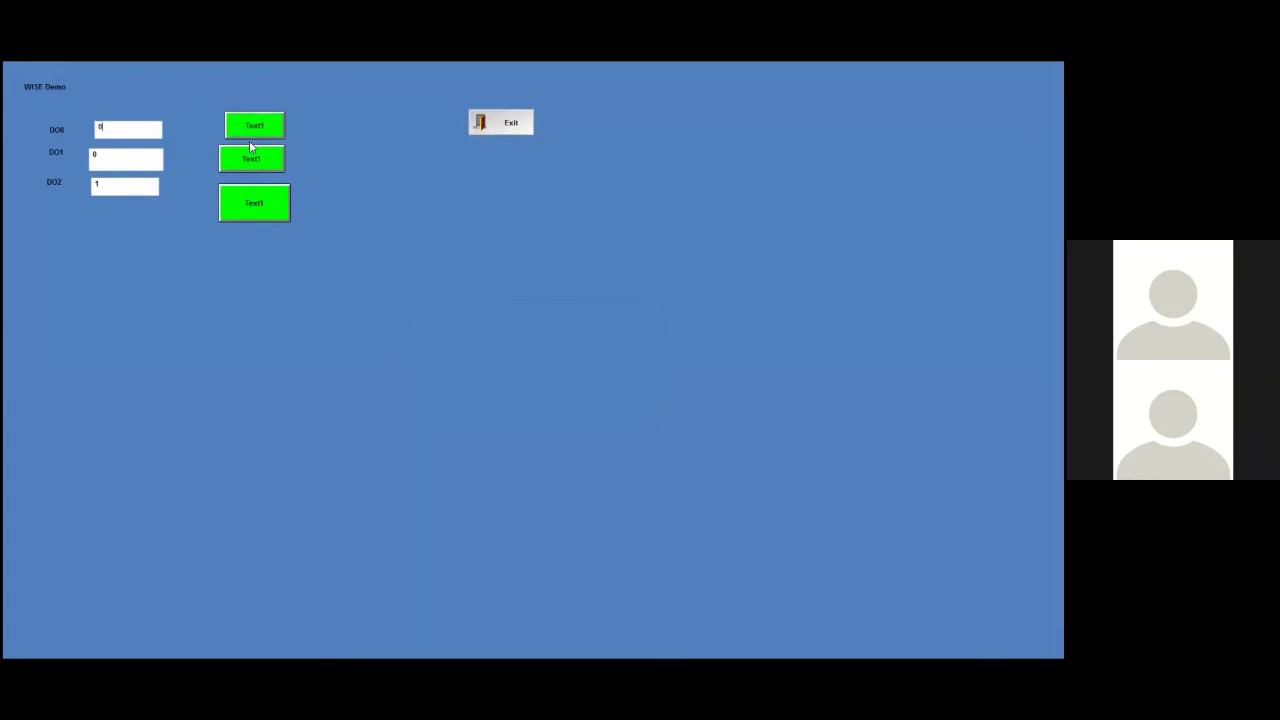
click(251, 155)
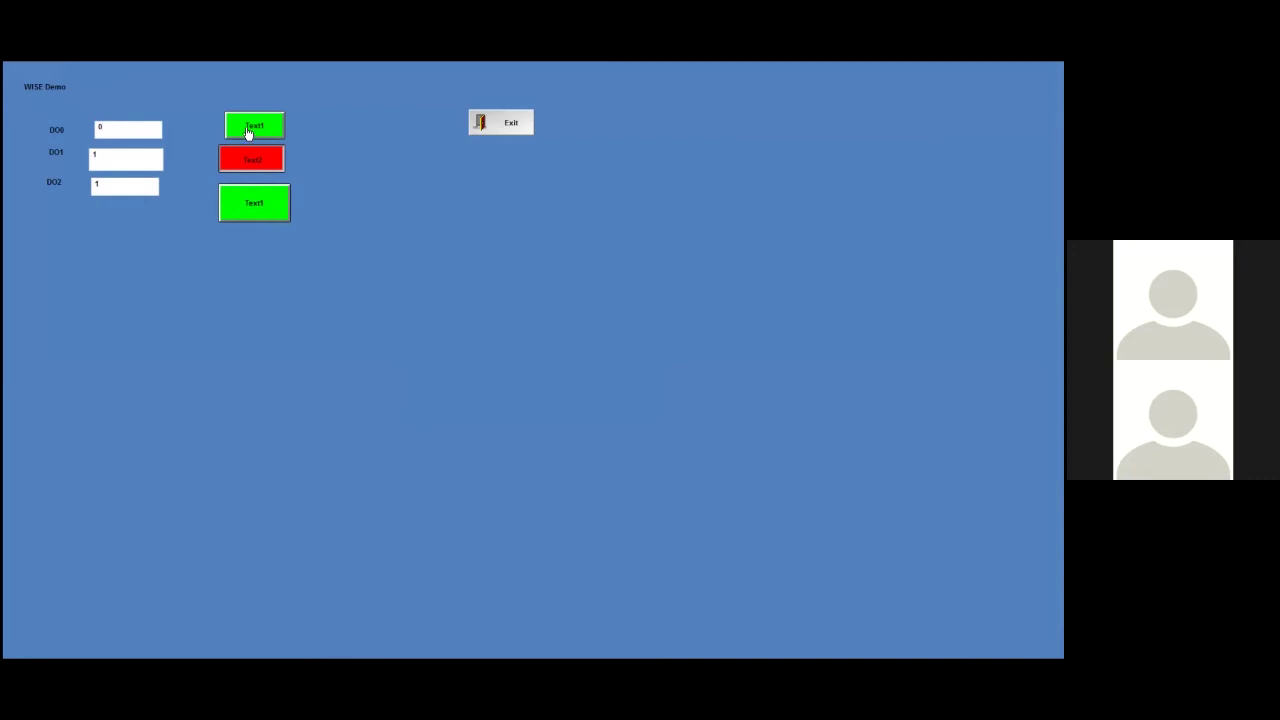
click(248, 131)
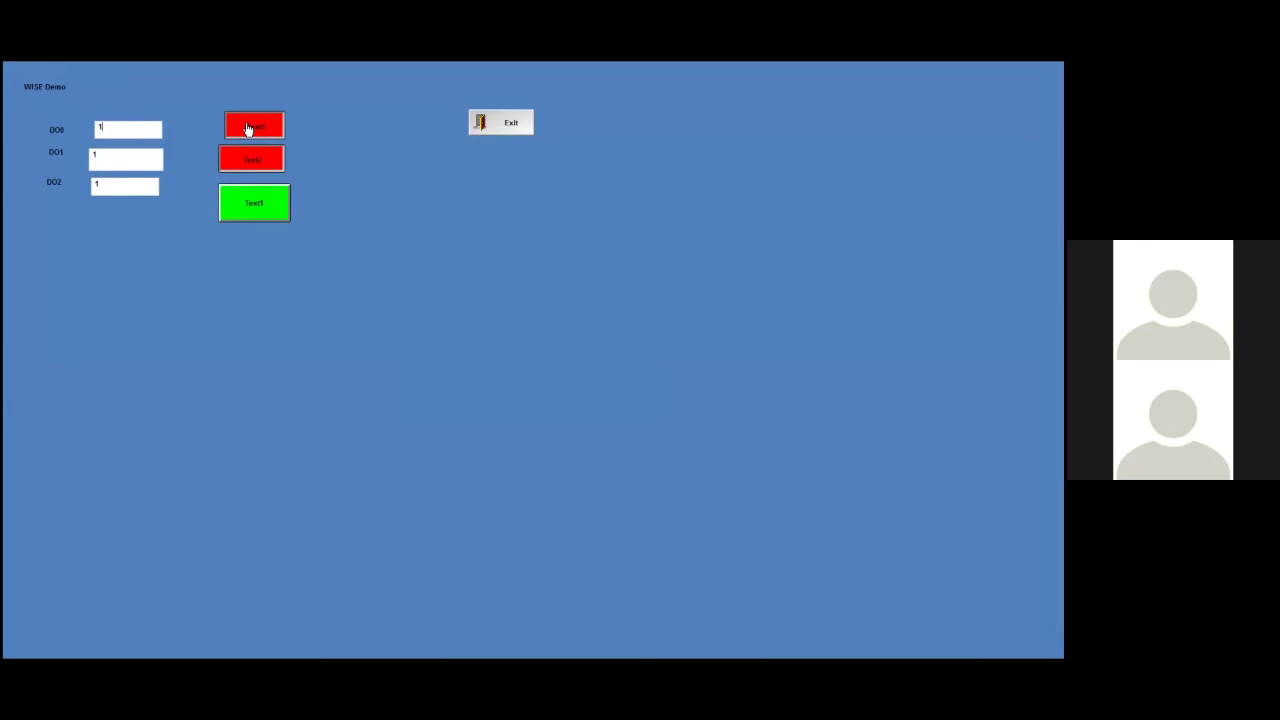
click(248, 129)
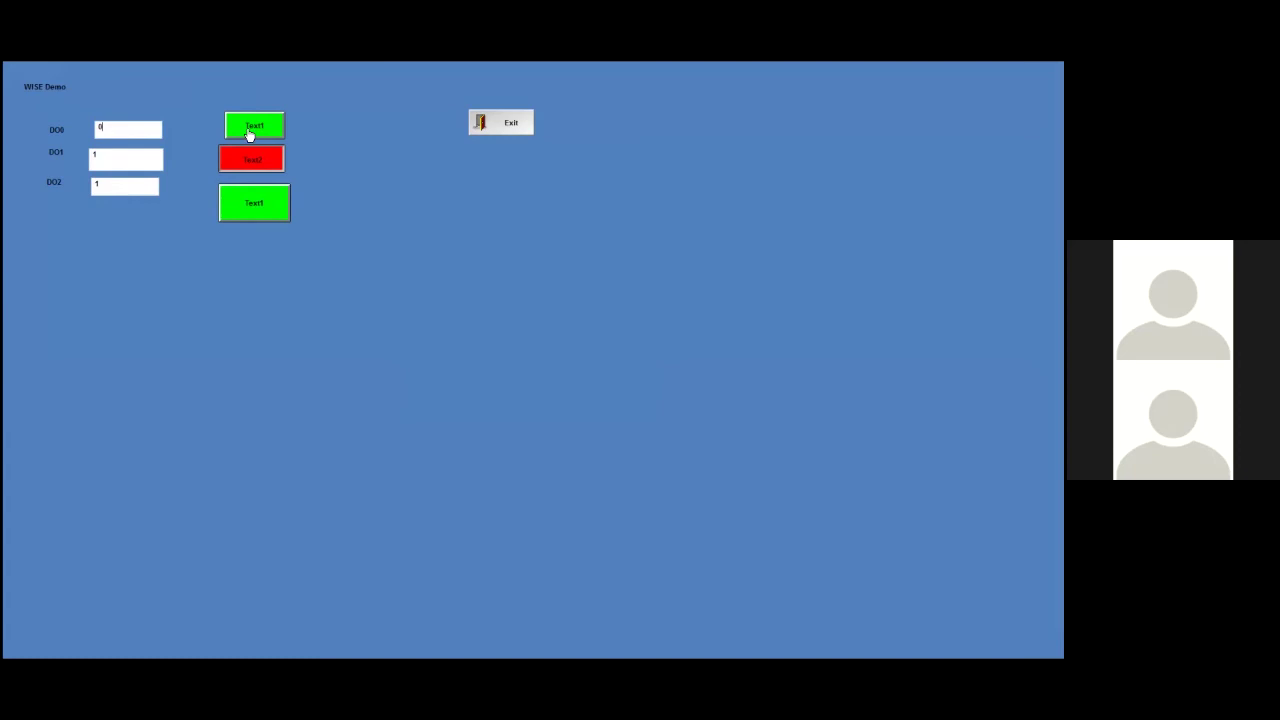
- Toggle the Maintained DO1 pushbutton on and off repeatedly to test its effect on the DO1 value
click(252, 160)
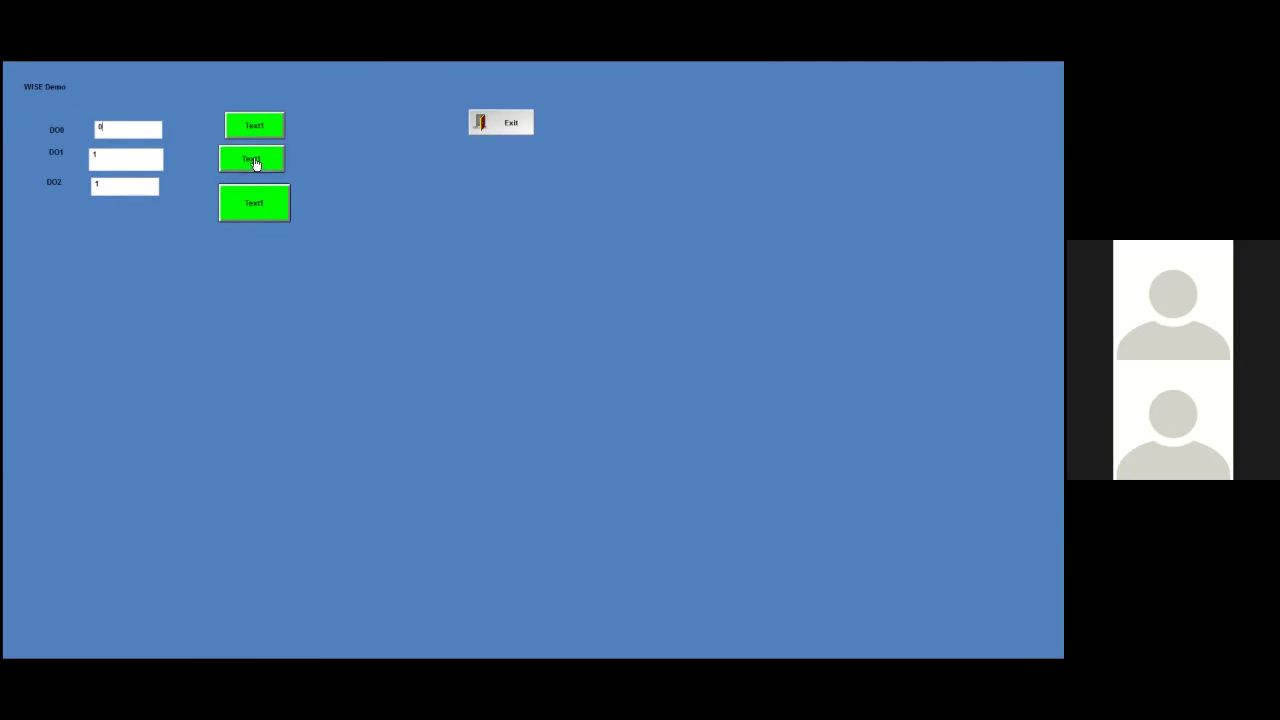
click(254, 163)
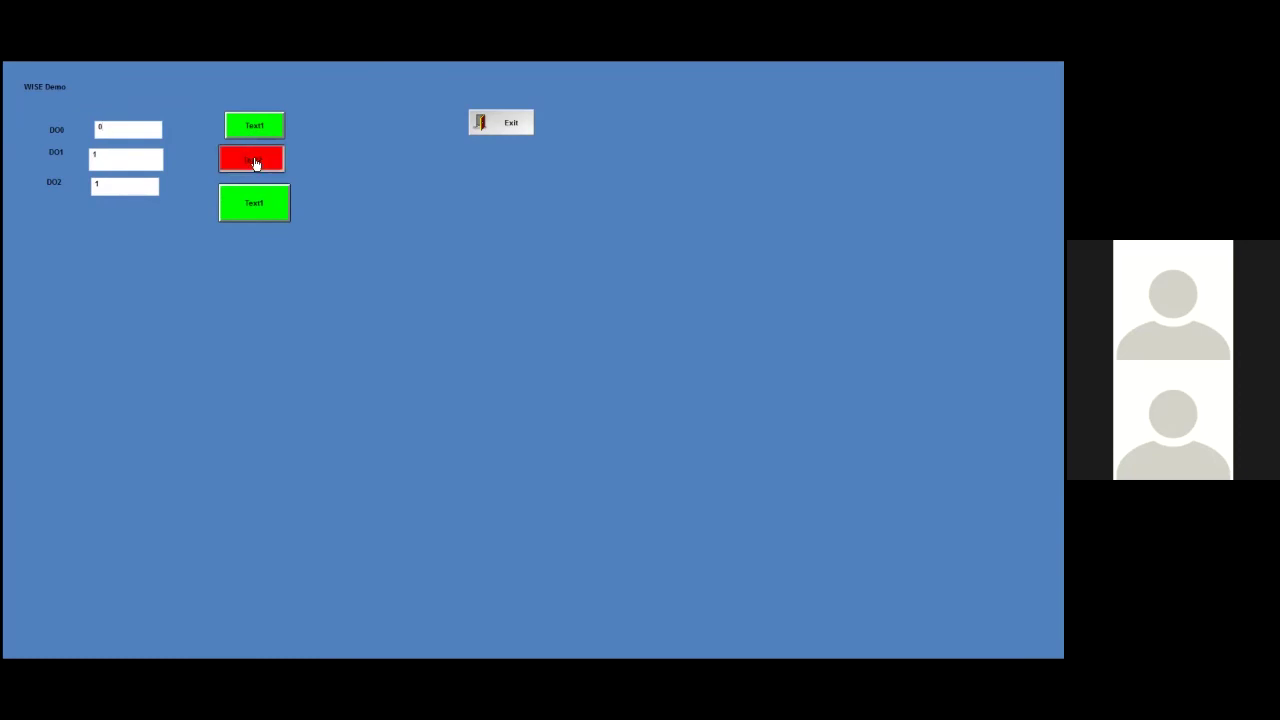
click(255, 164)
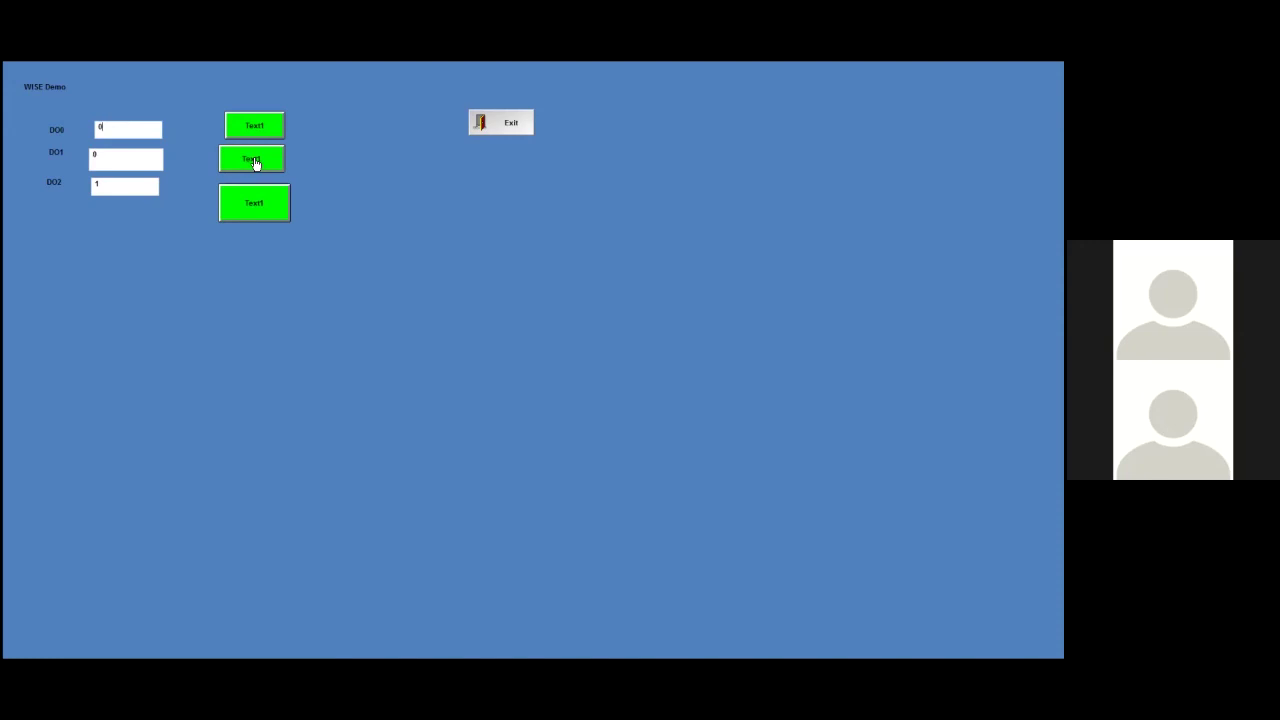
click(255, 164)
click(255, 164)
click(255, 164)
click(255, 164)
- Test the Latched DO2 pushbutton and exit the running application
click(254, 206)
key(Escape)
click(558, 401)
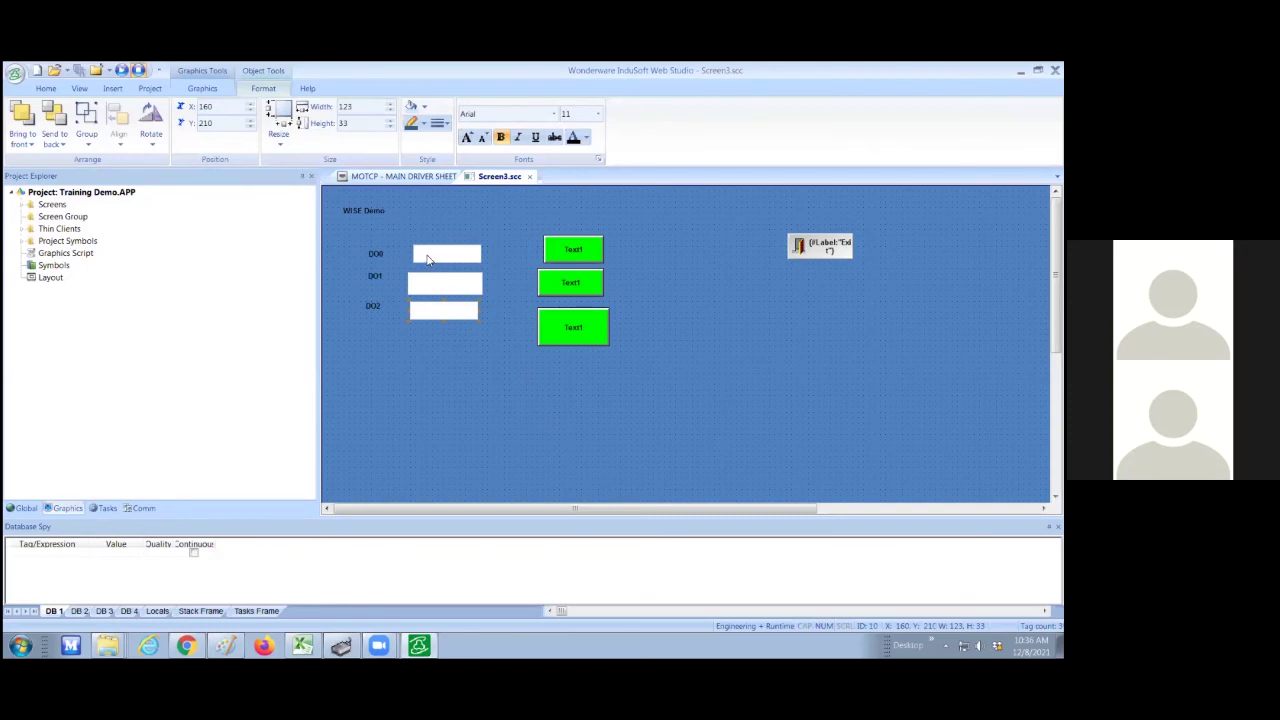
- Insert a new Trend worksheet in the project's tasks
click(107, 508)
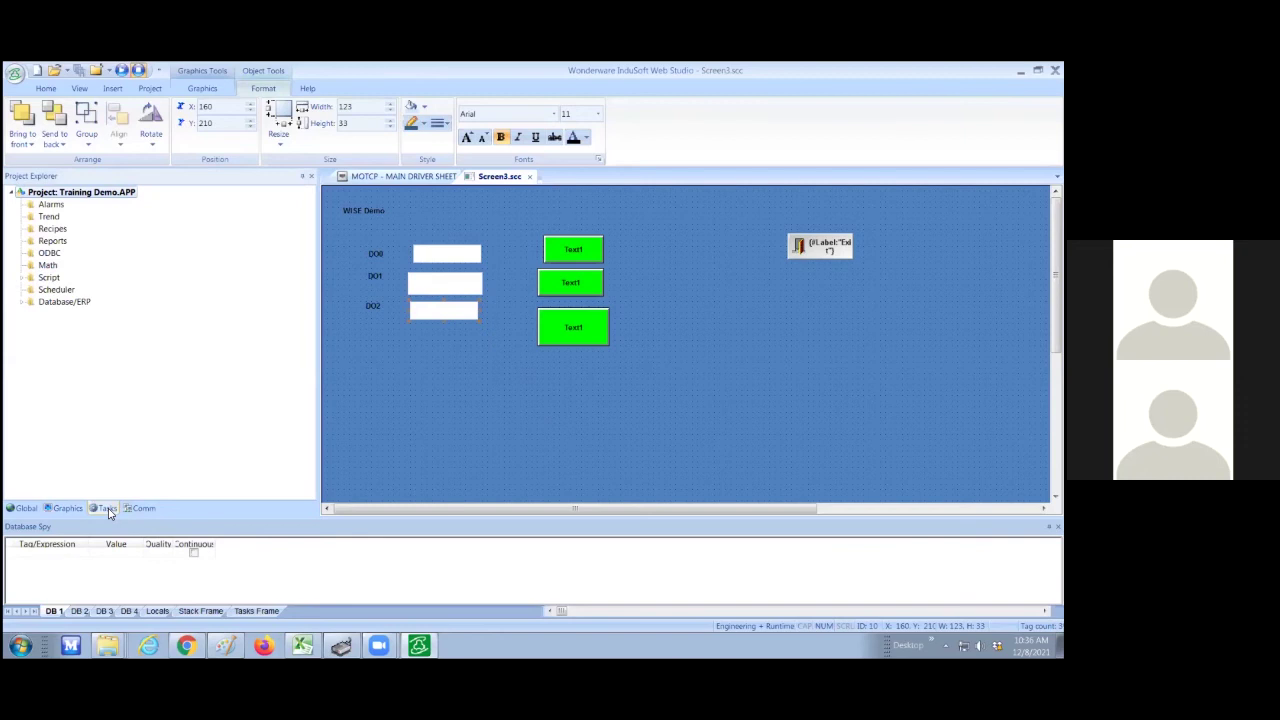
click(32, 218)
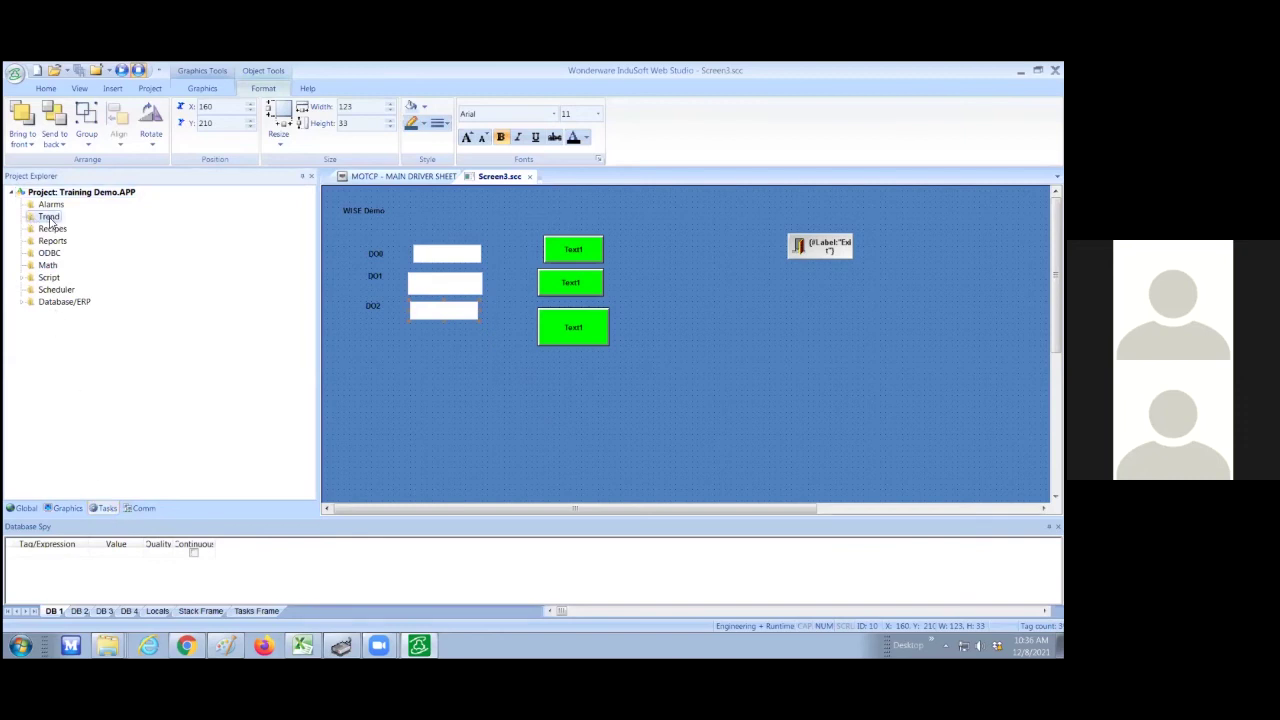
right_click(50, 222)
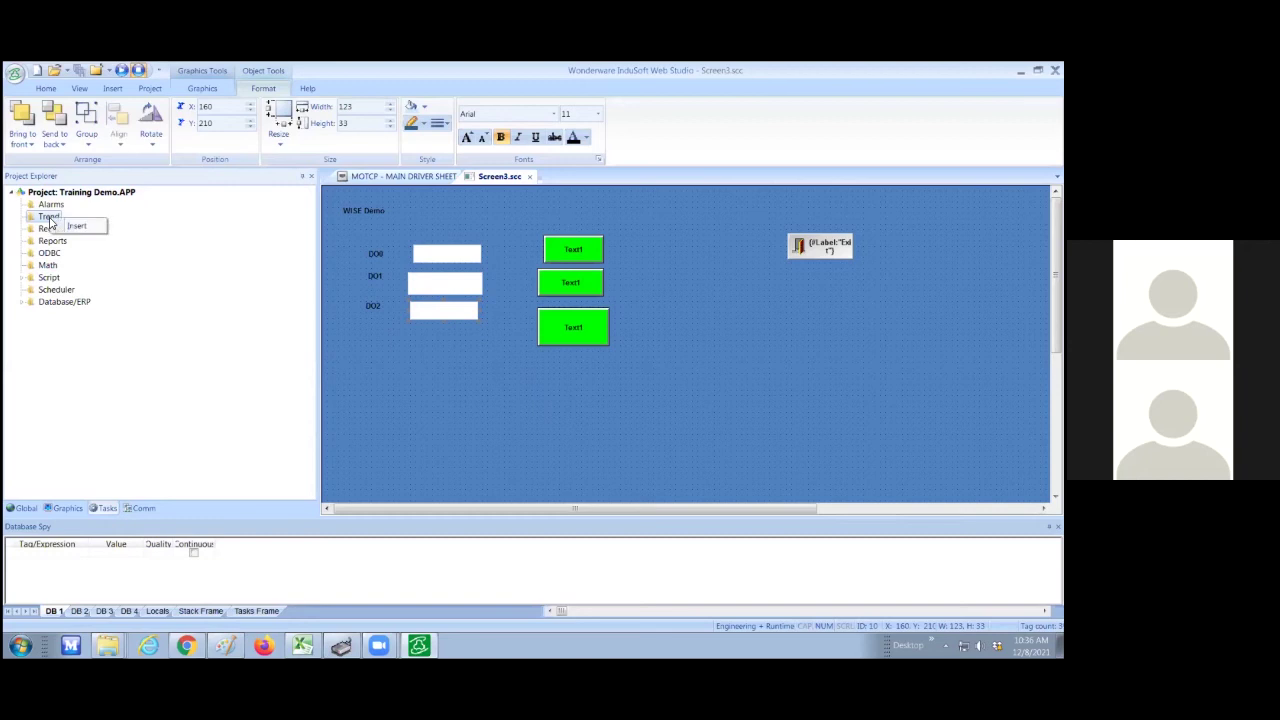
click(82, 229)
- Add the tags DO0, Do1 and DO2 as three rows of the trend worksheet
click(405, 320)
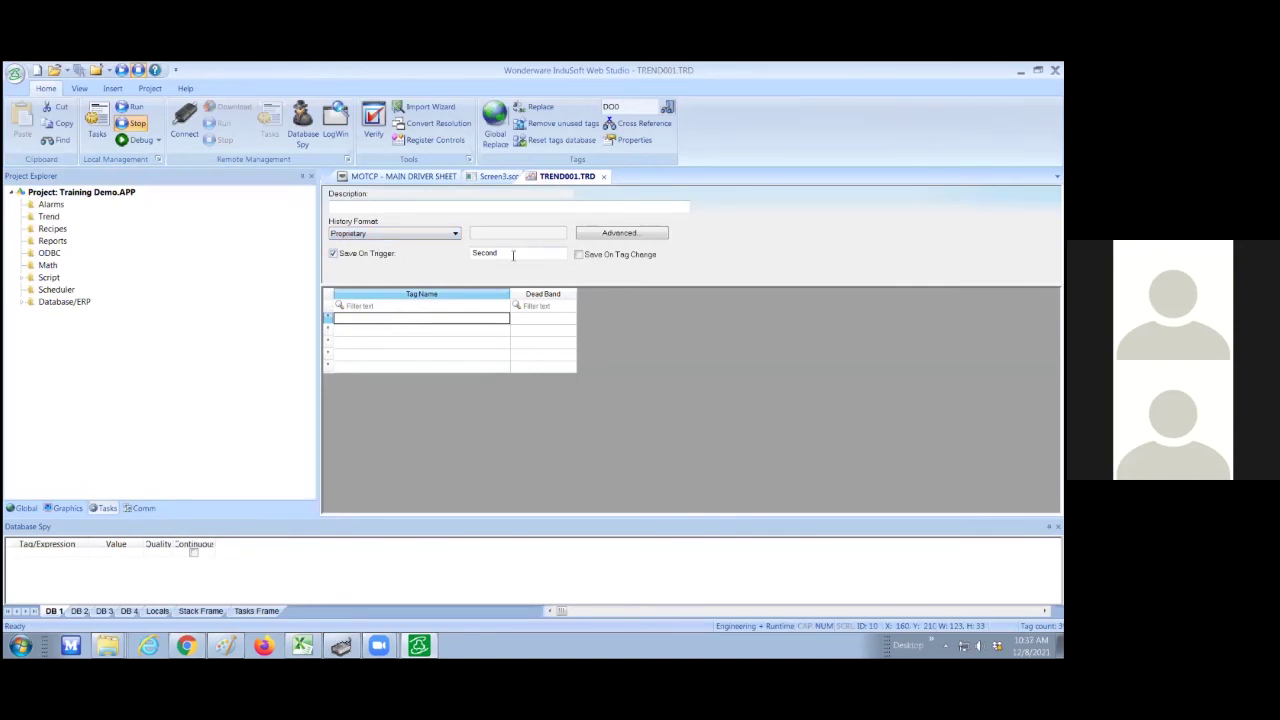
text(DO00)
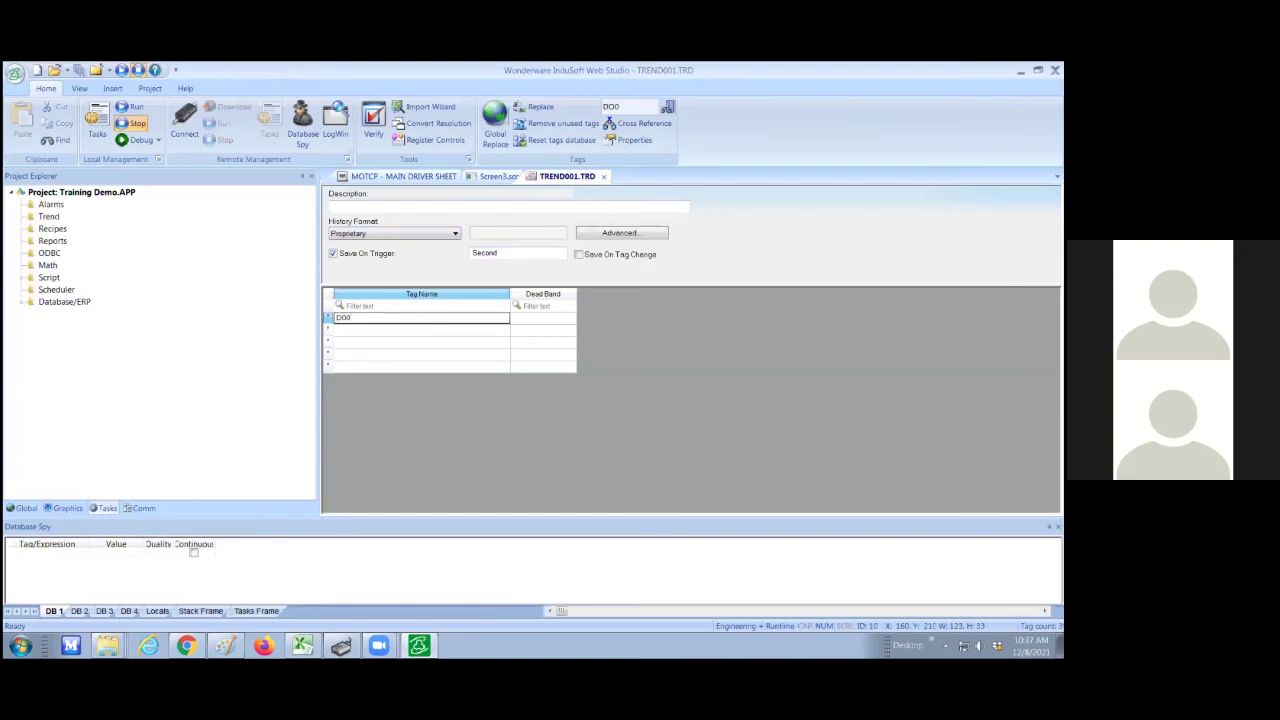
click(341, 335)
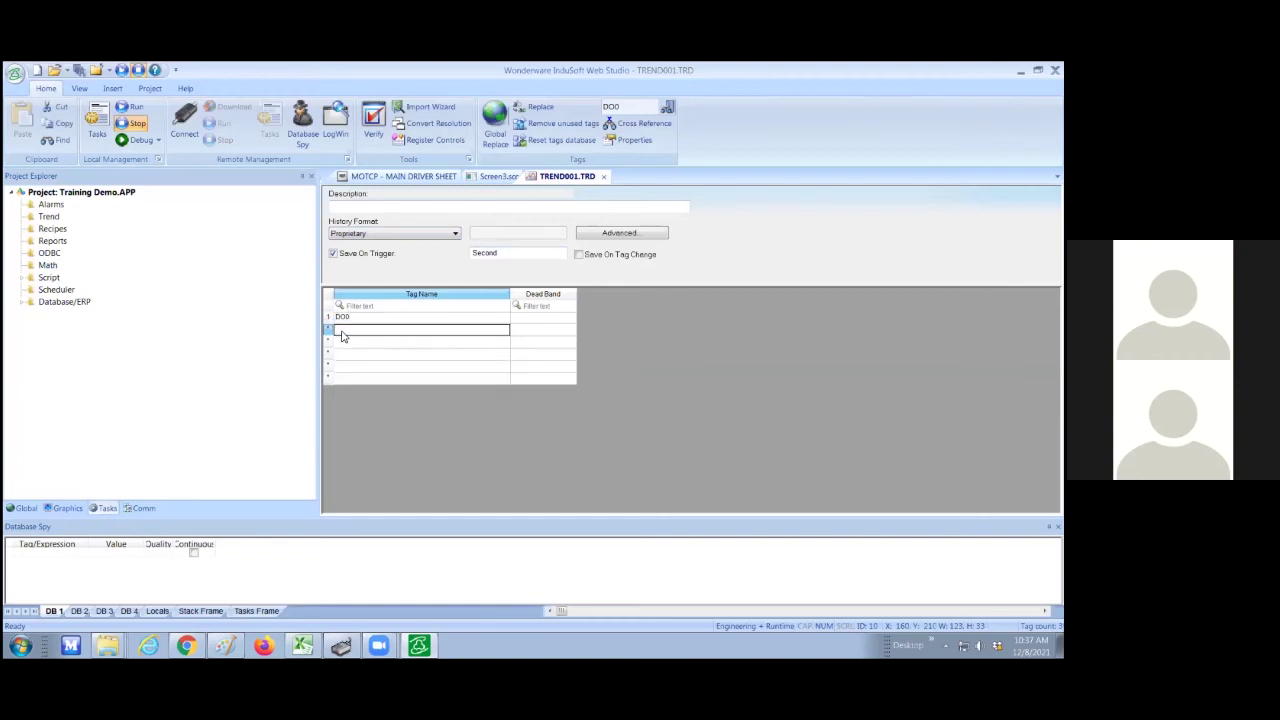
text(DO)
key(BackSpace)
text(o1)
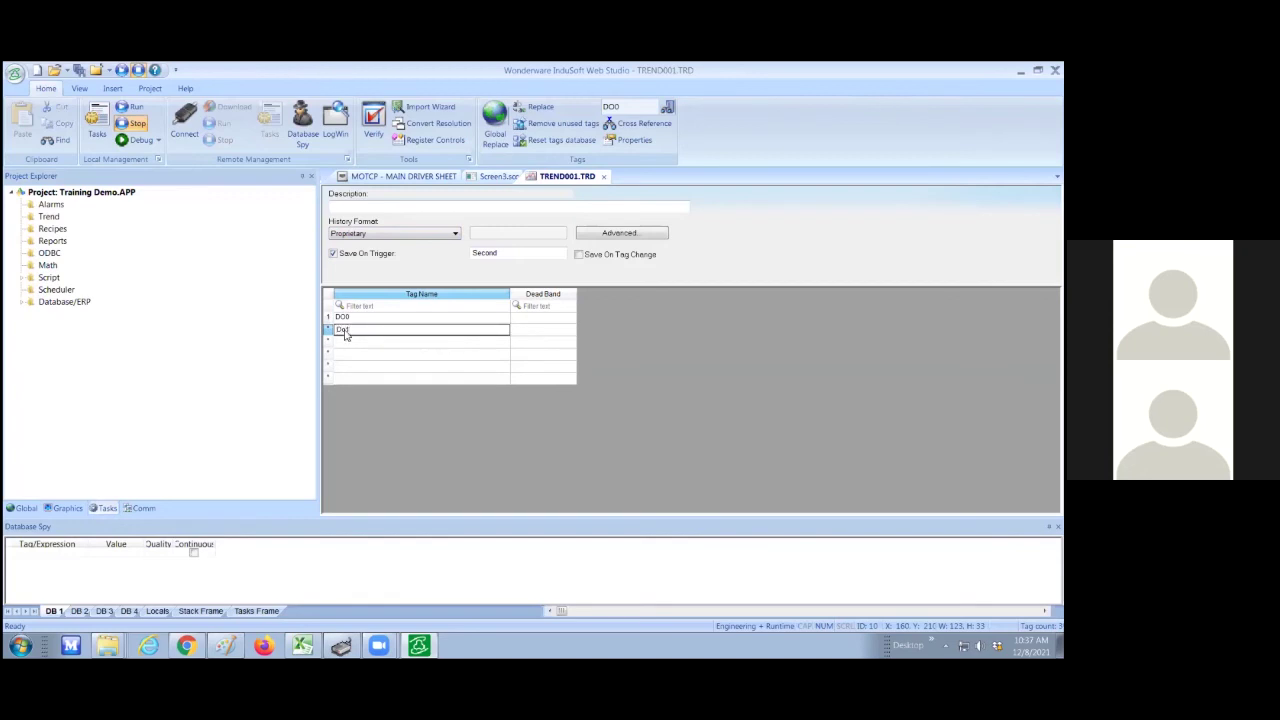
click(348, 346)
text(DO2)
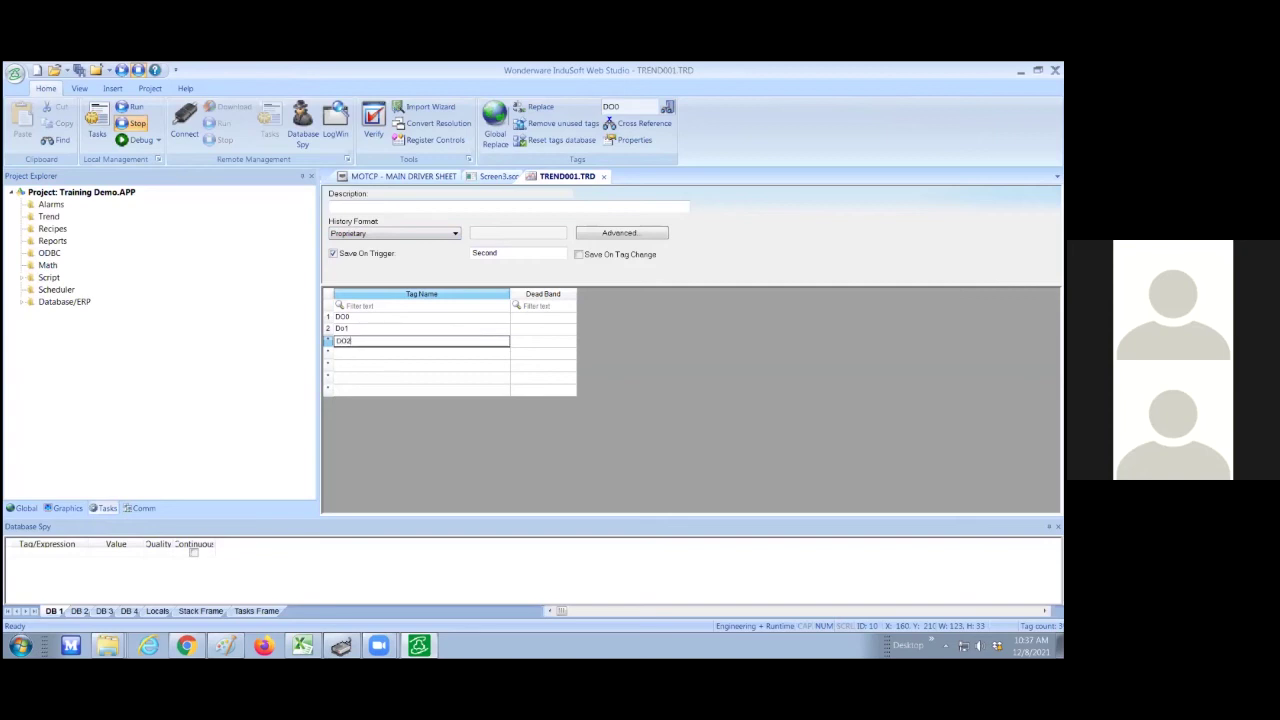
click(349, 352)
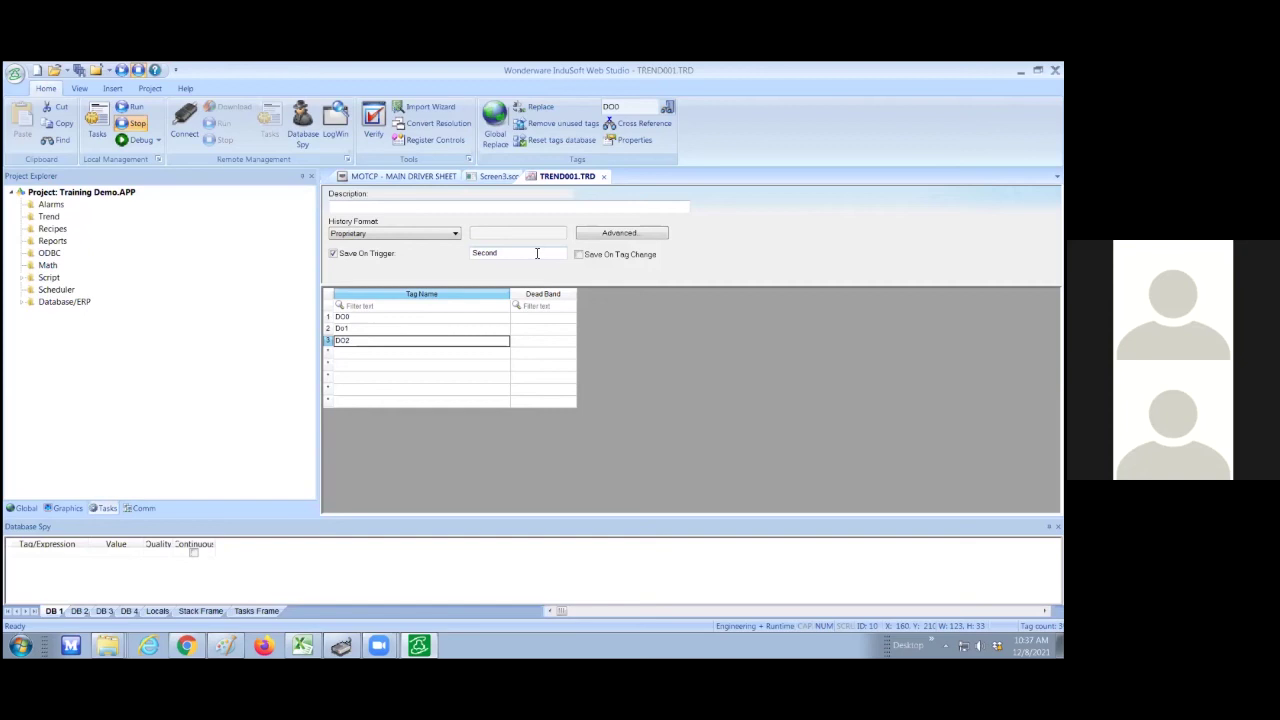
- Keep the Proprietary history format, describe the trend worksheet as Data, and save it as sheet number 1
click(455, 234)
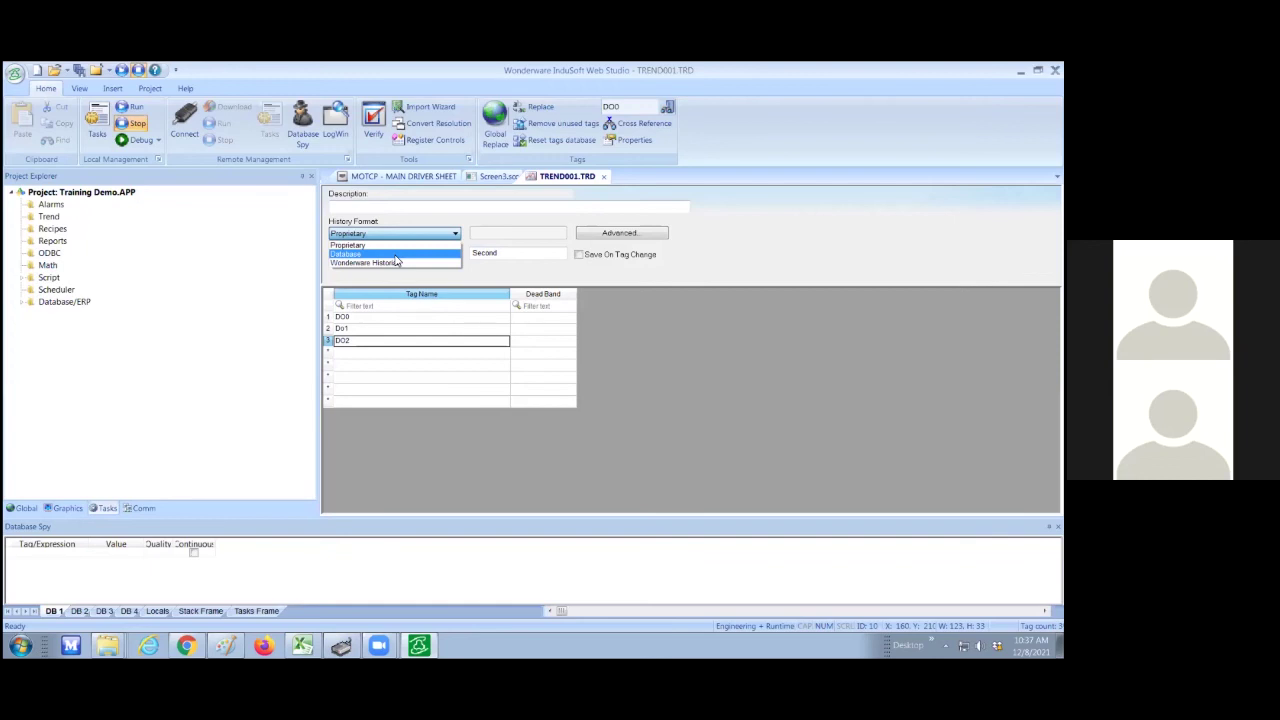
click(368, 245)
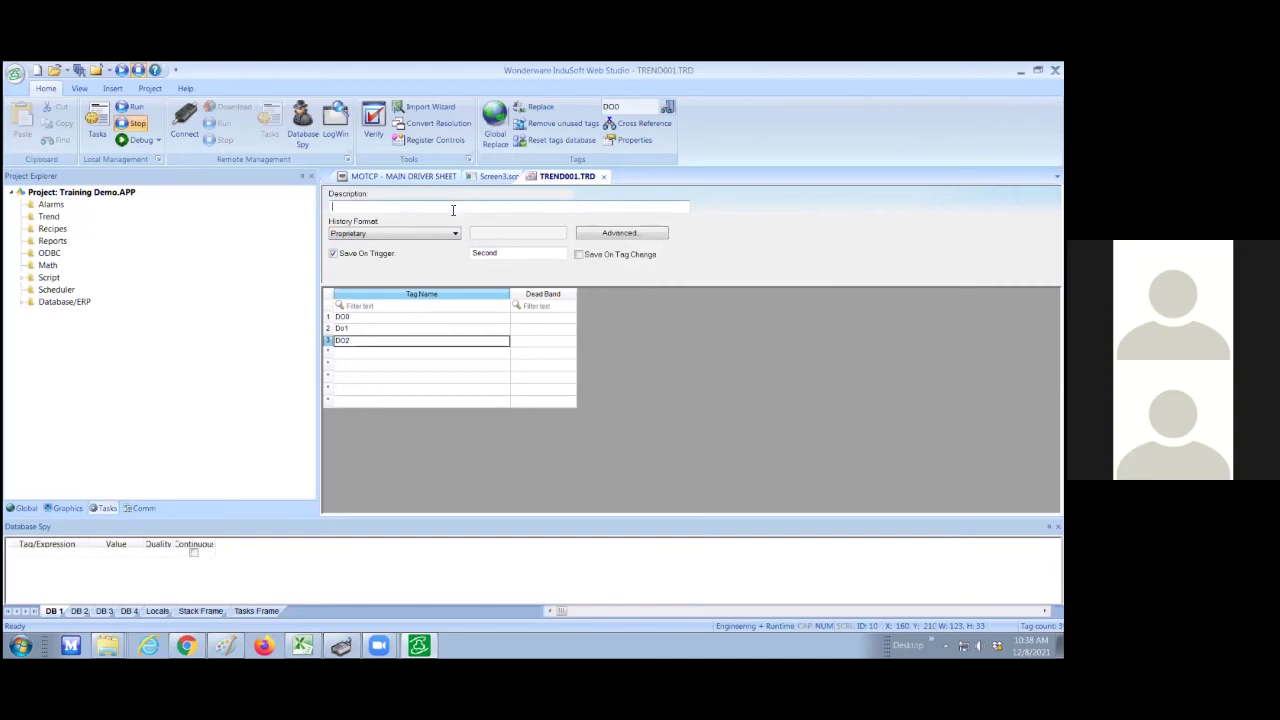
text(Data)
click(15, 75)
click(47, 242)
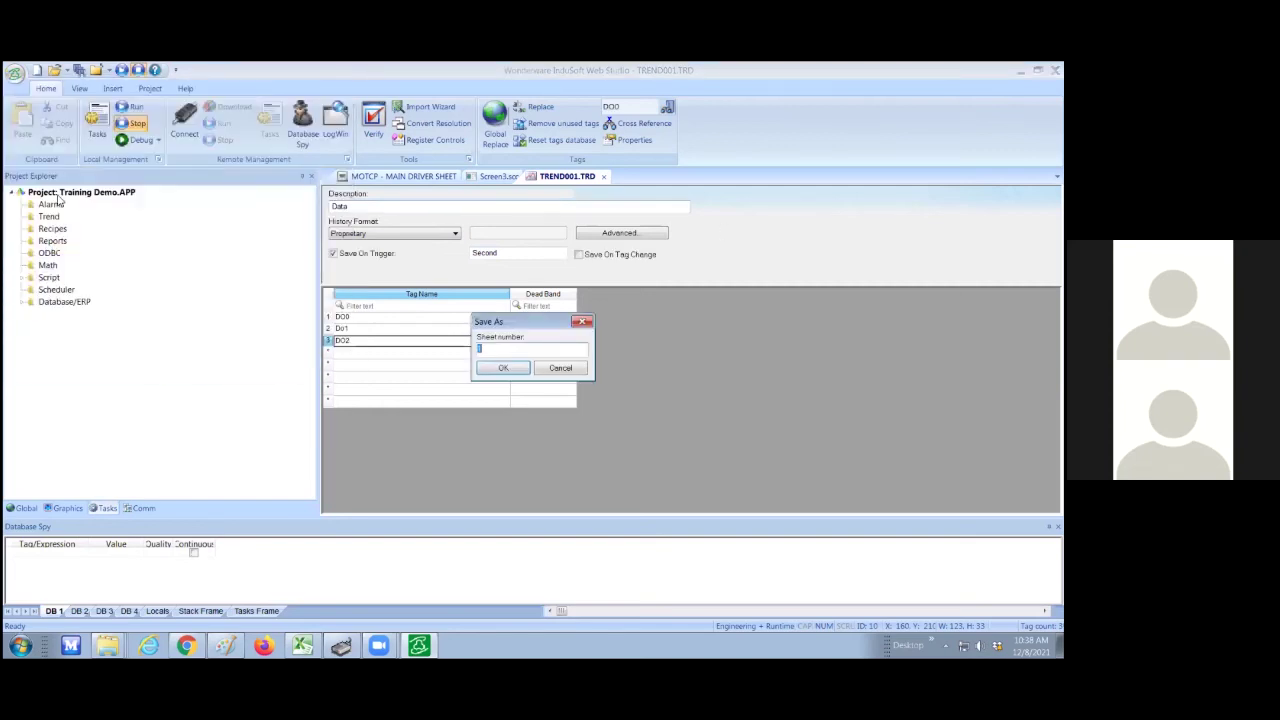
click(502, 369)
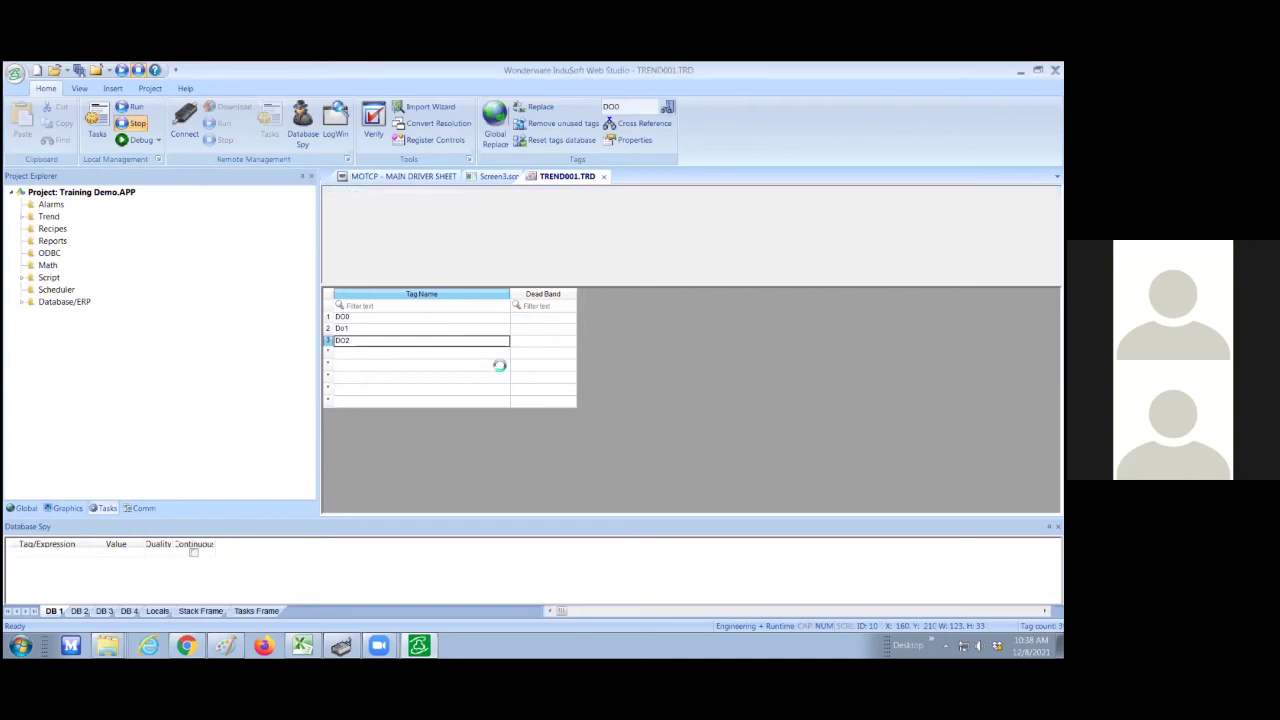
- Run the project, operate the DO0 and DO1 pushbuttons repeatedly to log trend data, and exit the running application
click(121, 71)
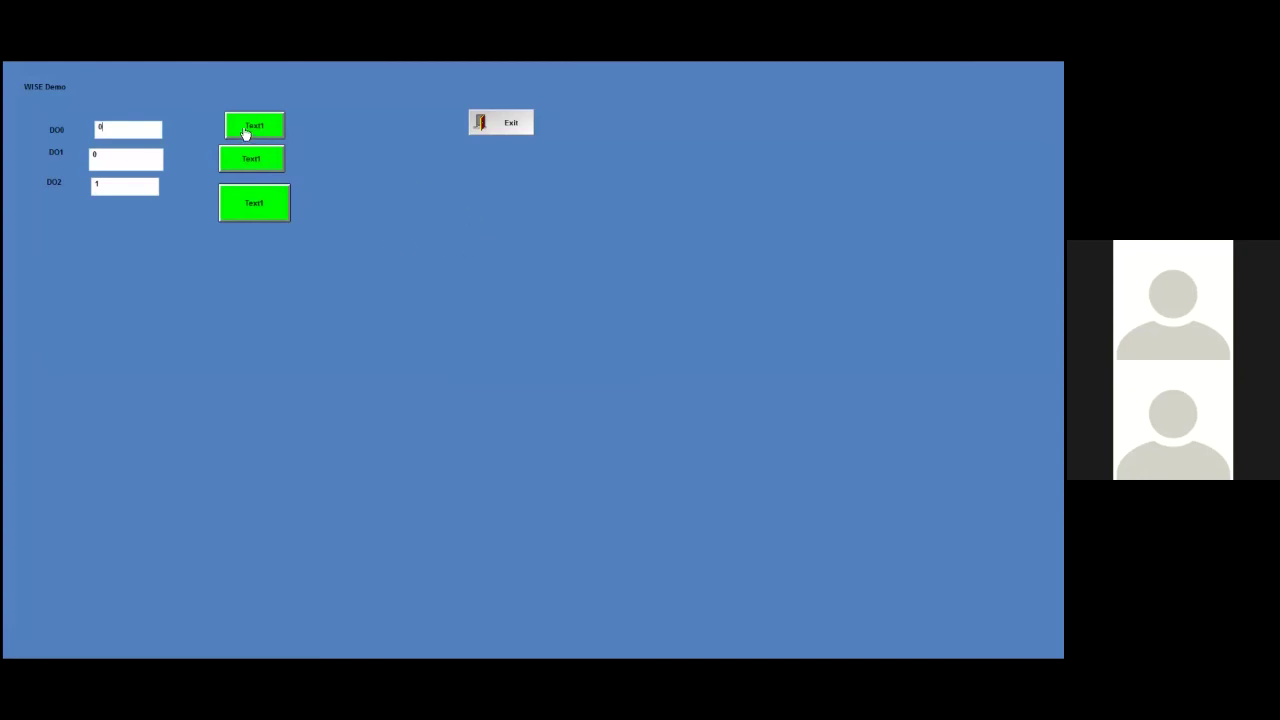
click(248, 129)
click(259, 163)
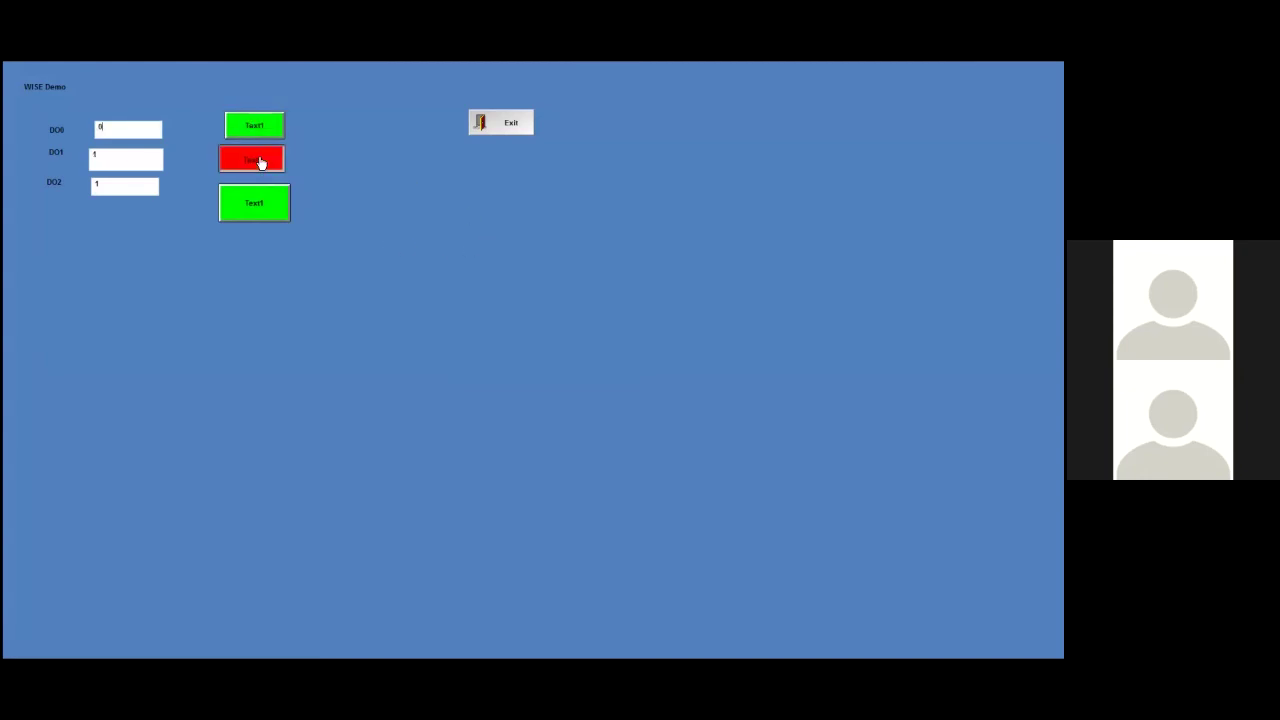
click(255, 128)
click(255, 129)
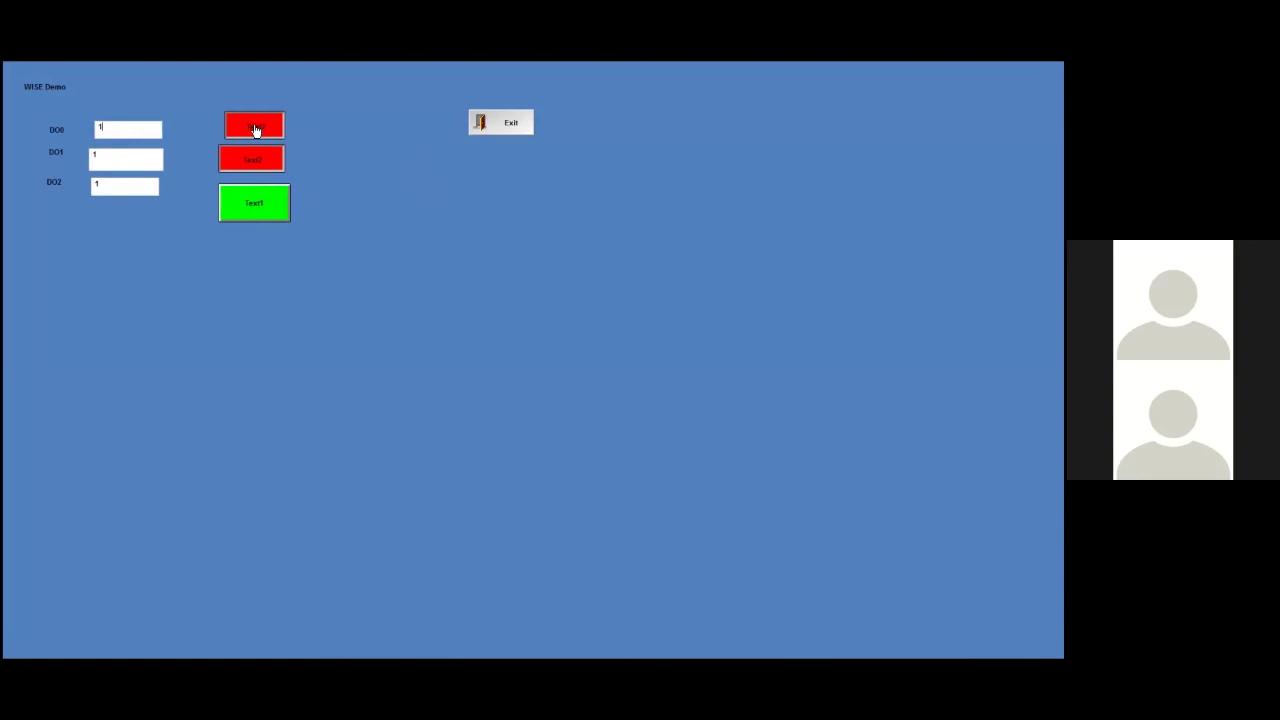
click(255, 129)
click(258, 159)
click(257, 126)
click(261, 159)
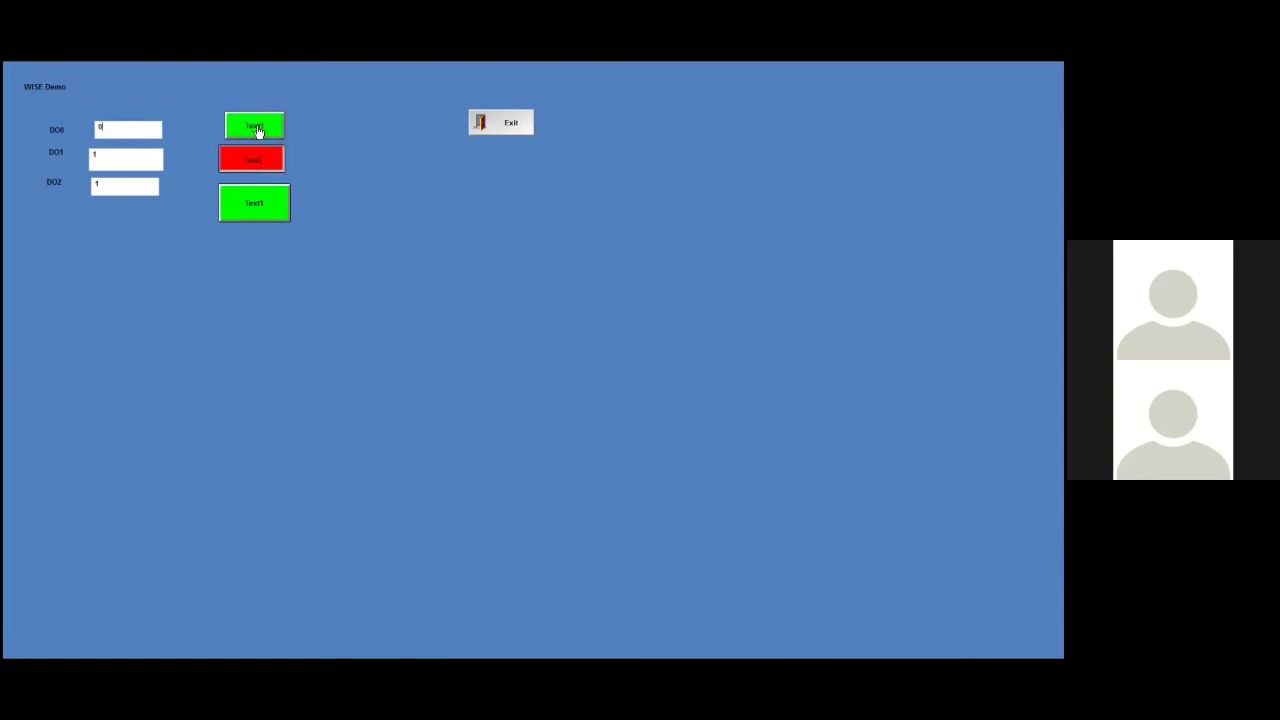
click(262, 160)
click(263, 126)
click(263, 127)
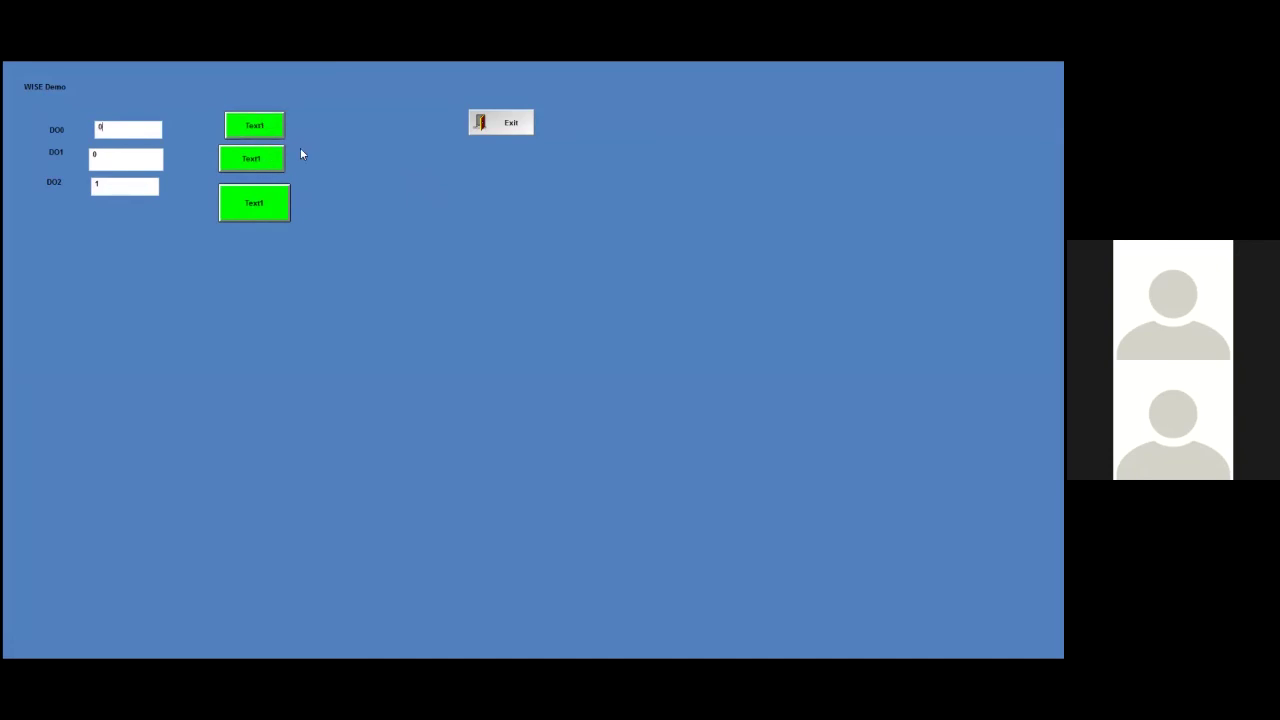
key(alt+F4)
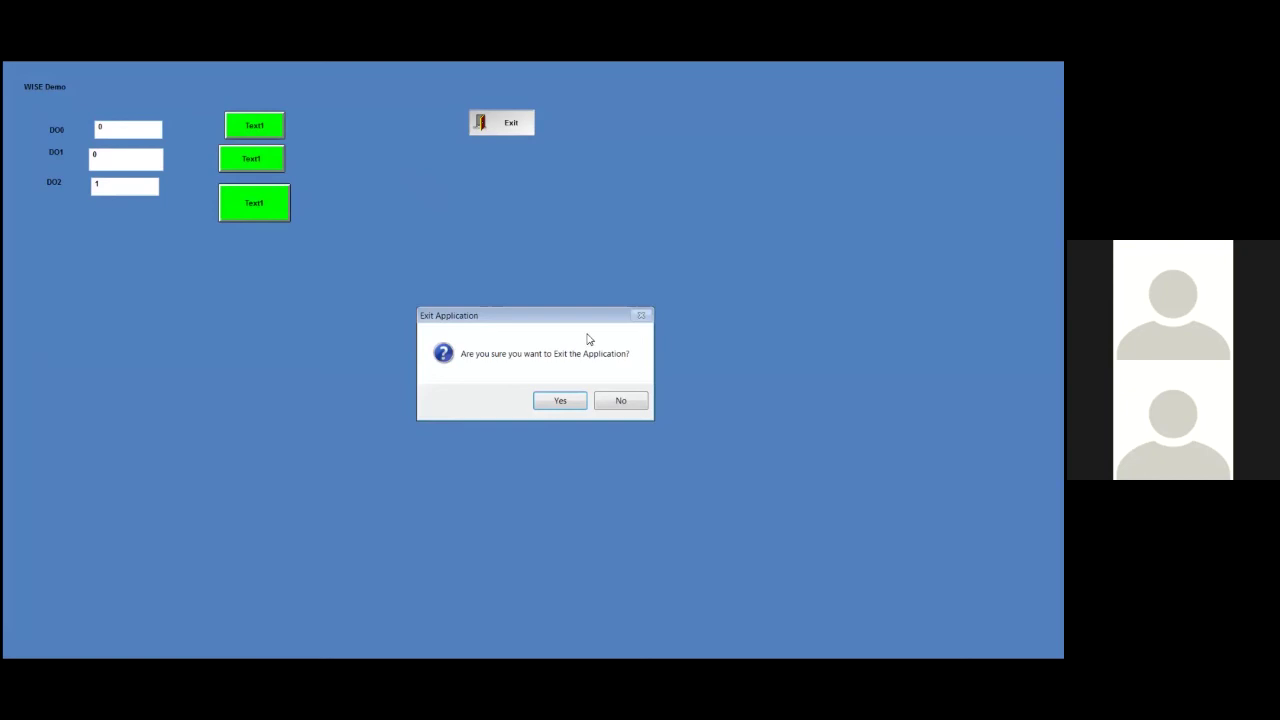
click(570, 405)
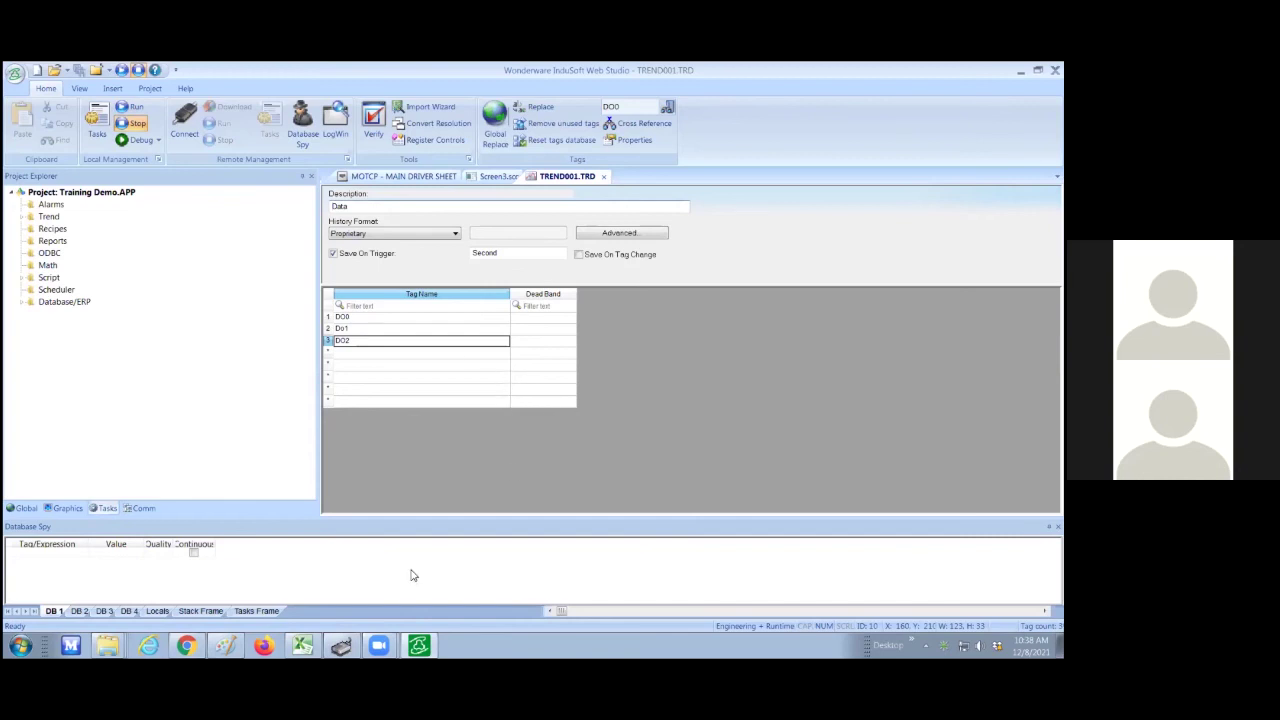
- Switch to Windows Explorer, open the Training Demo project's Hst folder, and view 01211208.hst in Notepad
mouse_move(108, 645)
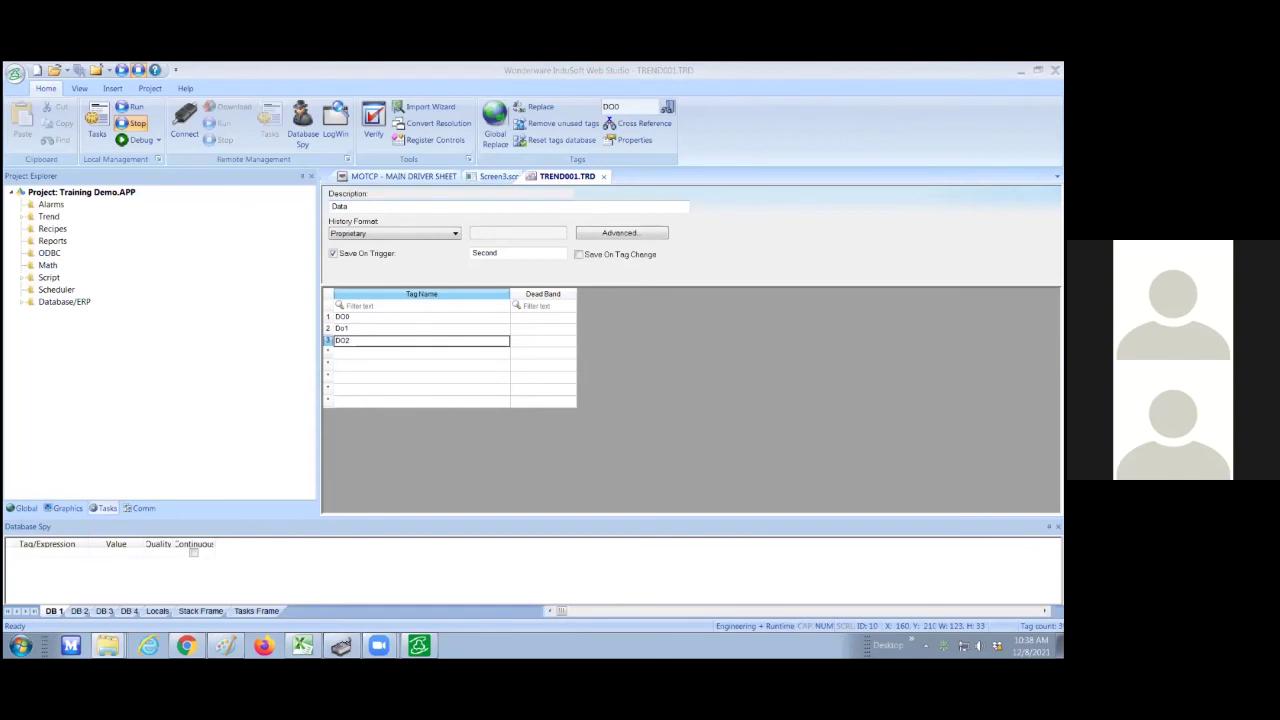
key(alt+Tab)
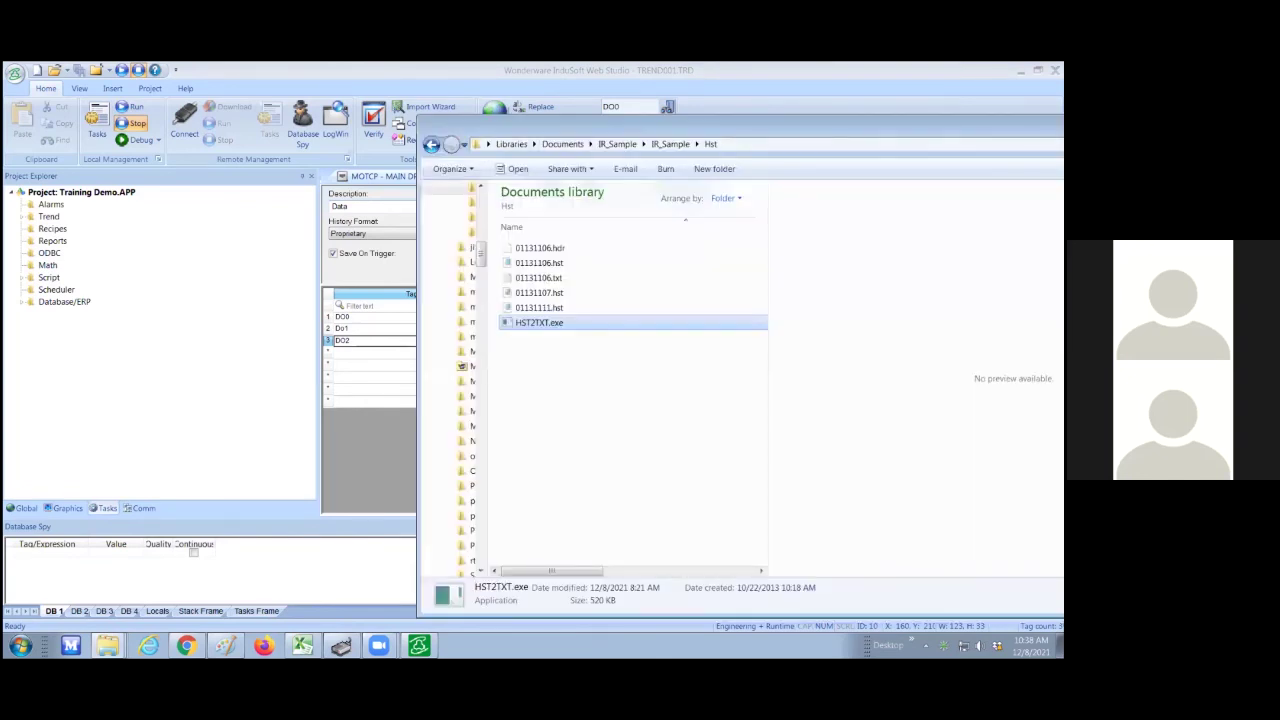
click(562, 144)
drag(759, 515, 749, 287)
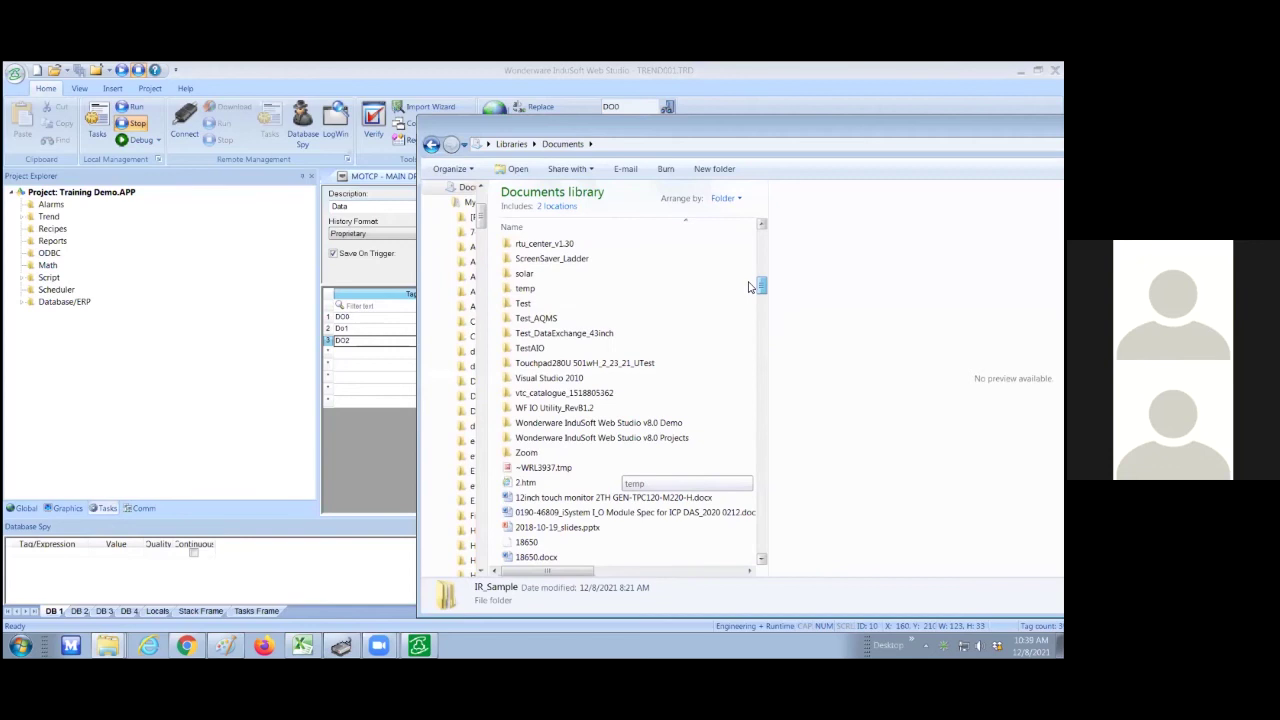
click(653, 437)
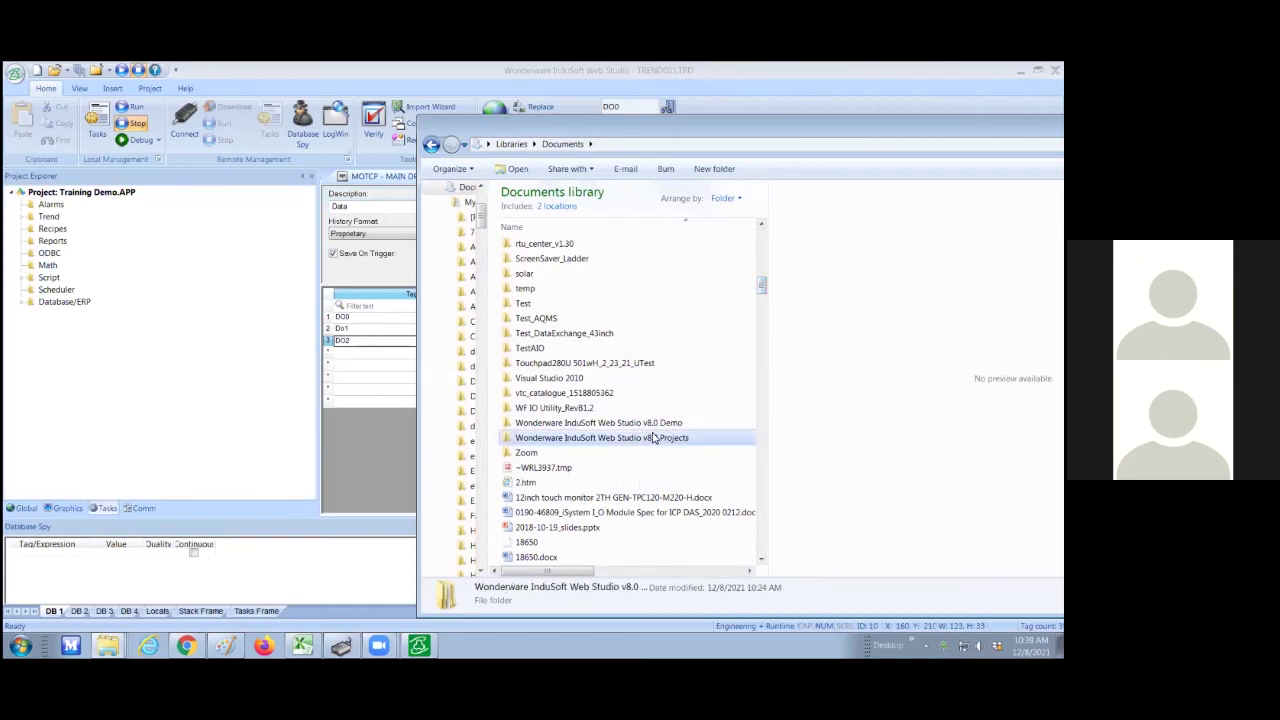
double_click(652, 437)
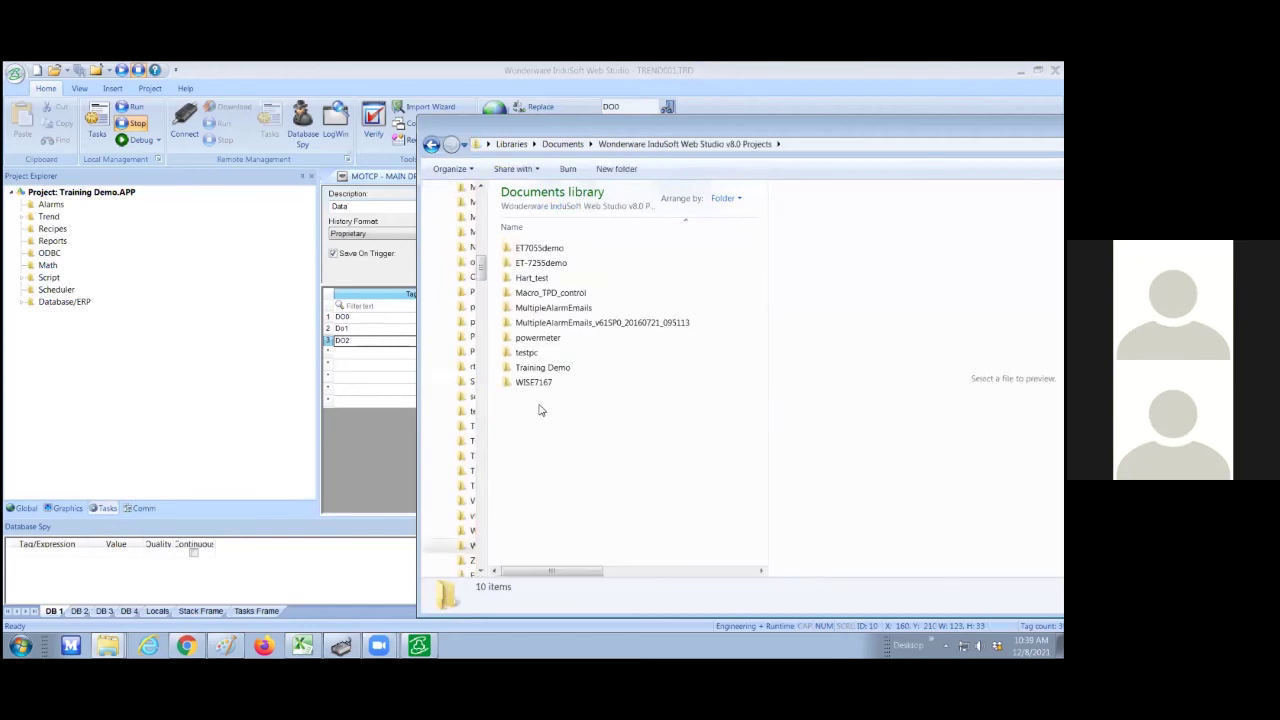
double_click(540, 368)
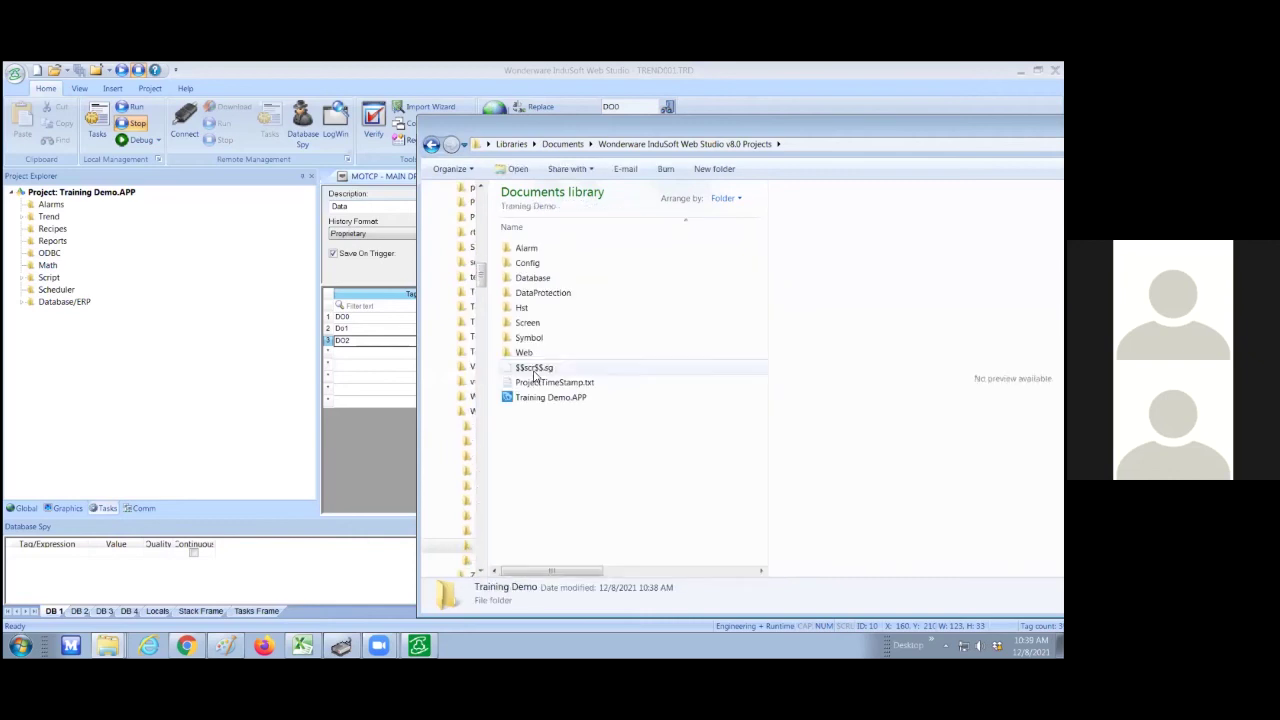
double_click(523, 309)
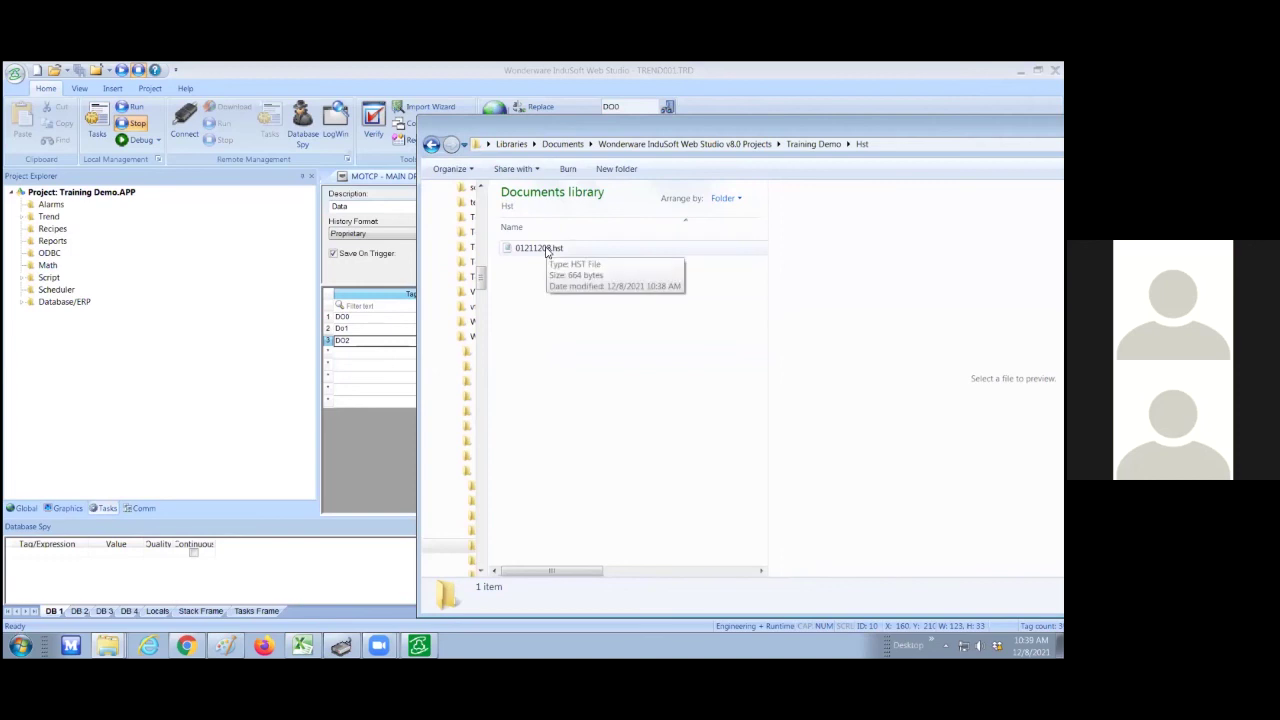
double_click(547, 249)
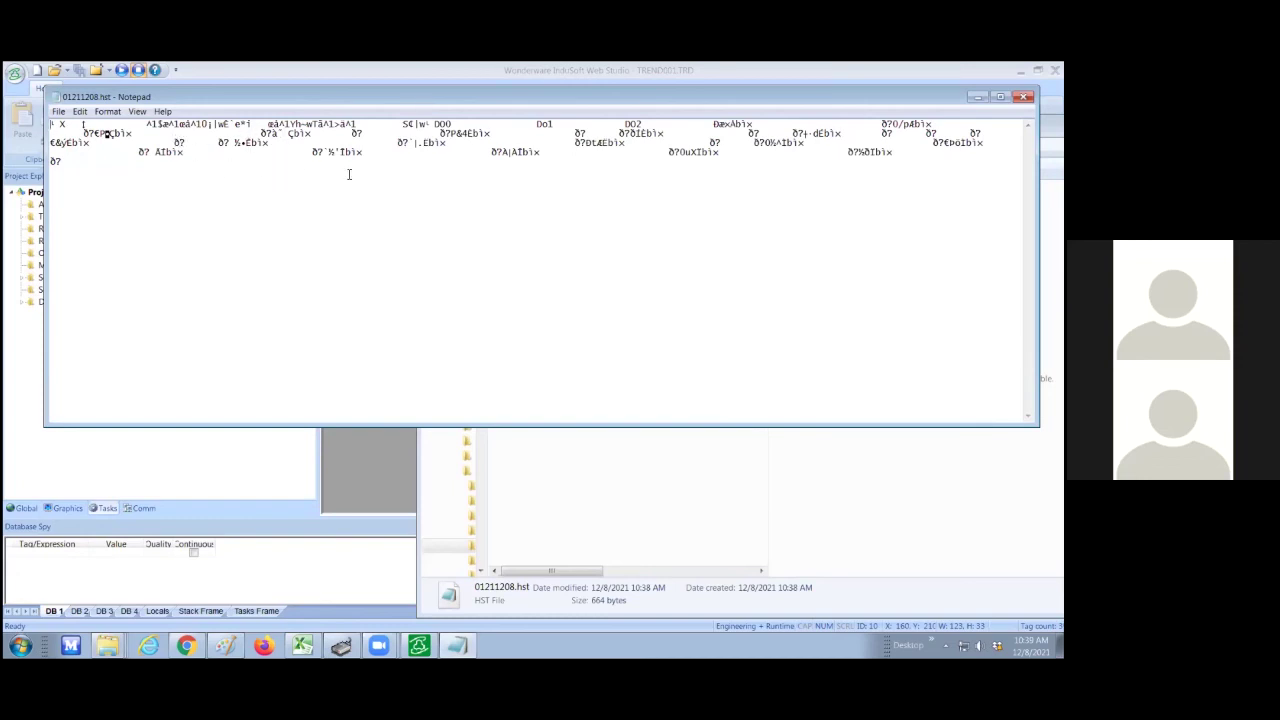
click(1024, 96)
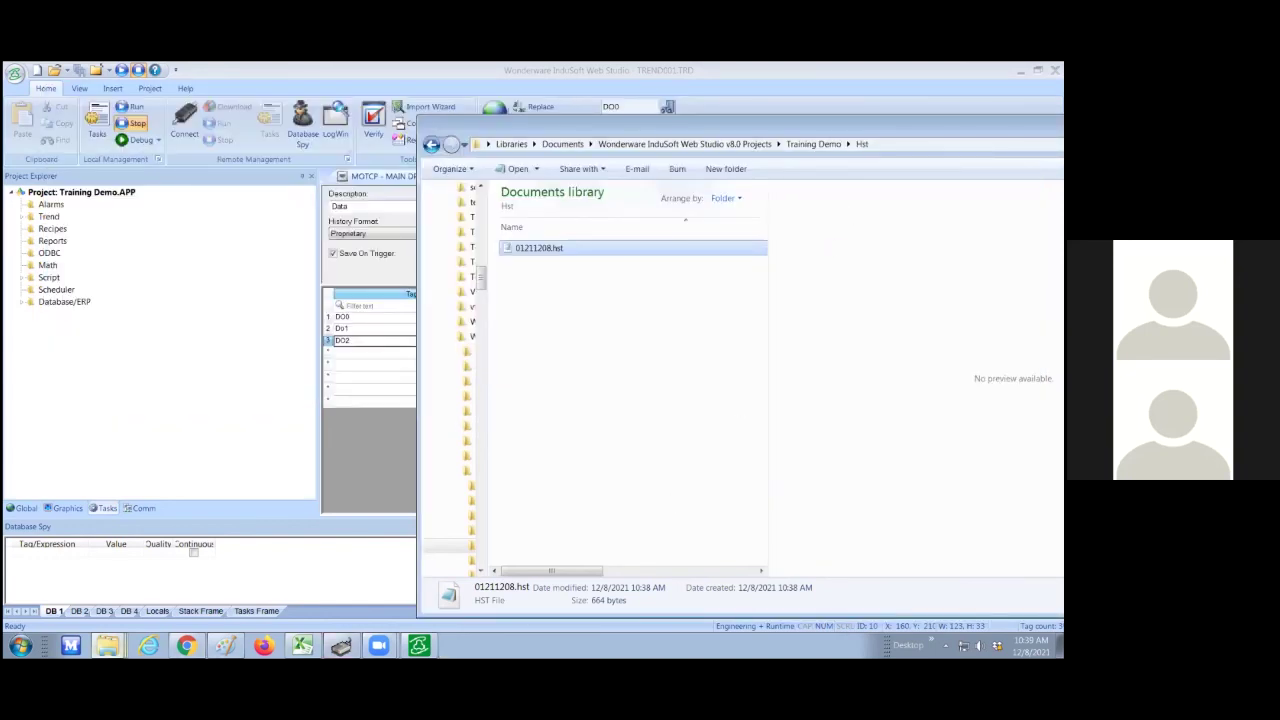
- Paste the HST2TXT.exe converter into the Training Demo project's Hst folder
click(107, 645)
click(105, 607)
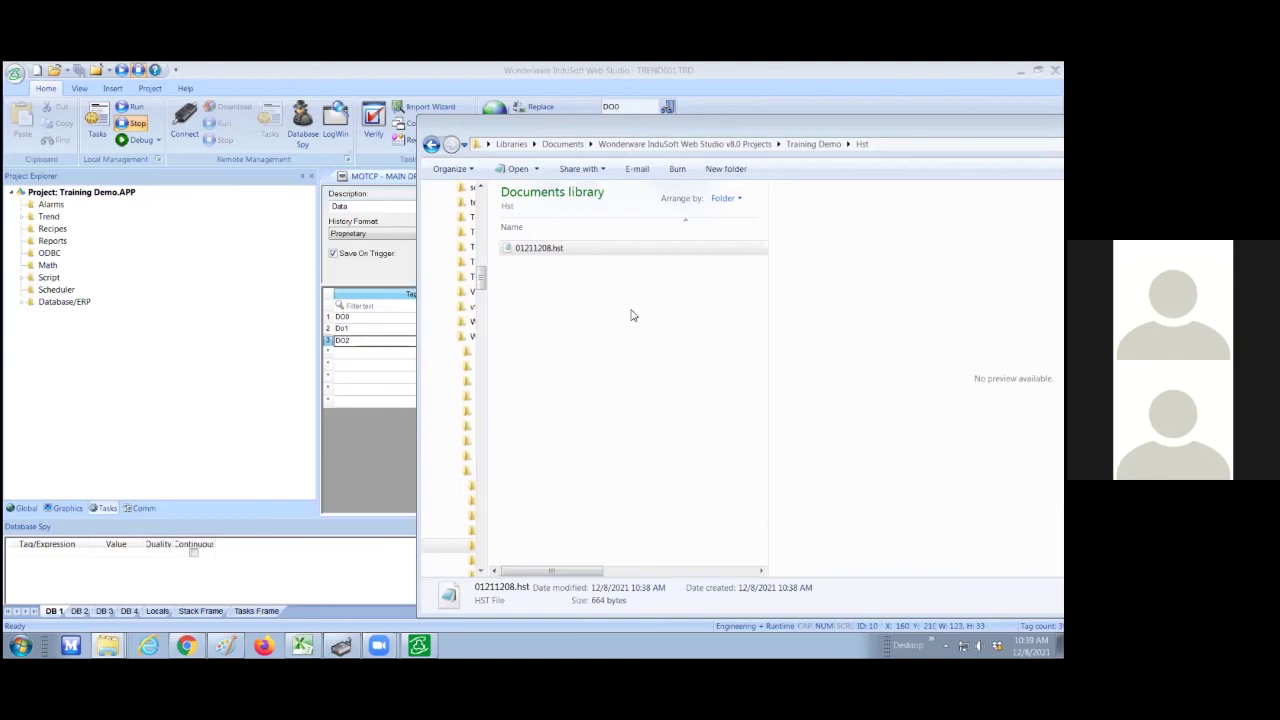
click(536, 289)
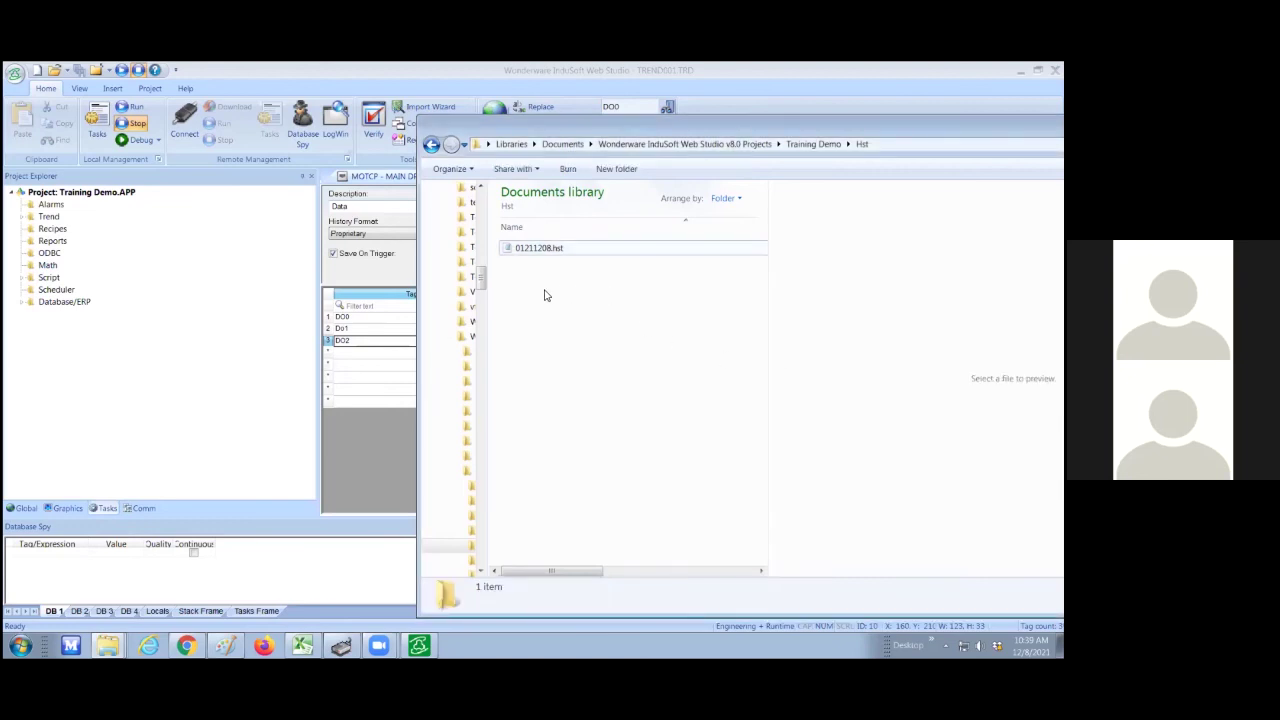
key(ctrl+v)
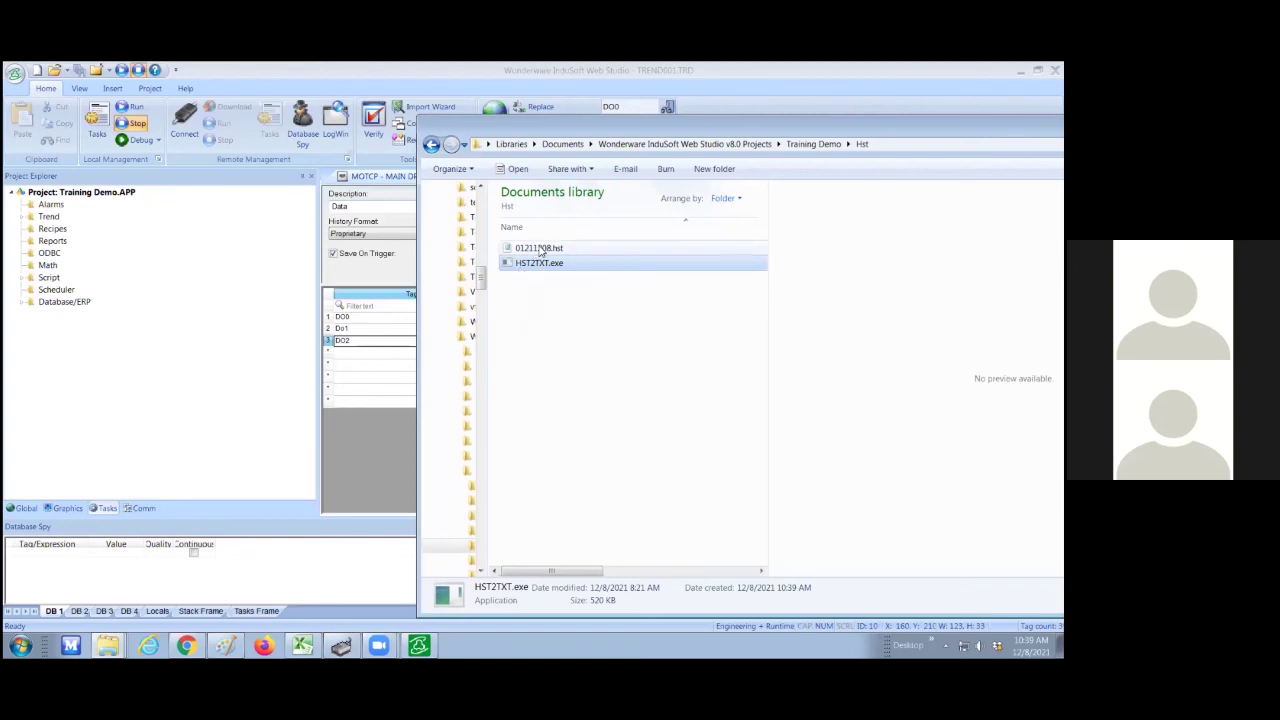
- Convert 01211208.hst to text by opening it with HST2TXT.exe, and preview the resulting 01211208.txt
drag(539, 250, 541, 269)
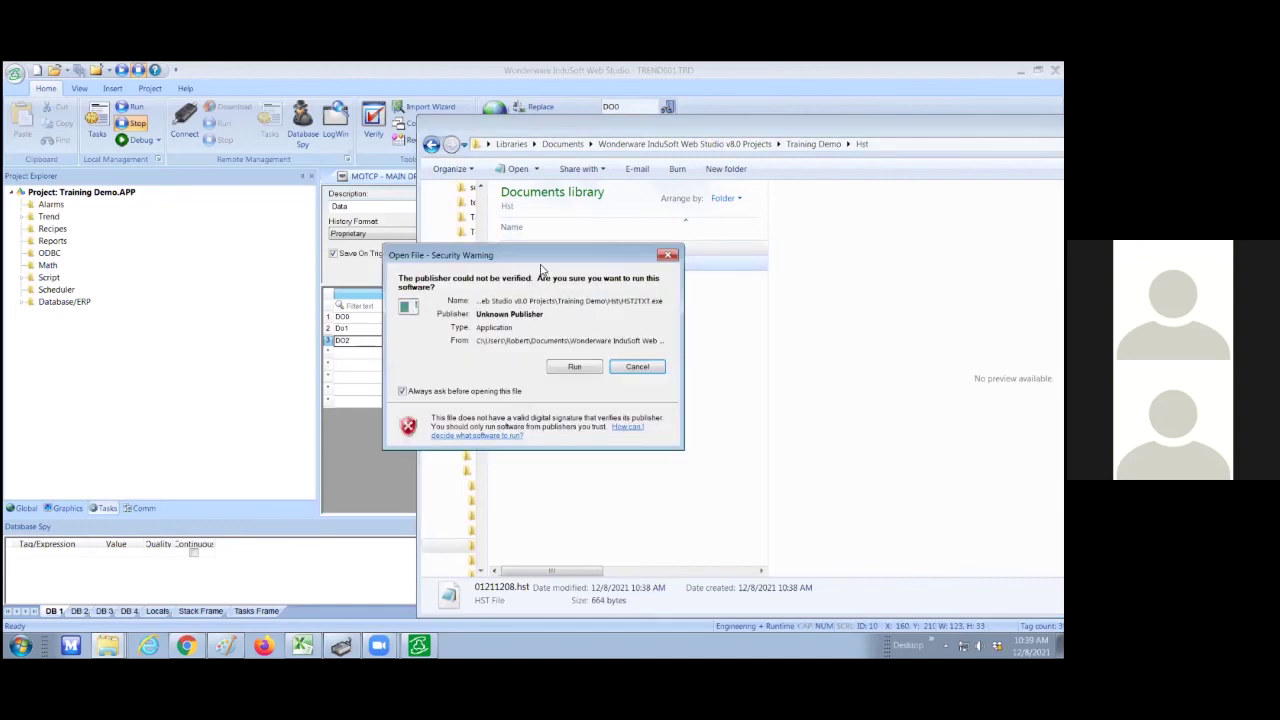
click(587, 370)
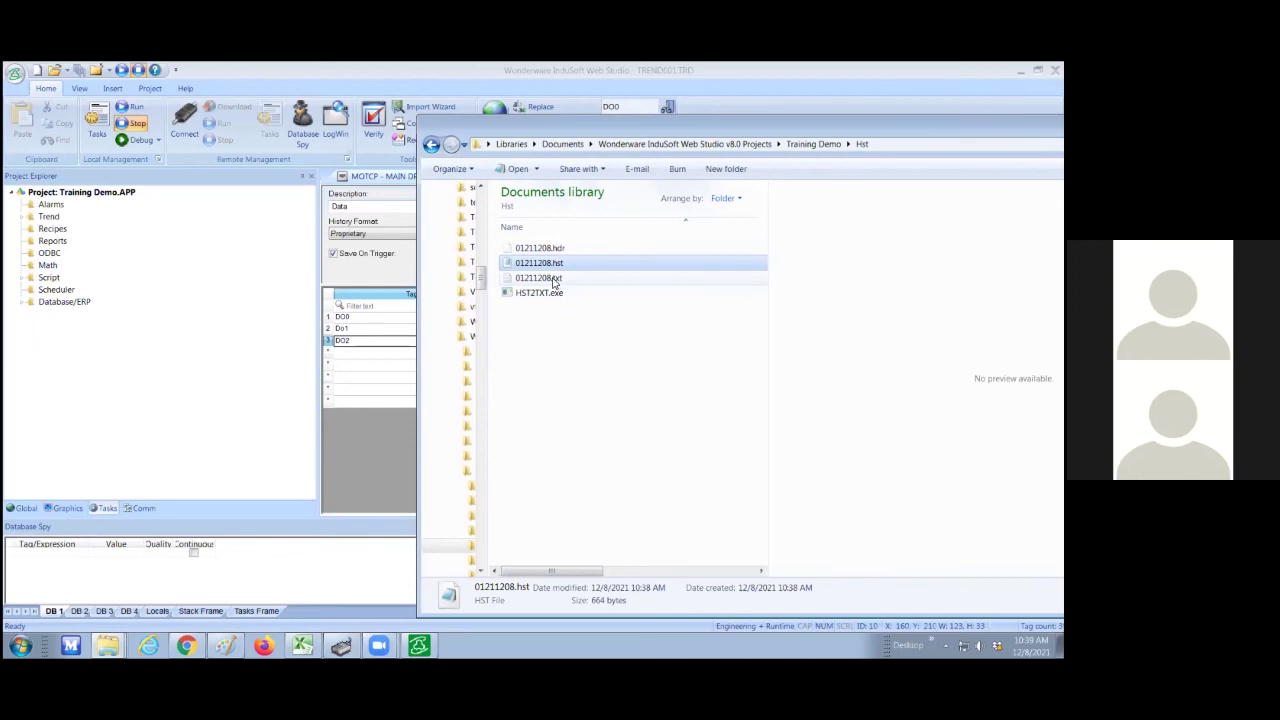
click(552, 280)
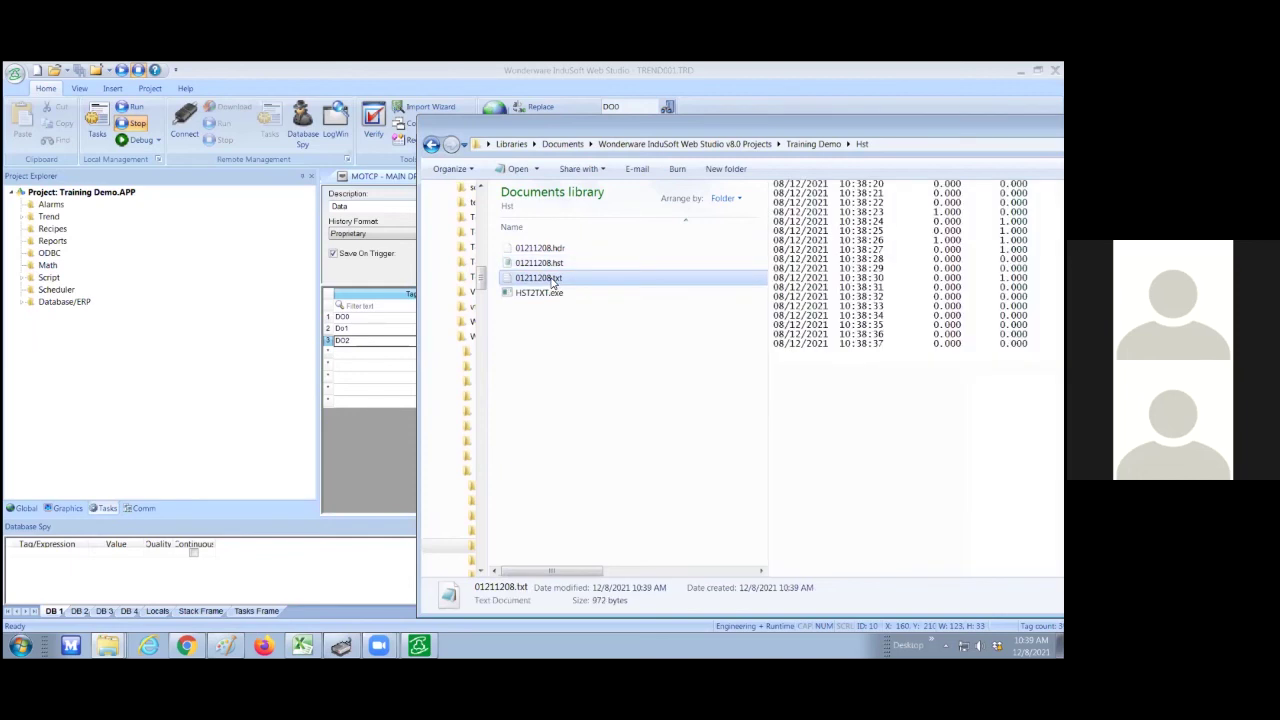
- View the converted 01211208.txt file in Notepad and close it
double_click(552, 281)
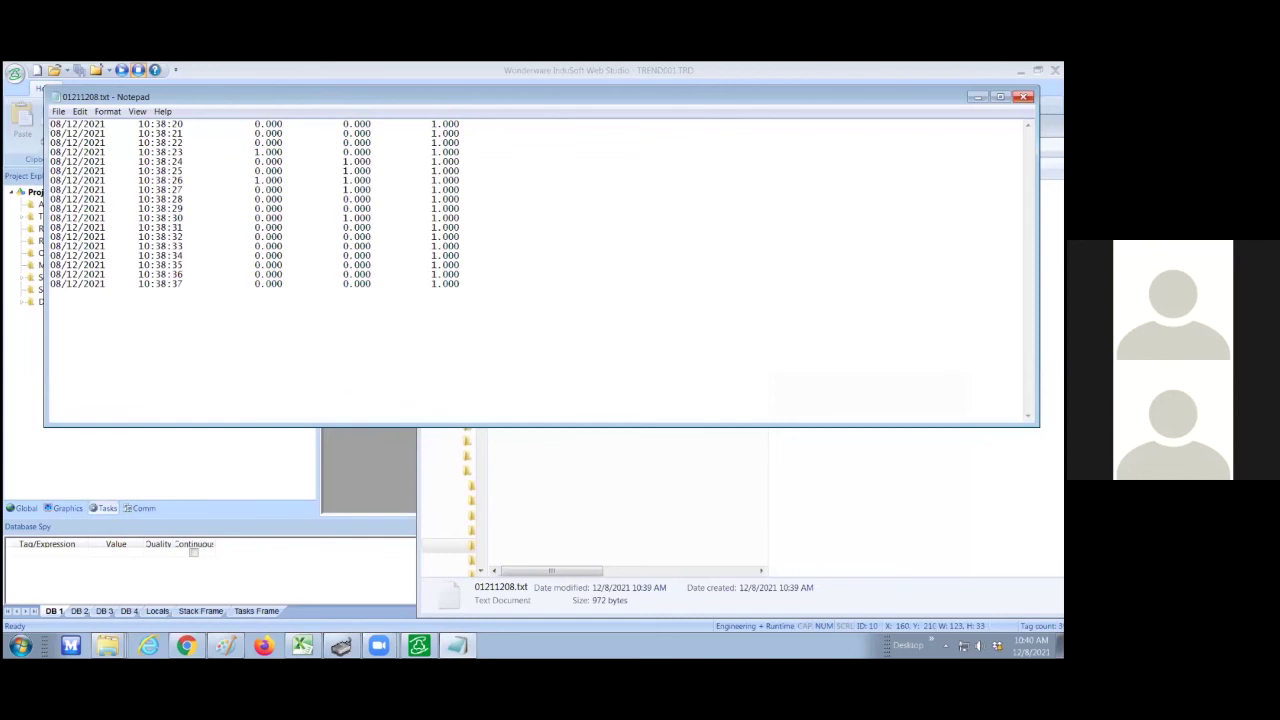
click(1023, 96)
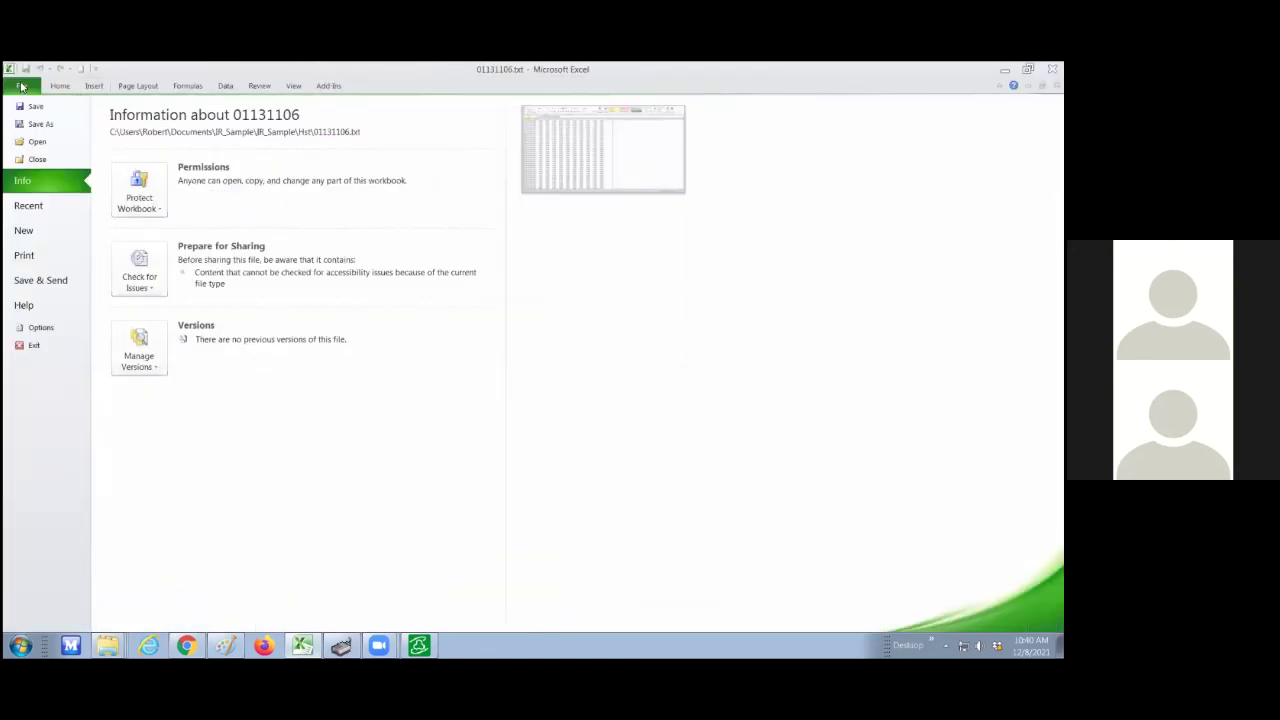
- In Excel, import 01131106.txt from the IR_Sample Hst folder as fixed-width text with the suggested column breaks
click(25, 142)
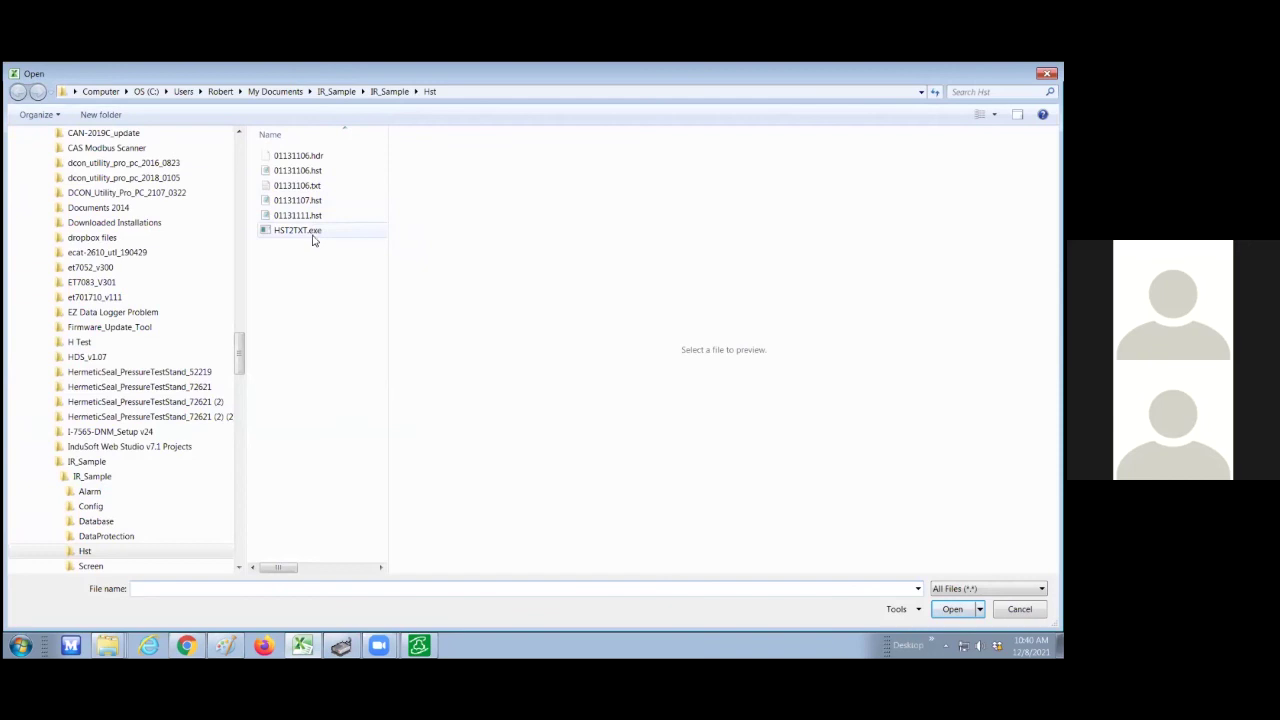
click(302, 186)
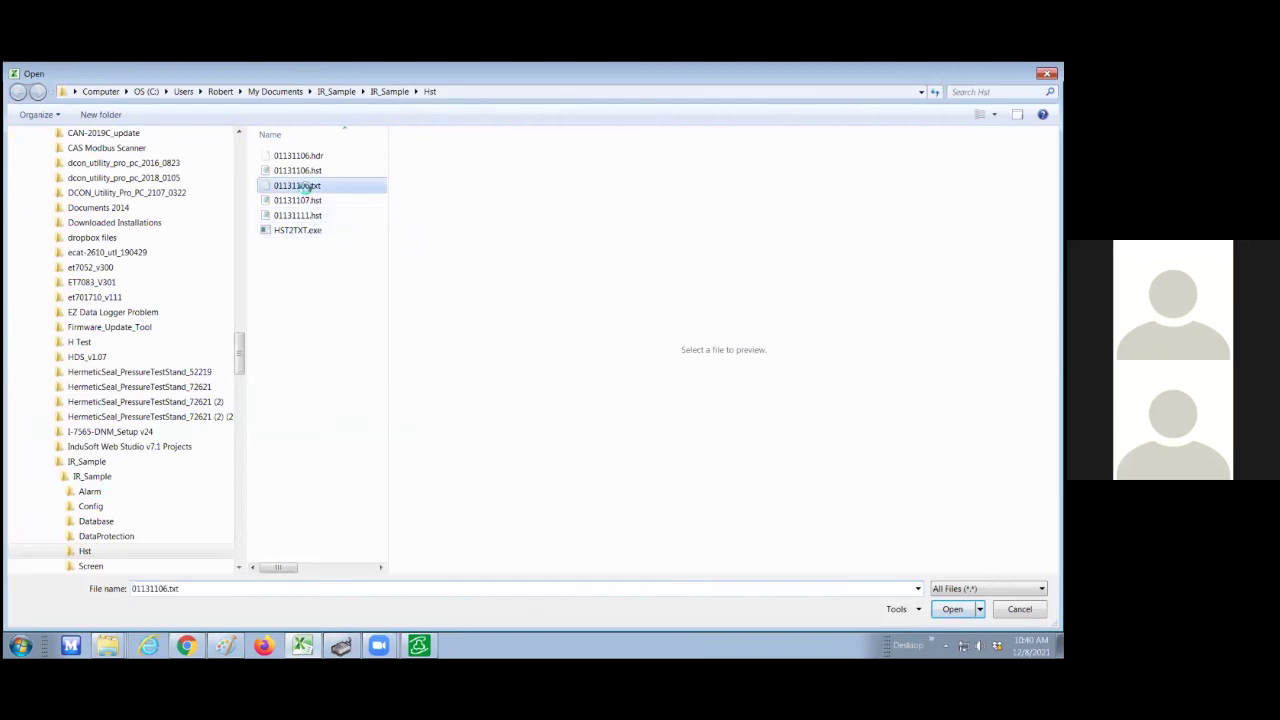
double_click(302, 186)
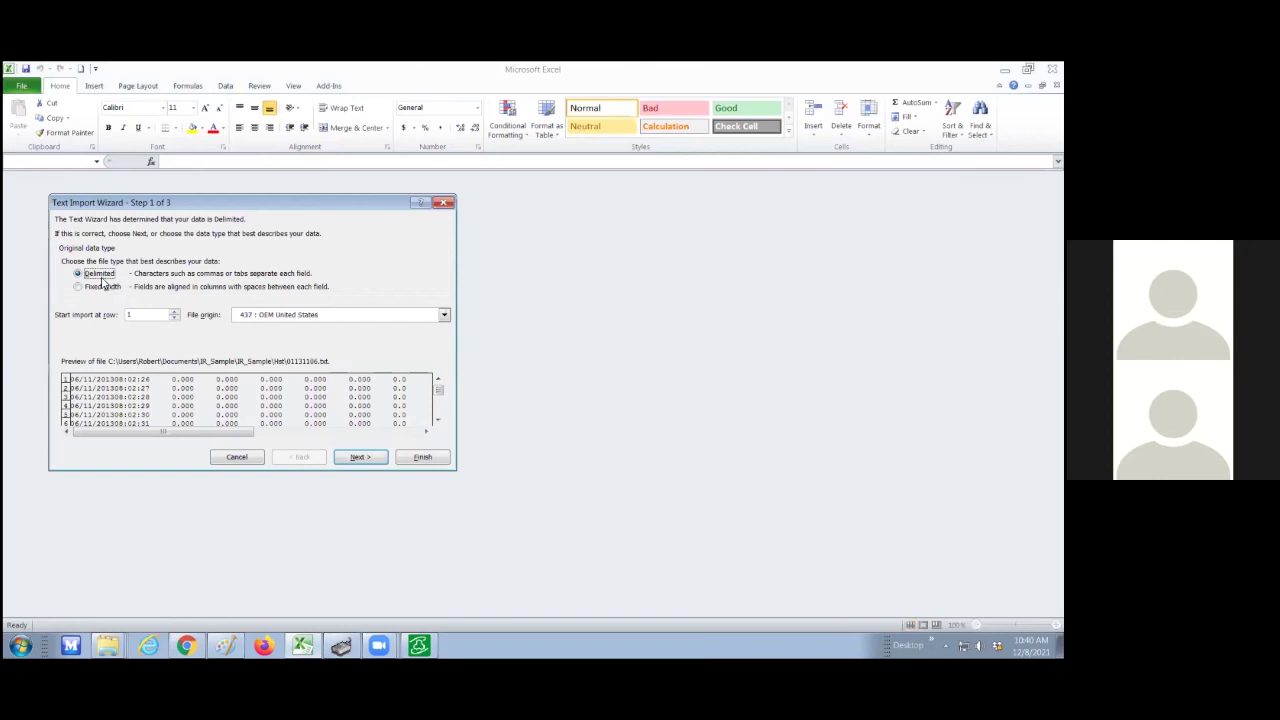
click(101, 288)
click(360, 457)
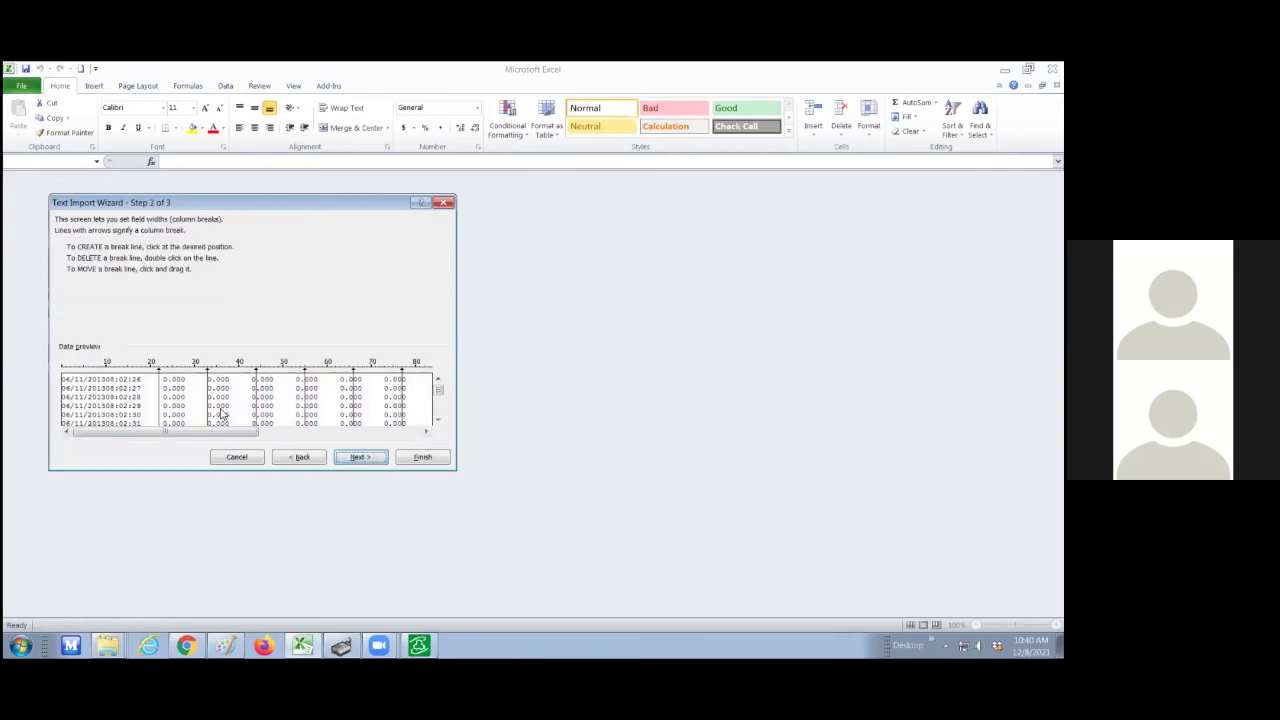
click(358, 457)
click(421, 456)
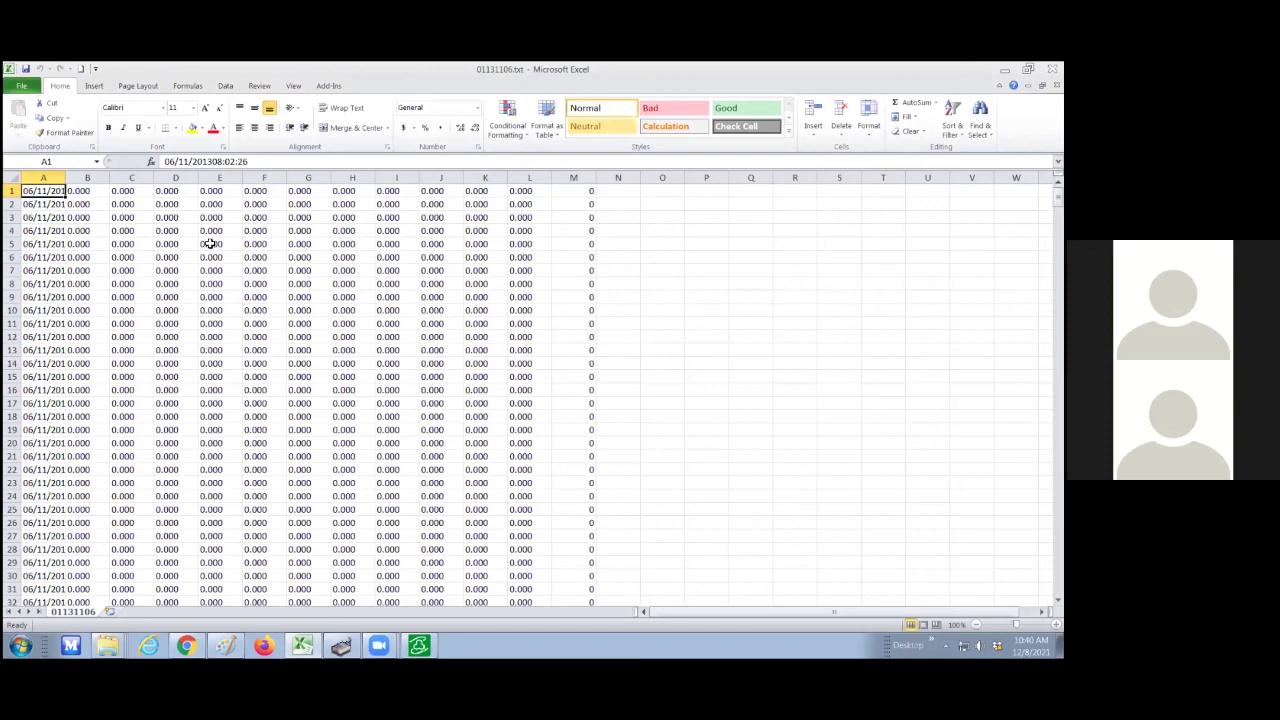
- Look through the imported history rows in the 01131106 sheet and minimize Excel
scroll(439, 386, down, 7)
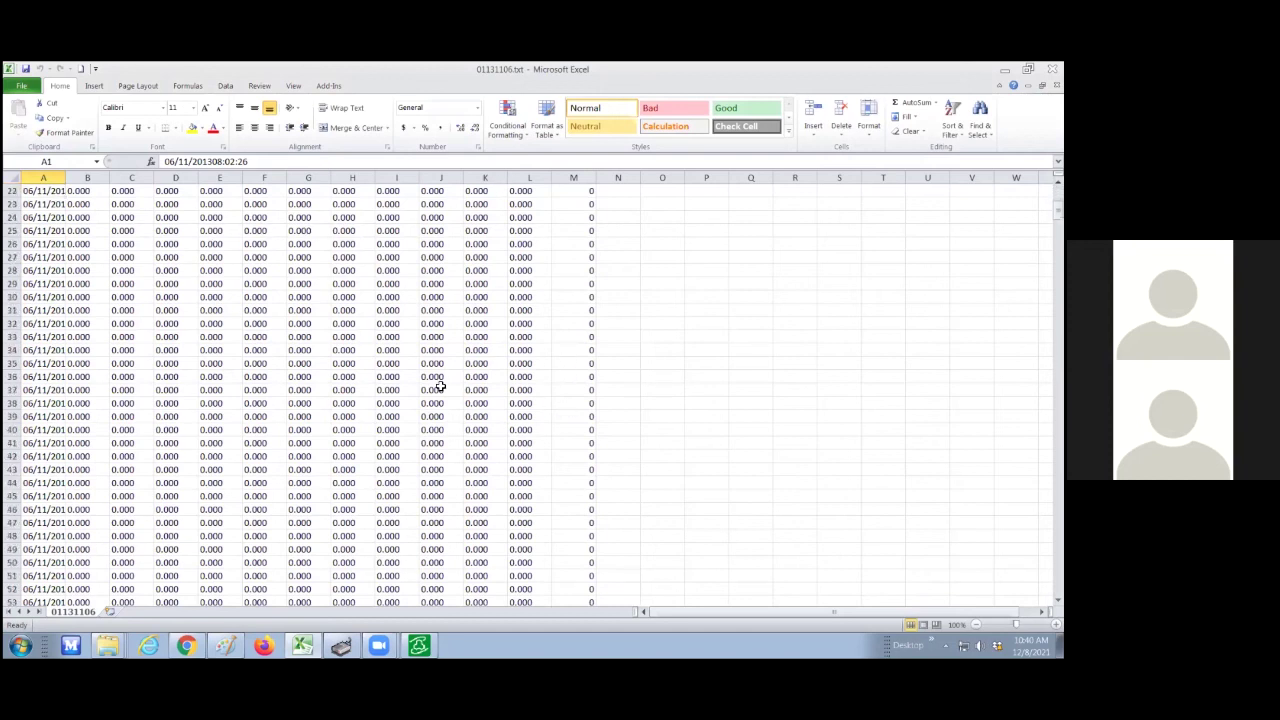
scroll(440, 386, down, 7)
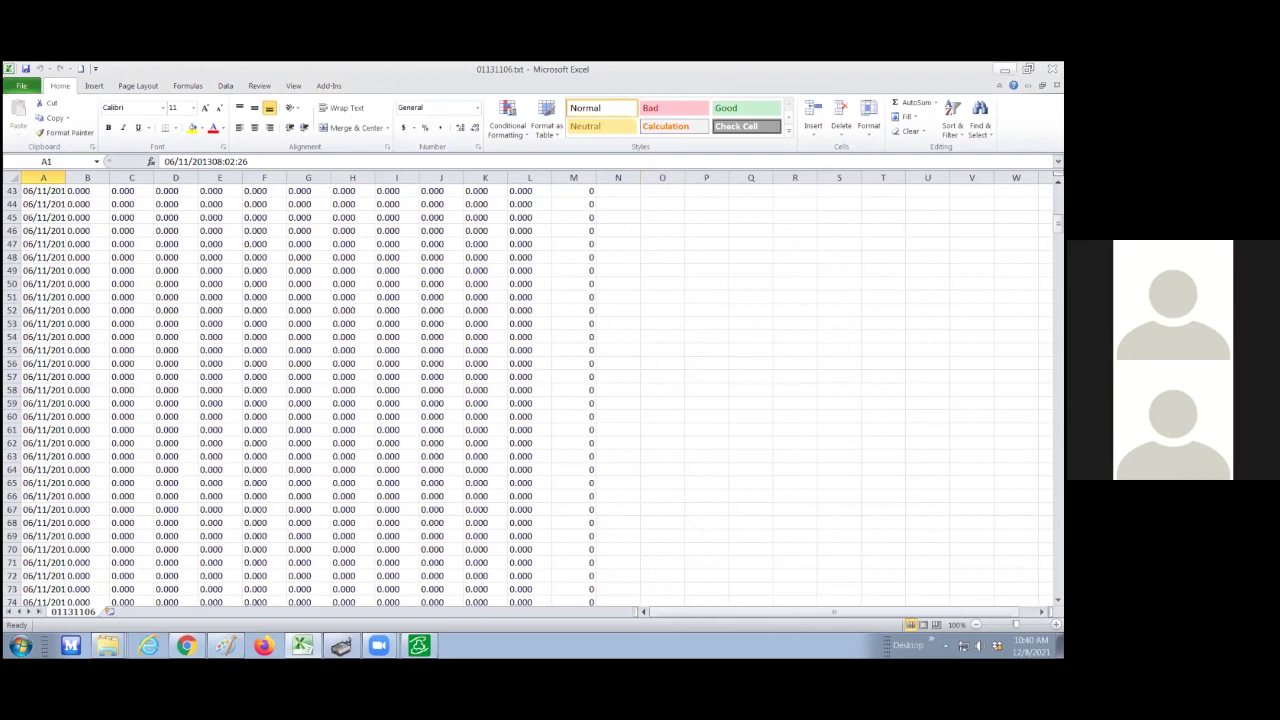
click(1005, 69)
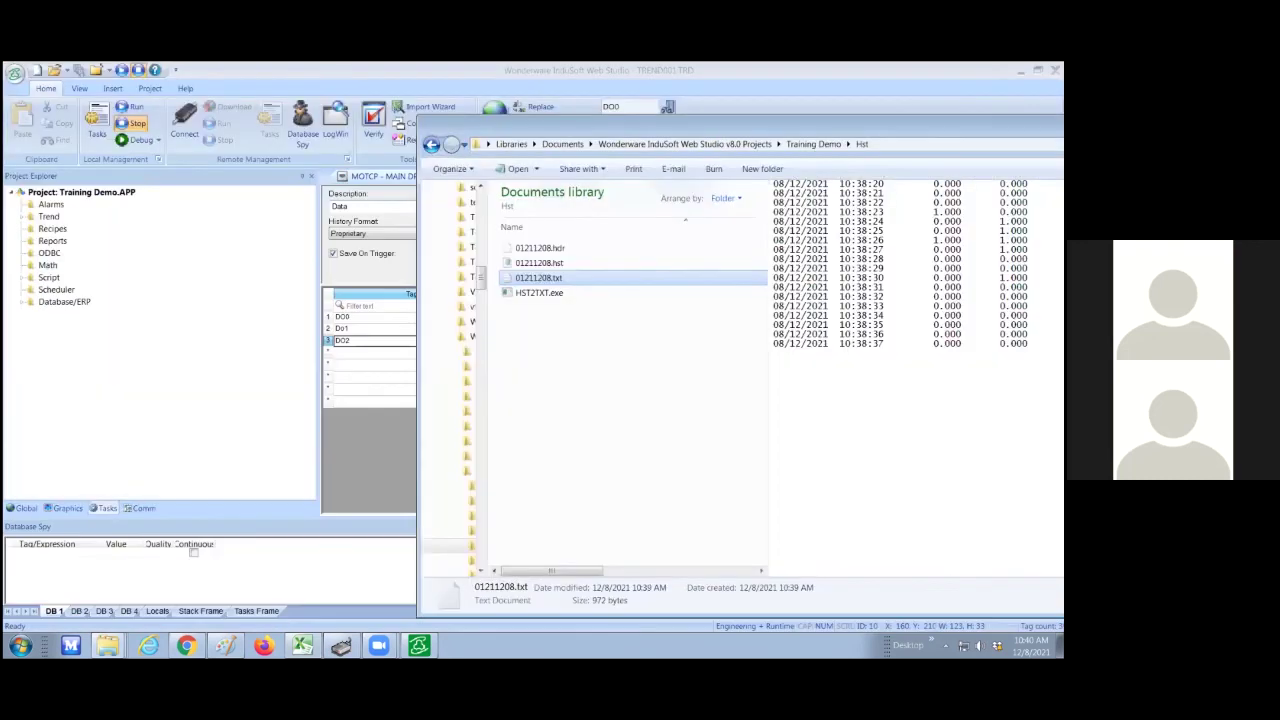
click(348, 461)
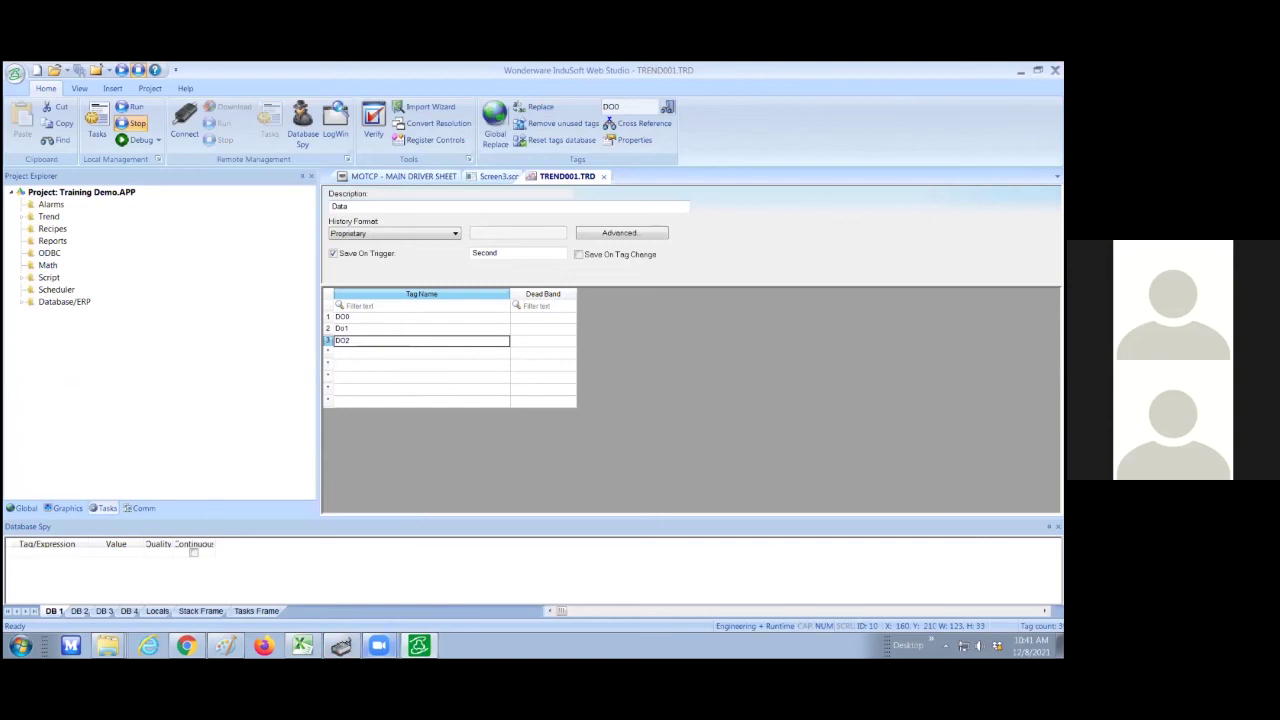
click(378, 645)
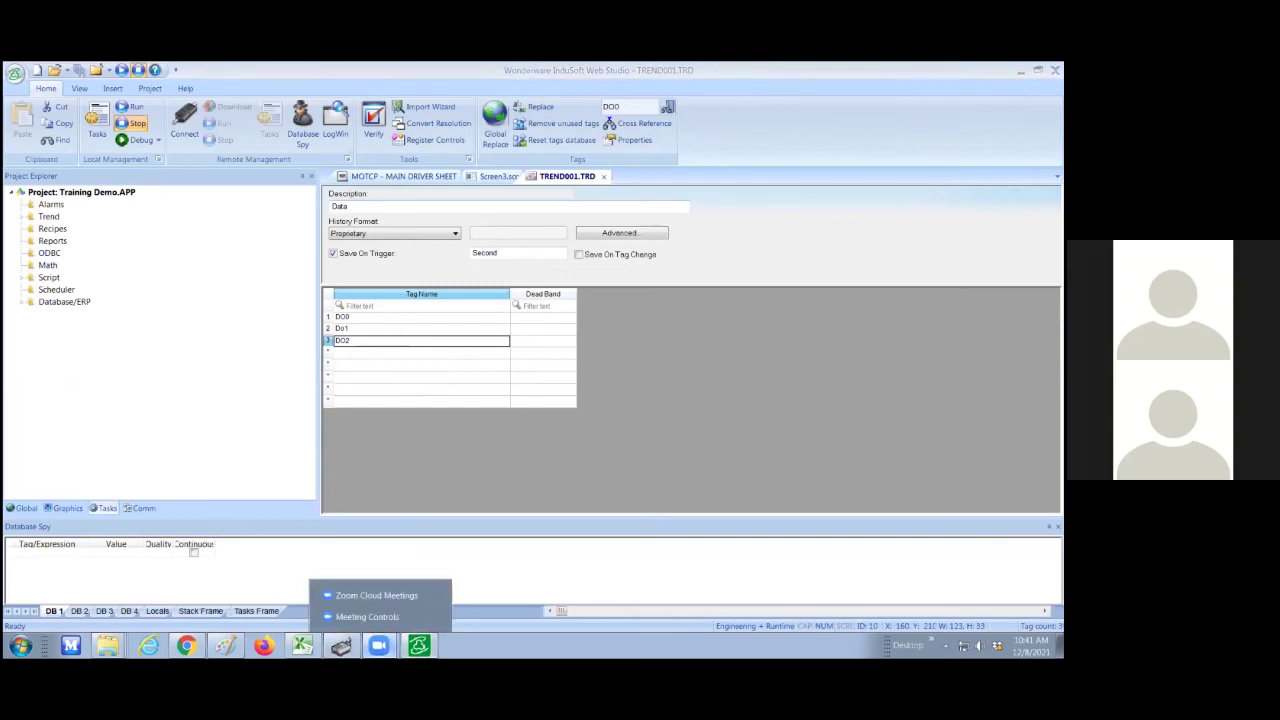
click(370, 616)
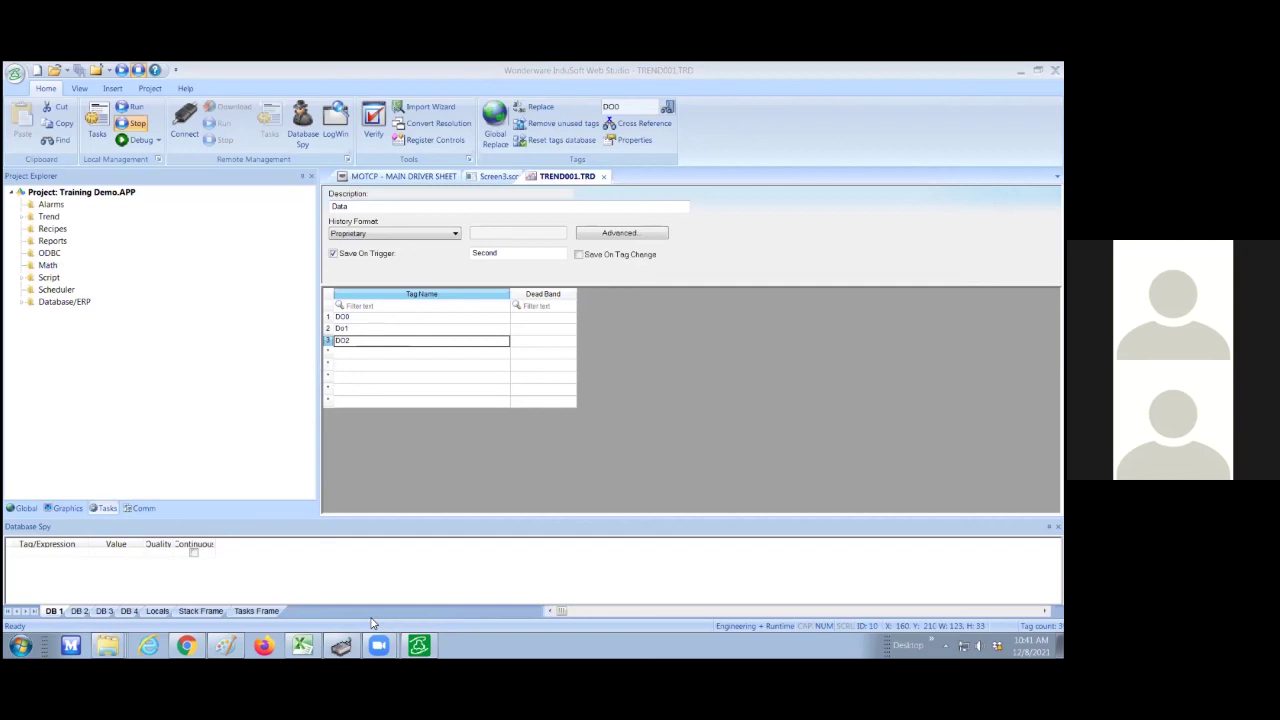
mouse_move(389, 634)
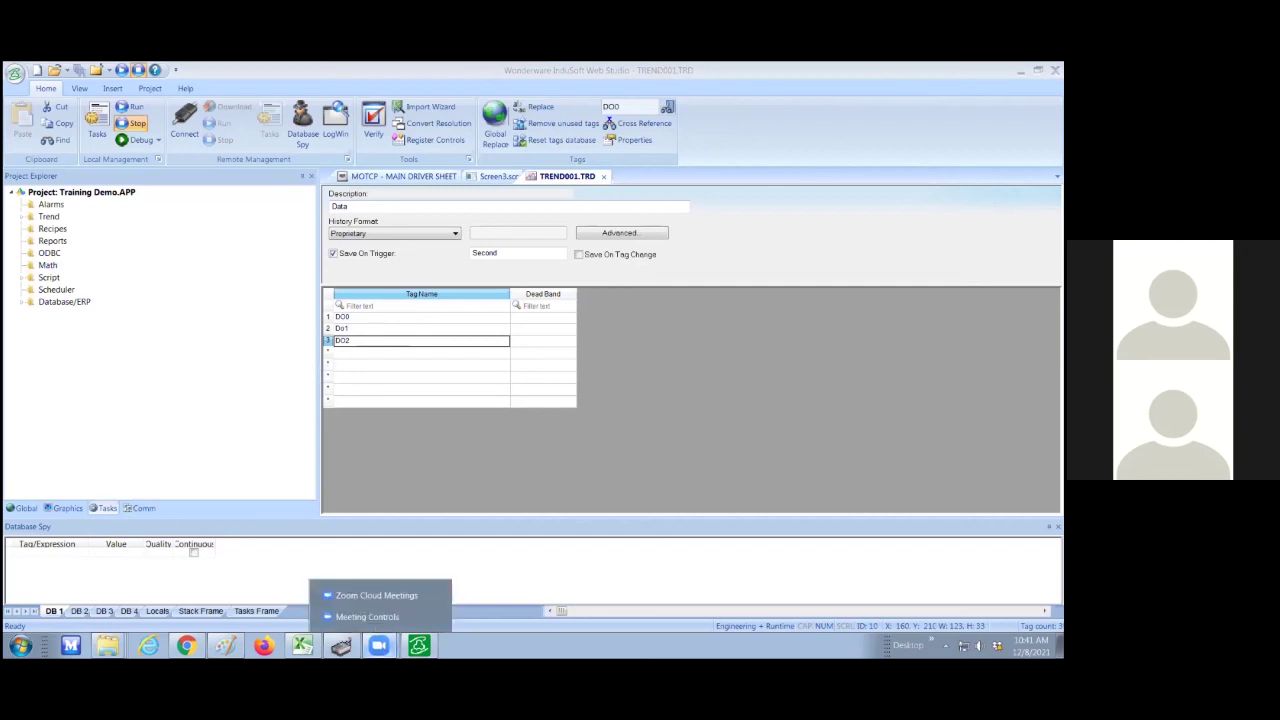
click(386, 596)
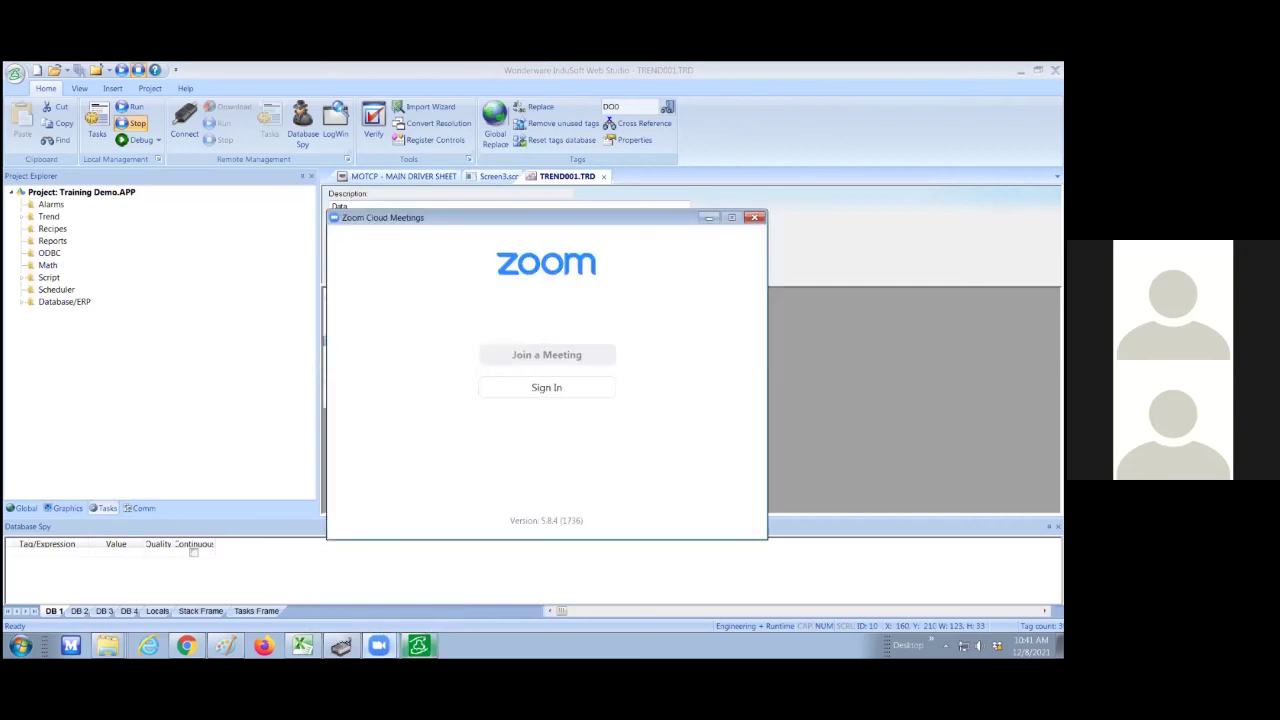
click(378, 645)
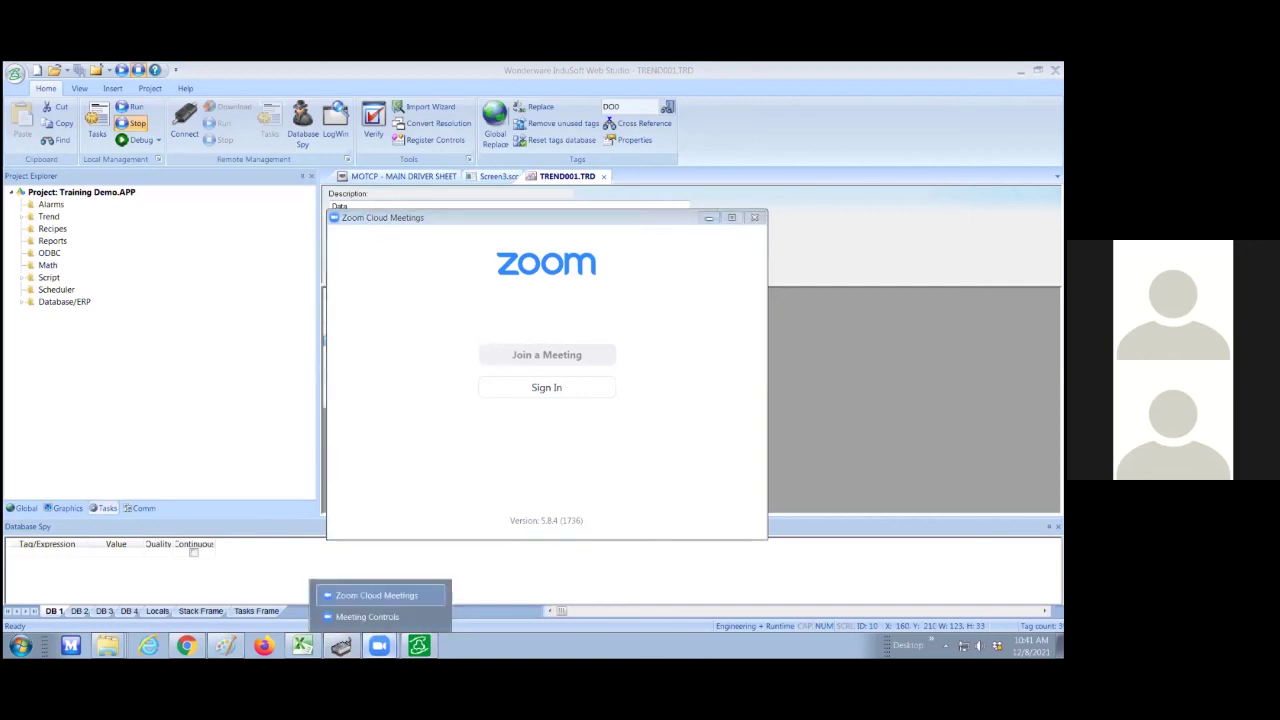
click(383, 616)
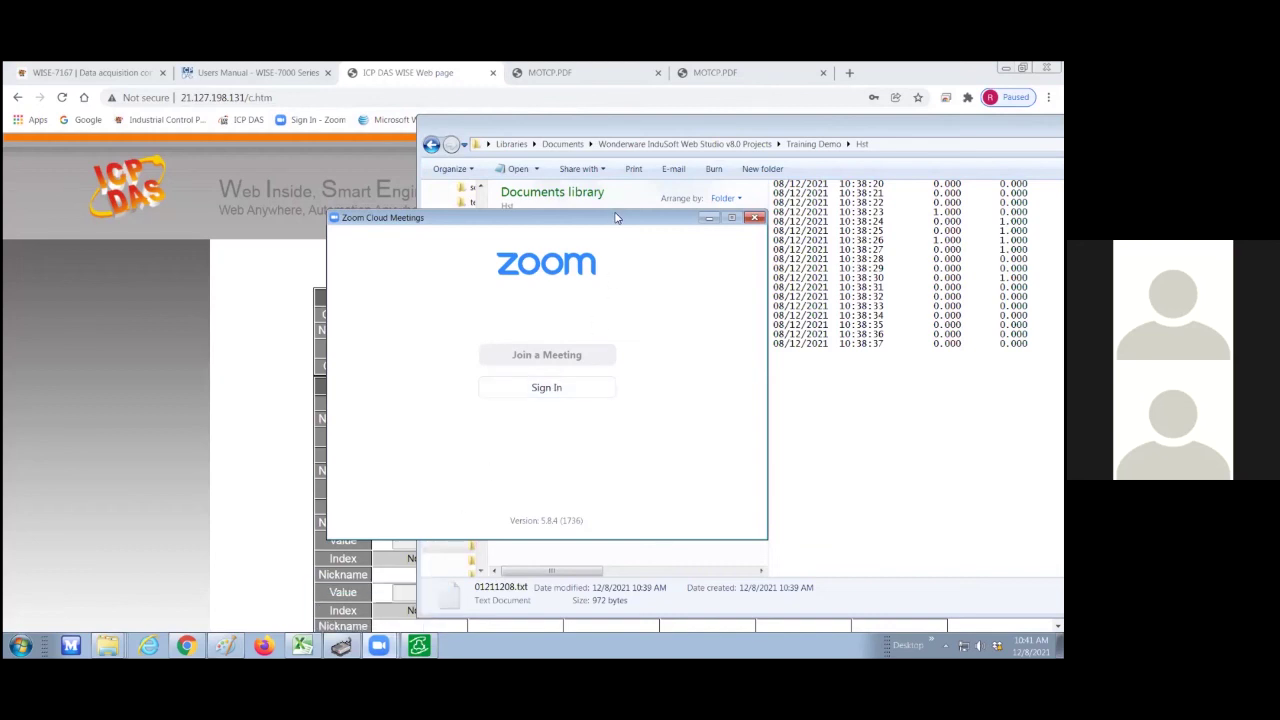
click(709, 217)
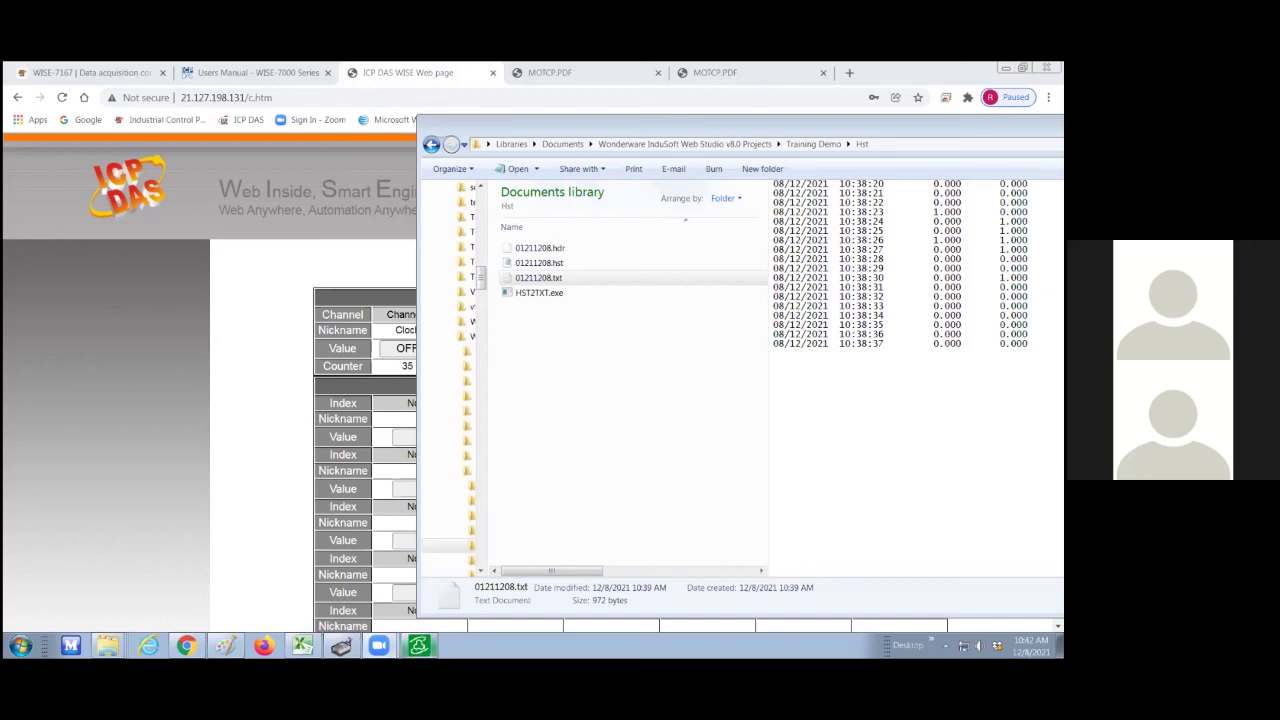
- Switch to InduSoft Web Studio and review the properties of tag DO0 in the project tag list
click(417, 645)
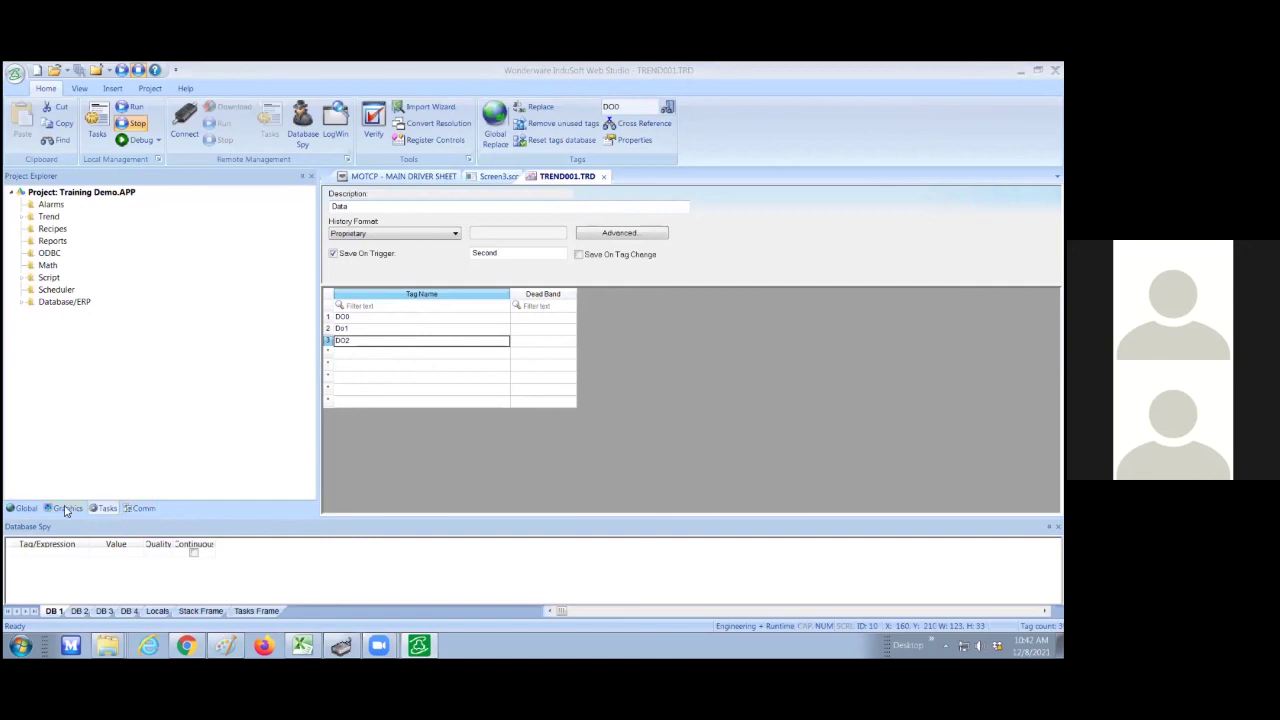
click(22, 509)
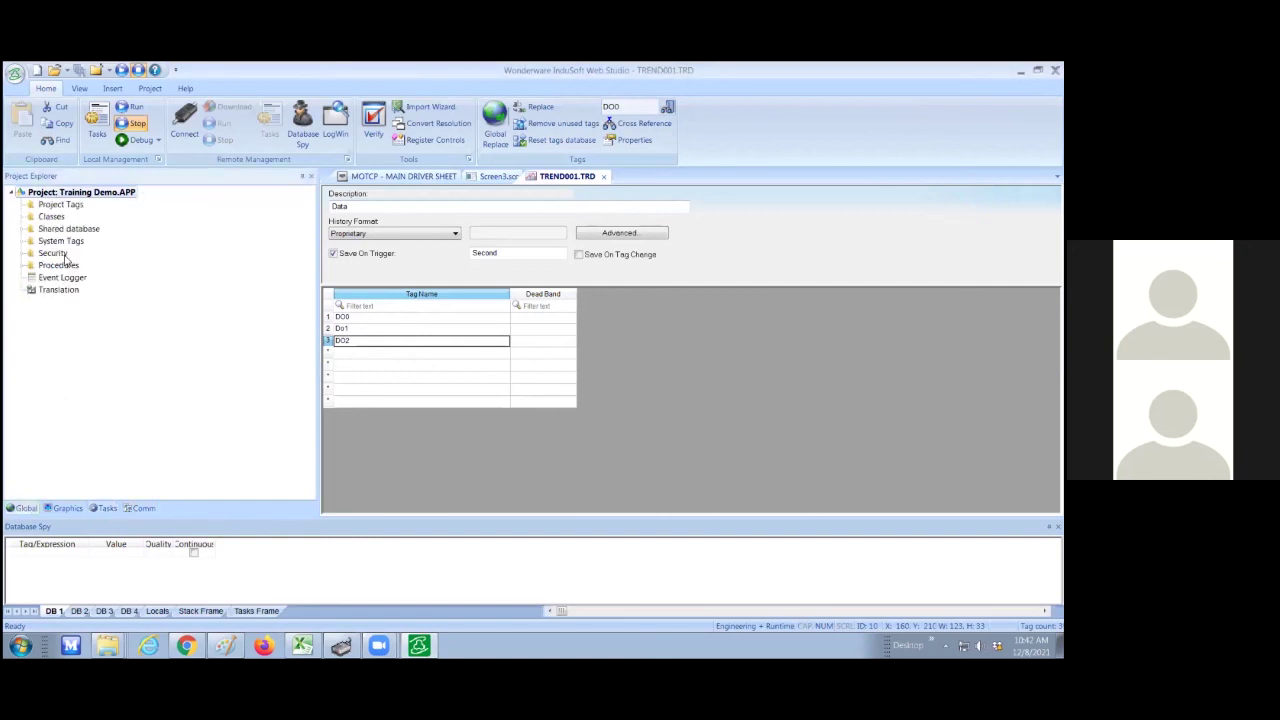
double_click(62, 205)
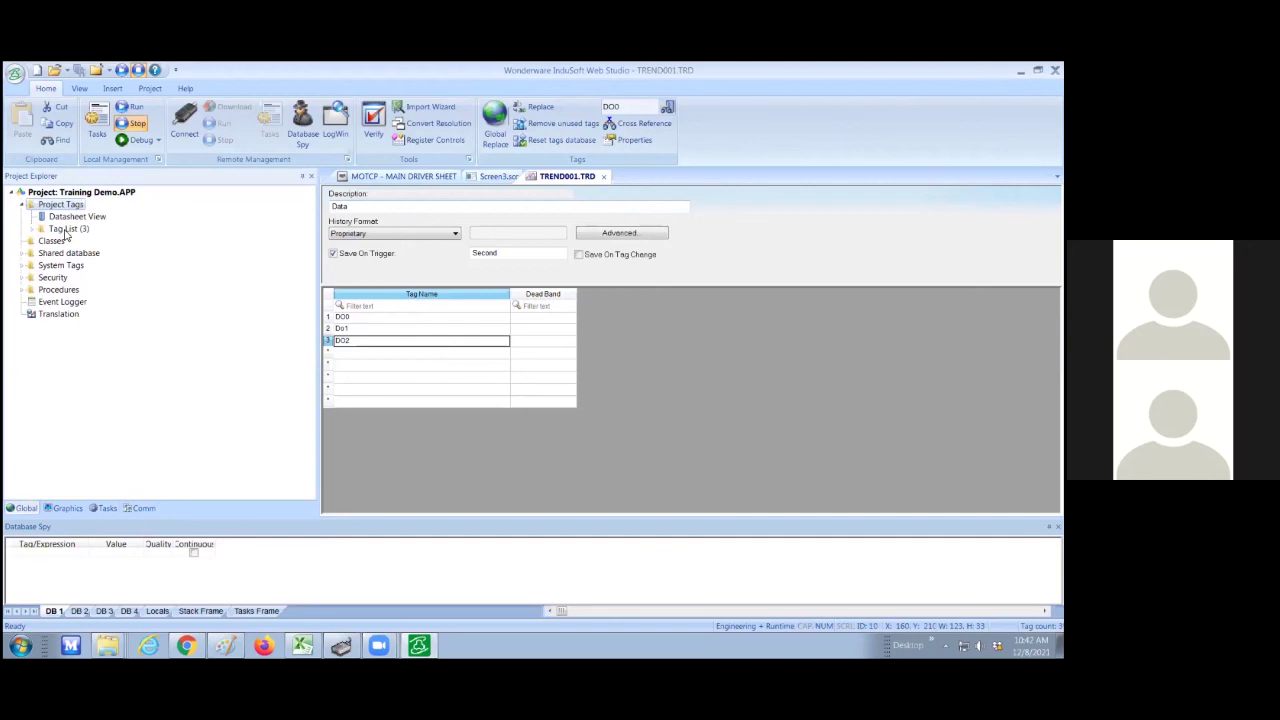
double_click(68, 230)
double_click(66, 242)
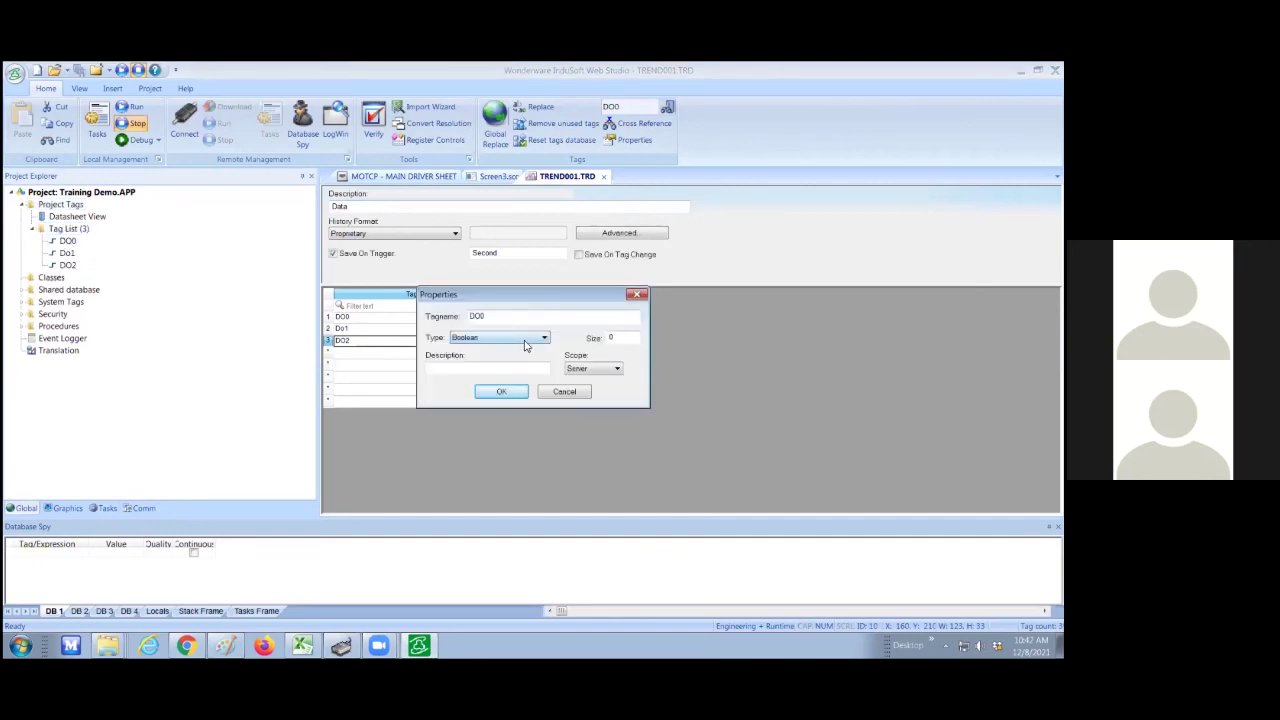
click(633, 297)
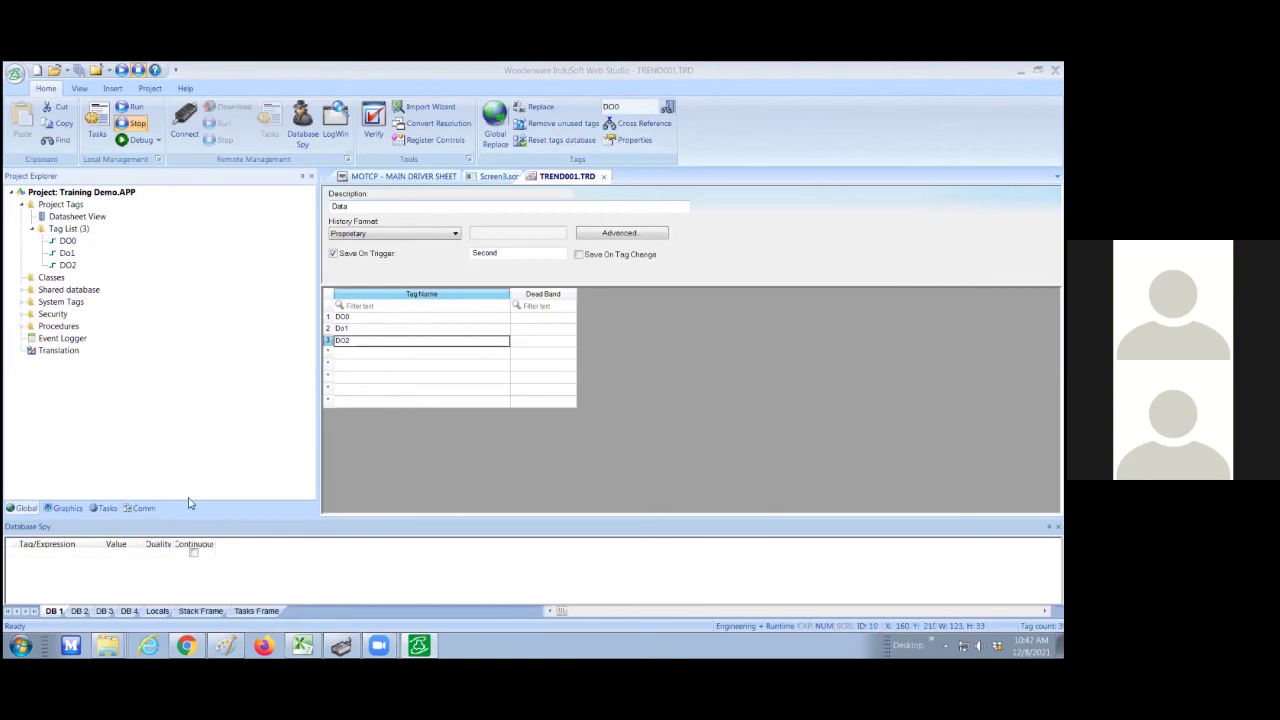
- Review the DO0 row's tag name and station in the MOTCP main driver sheet against the project tag list
click(138, 508)
double_click(97, 228)
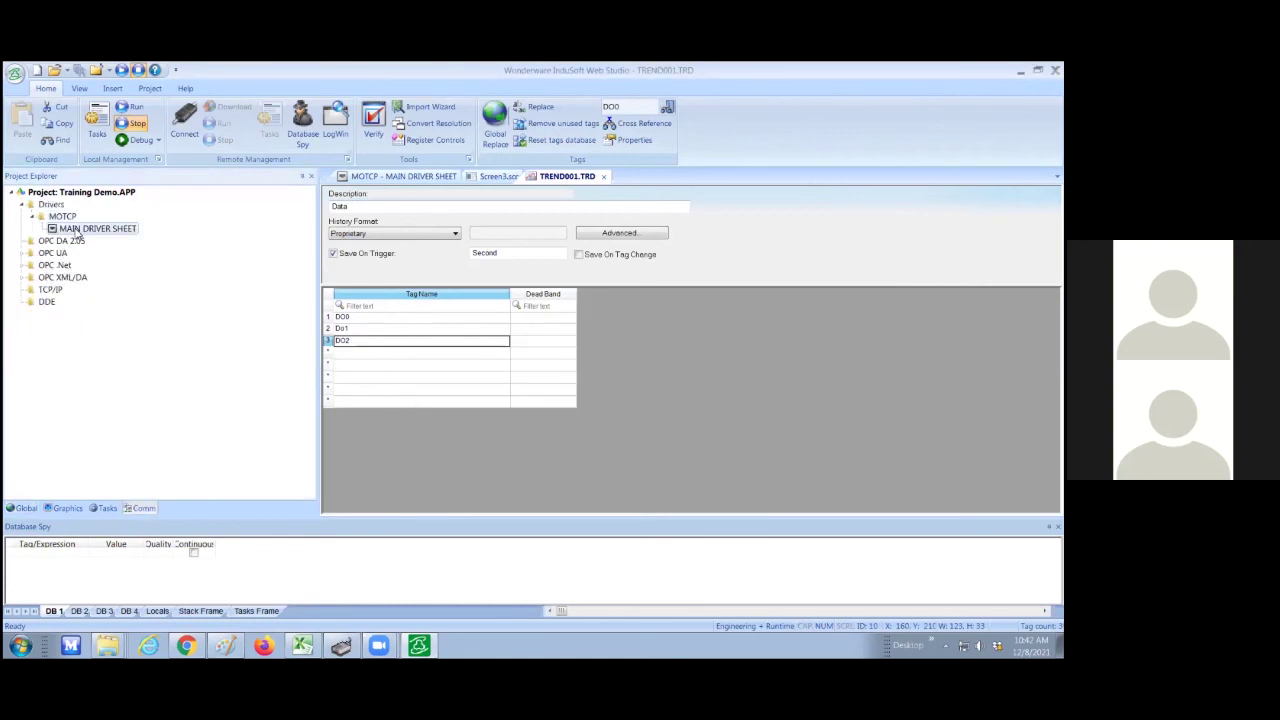
click(389, 349)
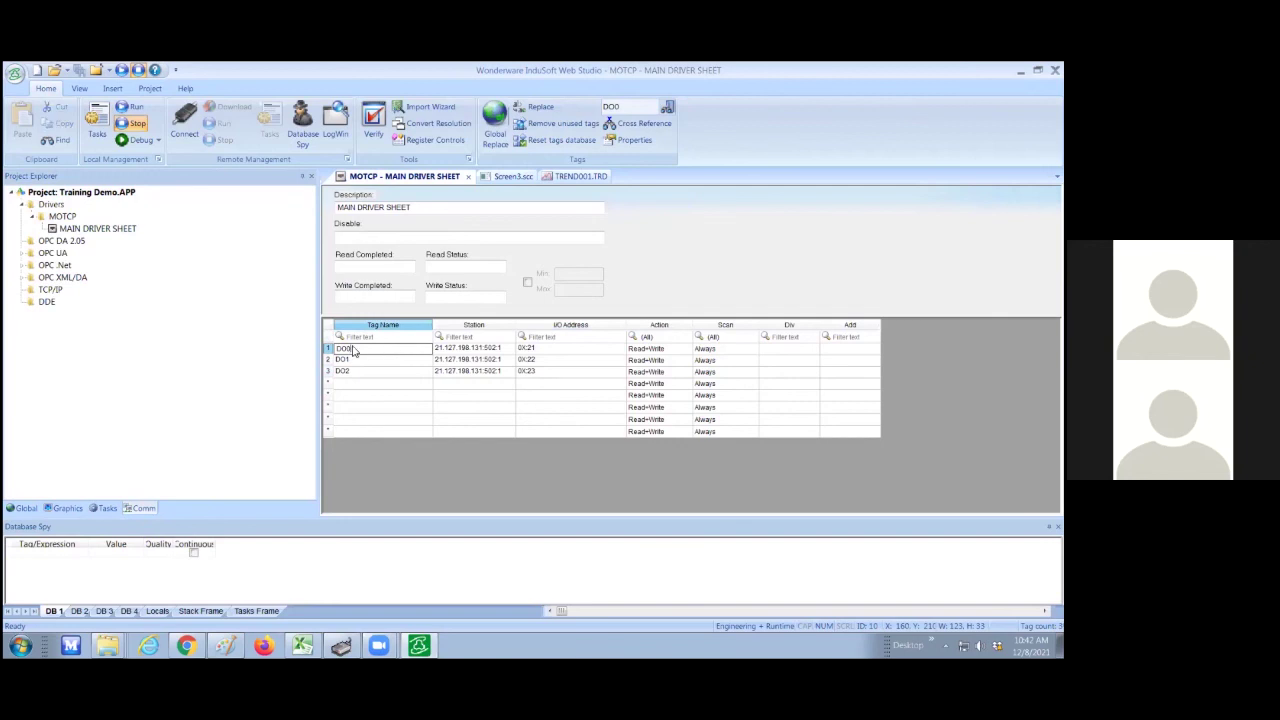
double_click(348, 349)
click(475, 353)
click(475, 351)
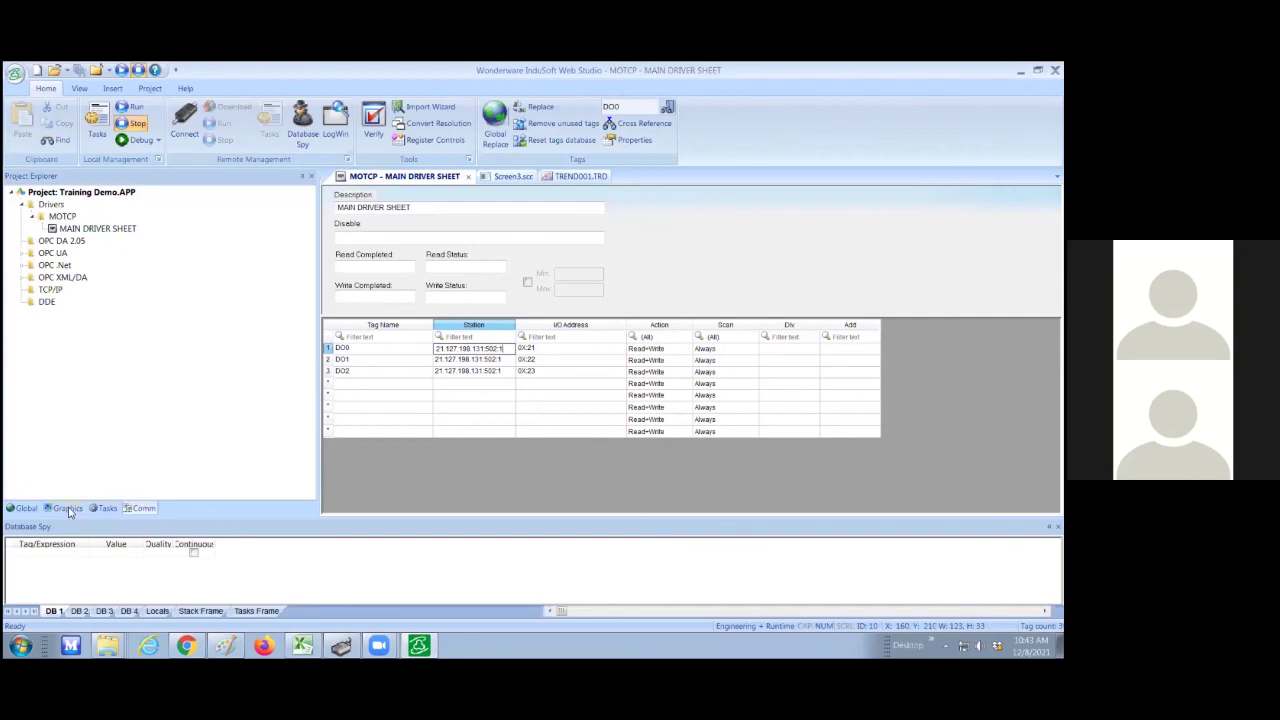
click(24, 510)
click(67, 241)
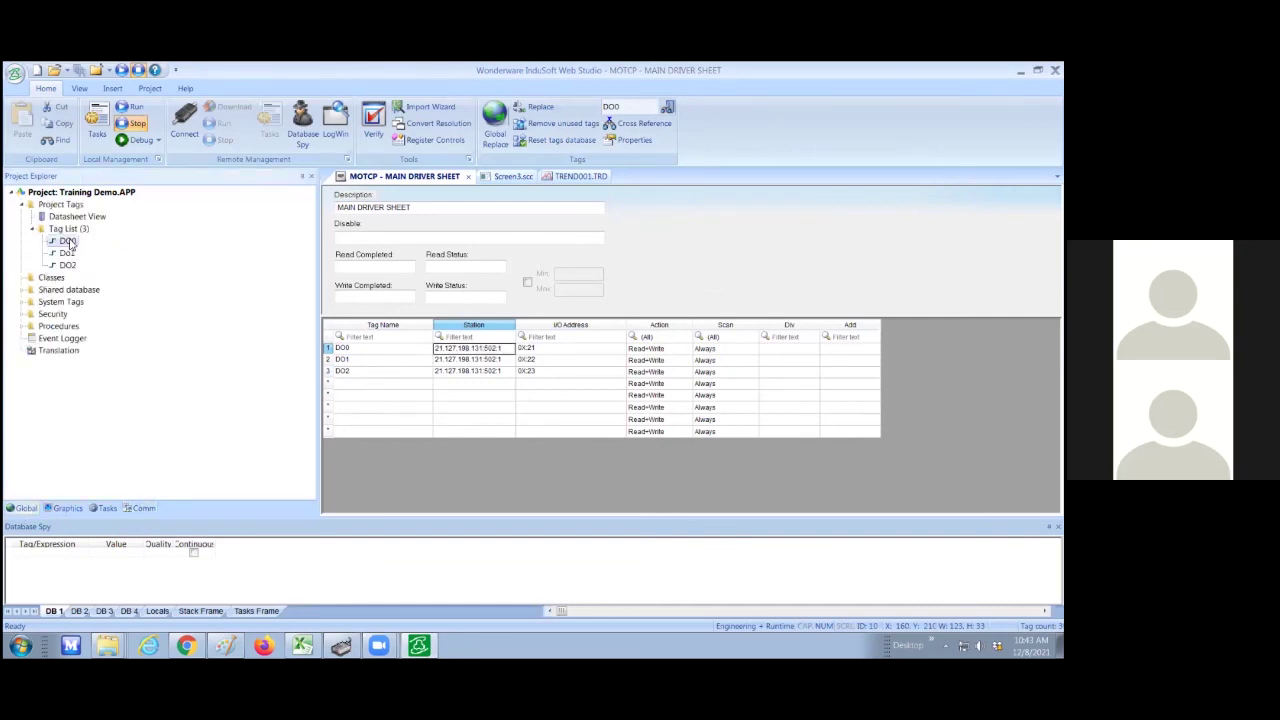
click(139, 510)
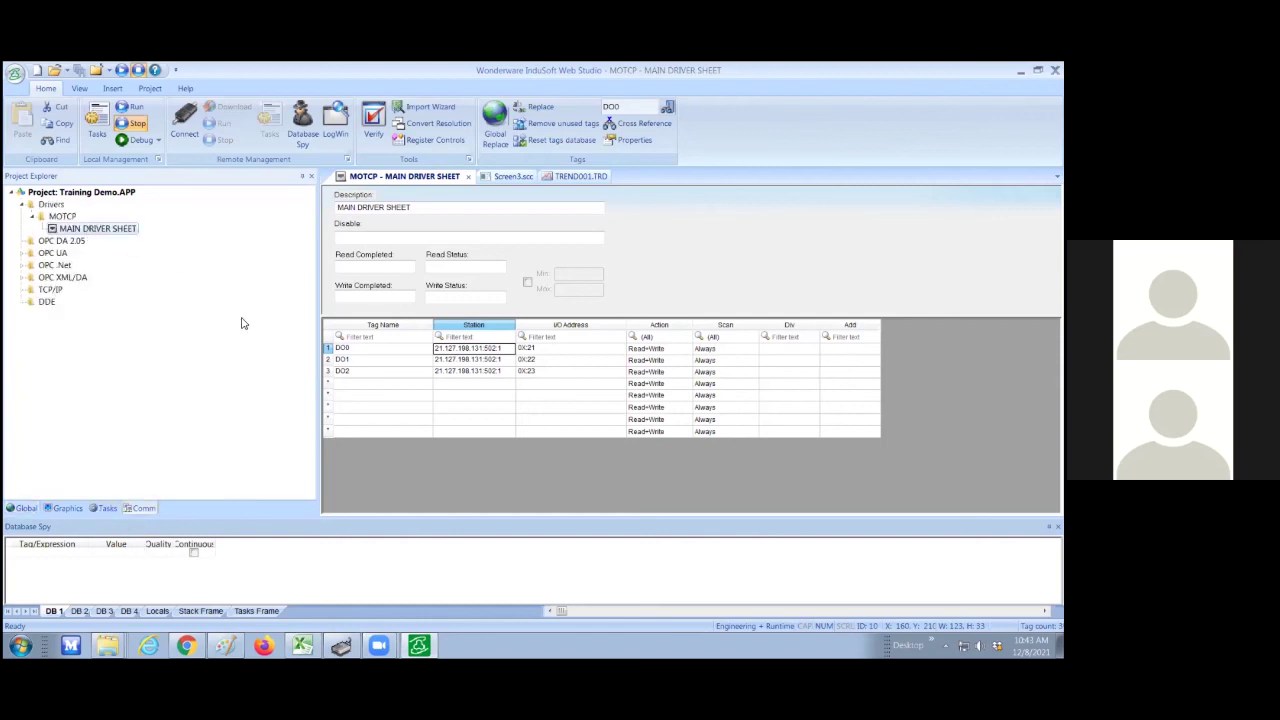
- Add a tag named AI to row 4 of the main driver sheet, creating it as an Integer with Server scope
click(366, 386)
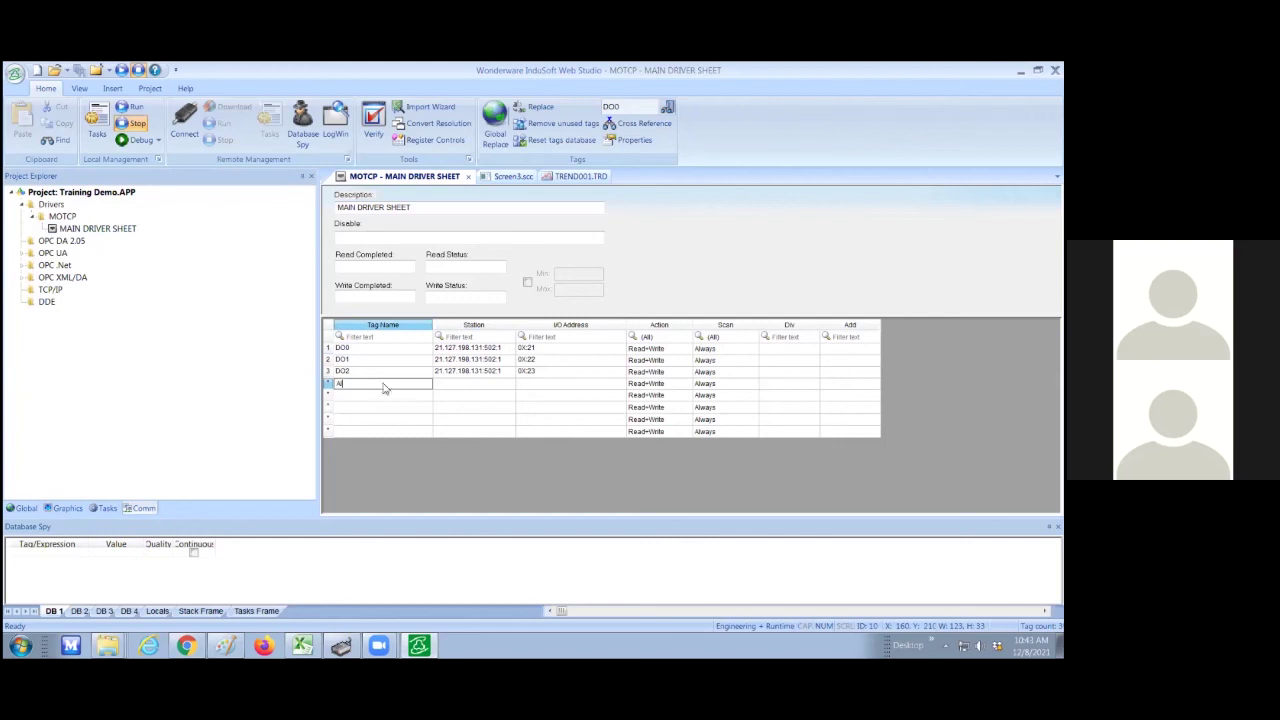
key(Return)
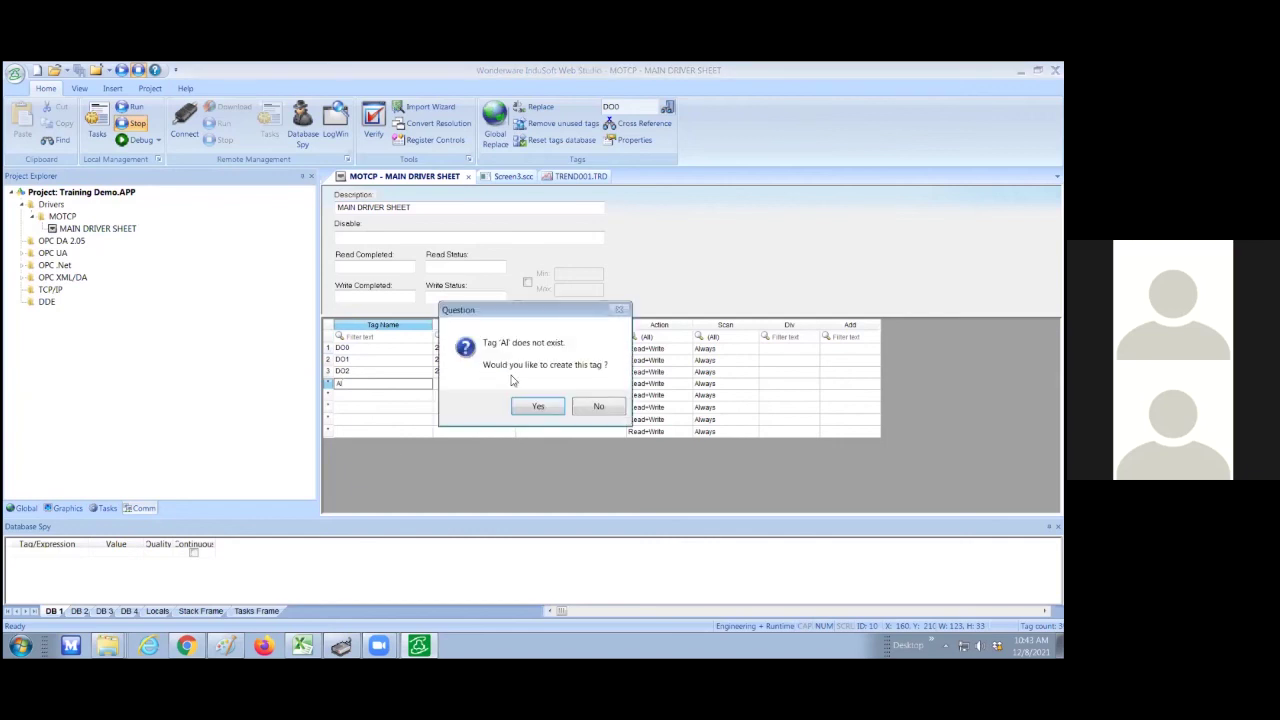
click(522, 406)
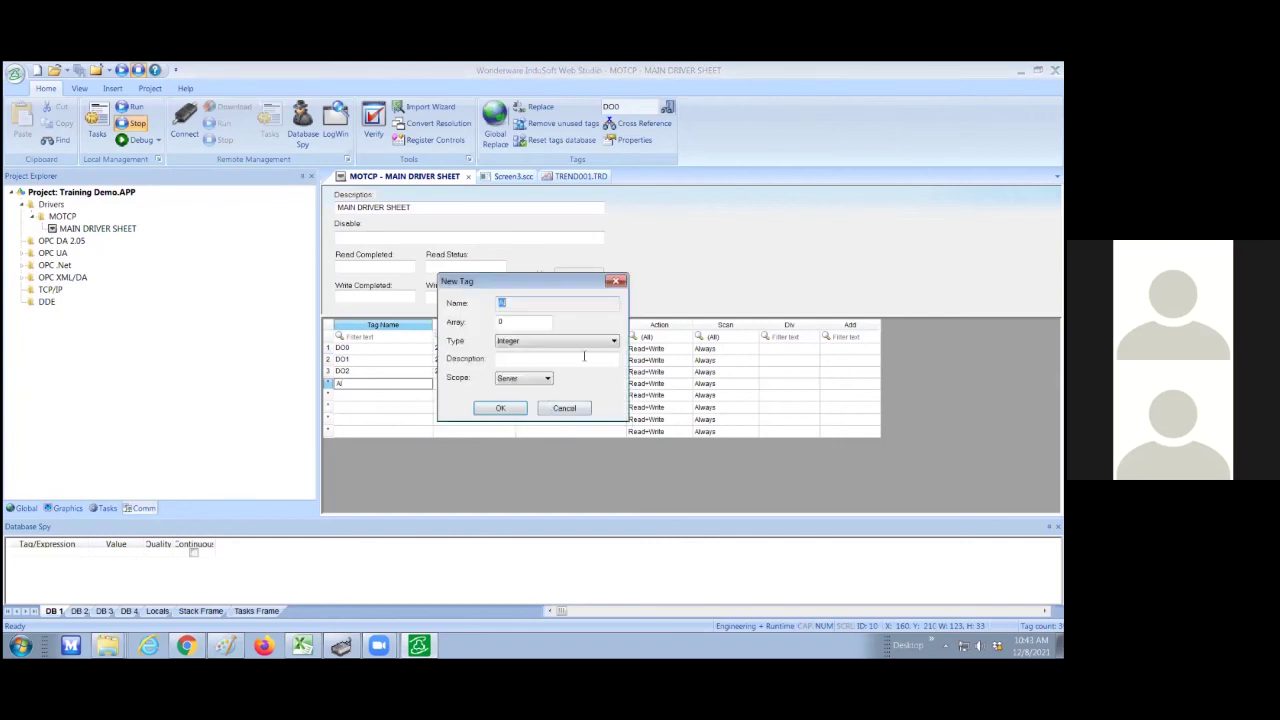
click(500, 409)
- Copy the DO2 row's station into the AI row of the main driver sheet and set its I/O address to 3X:21
click(473, 388)
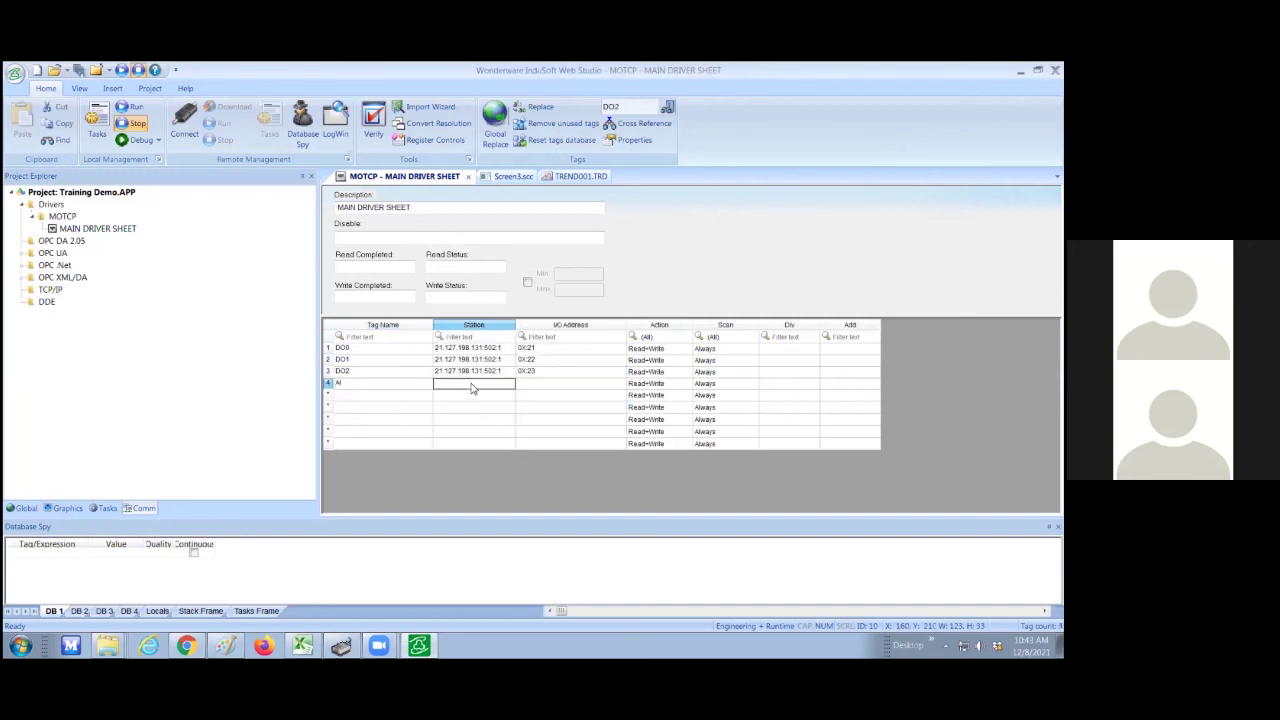
click(469, 372)
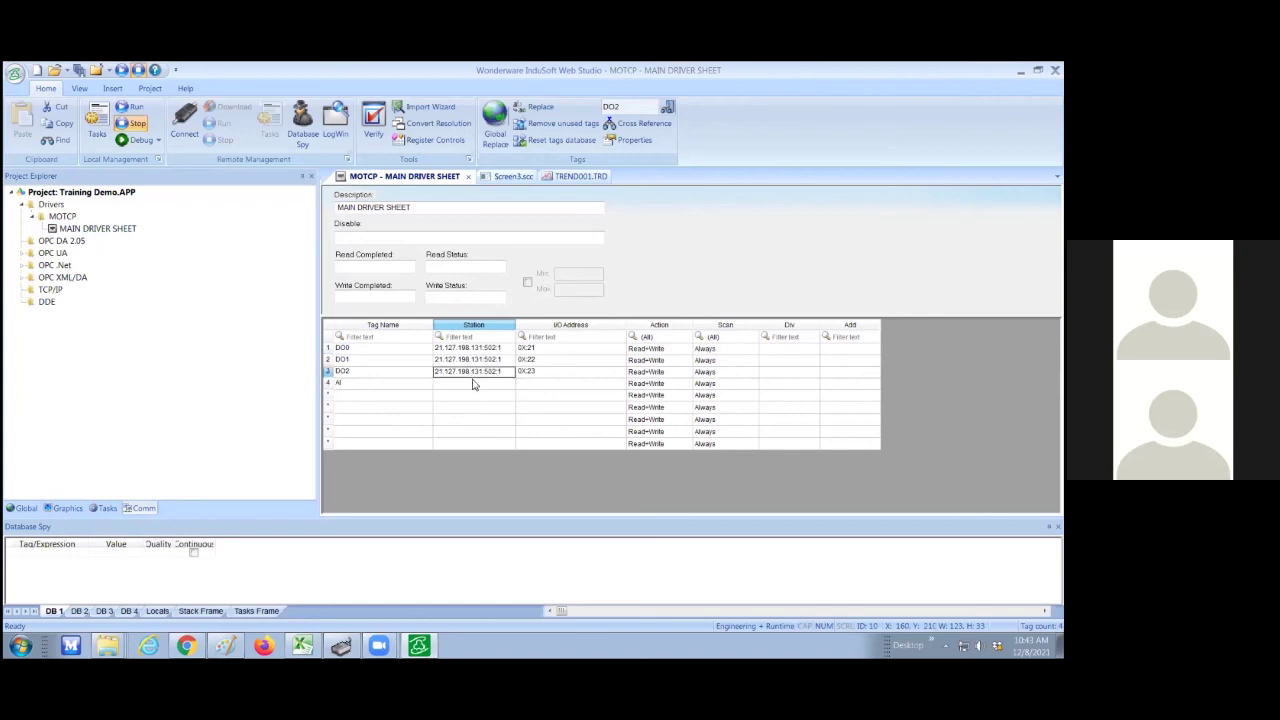
click(473, 385)
key(ctrl+v)
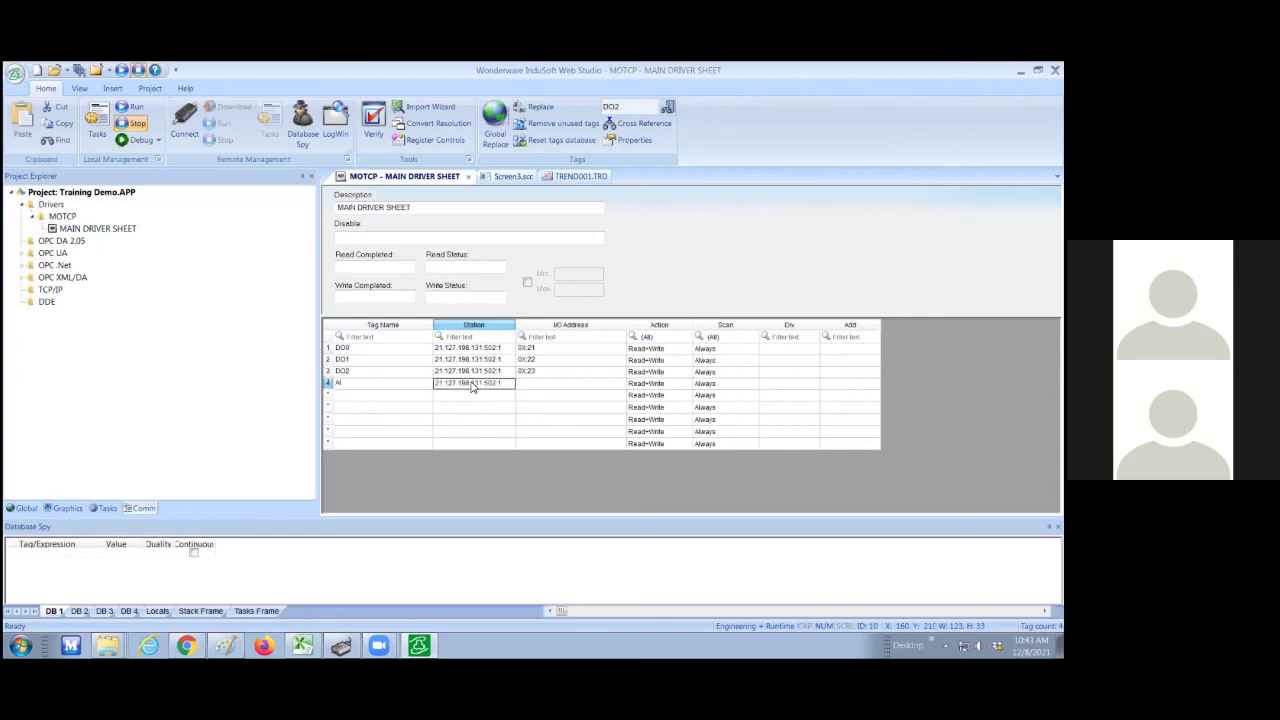
click(554, 384)
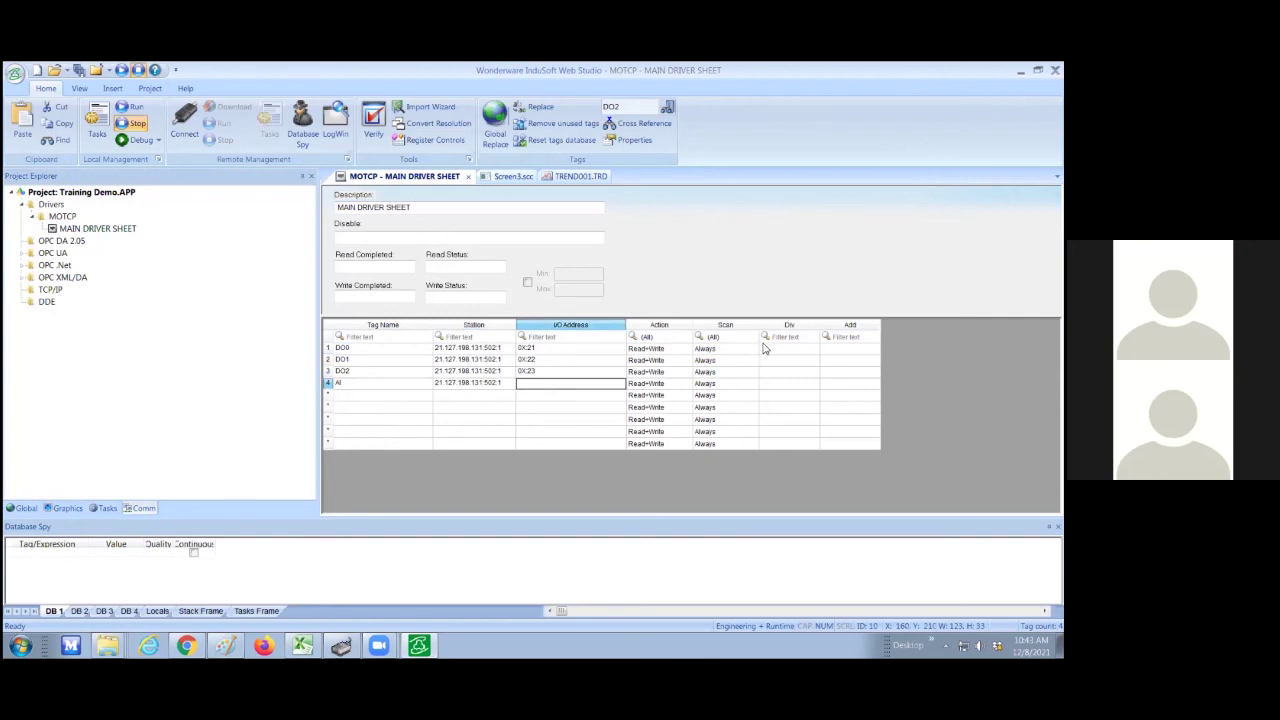
text(3X:21)
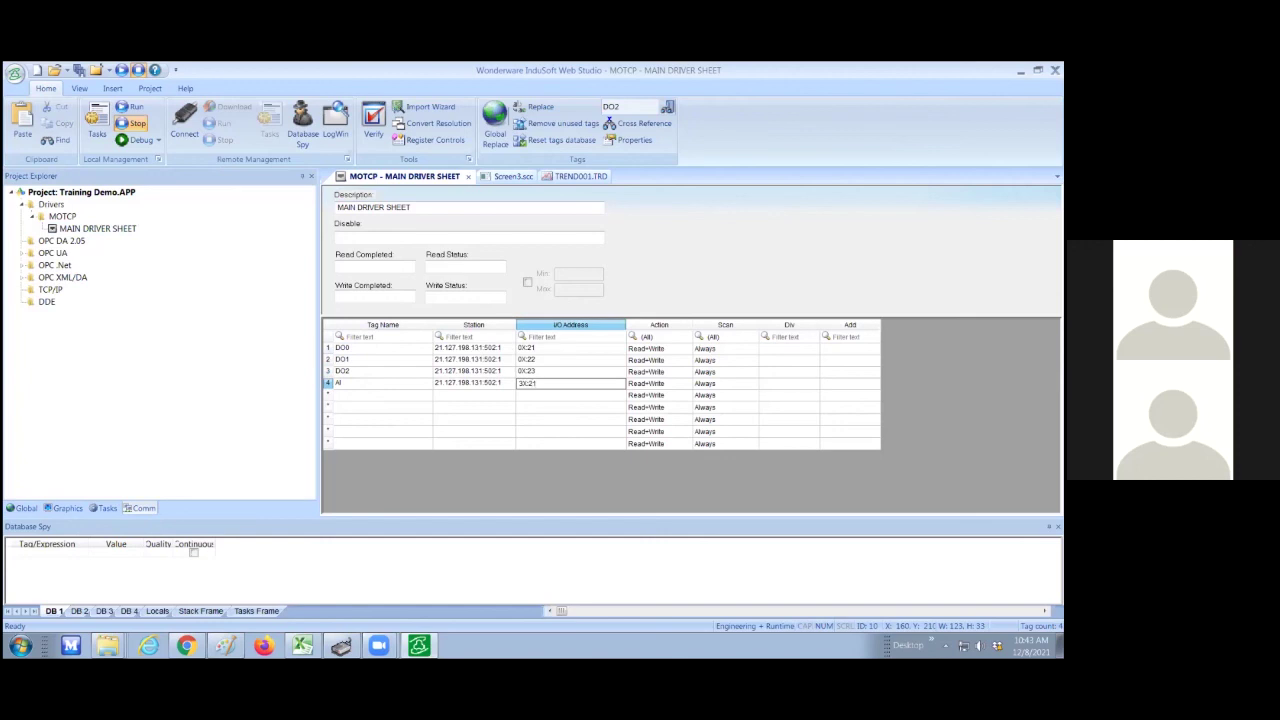
click(527, 444)
- Review the properties of tag AI in the project tag list
double_click(388, 384)
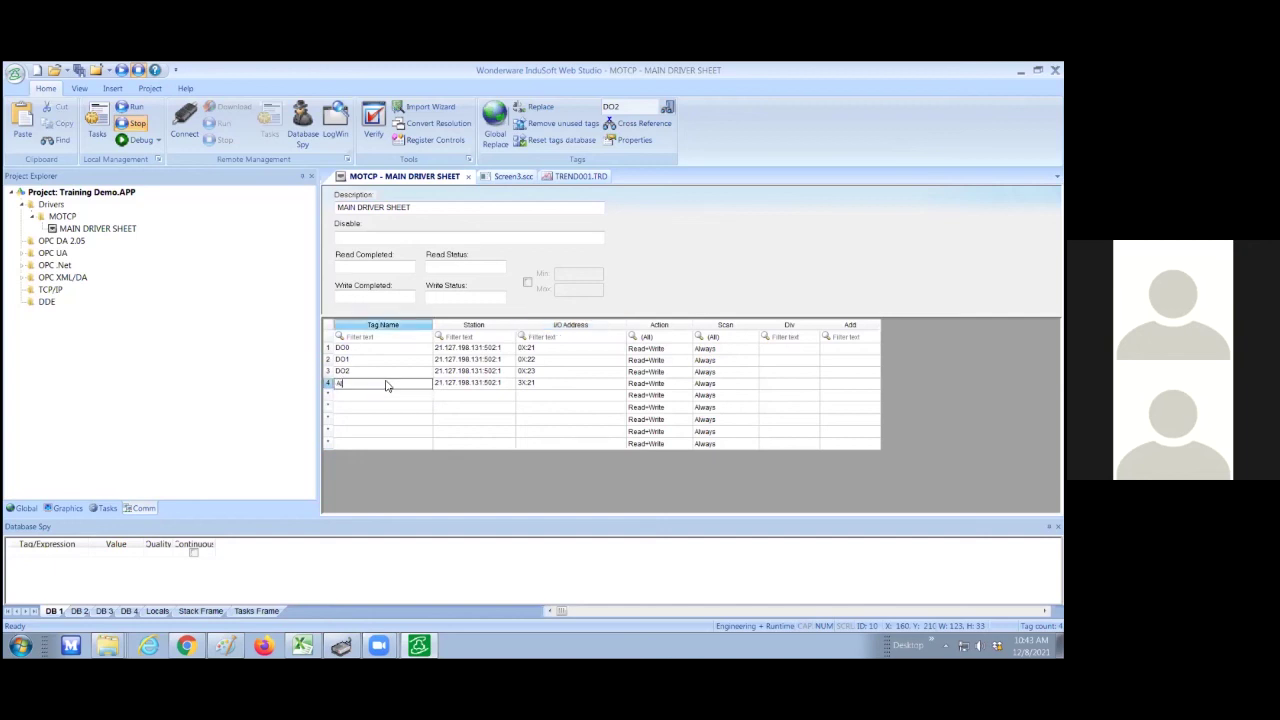
click(16, 509)
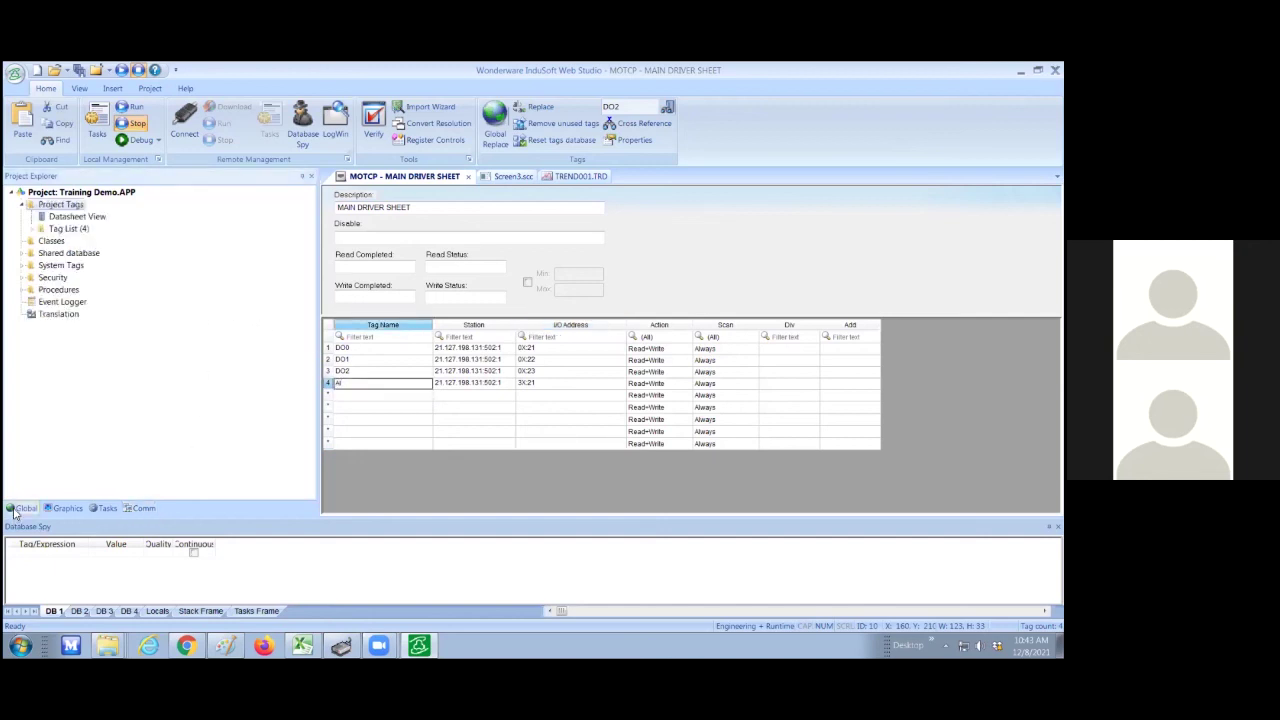
click(43, 233)
click(34, 229)
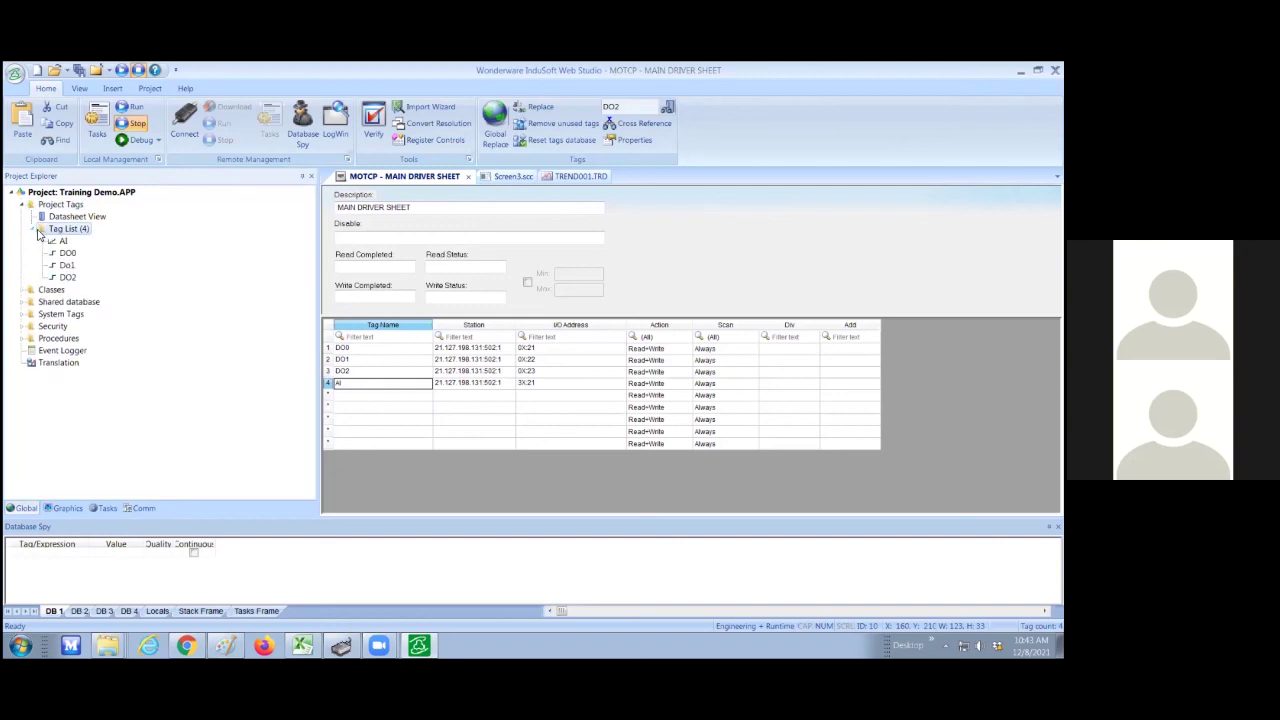
double_click(63, 241)
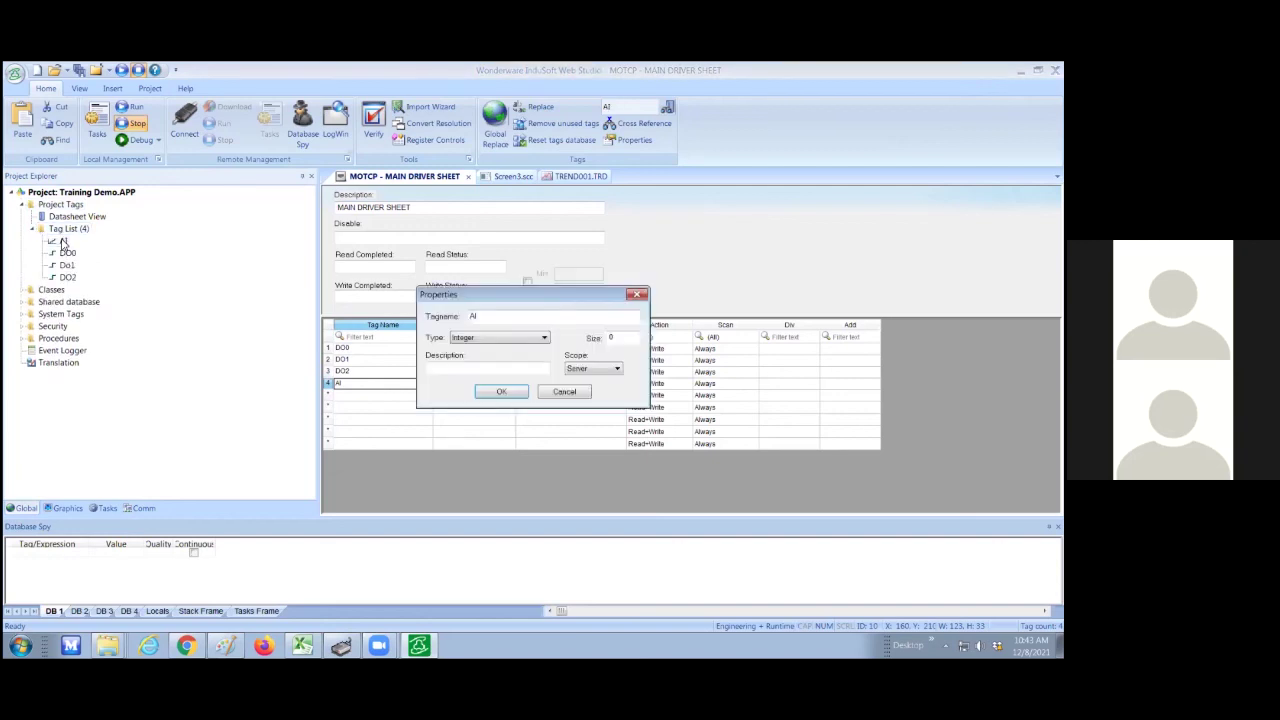
click(501, 392)
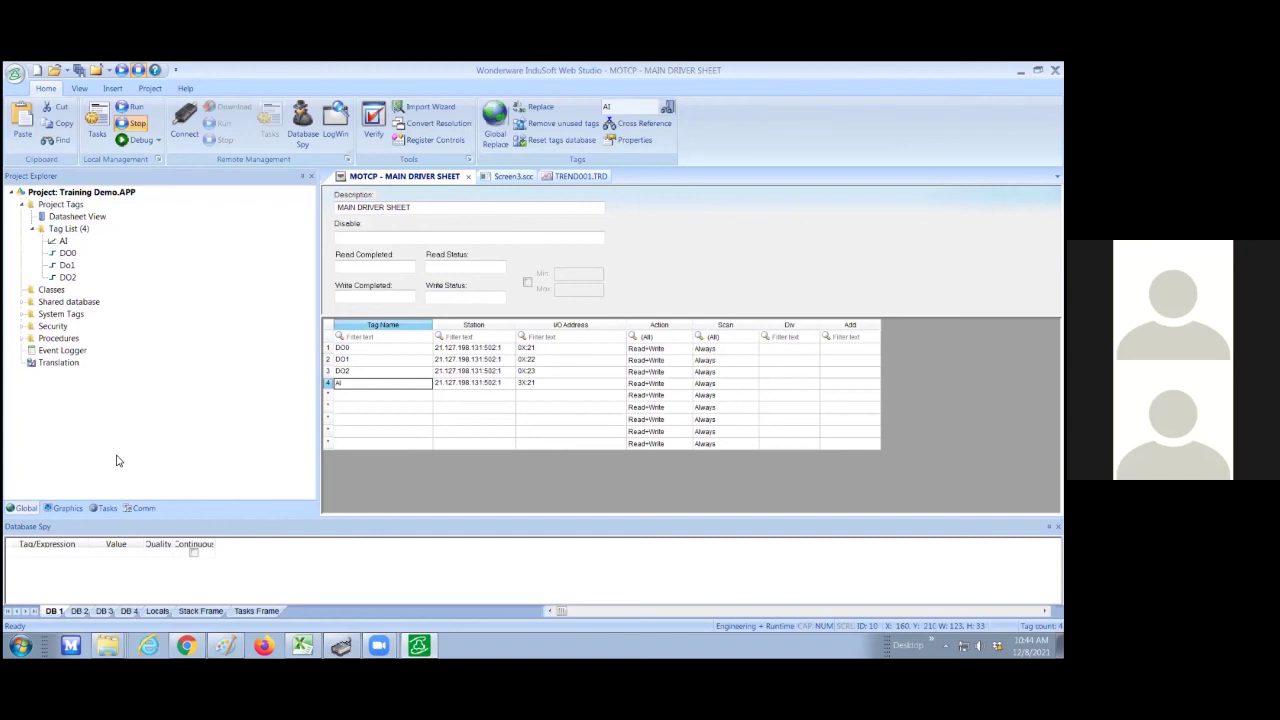
click(64, 509)
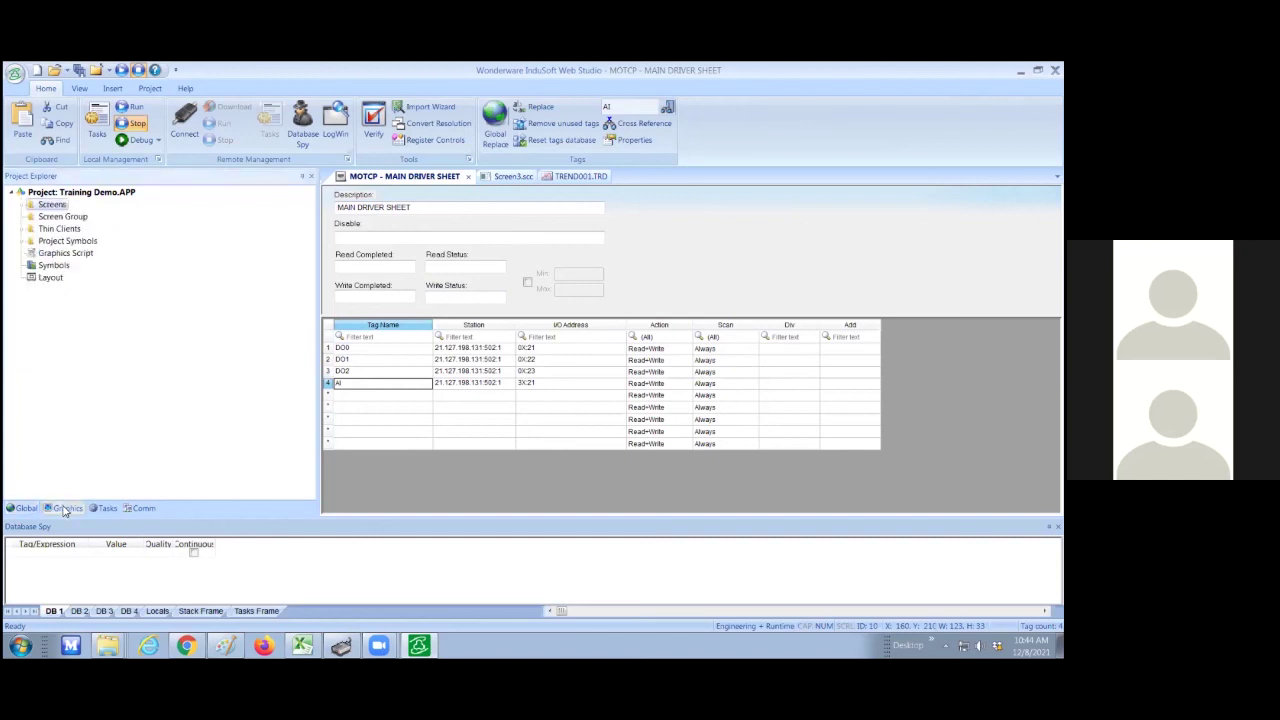
click(106, 509)
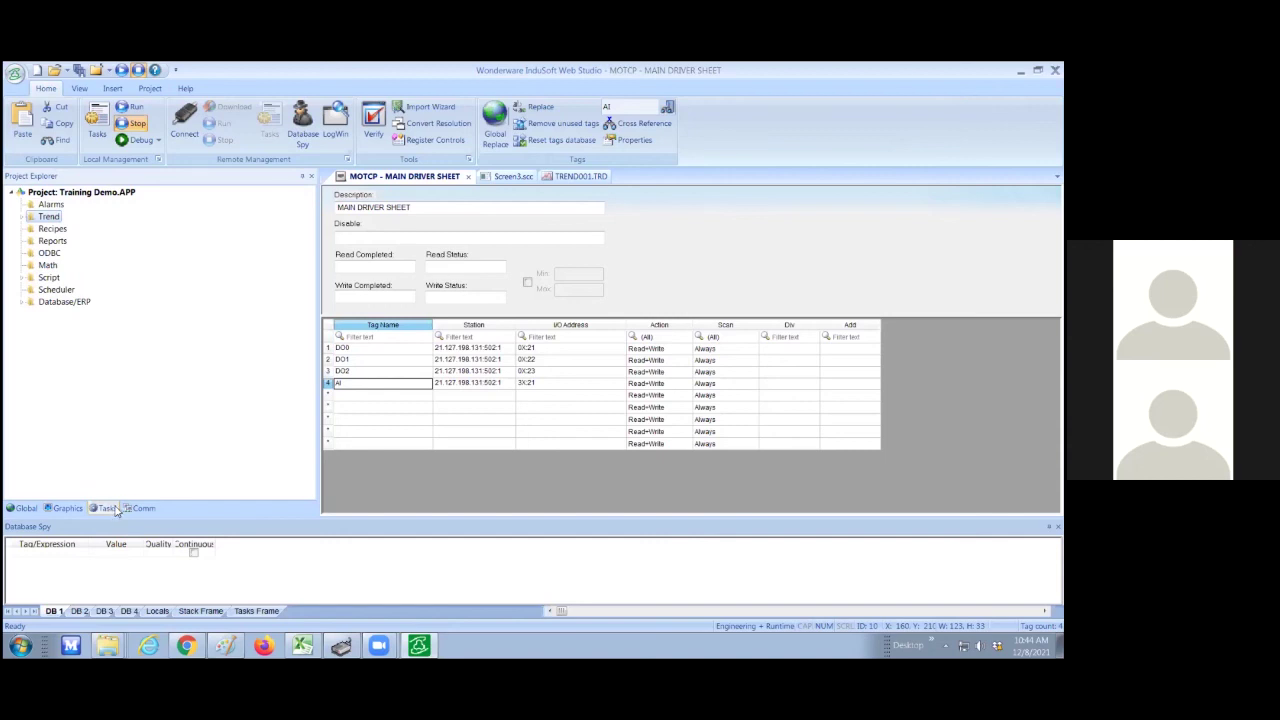
click(131, 509)
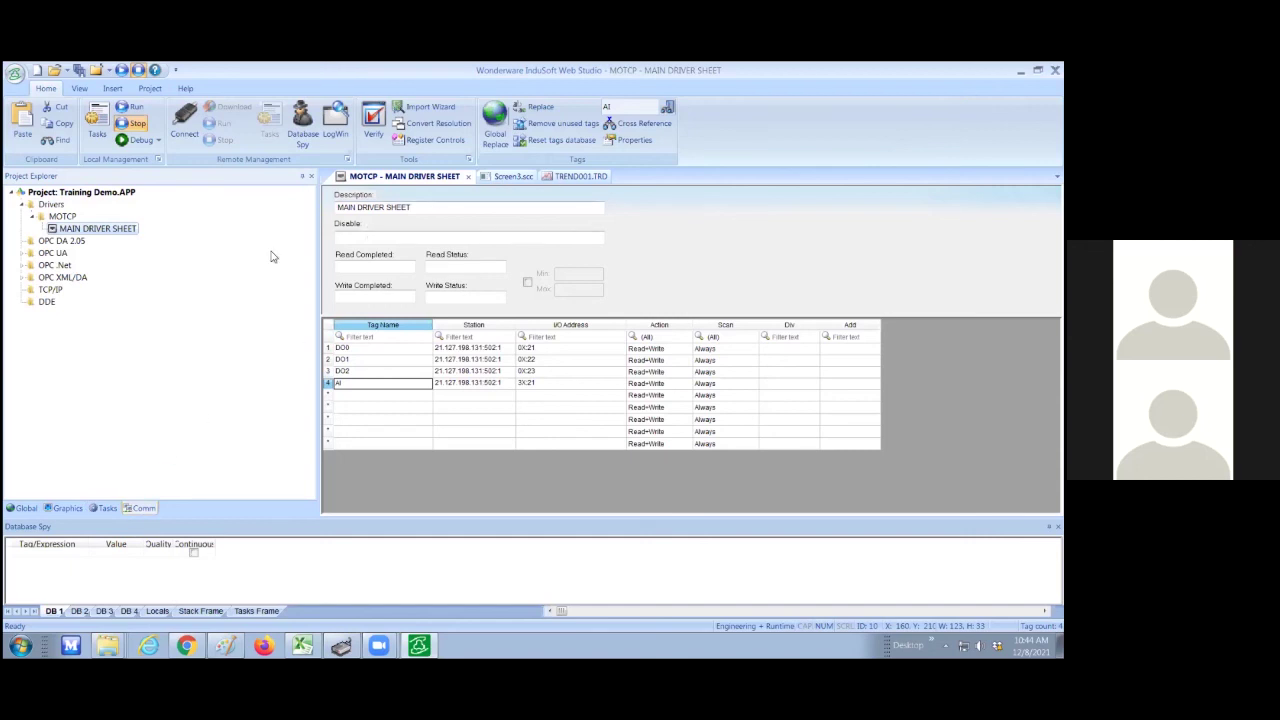
- Open Screen3 and set the tag of the text box beside the DO2 label to AI
click(70, 508)
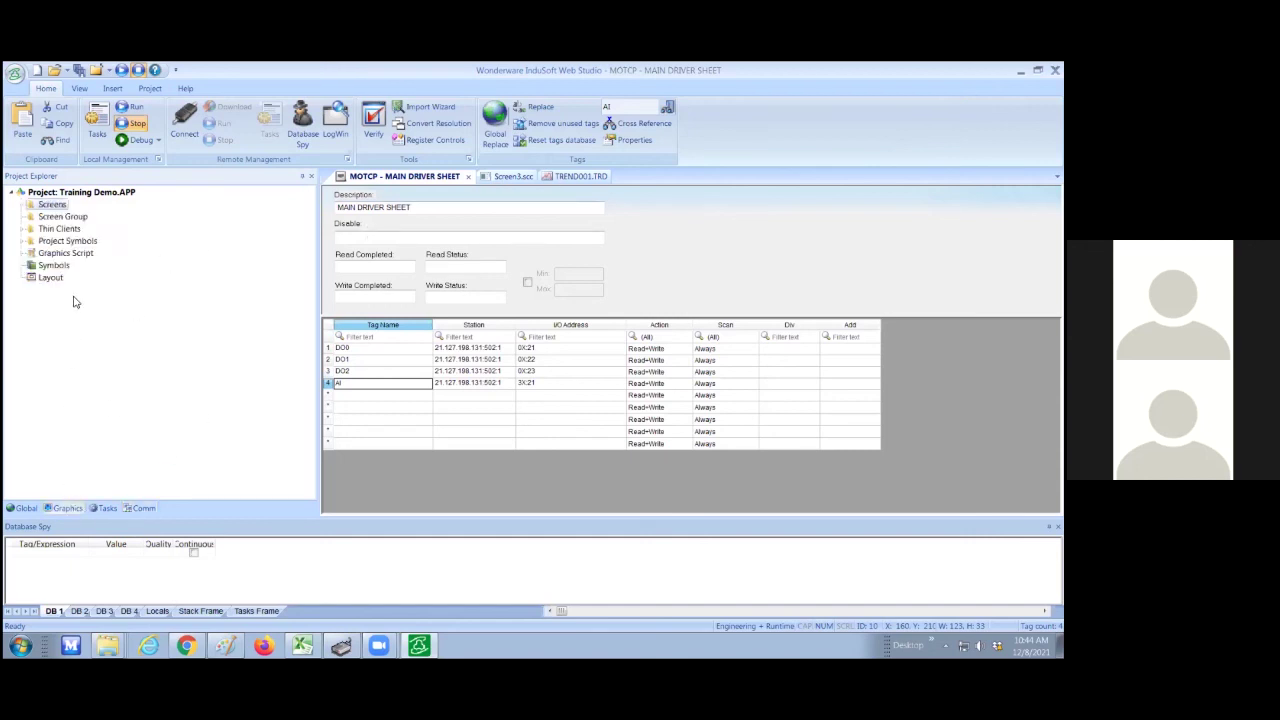
double_click(58, 207)
double_click(60, 217)
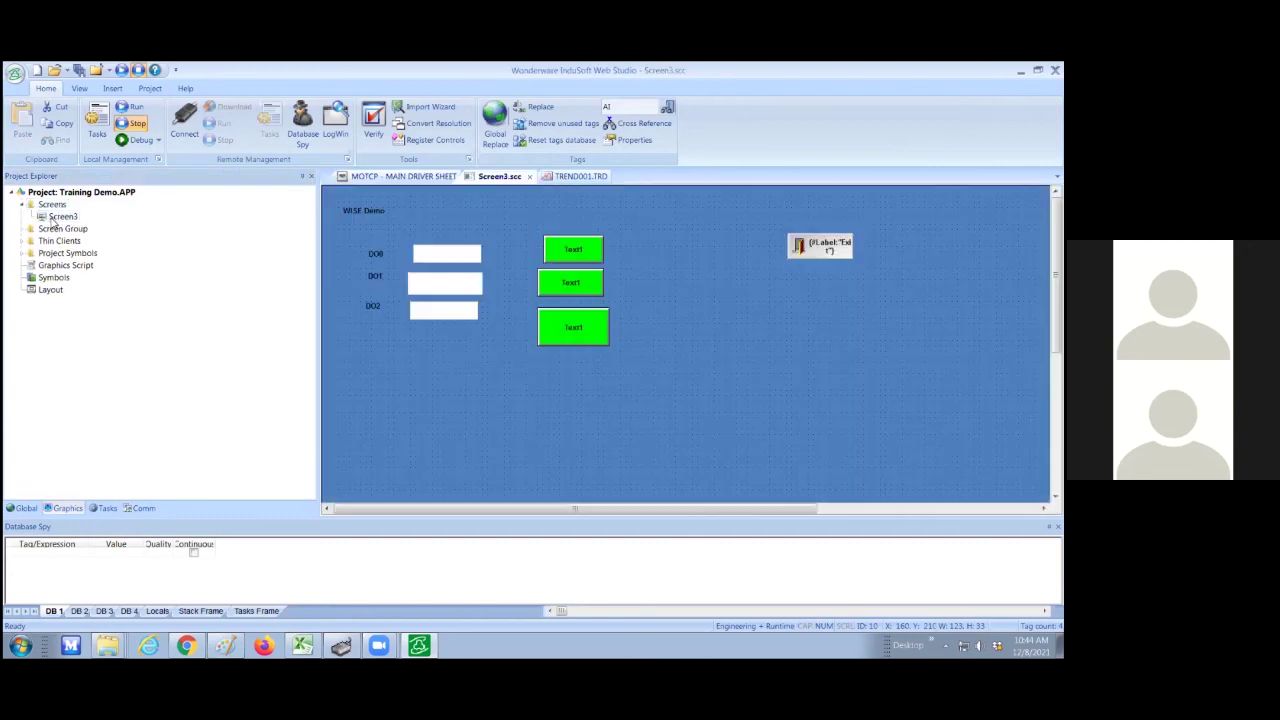
double_click(440, 310)
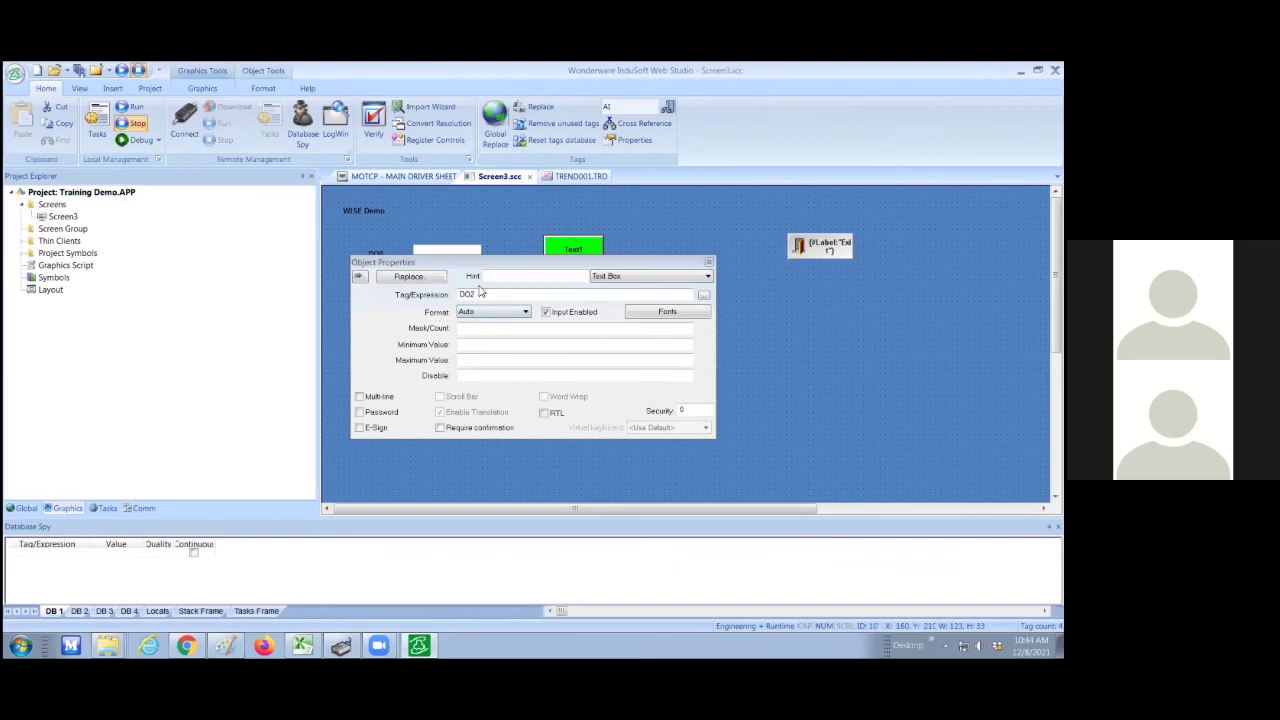
click(705, 298)
double_click(440, 287)
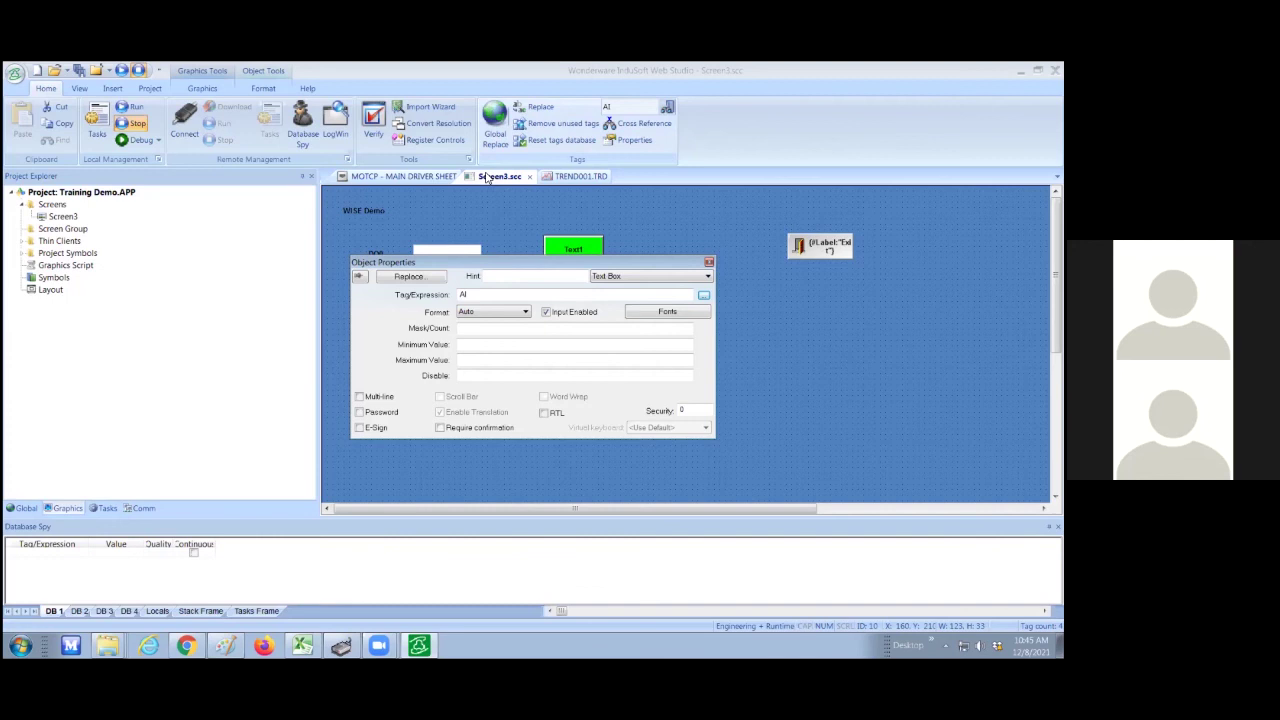
click(487, 176)
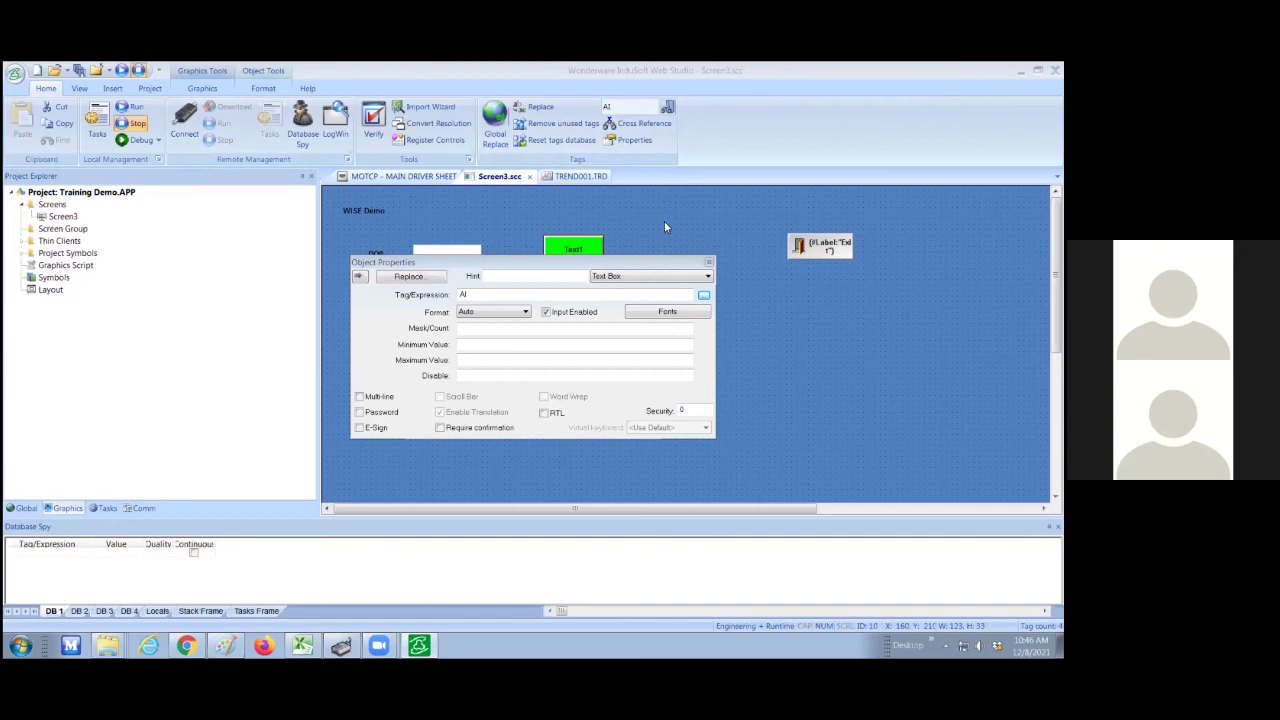
- Open the Data trend worksheet from the project's Trend tasks
click(105, 508)
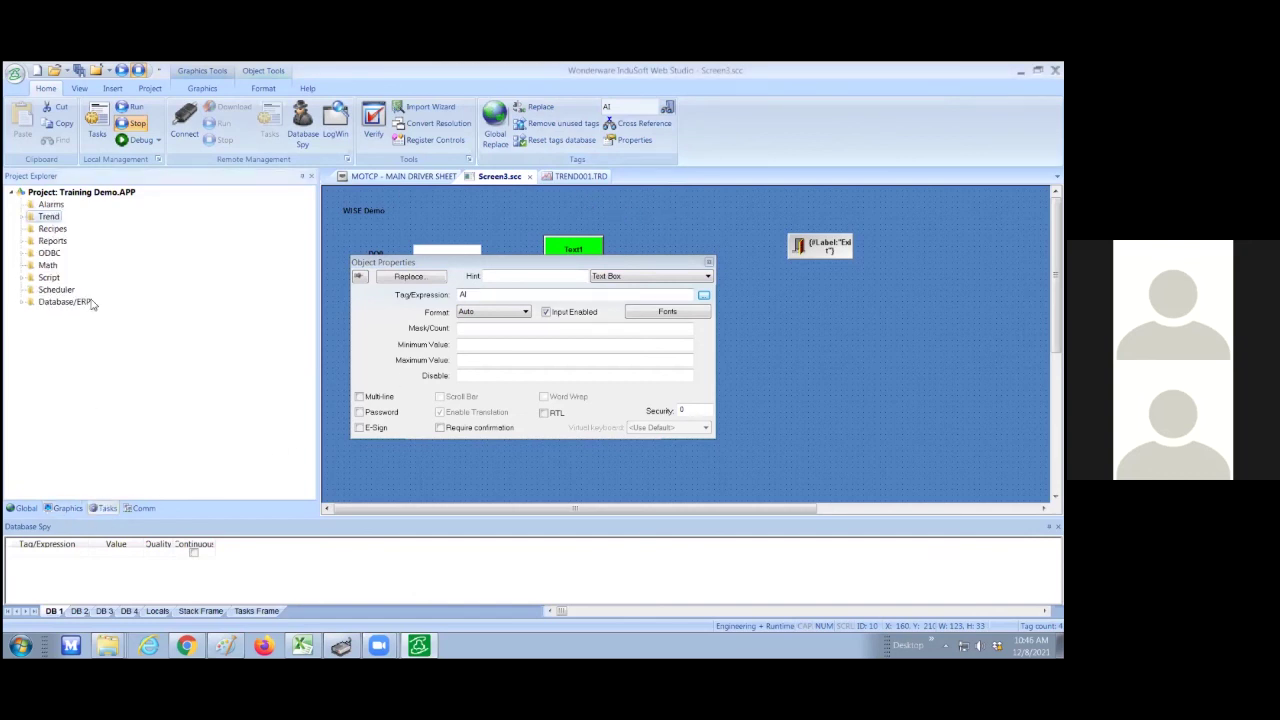
click(25, 218)
double_click(60, 228)
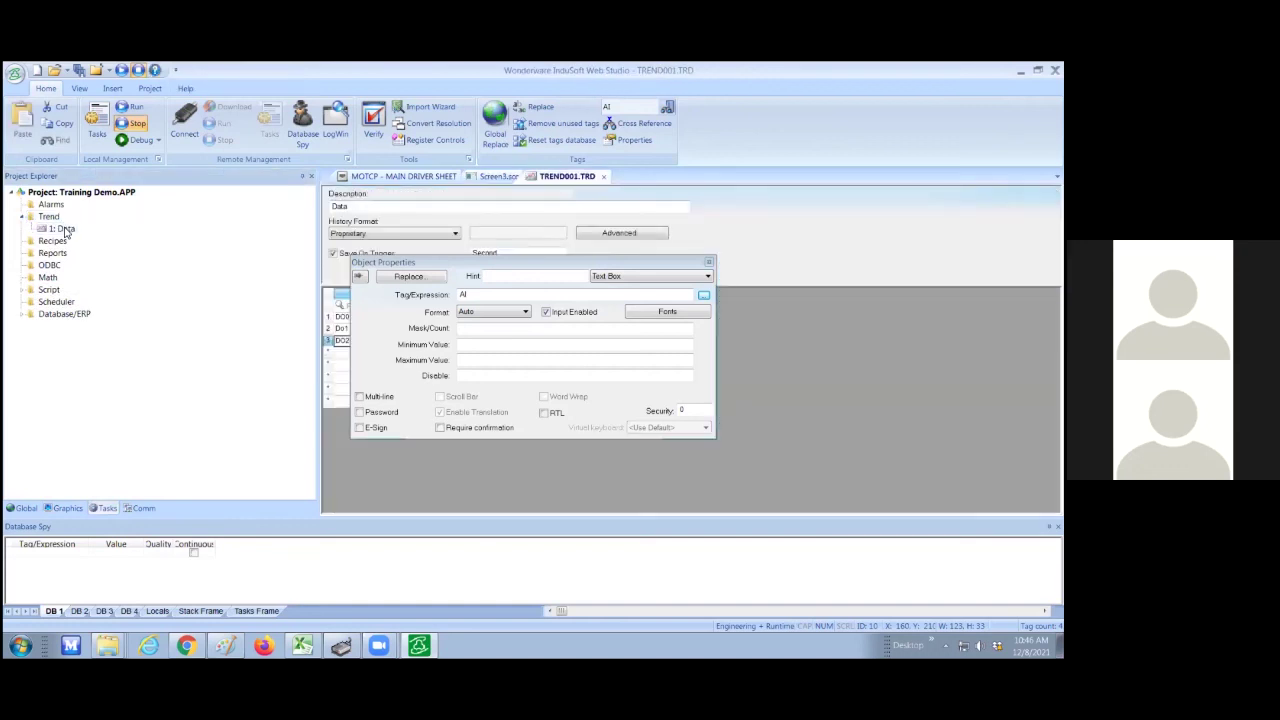